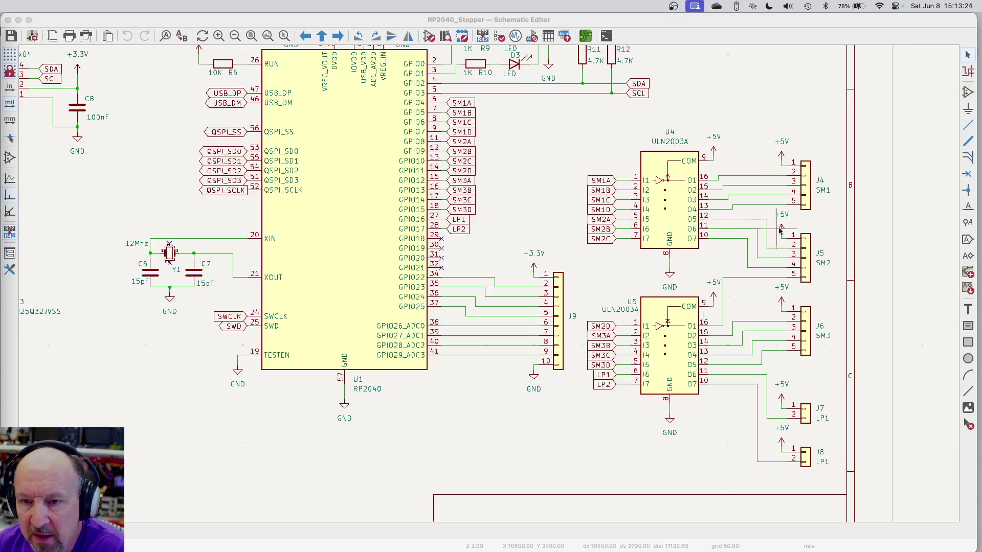
Open the board layout from the schematic and examine the ratsnest between the RP2040, the driver chips and the edge connectors.
left_click(586, 36)
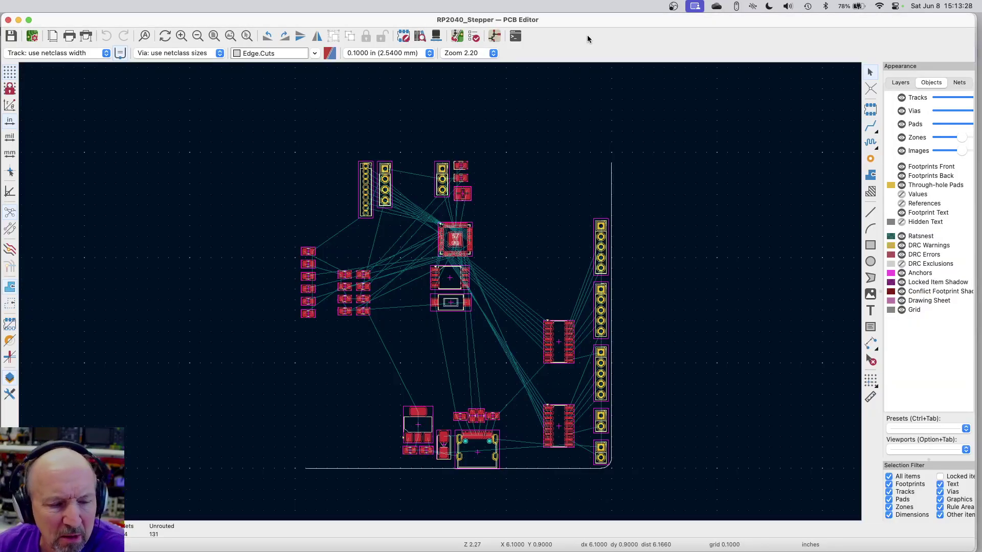
scroll(537, 290, "up", 4)
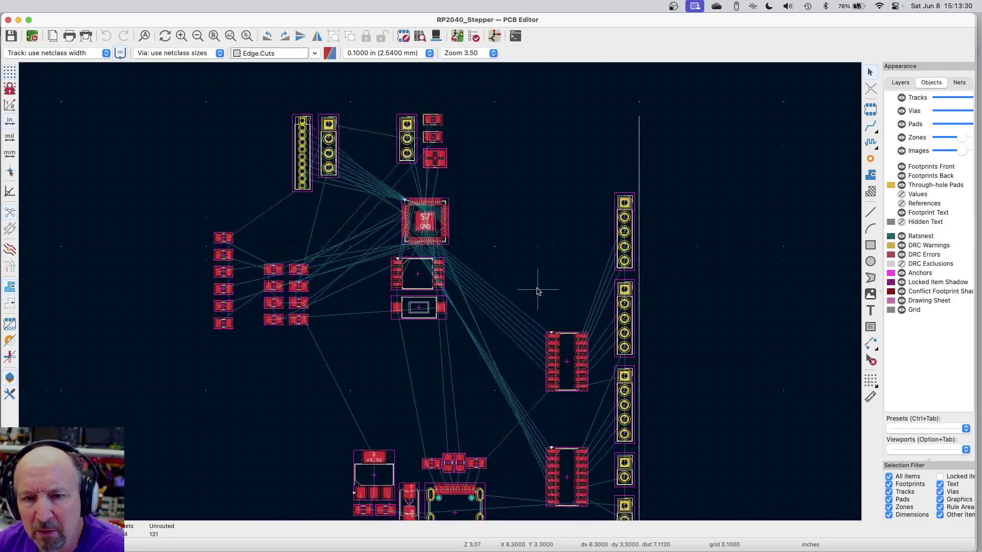
scroll(372, 201, "up", 5)
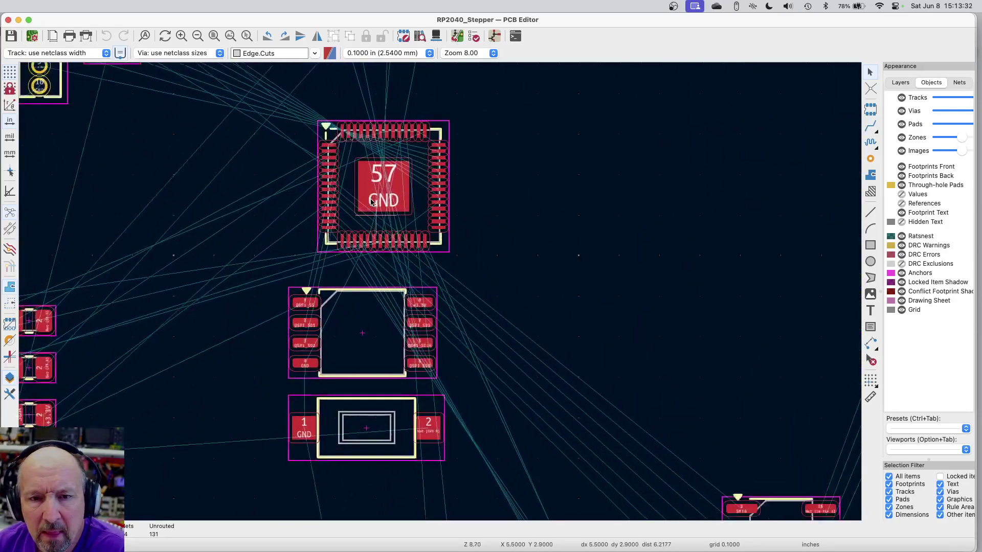
scroll(372, 200, "down", 5)
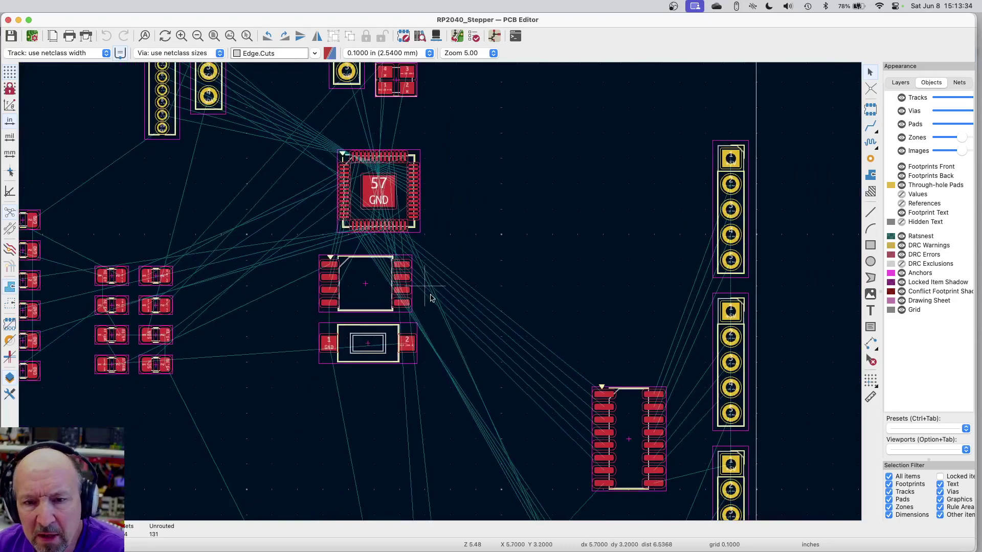
scroll(656, 139, "down", 2)
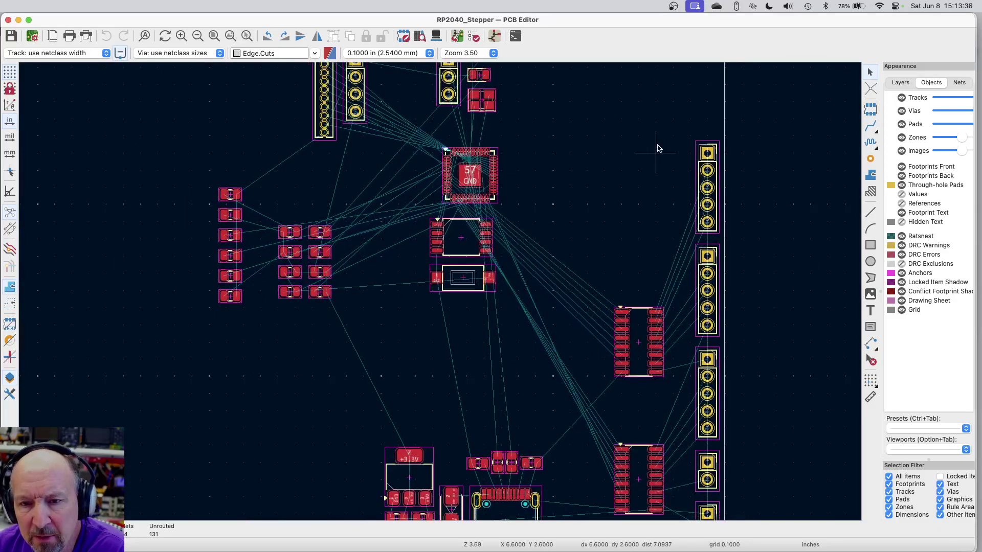
scroll(510, 410, "up", 2)
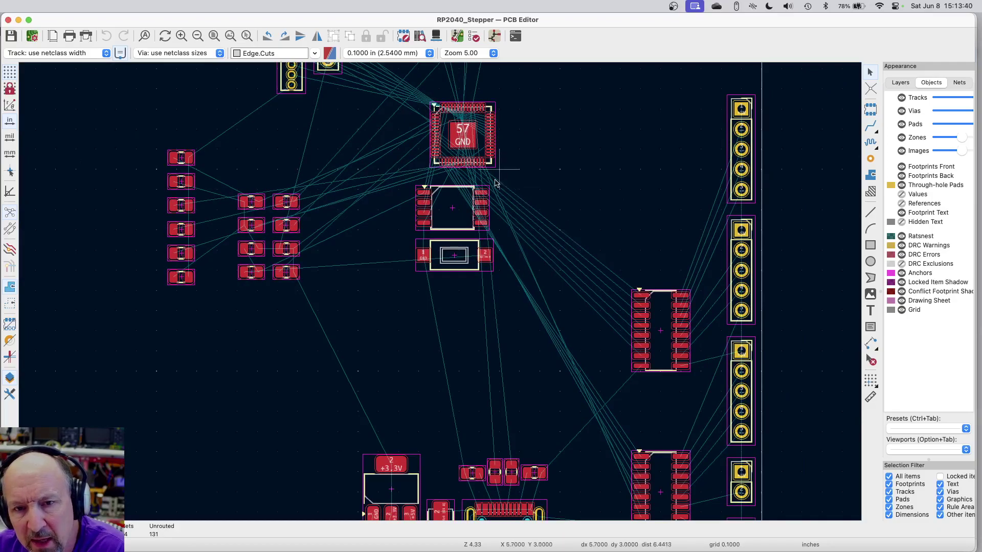
scroll(629, 182, "up", 2)
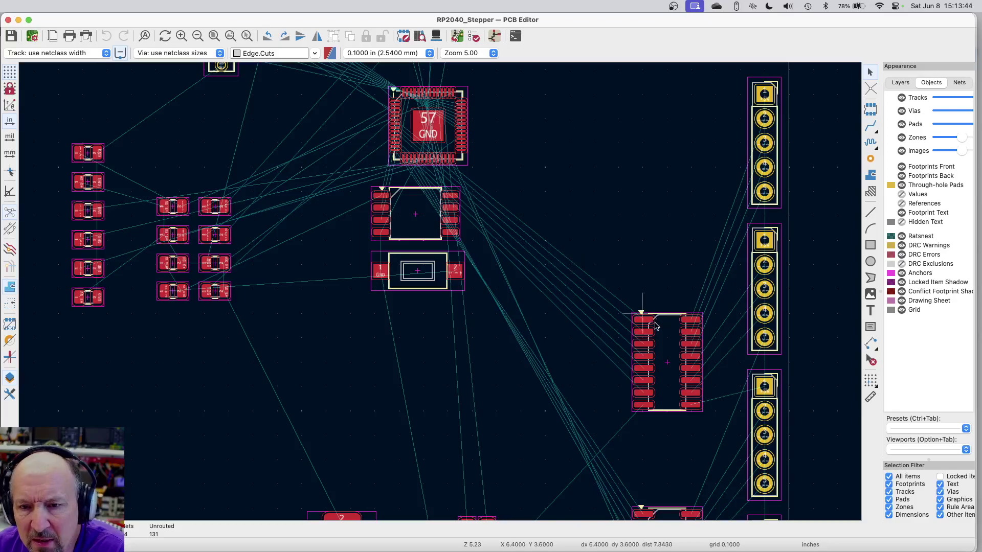
Set the grid to 0.0010 in and place driver U4 beside the RP2040's pin 1 side, rotated 180 degrees.
left_click(430, 53)
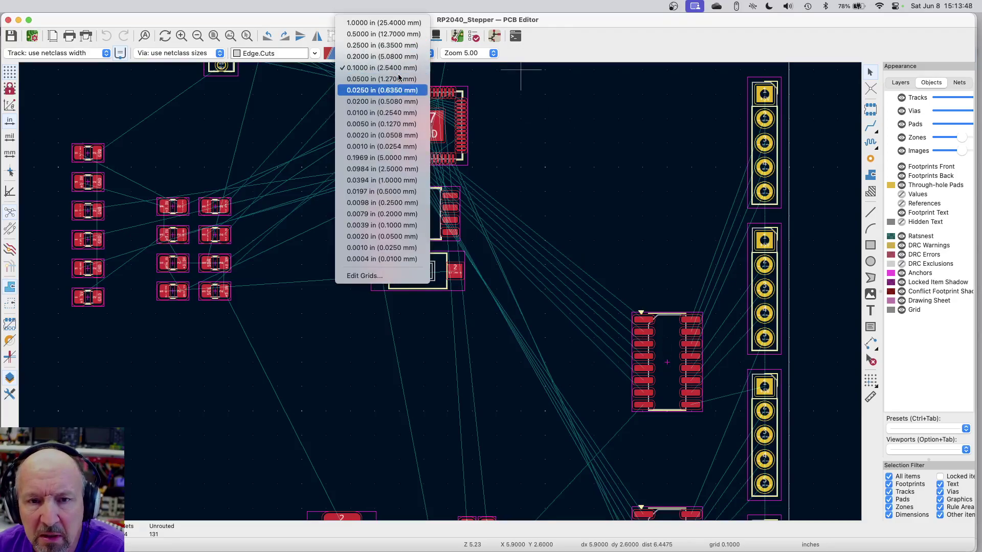
left_click(366, 147)
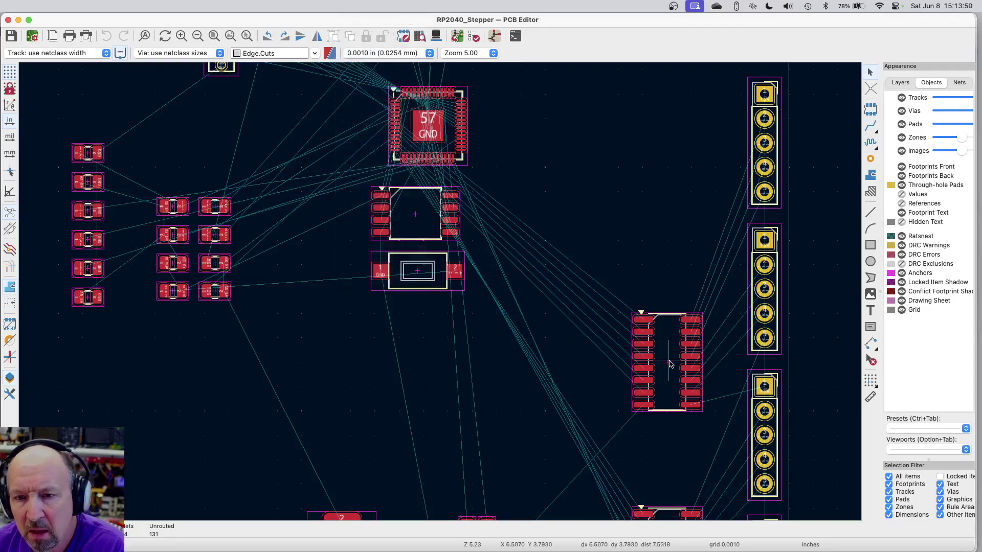
left_click_drag(669, 365, 586, 168)
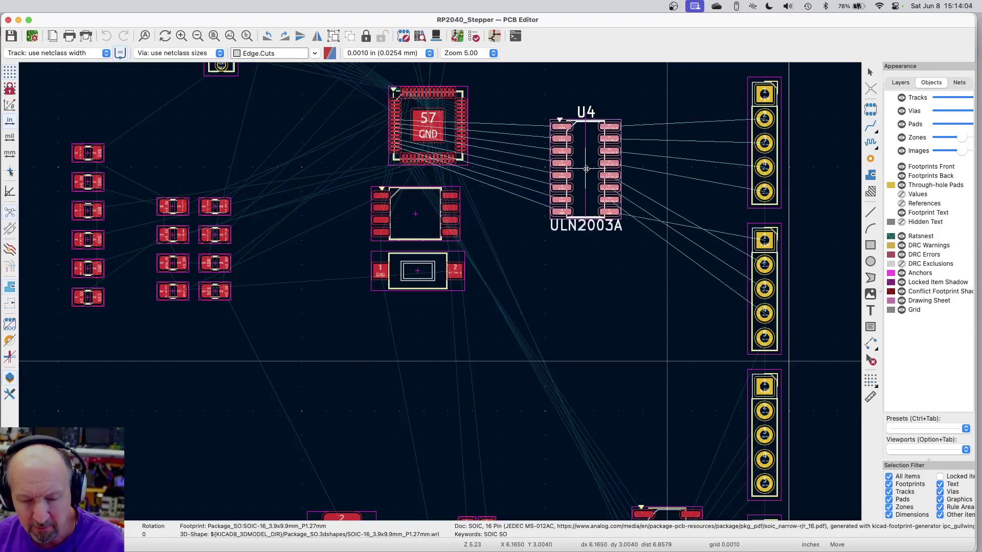
key("r")
key("r")
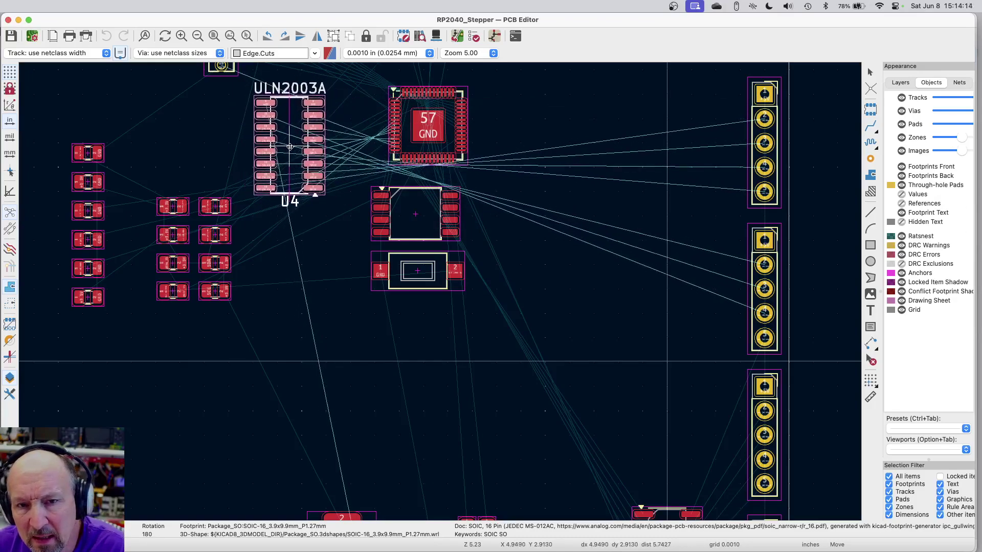
left_click(294, 151)
Compare the order of U4's SM1A to SM2C pads with the matching pads on the facing side of the RP2040.
scroll(347, 85, "up", 5)
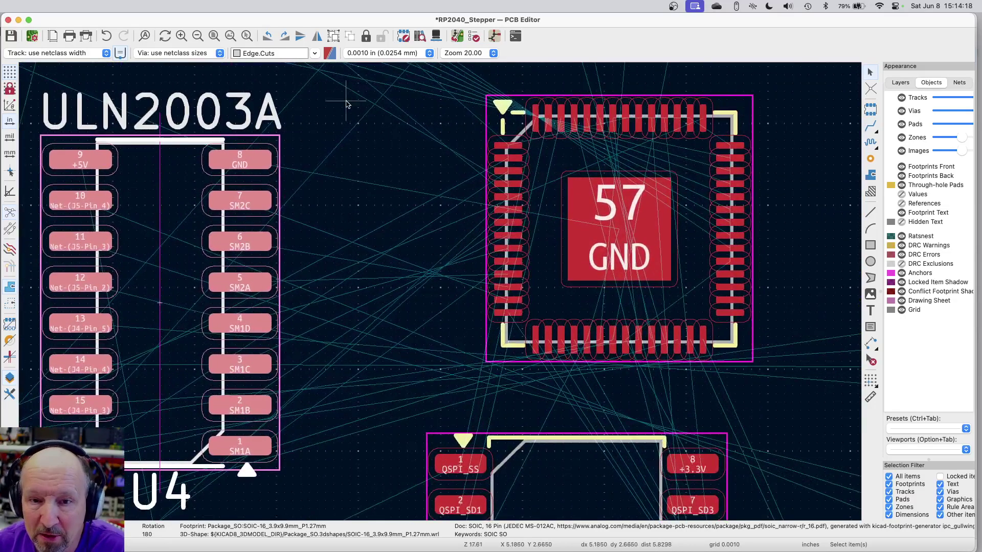
scroll(519, 224, "up", 2)
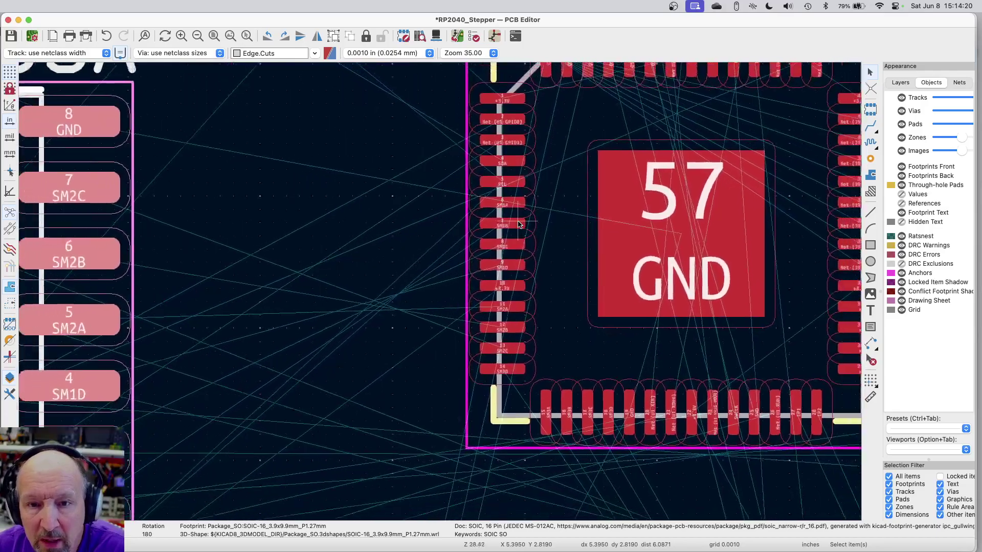
scroll(519, 224, "down", 2)
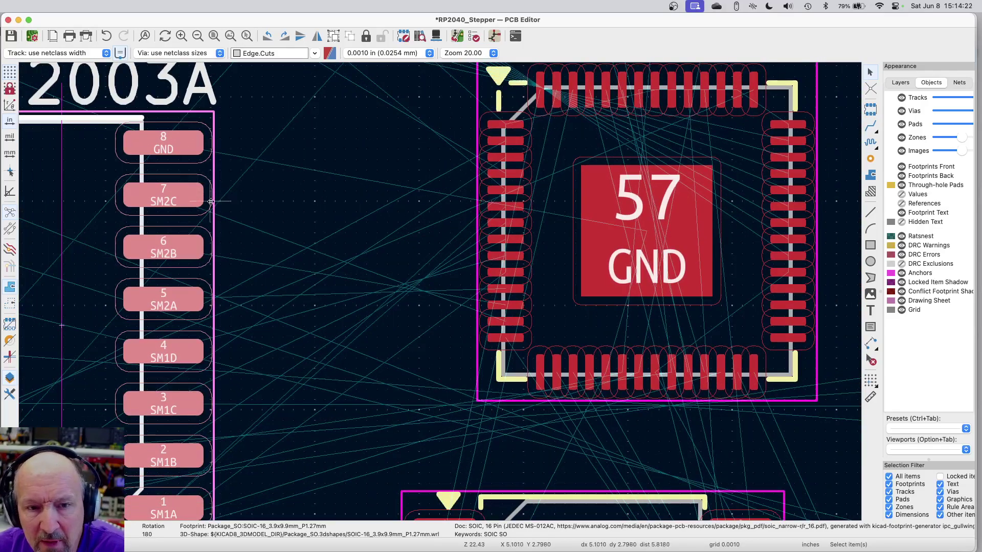
scroll(418, 232, "down", 1)
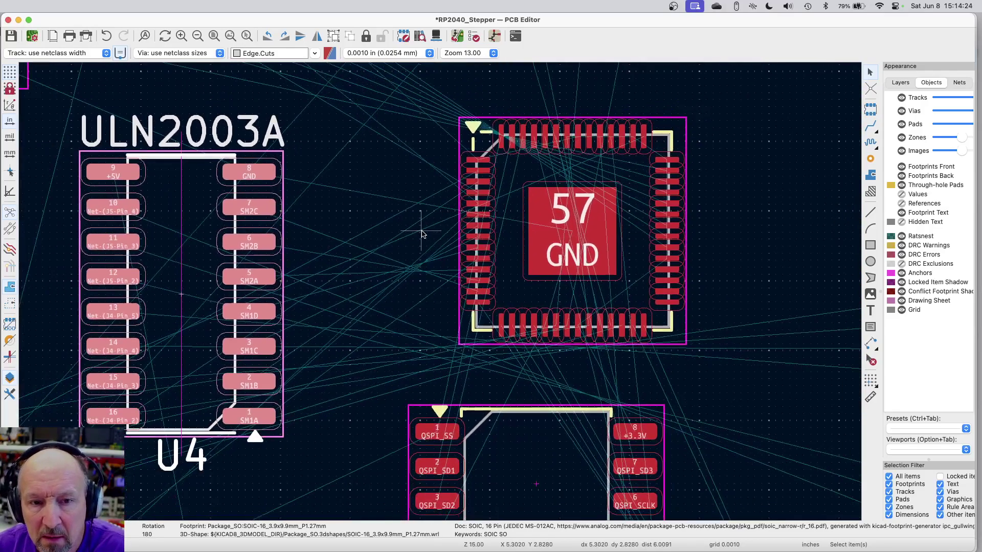
scroll(419, 233, "up", 3)
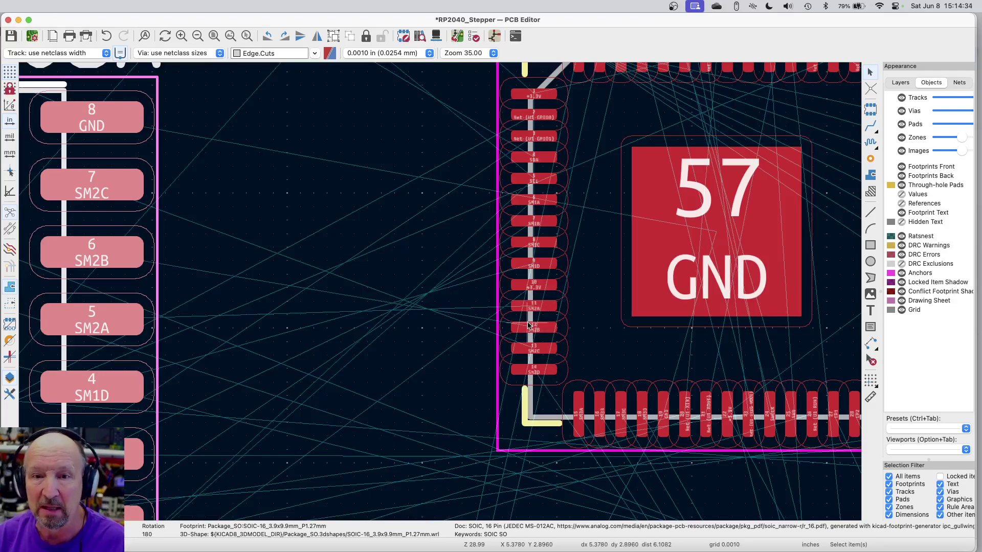
scroll(409, 222, "down", 10)
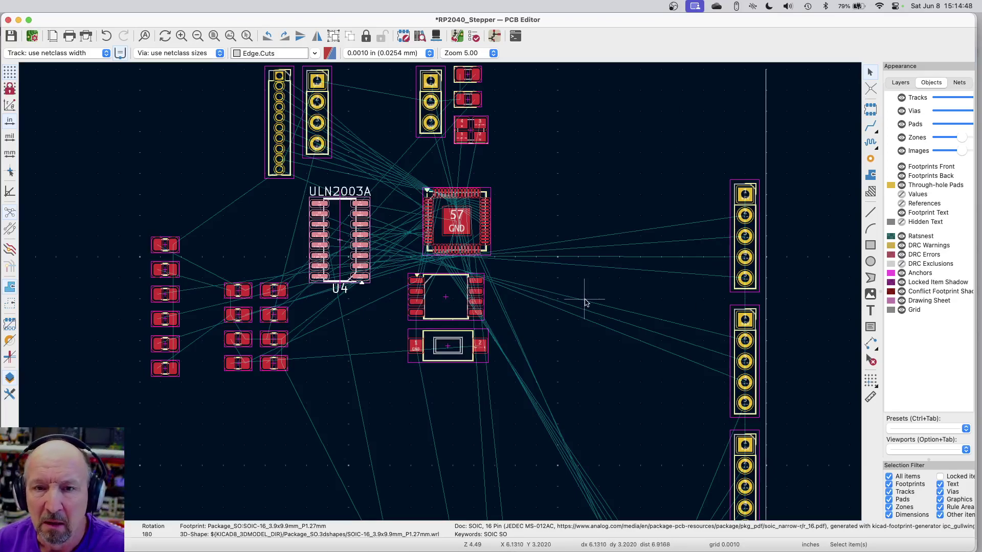
scroll(585, 303, "down", 3)
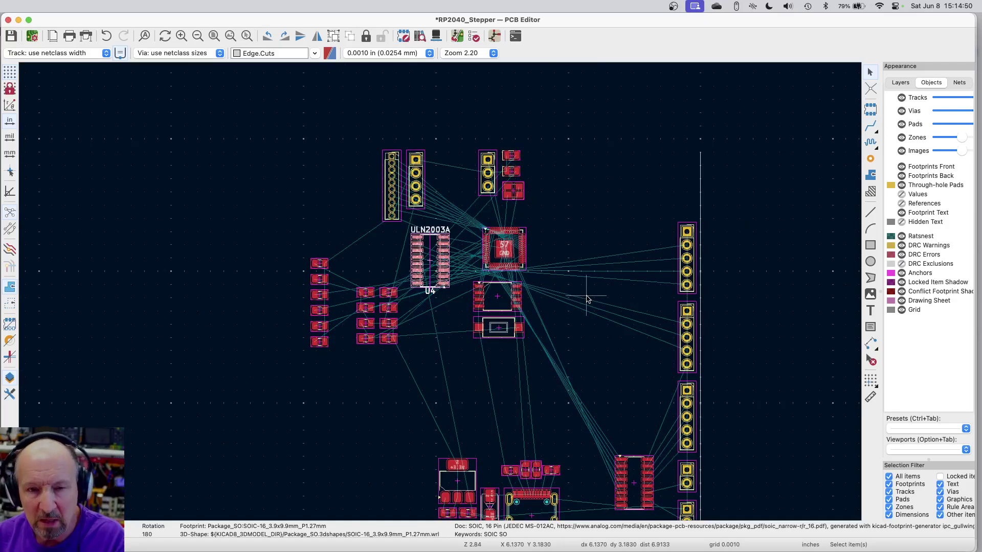
Check the driver connections in the schematic, return to the board layout and inspect the regulator and USB connector area.
left_click(493, 37)
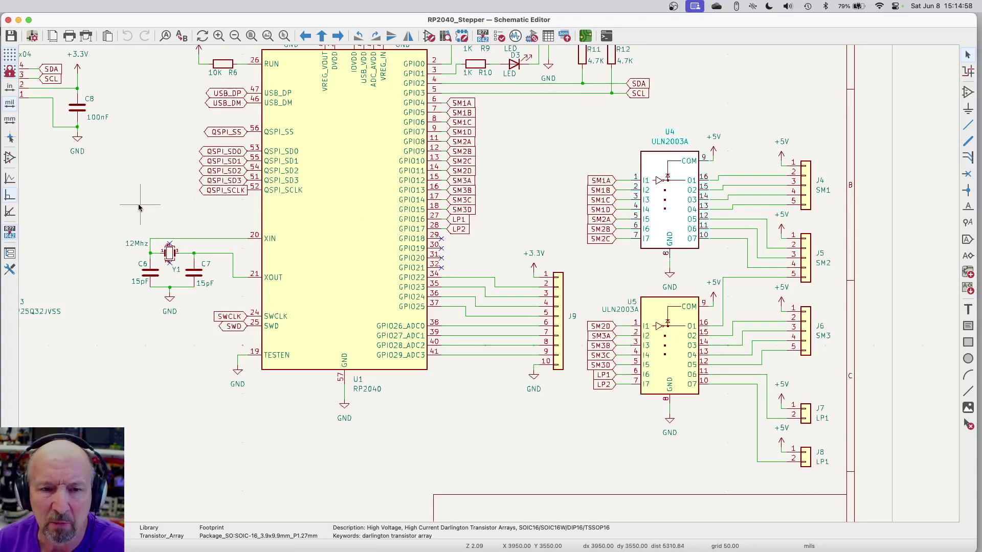
left_click(581, 37)
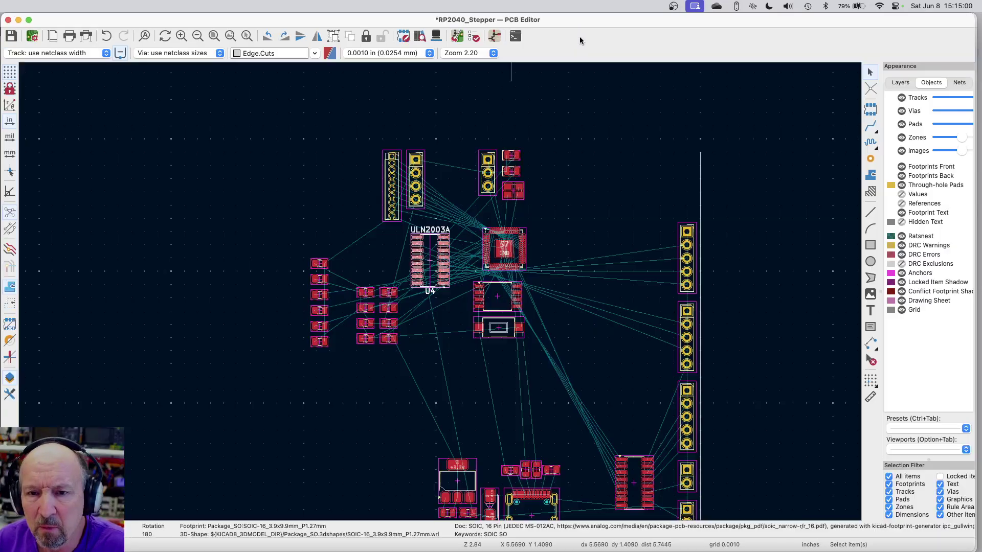
scroll(585, 189, "down", 3)
scroll(583, 419, "up", 6)
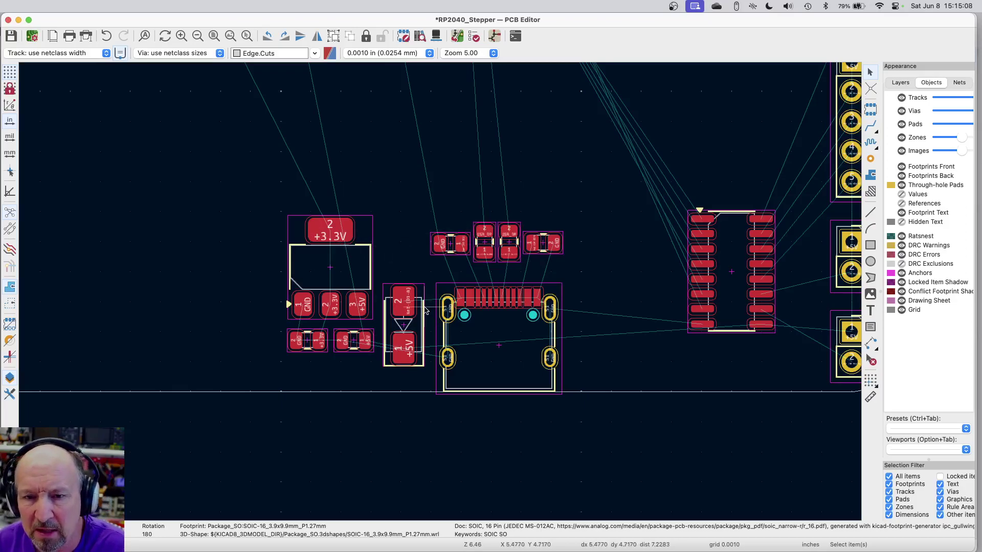
scroll(426, 310, "down", 5)
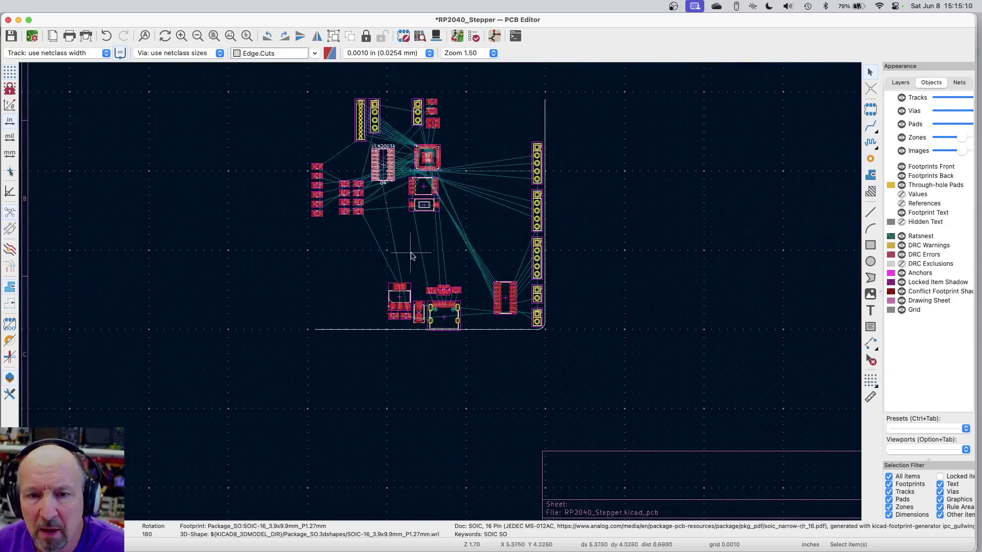
scroll(440, 84, "up", 7)
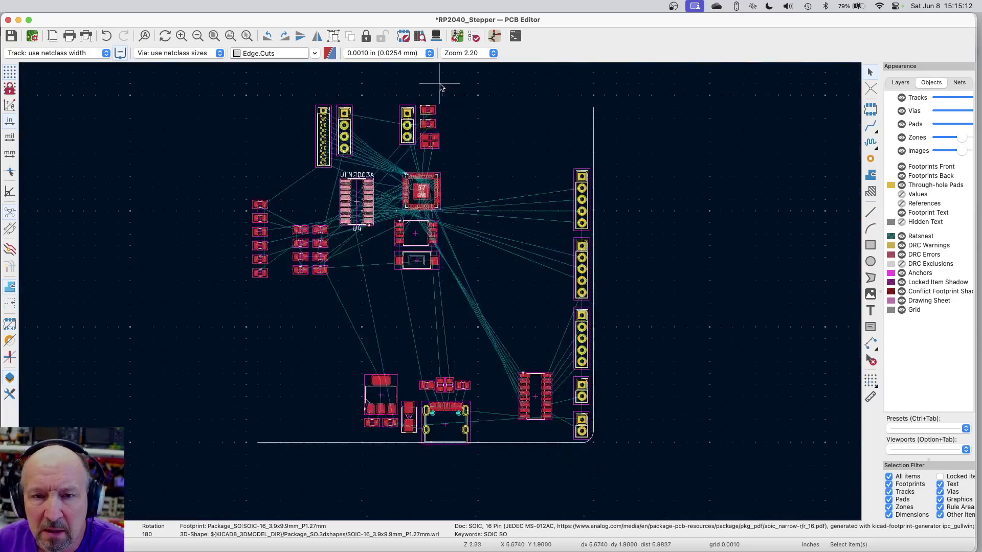
Move the 12Mhz crystal Y1 from above the RP2040 to just off the chip's lower-right corner.
scroll(441, 84, "up", 1)
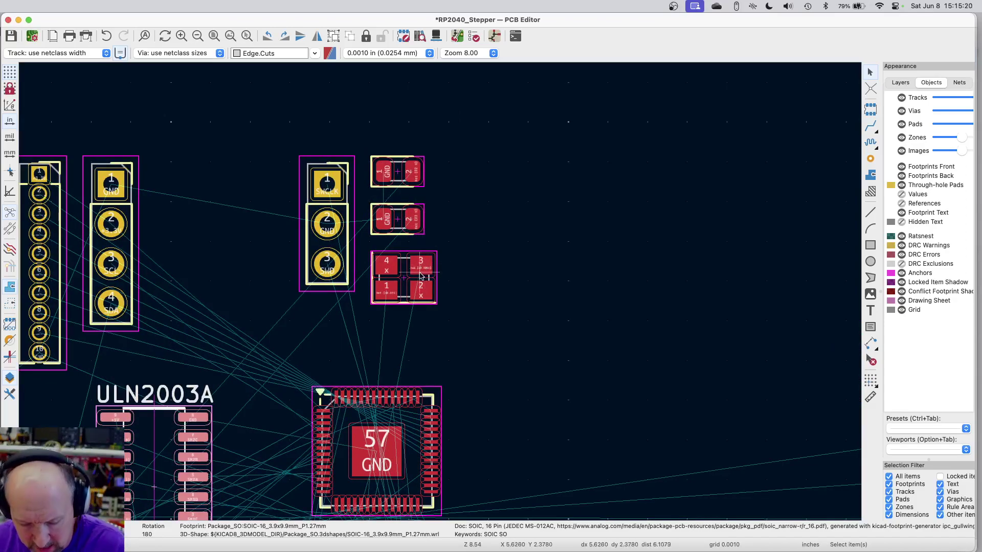
key("Escape")
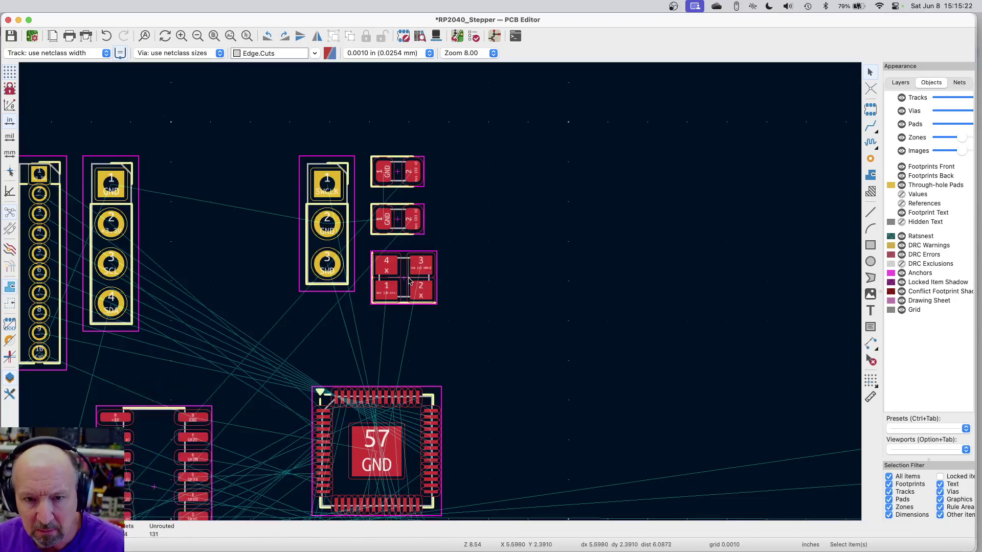
left_click(407, 279)
key("m")
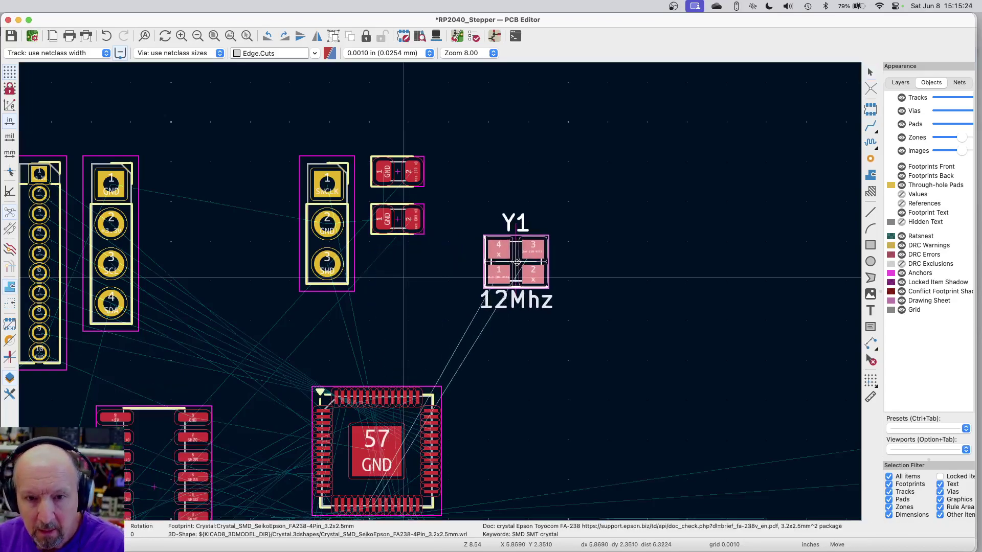
scroll(516, 259, "down", 4)
scroll(517, 258, "up", 2)
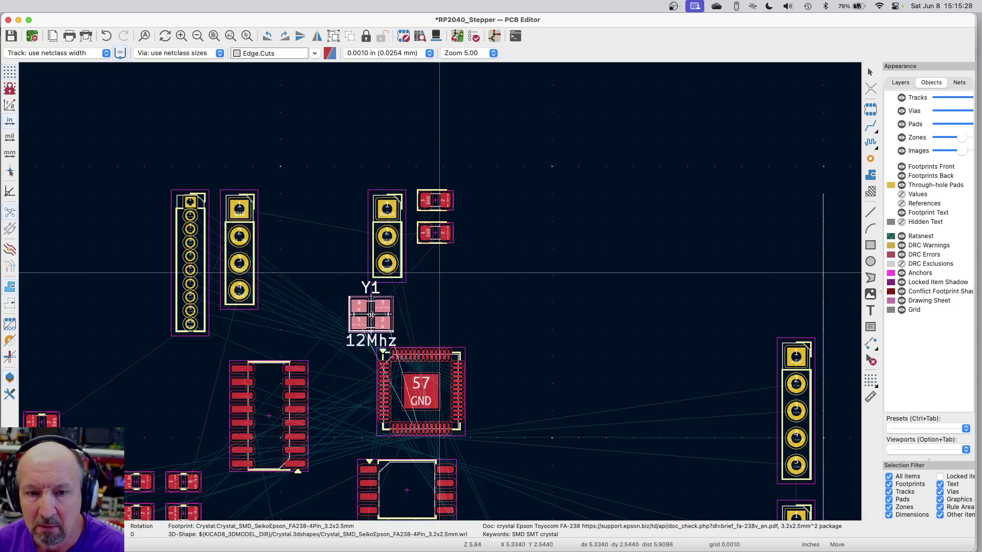
left_click(513, 481)
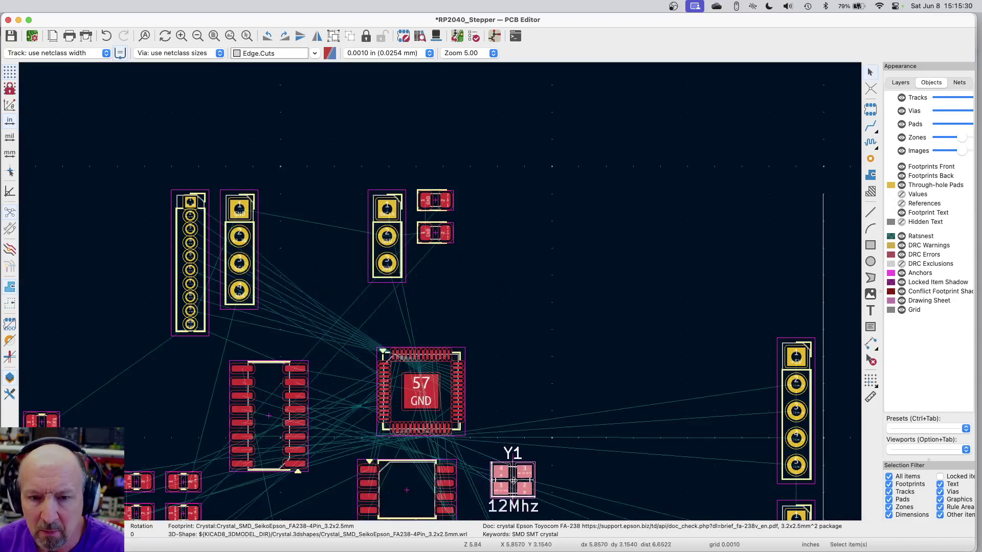
key("Escape")
Move flash chip U3 from below the RP2040 to the free area above the pin headers.
scroll(409, 488, "down", 2)
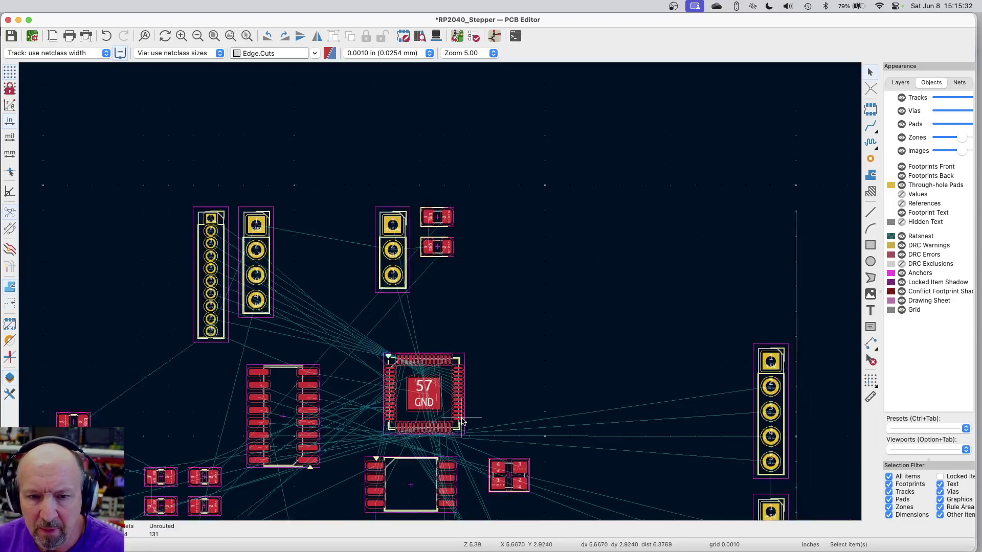
left_click(418, 478)
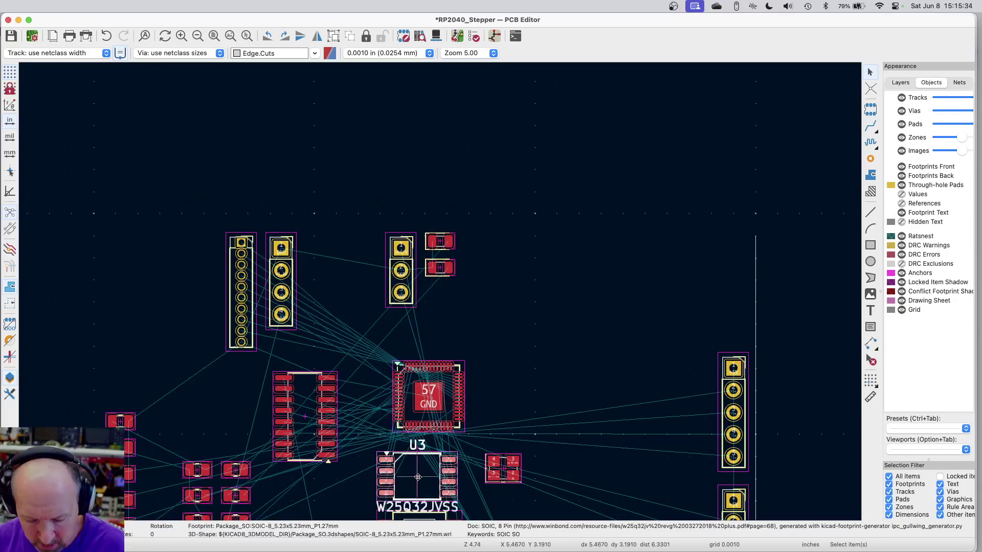
left_click_drag(418, 478, 340, 187)
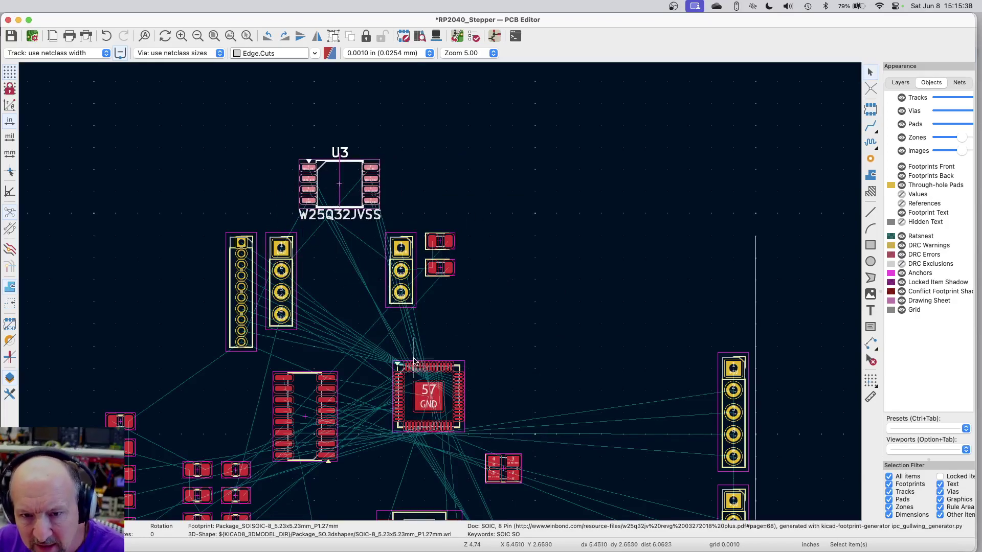
scroll(531, 307, "down", 2)
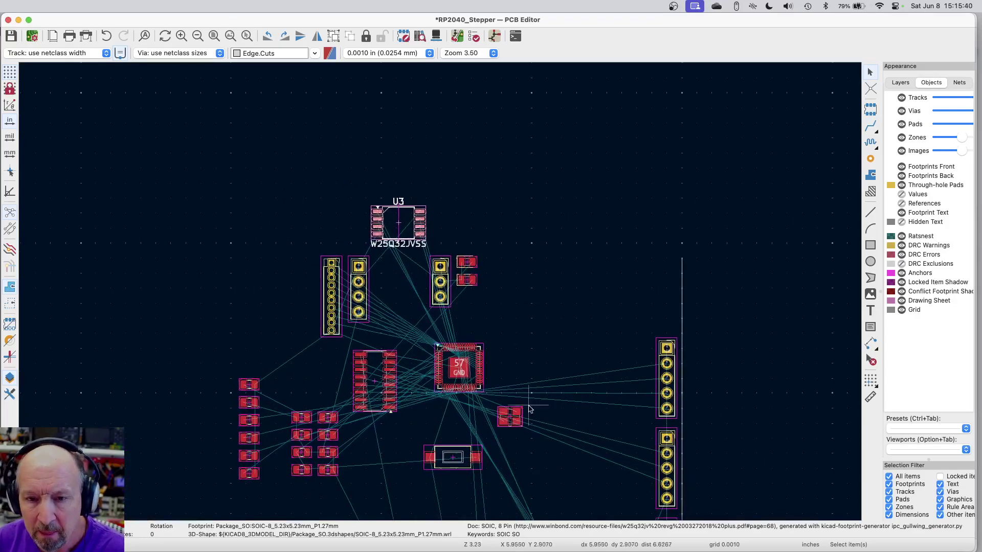
key("Escape")
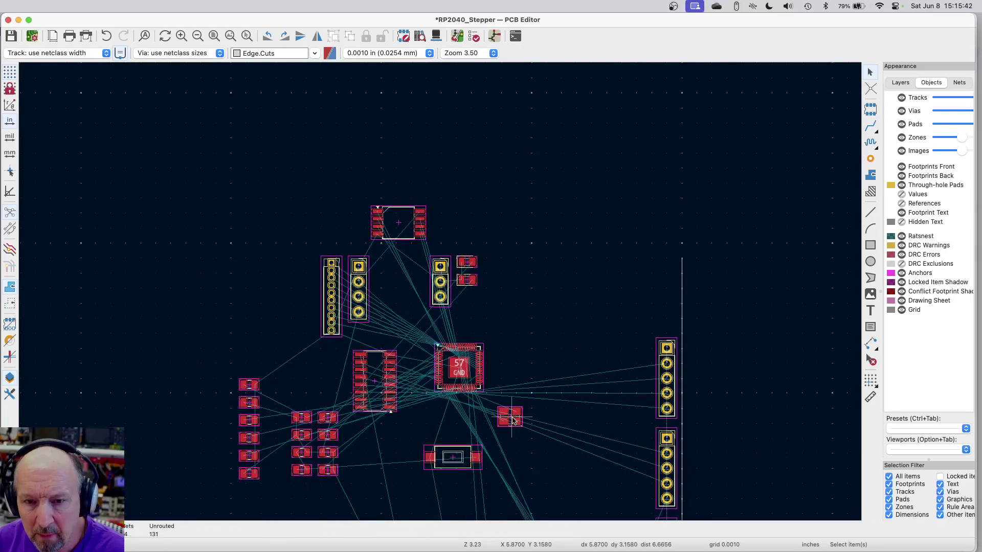
scroll(513, 420, "up", 2)
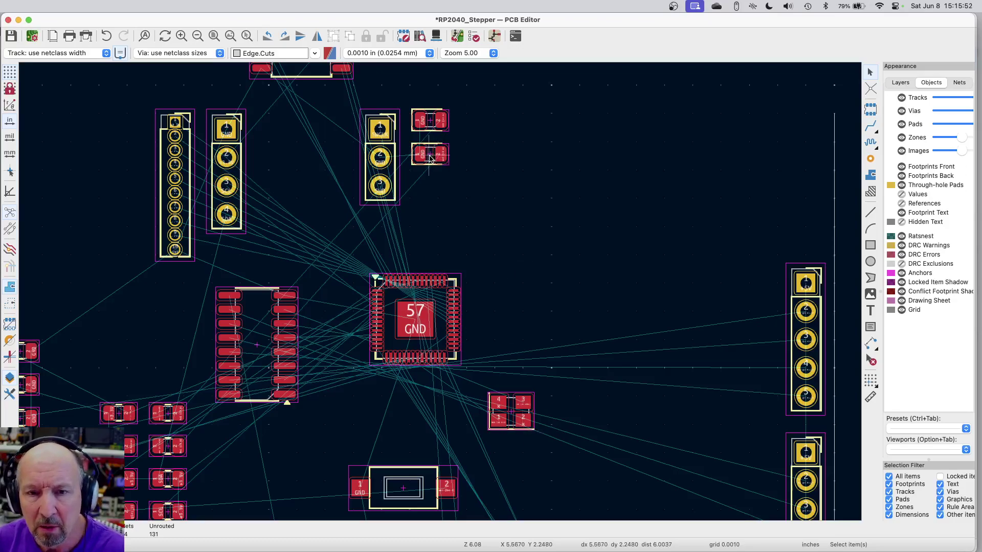
scroll(423, 109, "up", 5)
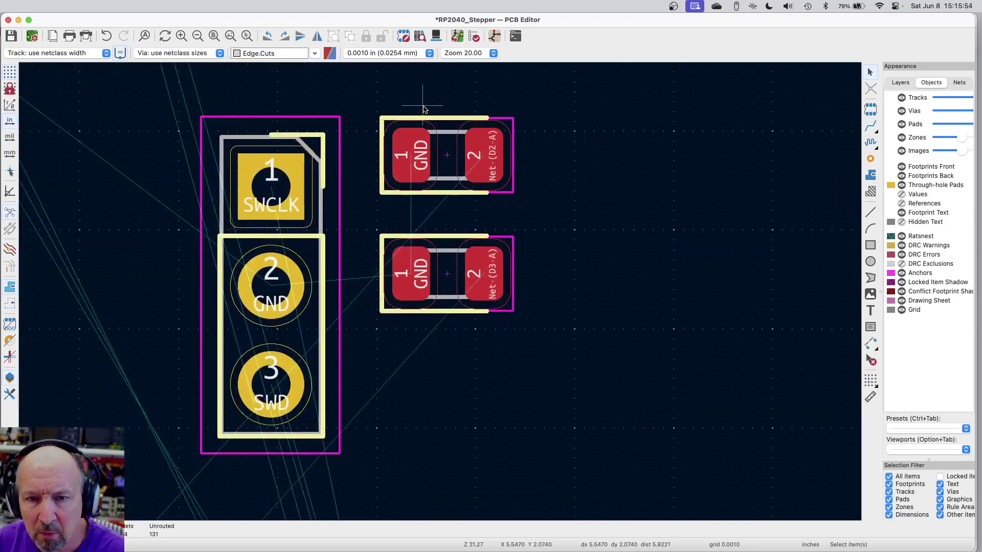
scroll(423, 108, "down", 2)
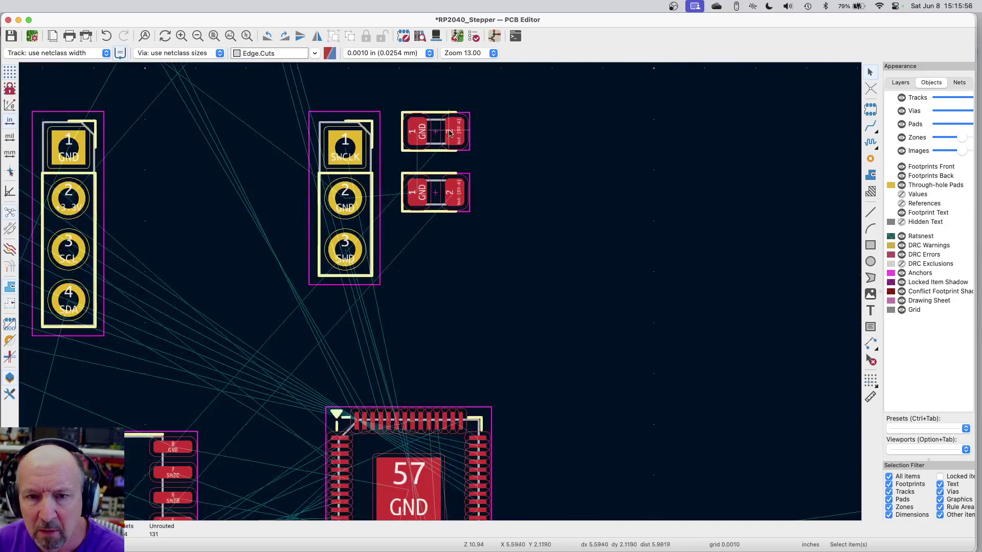
scroll(443, 134, "down", 2)
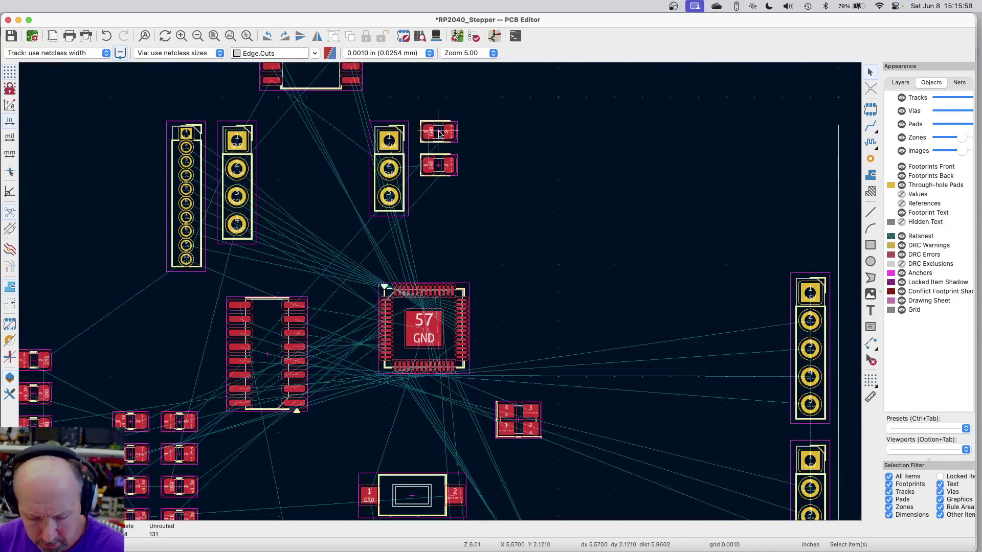
left_click(439, 134)
key("m")
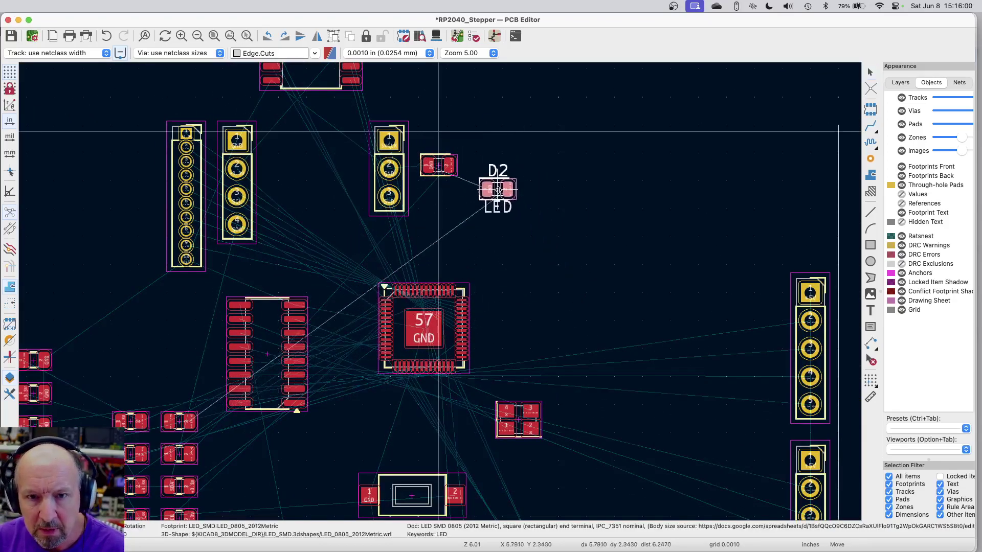
key("Escape")
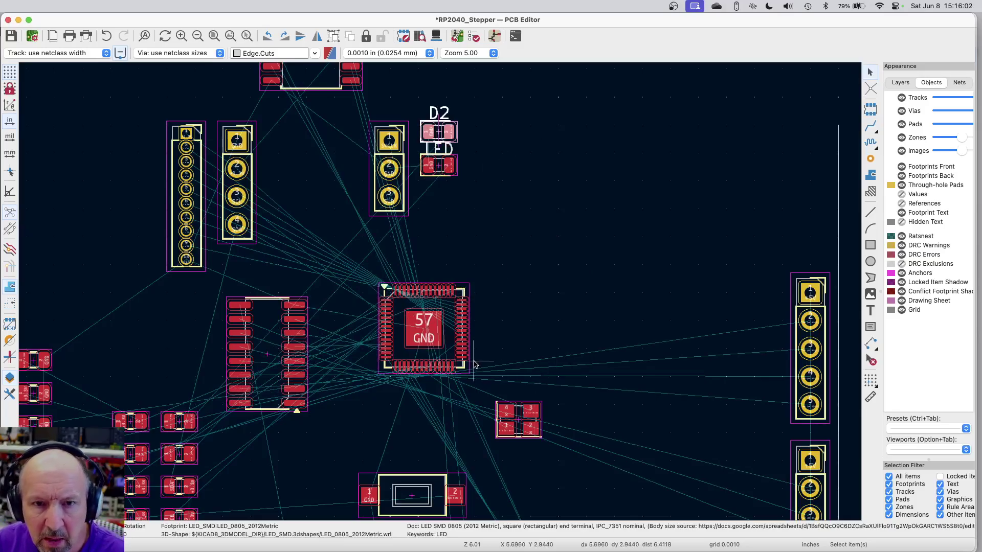
Inspect the resistor footprints on the board and look up crystal Y1's 15pF load capacitors in the schematic.
scroll(474, 364, "down", 3)
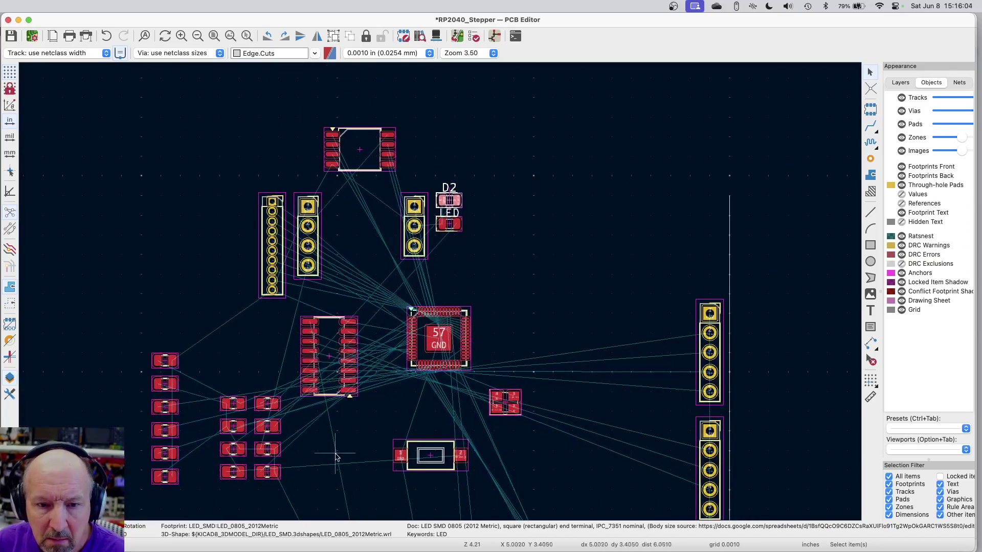
scroll(287, 495, "up", 7)
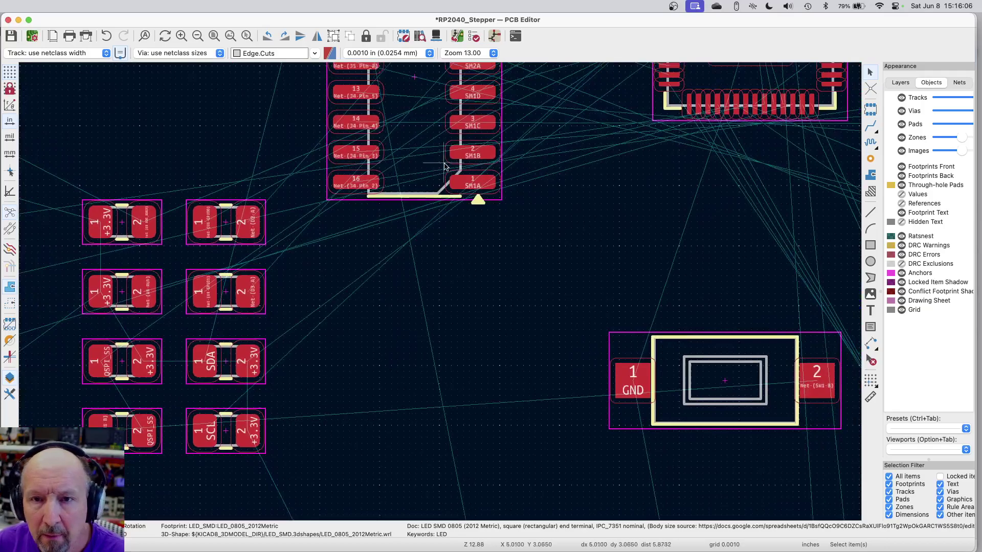
left_click(494, 35)
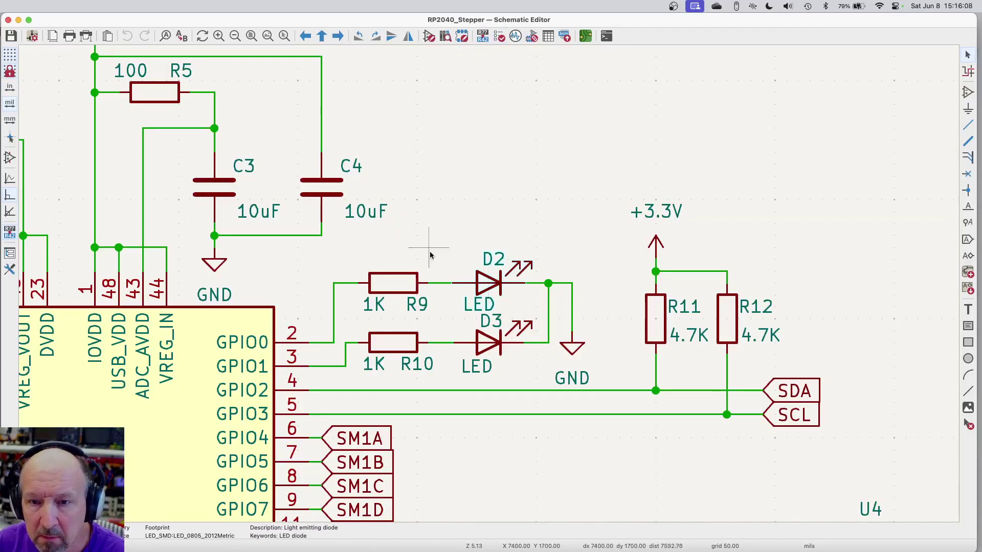
scroll(608, 199, "down", 5)
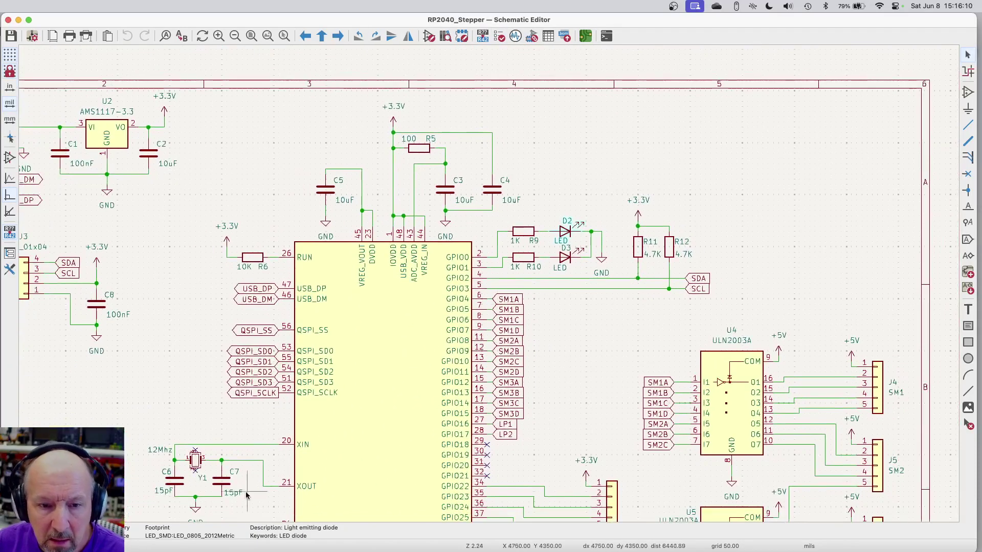
scroll(225, 508, "up", 4)
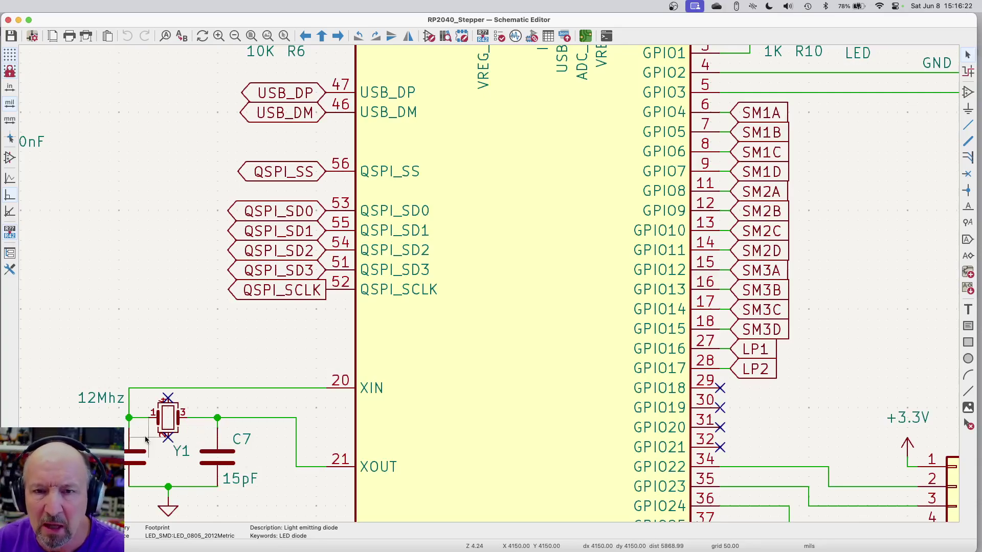
left_click(585, 36)
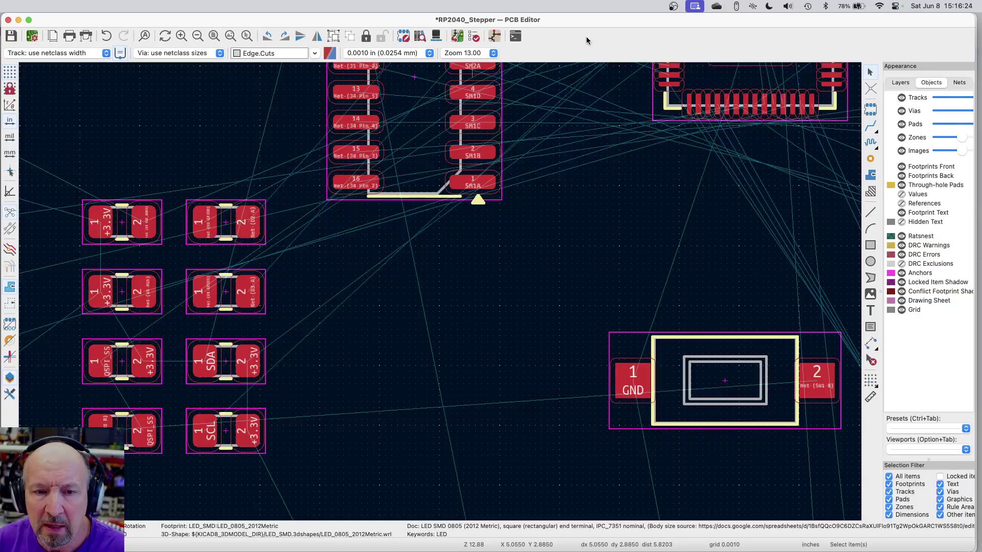
left_click(493, 37)
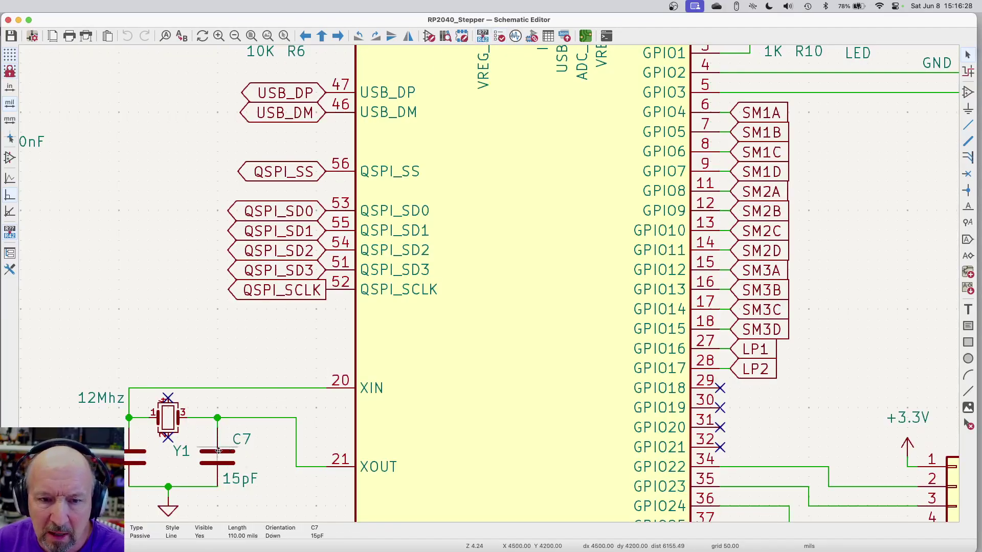
Move the 15pF capacitor C7 from the capacitor column at the board's left edge to just below and right of crystal Y1.
left_click(584, 37)
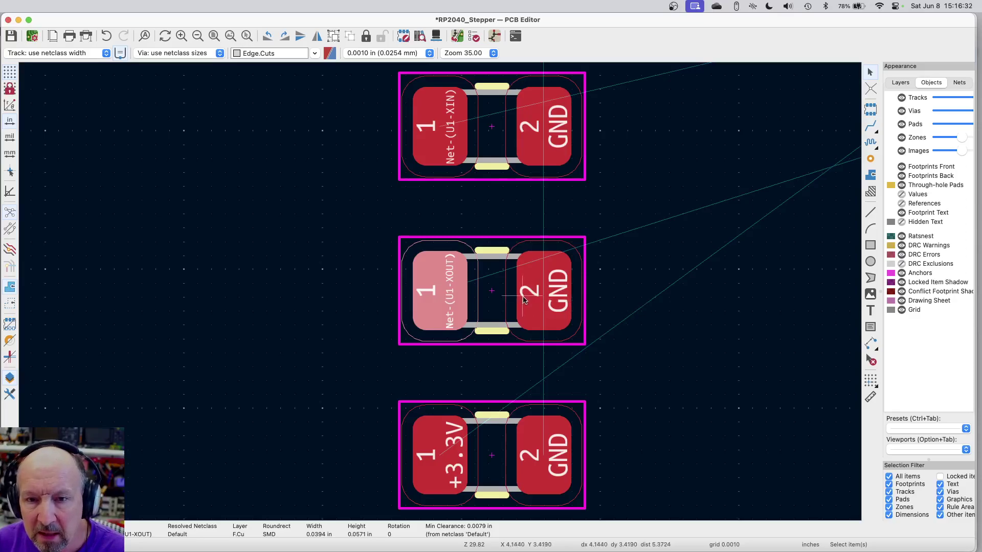
key("Escape")
left_click(494, 293)
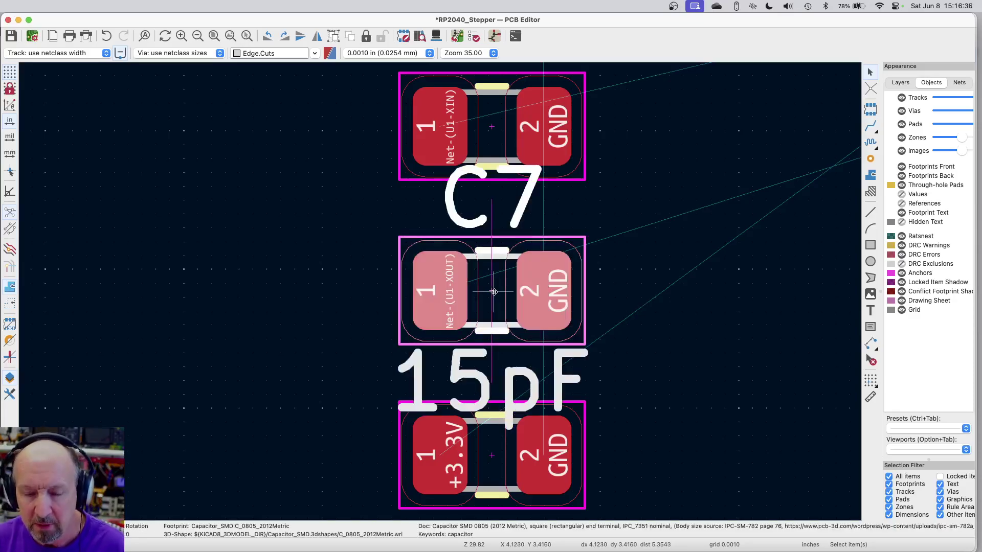
key("m")
scroll(531, 286, "down", 10)
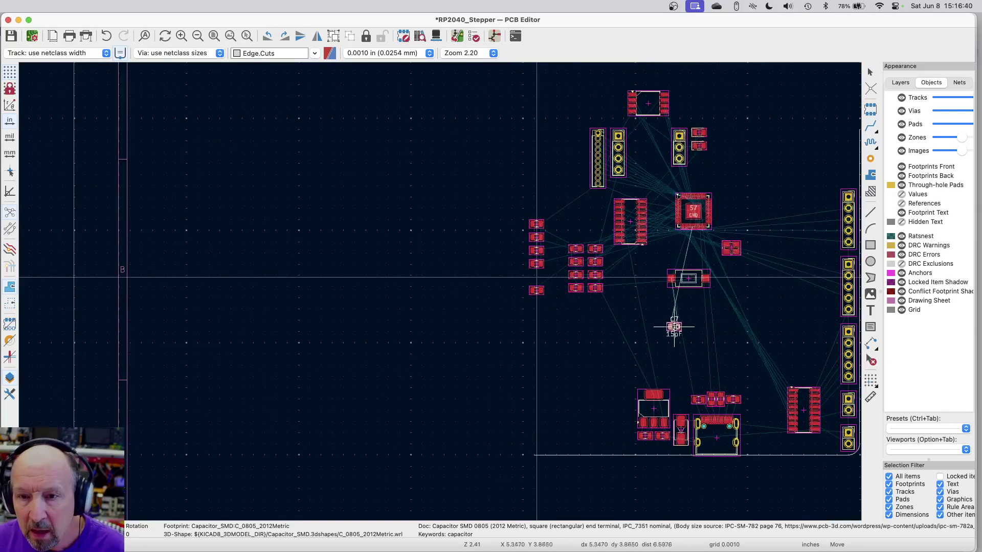
left_click(750, 266)
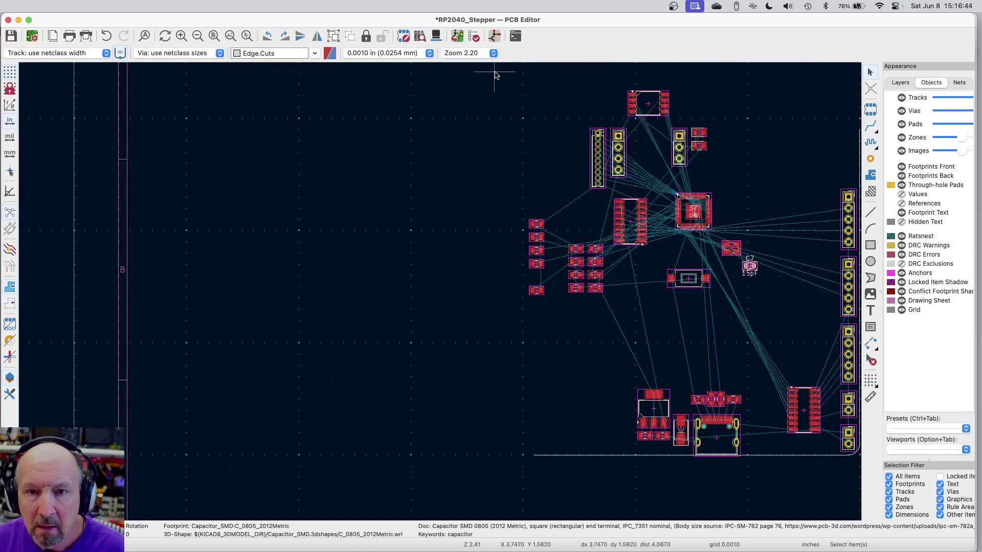
Identify the crystal's other load capacitor C6 in the schematic and move its footprint from the capacitor column to the left side of Y1.
left_click(494, 35)
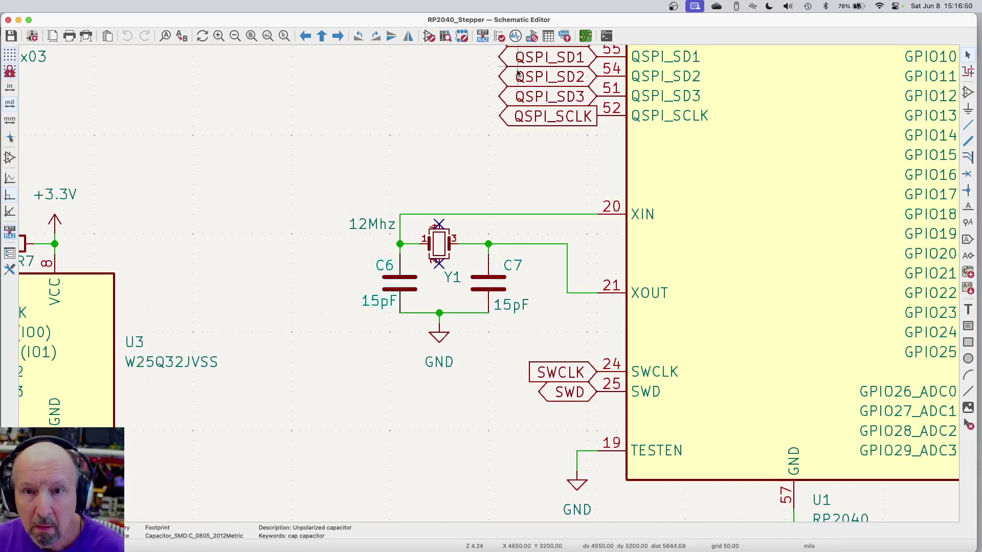
left_click(584, 35)
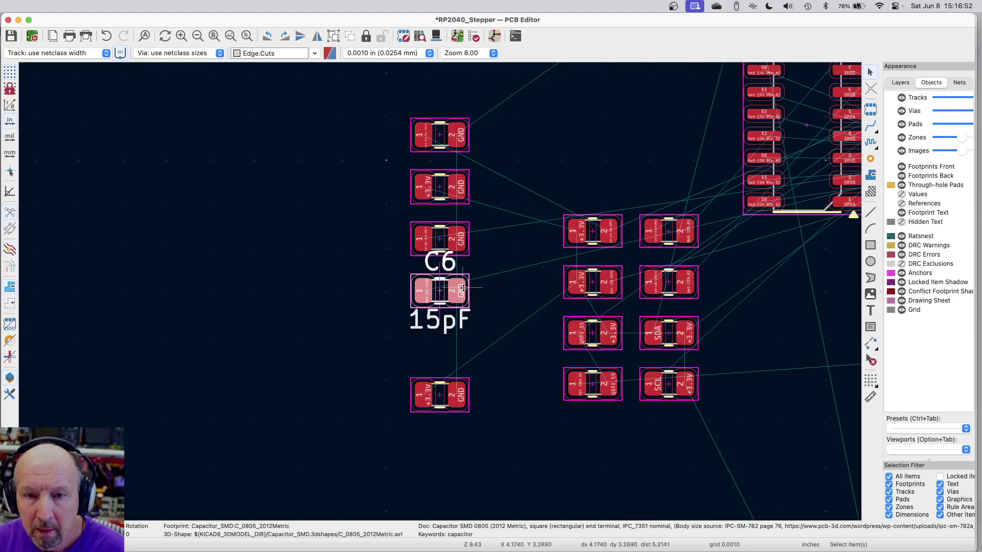
key("Escape")
left_click(440, 295)
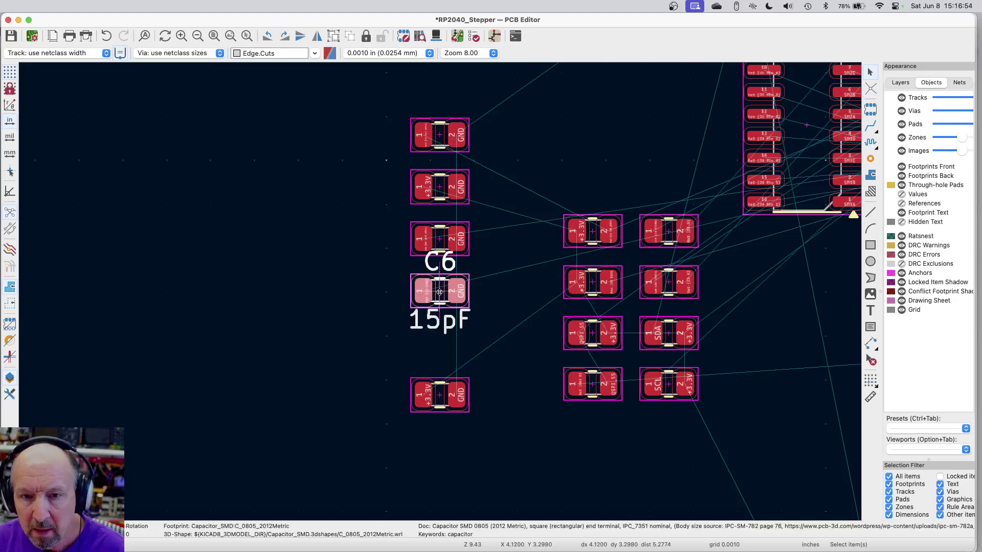
key("m")
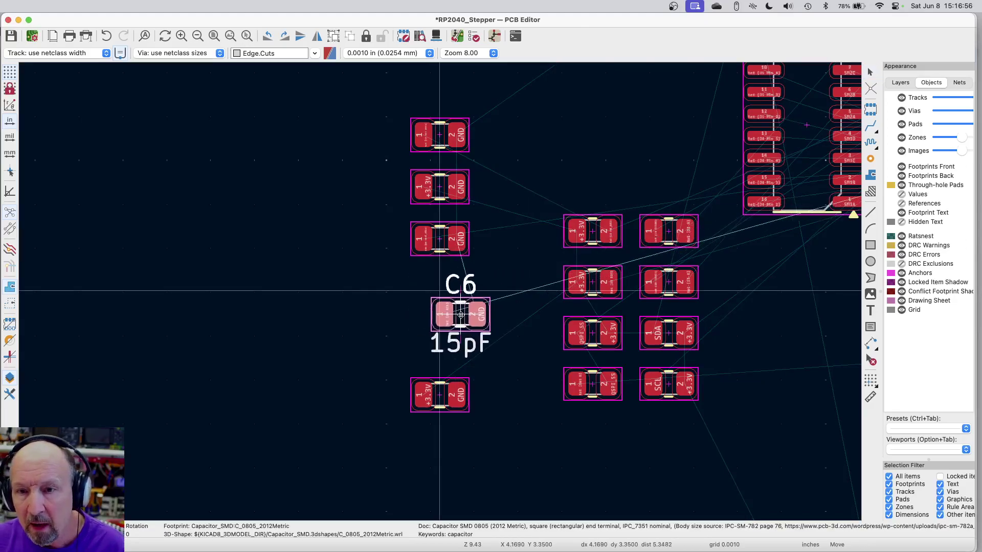
scroll(366, 290, "down", 2)
scroll(365, 290, "down", 4)
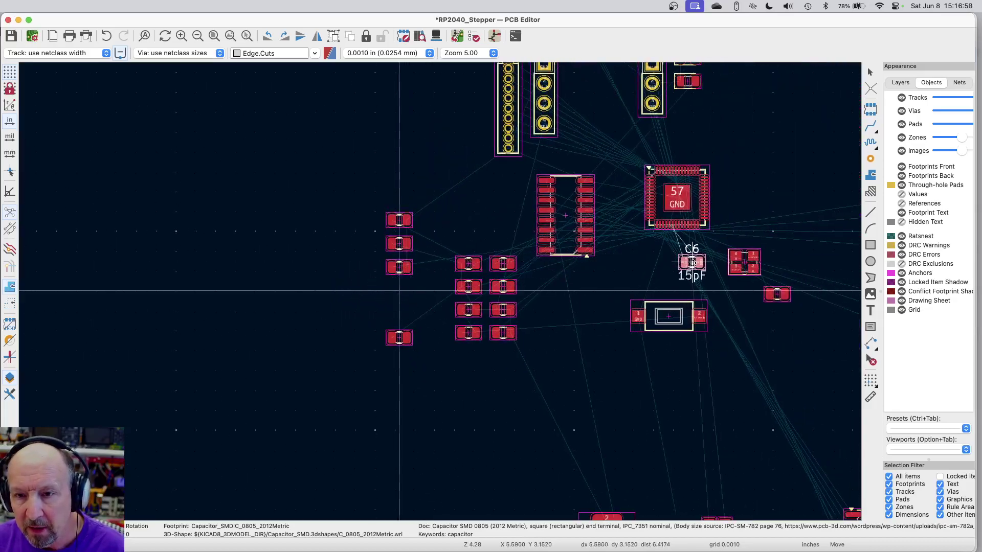
left_click(704, 263)
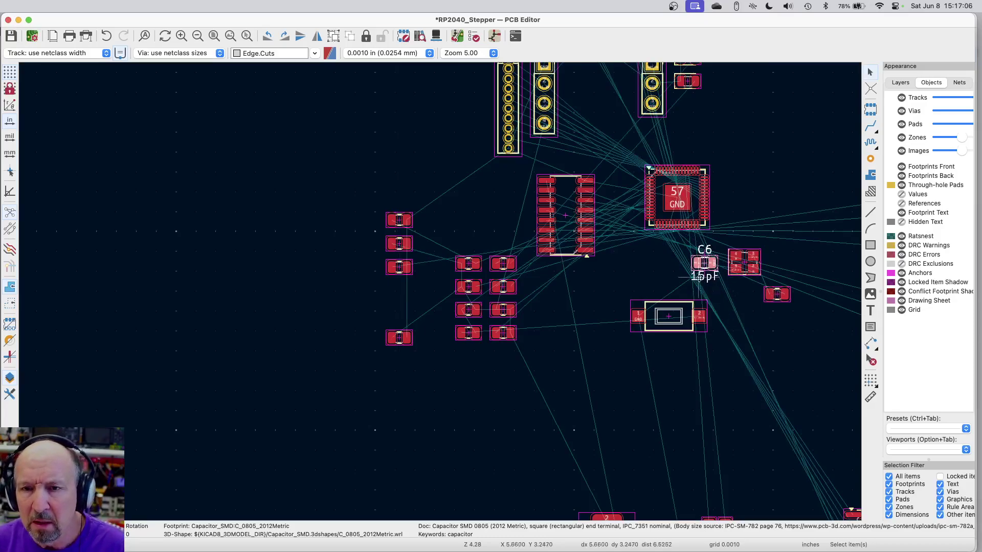
Move switch SW1 from below the RP2040 to the free area left of the pin headers.
left_click(671, 318)
key("m")
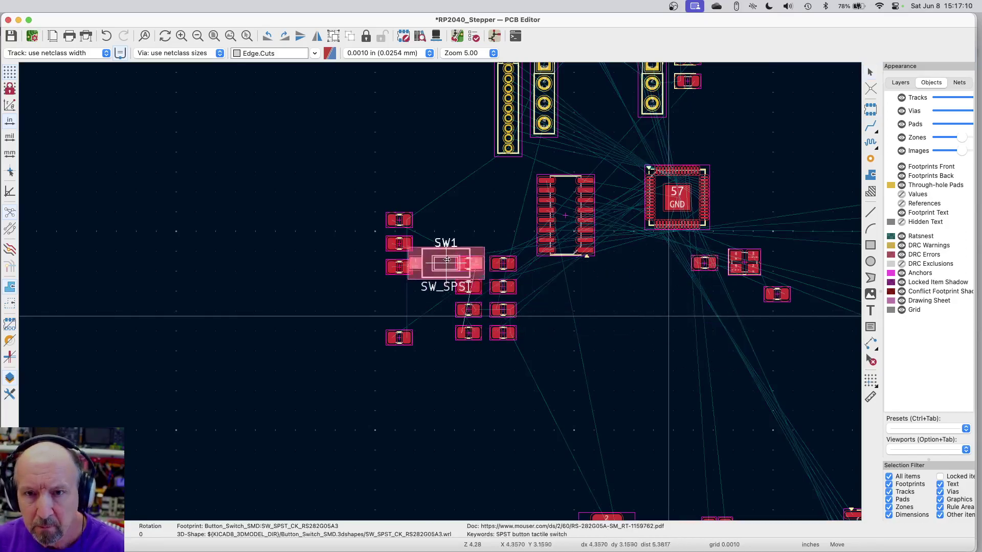
left_click(443, 113)
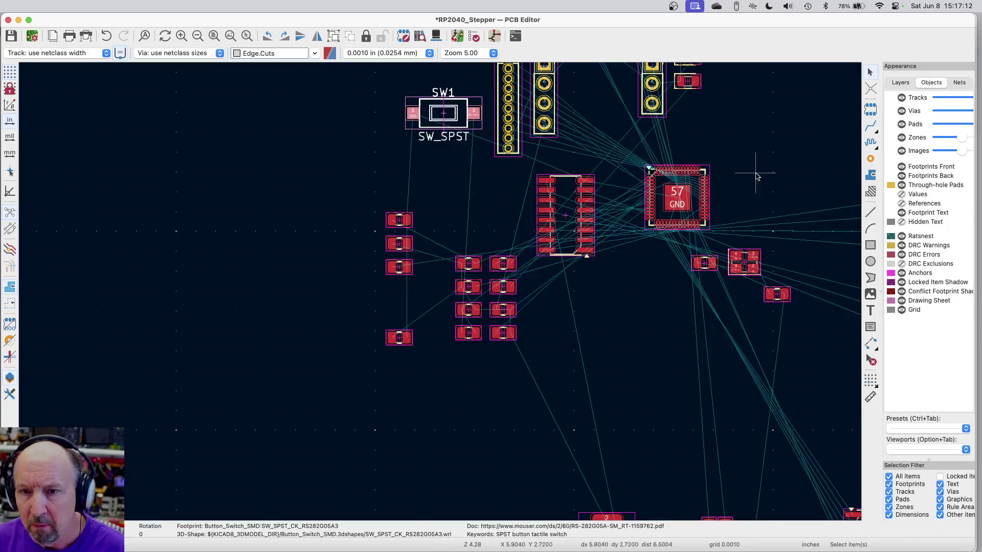
Move capacitor C6 away to the lower left and place crystal Y1 centred a short distance below the RP2040.
scroll(774, 151, "up", 2)
scroll(741, 211, "up", 2)
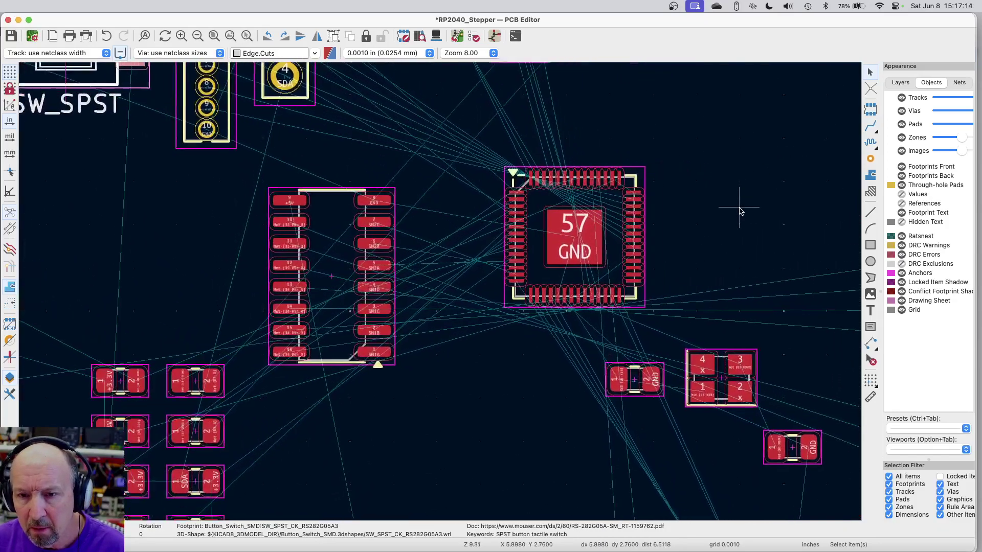
scroll(741, 211, "down", 1)
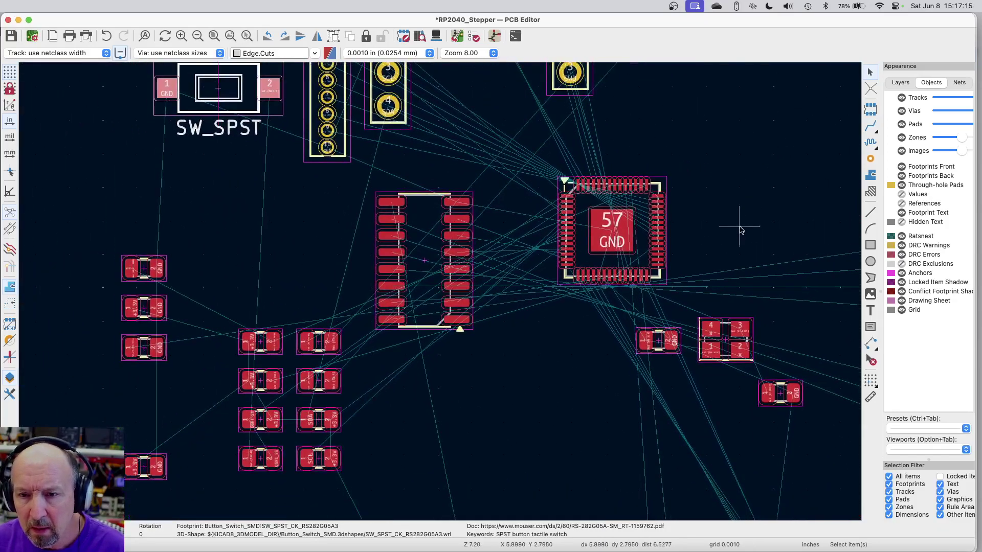
left_click(658, 340)
left_click_drag(658, 341, 510, 423)
left_click(725, 341)
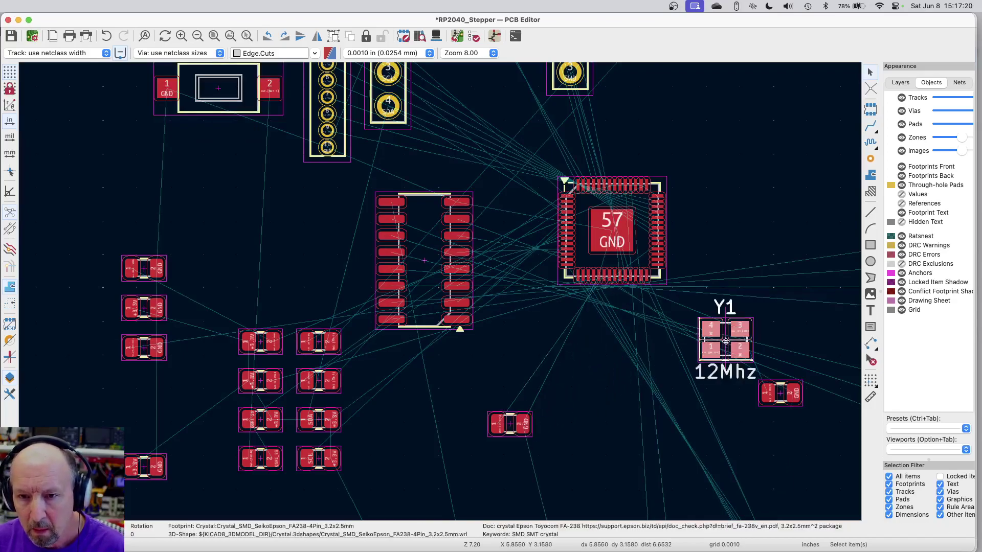
left_click_drag(726, 341, 610, 317)
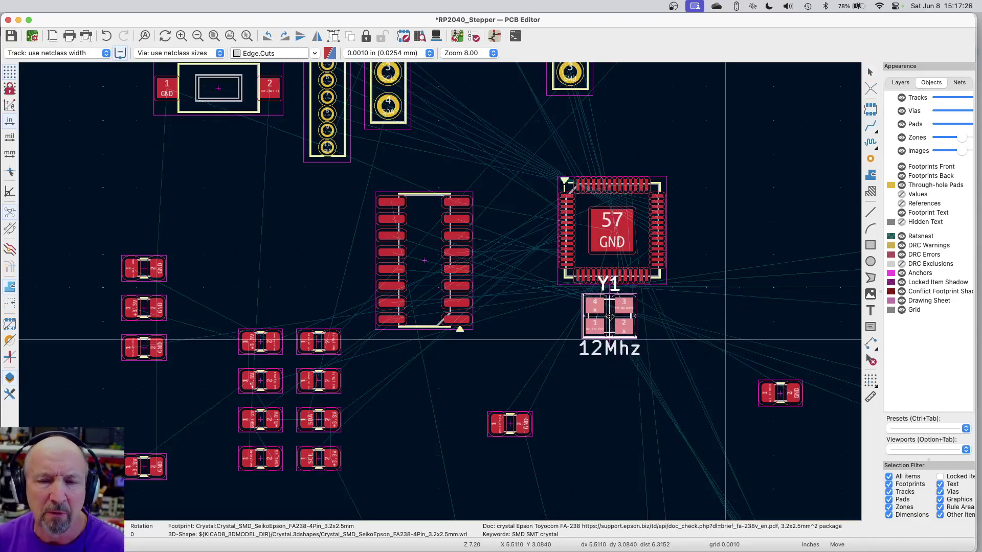
left_click_drag(610, 317, 611, 348)
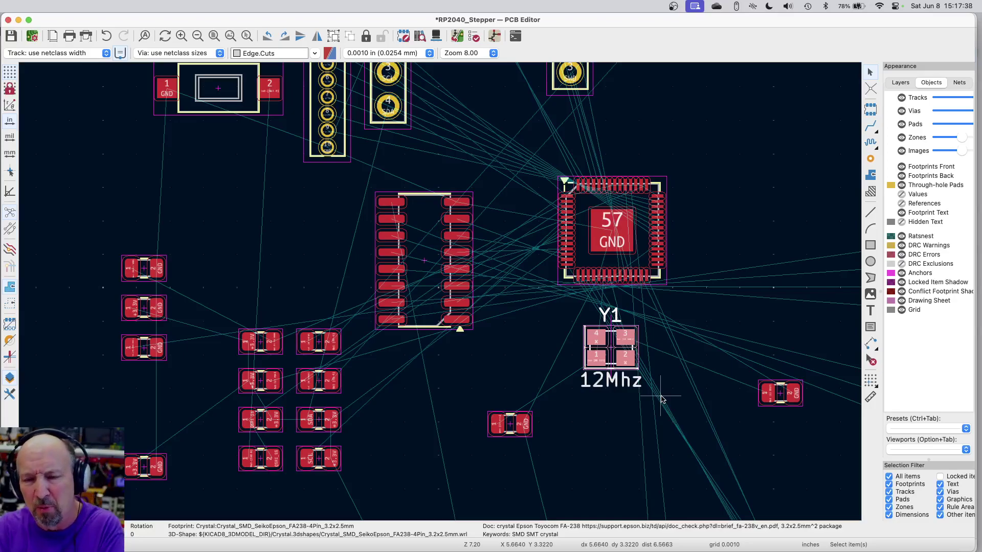
Rotate capacitor C7 to -90 degrees and place it directly below pad 2 of crystal Y1.
left_click(780, 395)
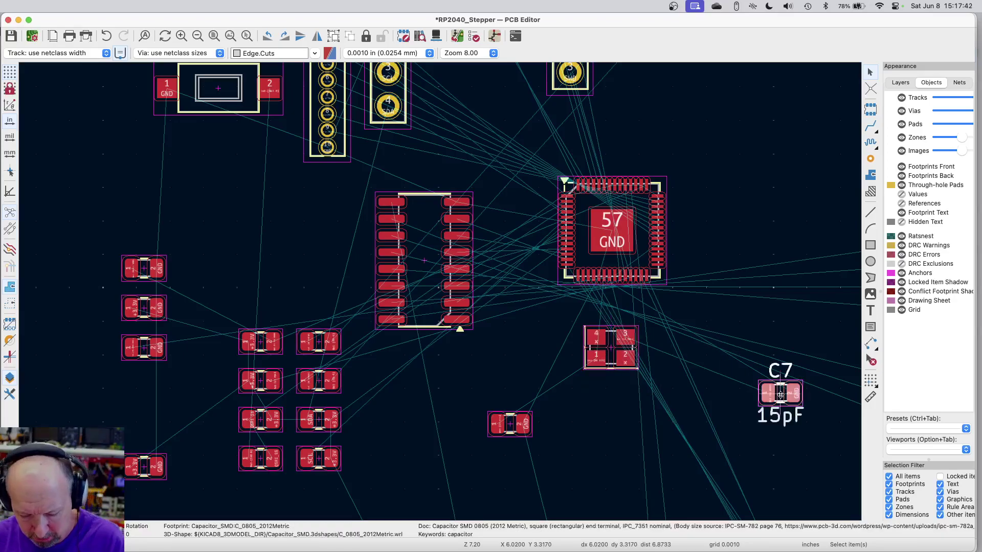
key("m")
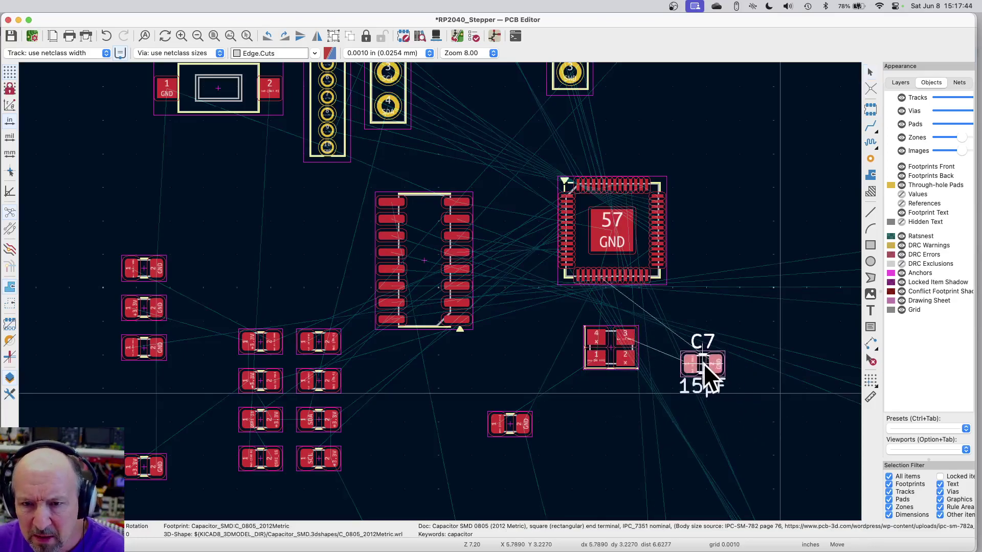
key("r")
key("r")
key("r")
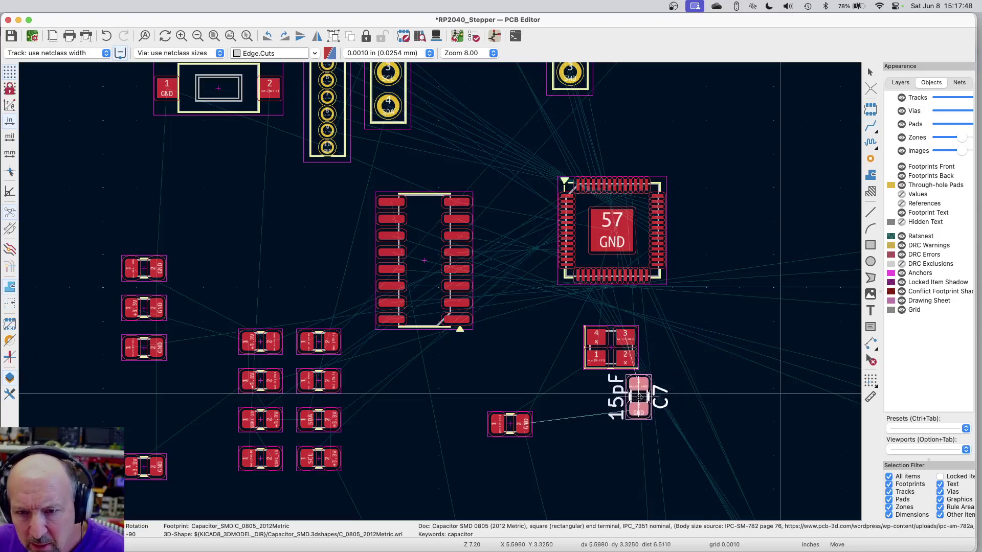
left_click(624, 397)
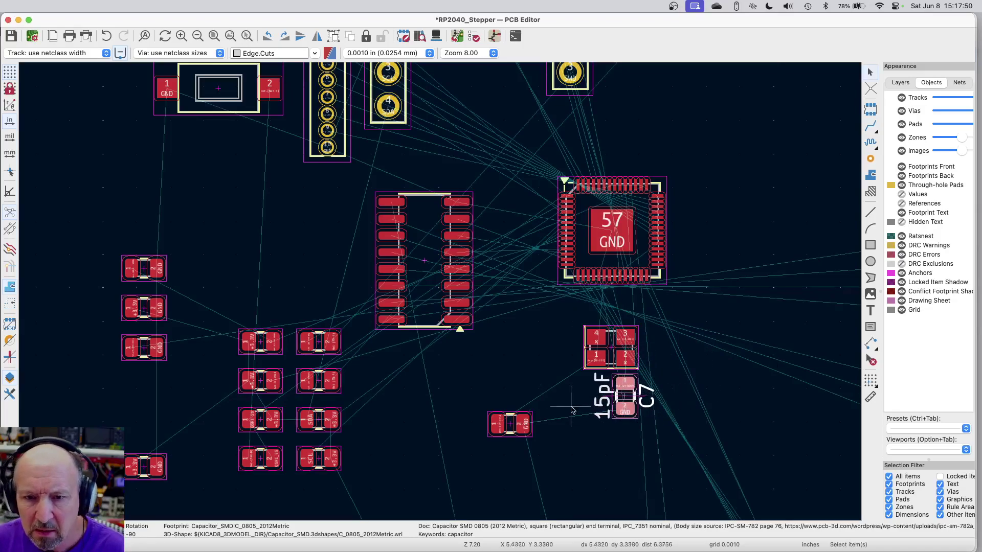
Rotate capacitor C6 to -90 degrees and place it directly below pad 1 of crystal Y1, beside C7.
left_click(510, 424)
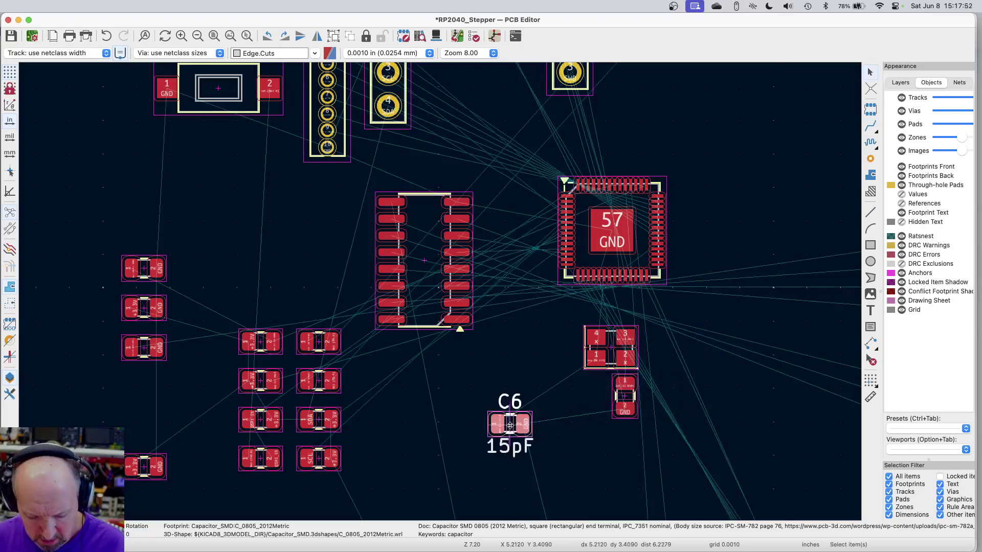
key("m")
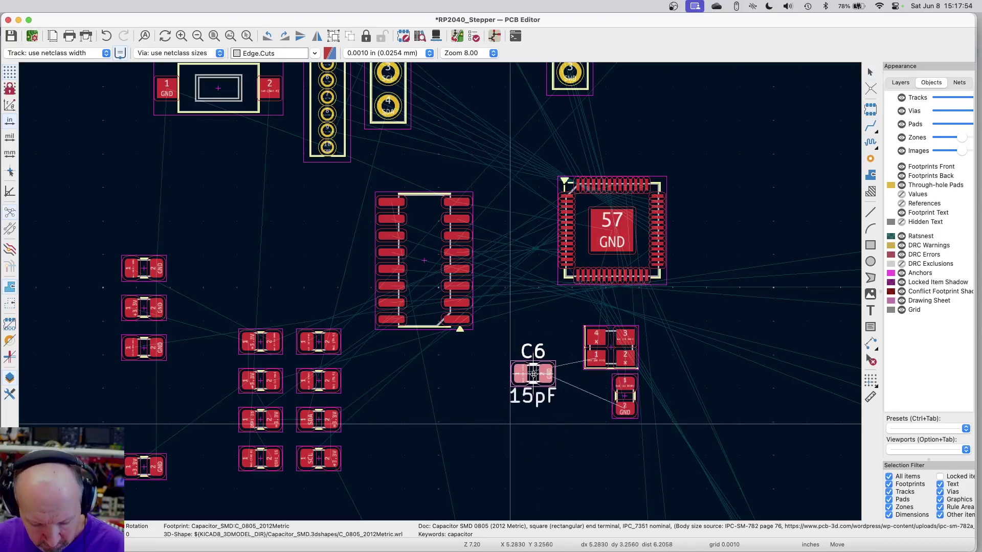
key("r")
key("r")
key("r")
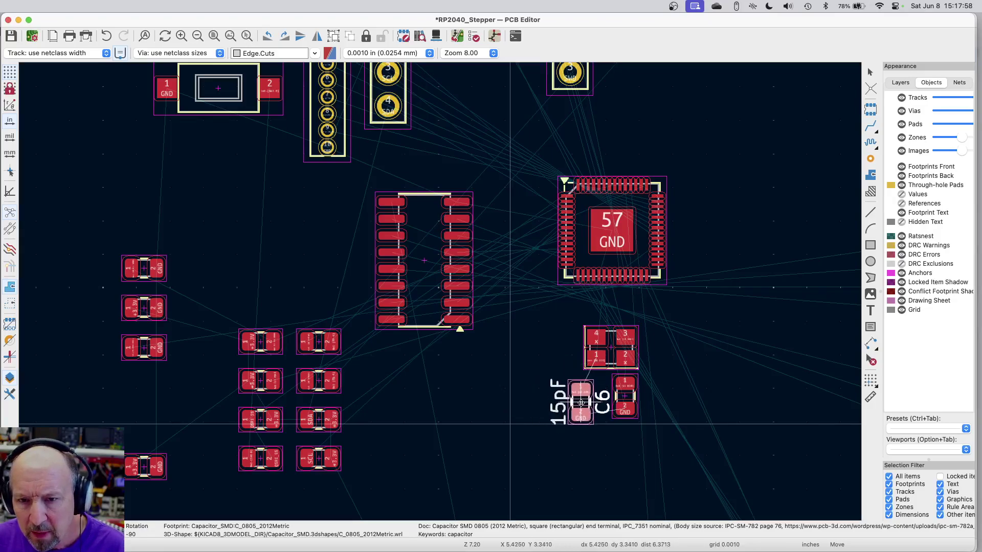
left_click(602, 389)
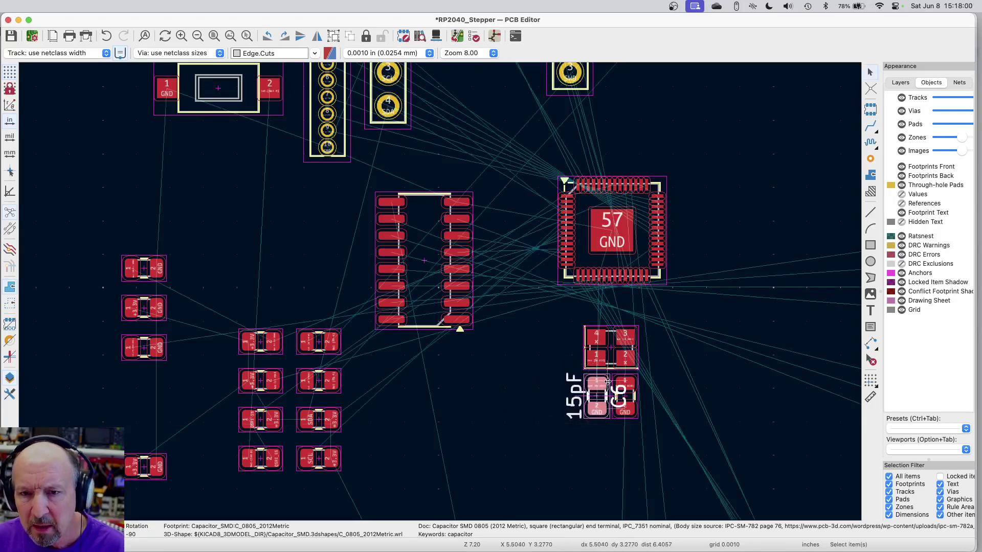
scroll(607, 381, "up", 5)
scroll(608, 381, "down", 3)
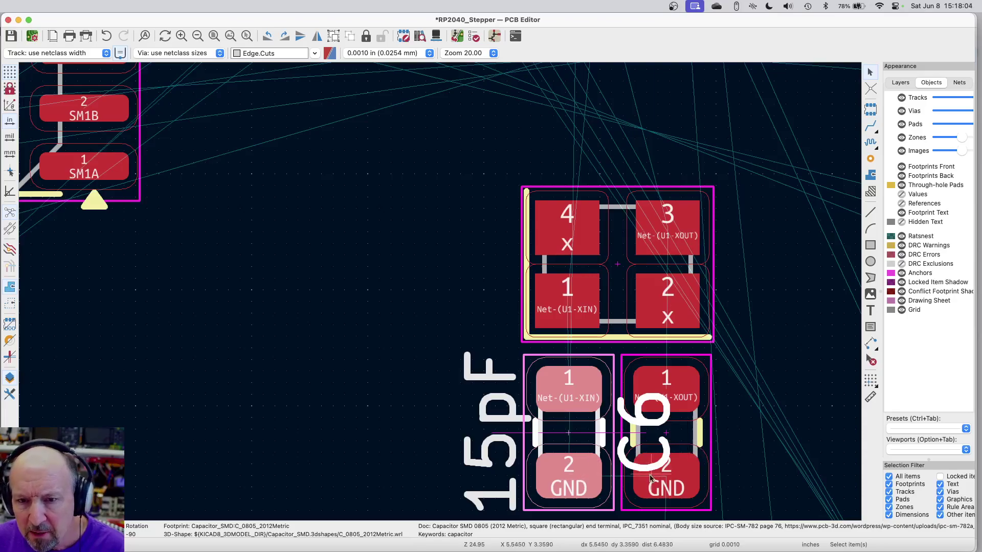
key("Escape")
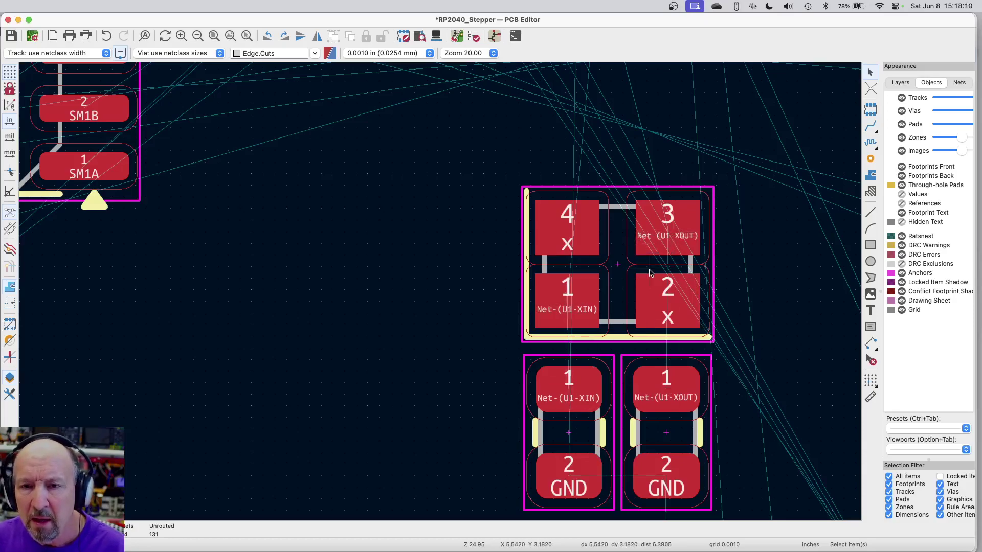
Examine the footprint placement and ratsnest across the whole board, from the USB connector up to the pin headers above the RP2040.
scroll(657, 228, "down", 3)
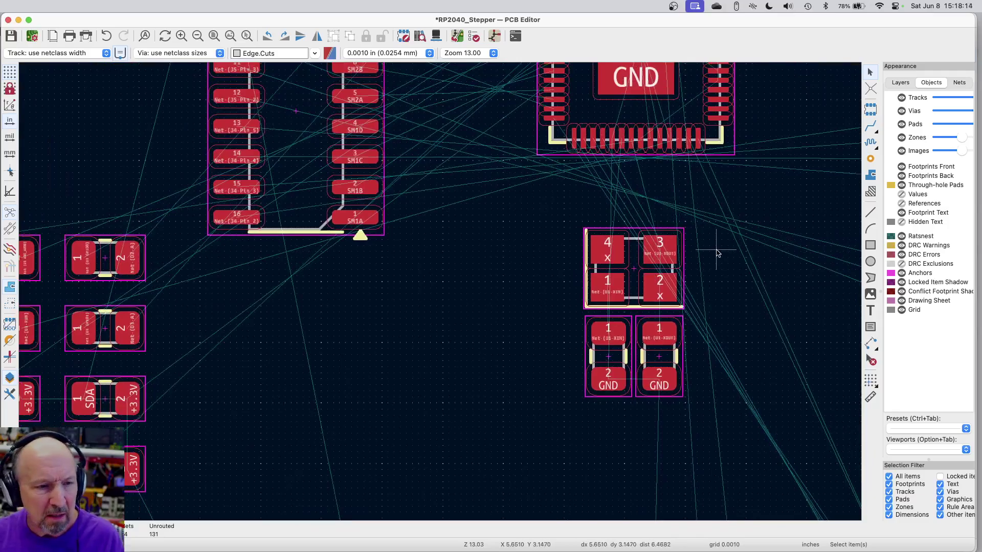
scroll(714, 251, "down", 8)
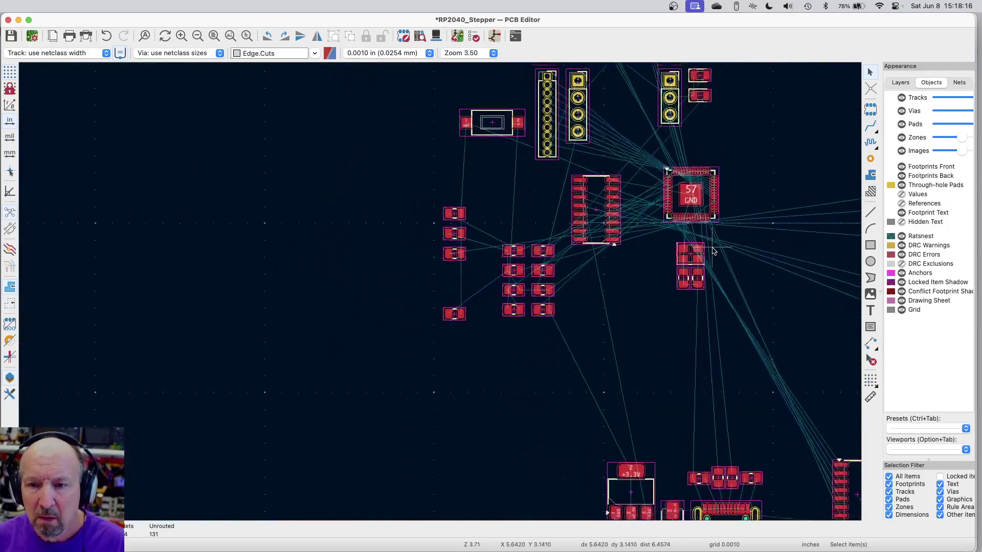
scroll(714, 251, "down", 5)
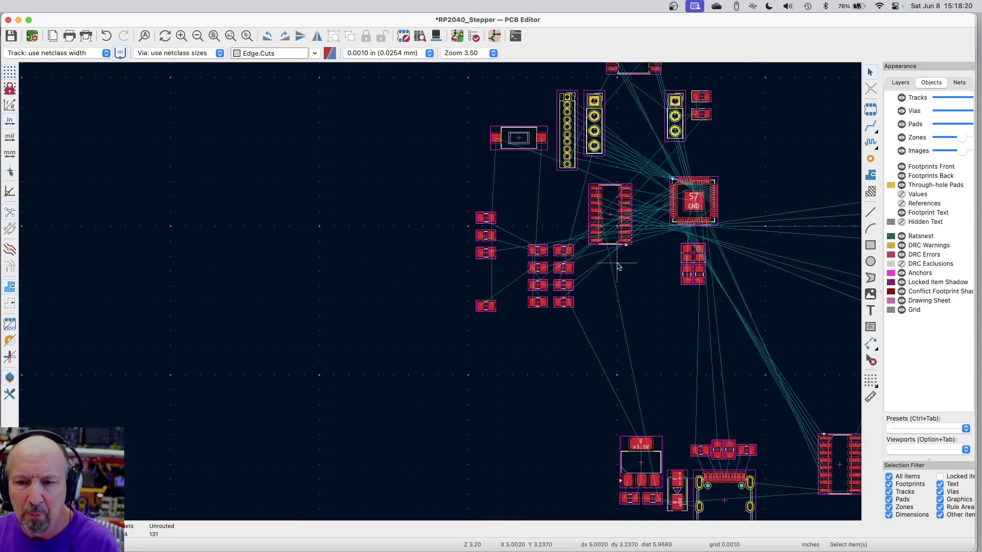
scroll(674, 307, "down", 1)
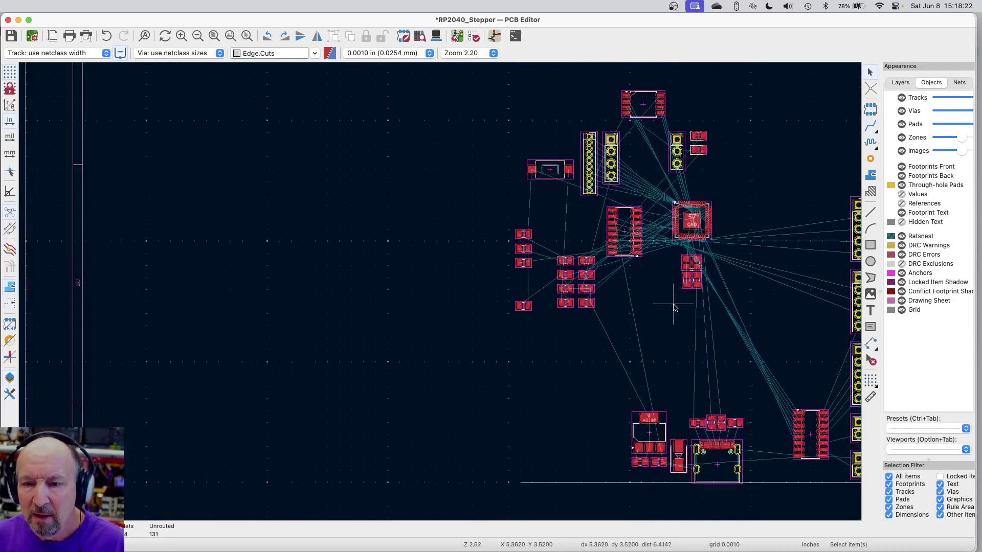
scroll(674, 308, "down", 1)
scroll(773, 465, "up", 2)
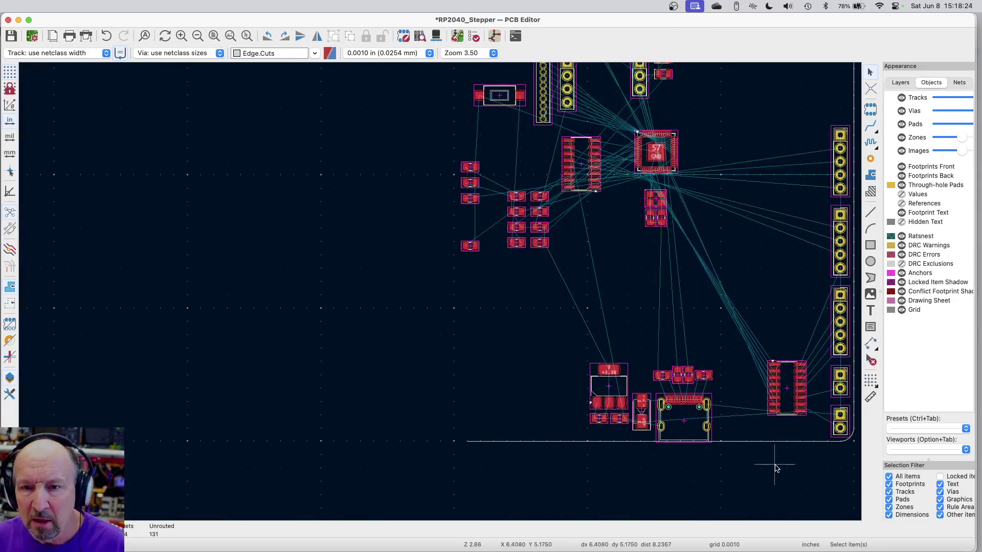
scroll(775, 468, "down", 2)
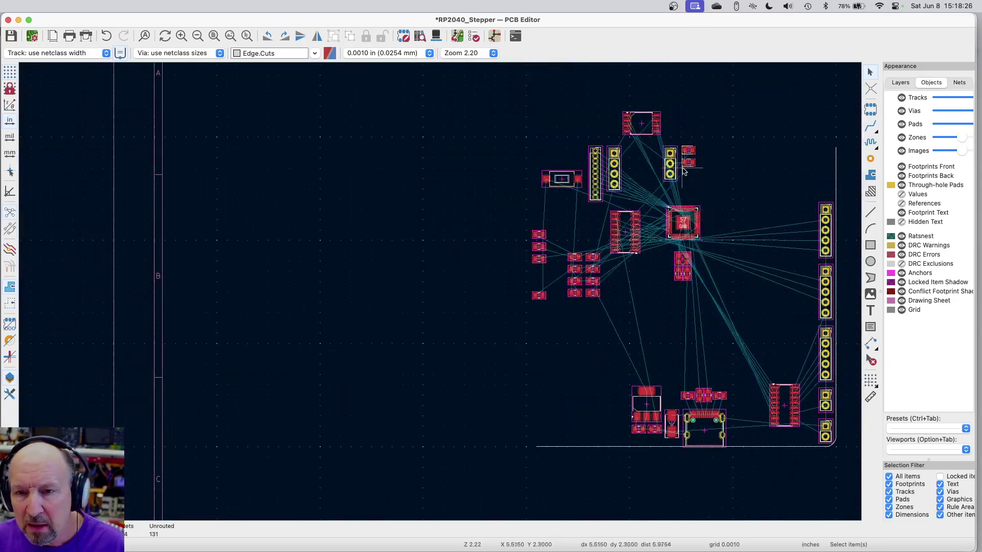
scroll(672, 164, "up", 5)
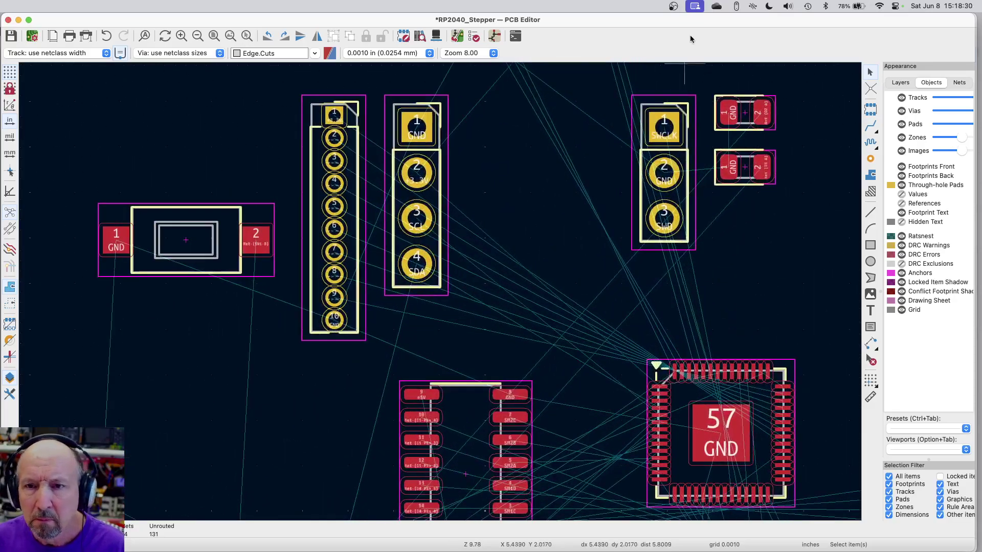
Check the RP2040's SWCLK and SWD connections in the schematic and move connector J2 beside the USB connector at the lower board edge.
left_click(494, 36)
scroll(624, 166, "down", 5)
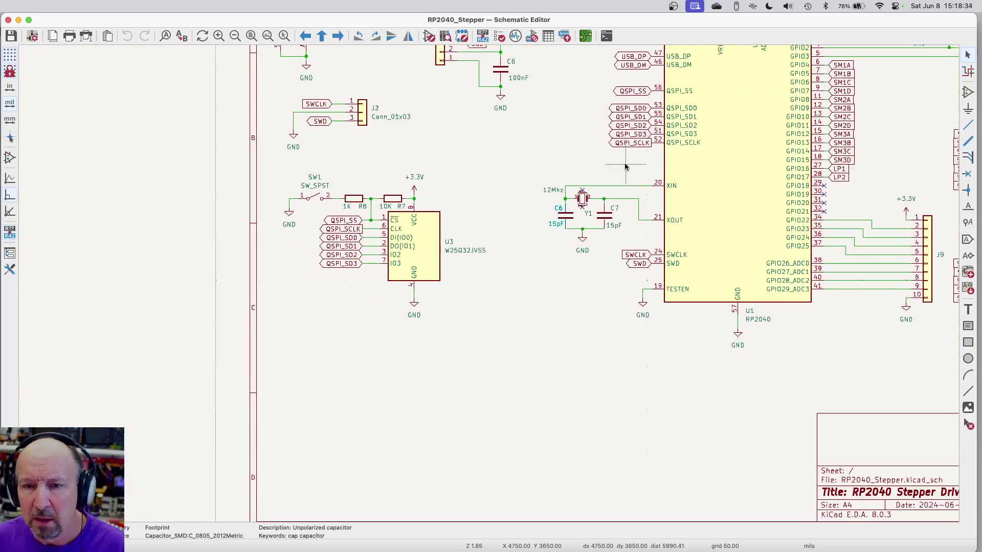
scroll(625, 166, "up", 2)
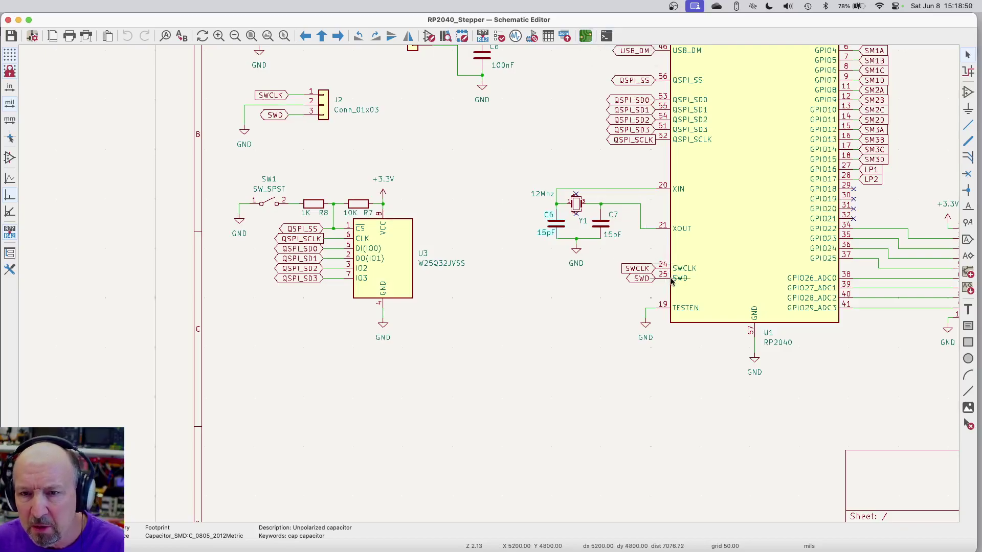
left_click(584, 35)
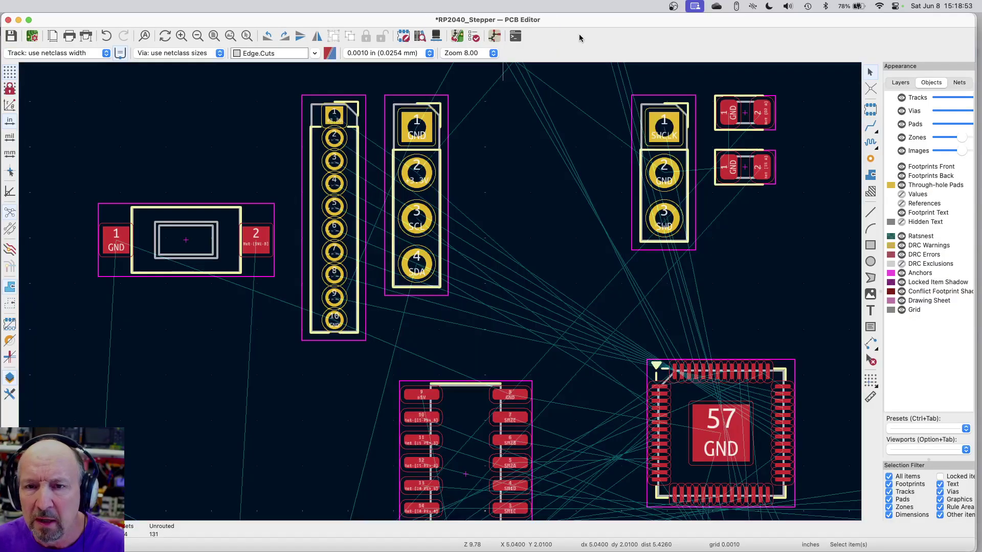
left_click(682, 158)
scroll(681, 158, "down", 3)
key("m")
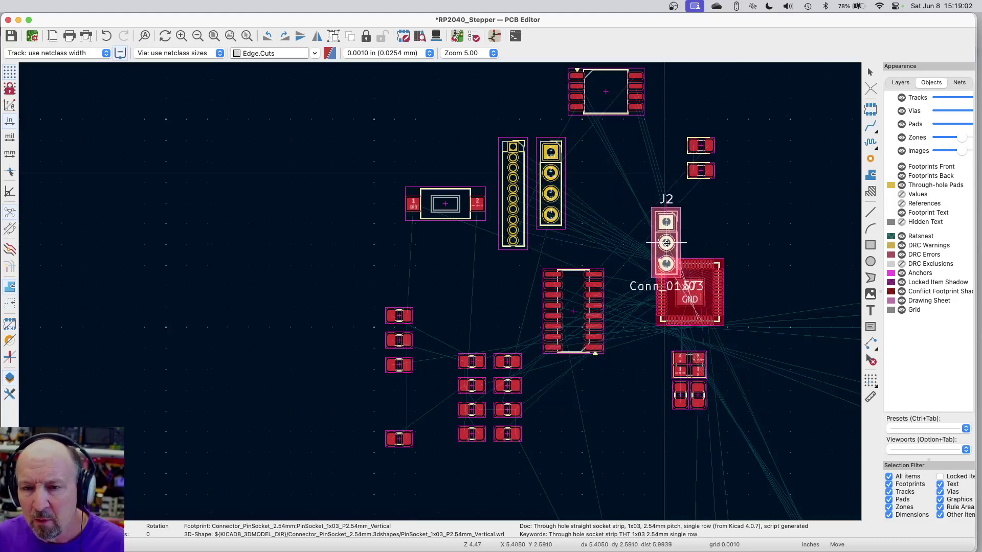
scroll(671, 235, "down", 3)
scroll(720, 206, "down", 2)
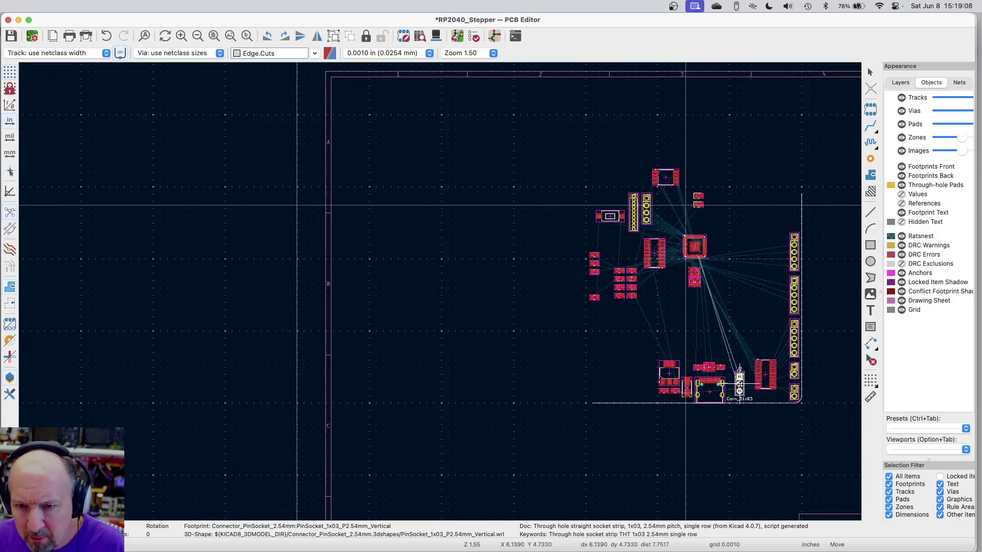
scroll(739, 386, "up", 6)
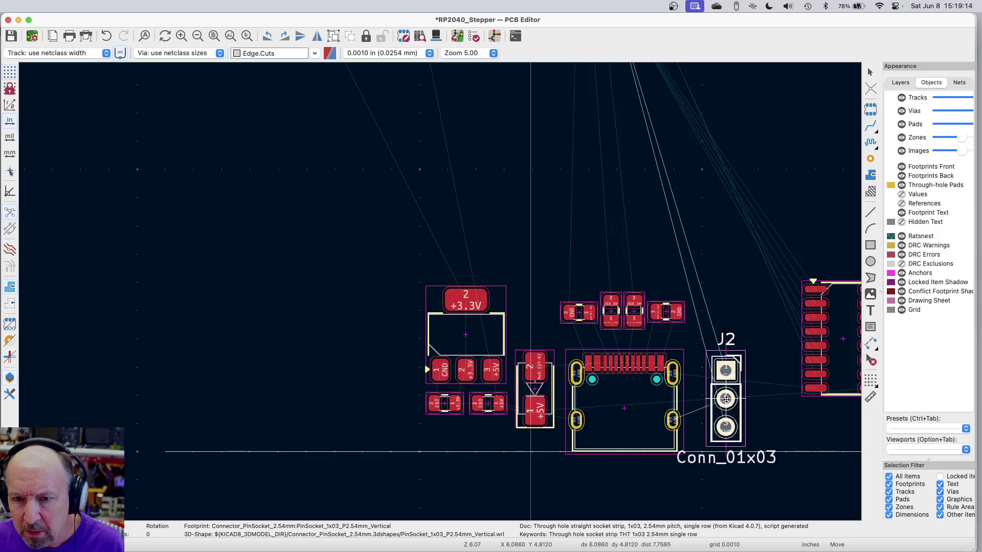
left_click(726, 398)
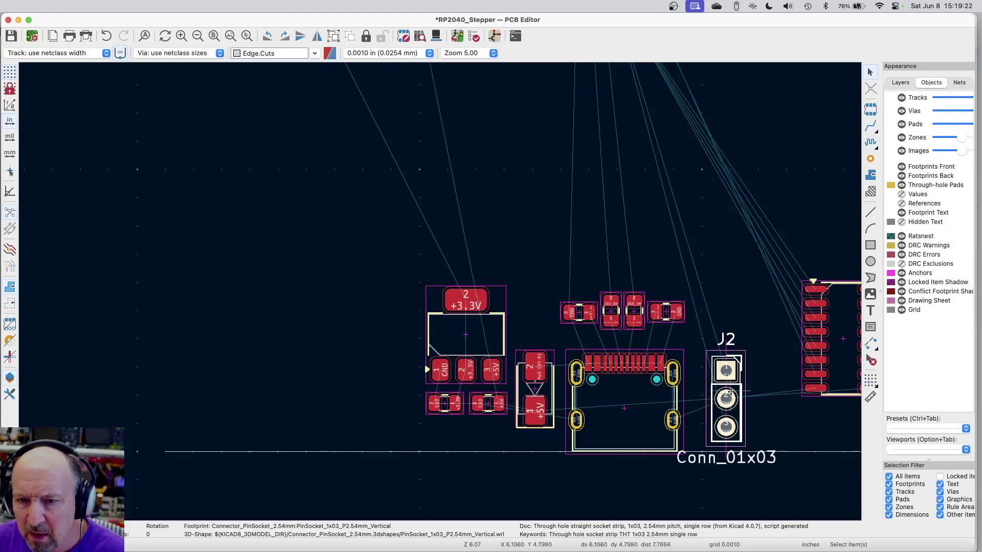
Move the RP2040 together with crystal Y1 and capacitors C6 and C7 down to just above the USB connector's components.
scroll(712, 339, "down", 6)
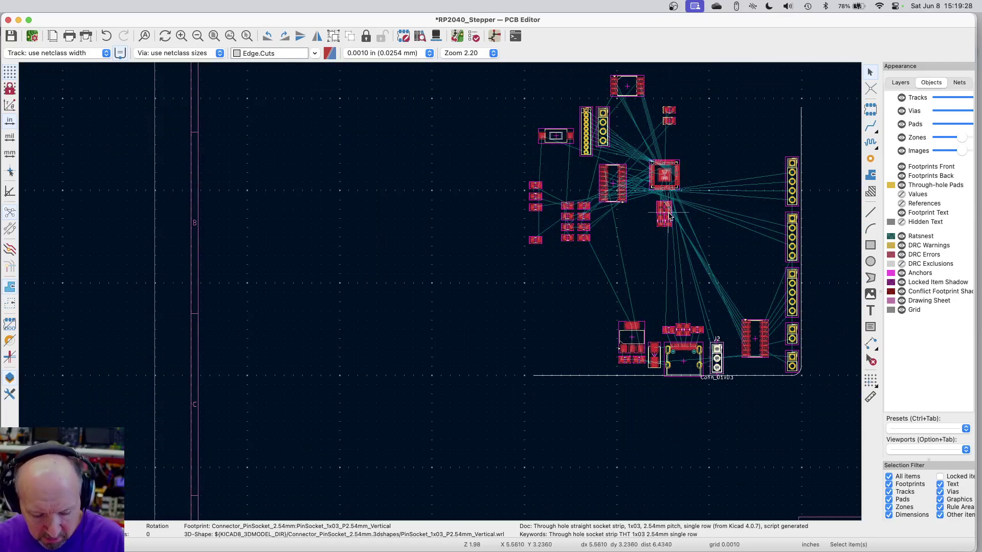
left_click(700, 225)
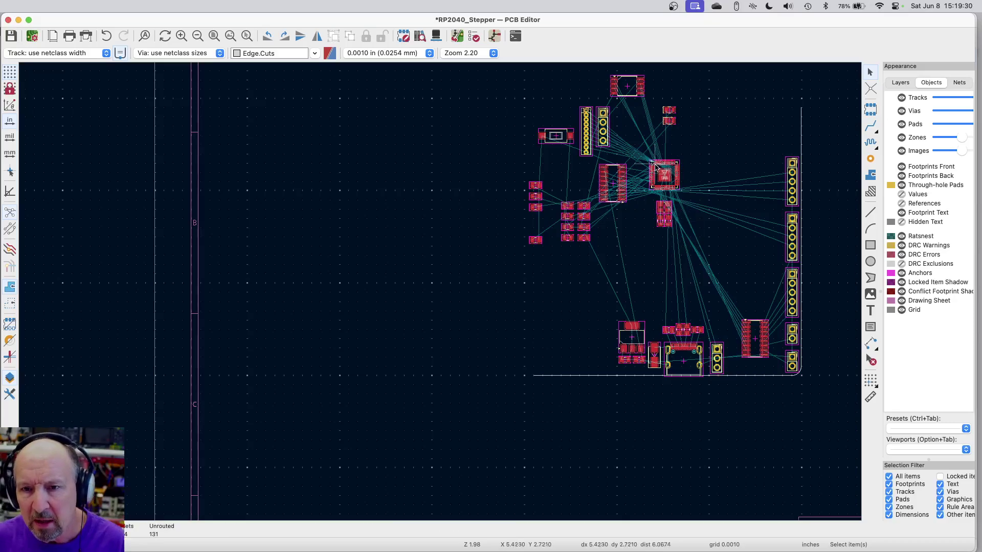
left_click_drag(638, 149, 688, 237)
key("m")
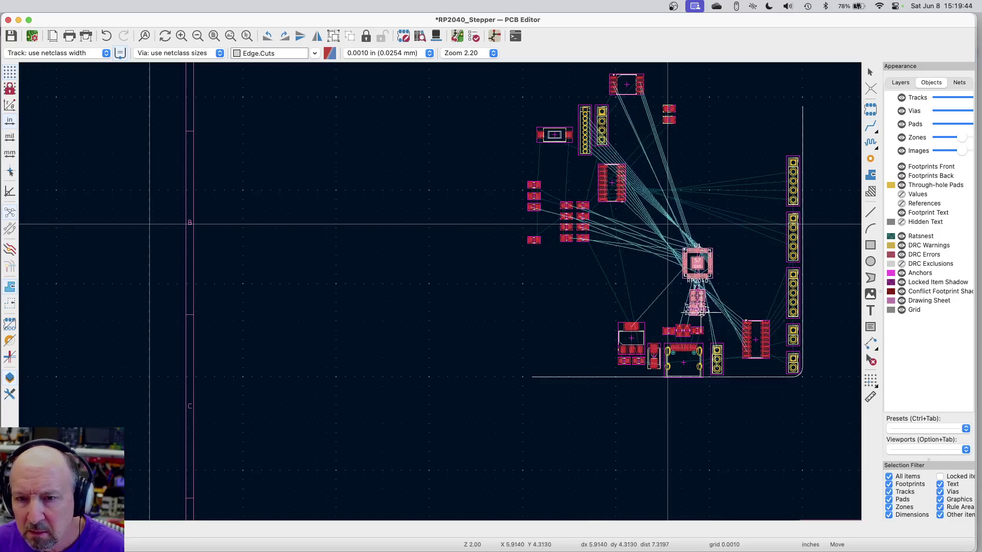
left_click(701, 310)
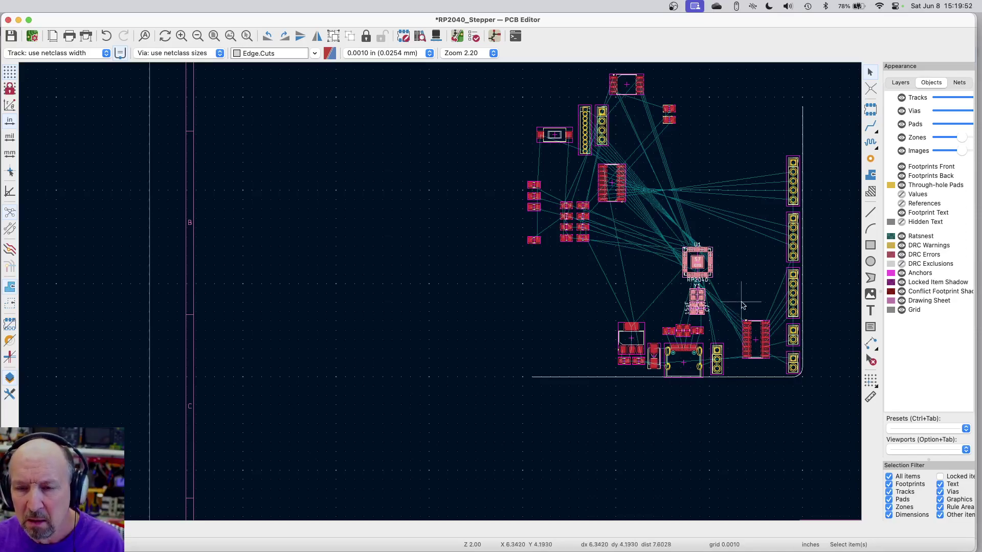
scroll(718, 289, "up", 5)
left_click(724, 286)
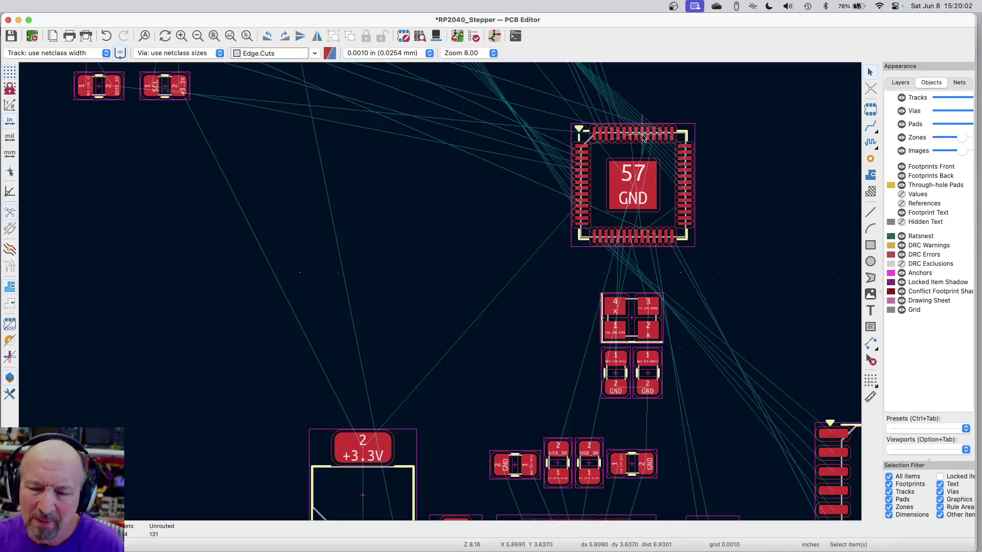
Rotate the ULN2003A driver U5 to 180 degrees and place it above the 3.3 V regulator, left of the RP2040.
scroll(650, 153, "down", 4)
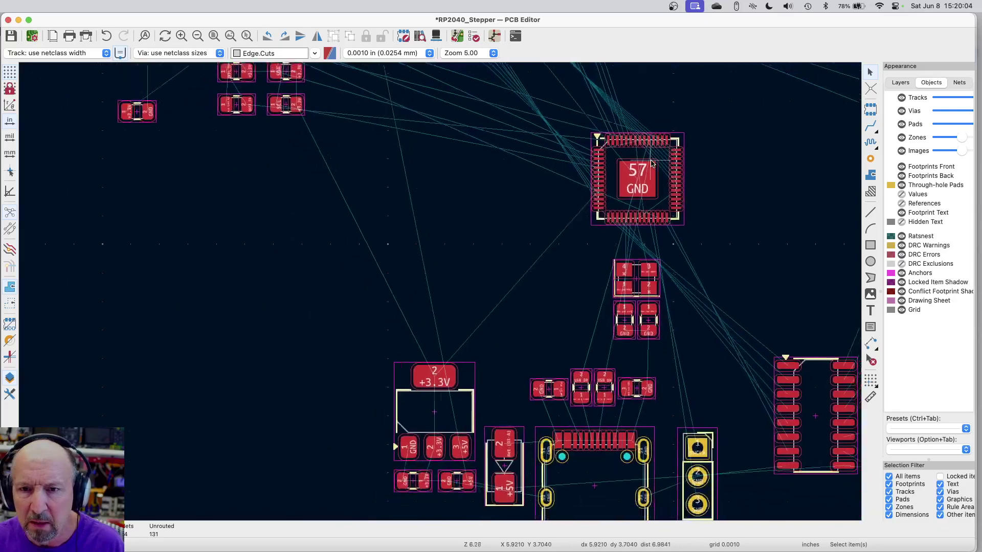
scroll(651, 163, "down", 1)
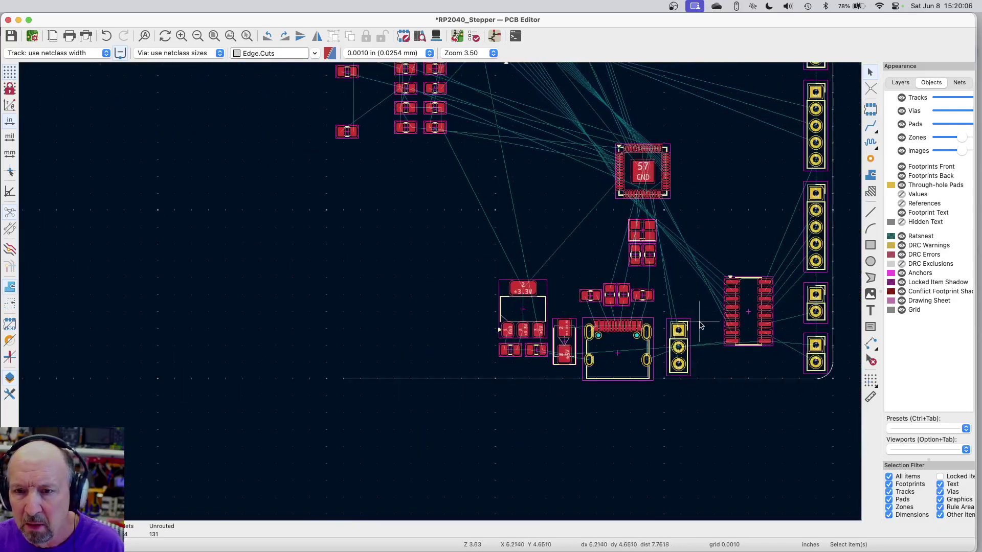
left_click(749, 313)
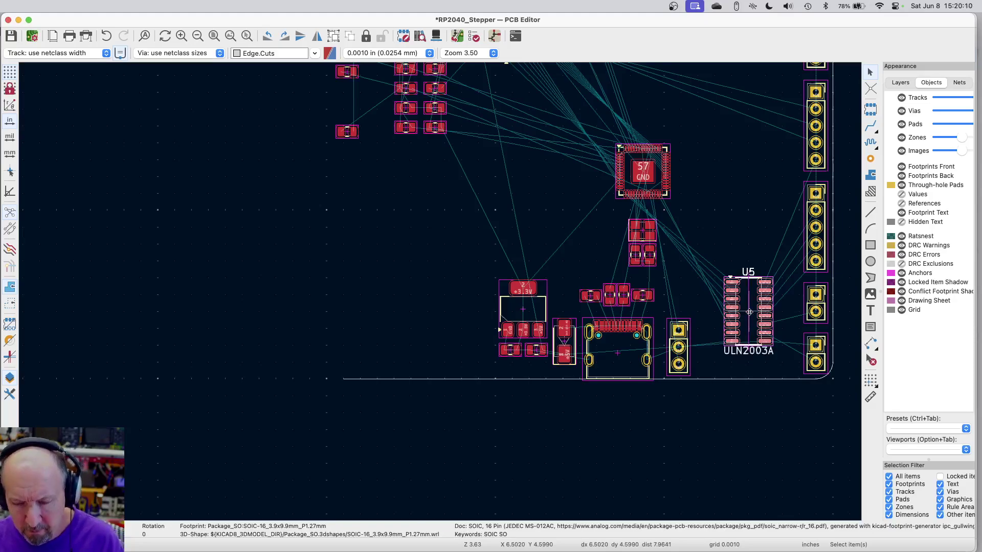
key("m")
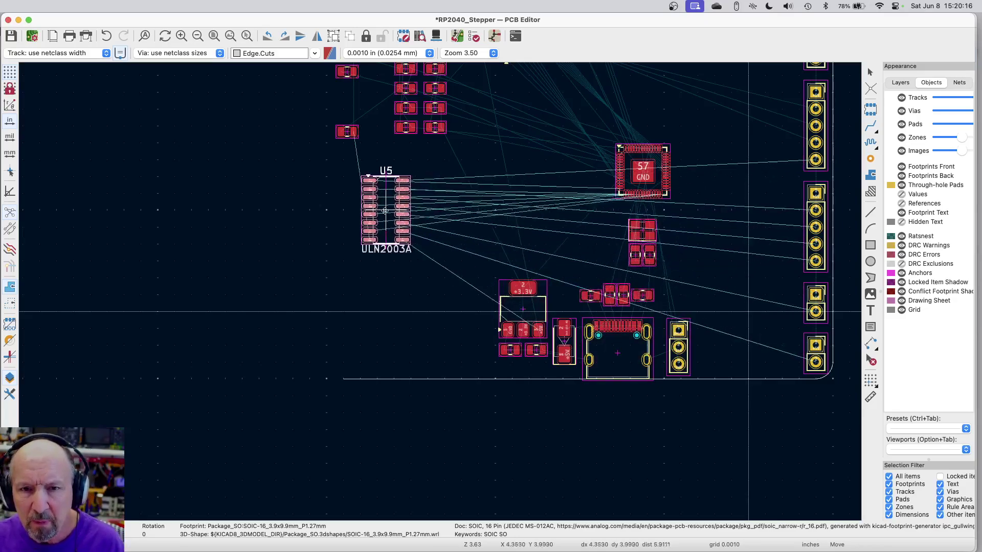
key("r")
key("r")
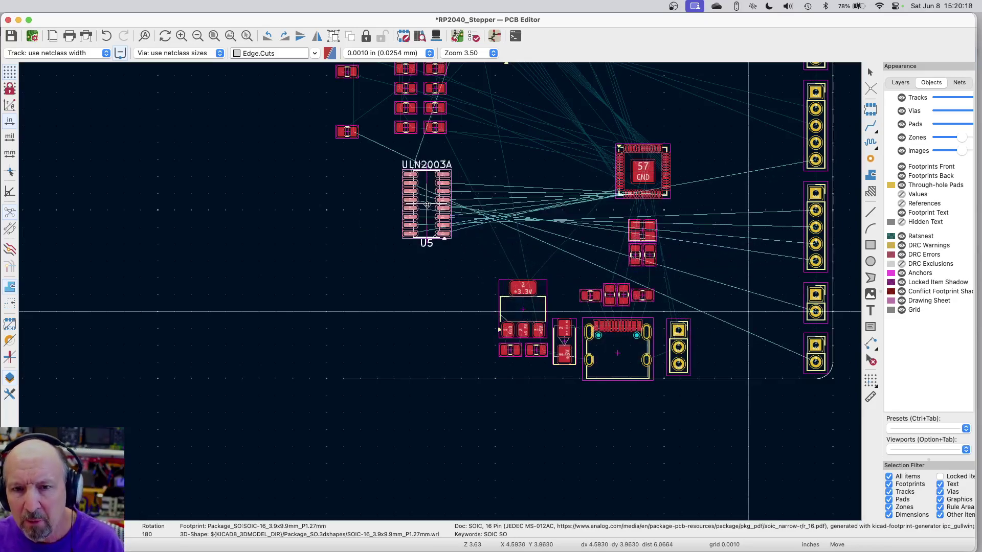
scroll(500, 193, "down", 3)
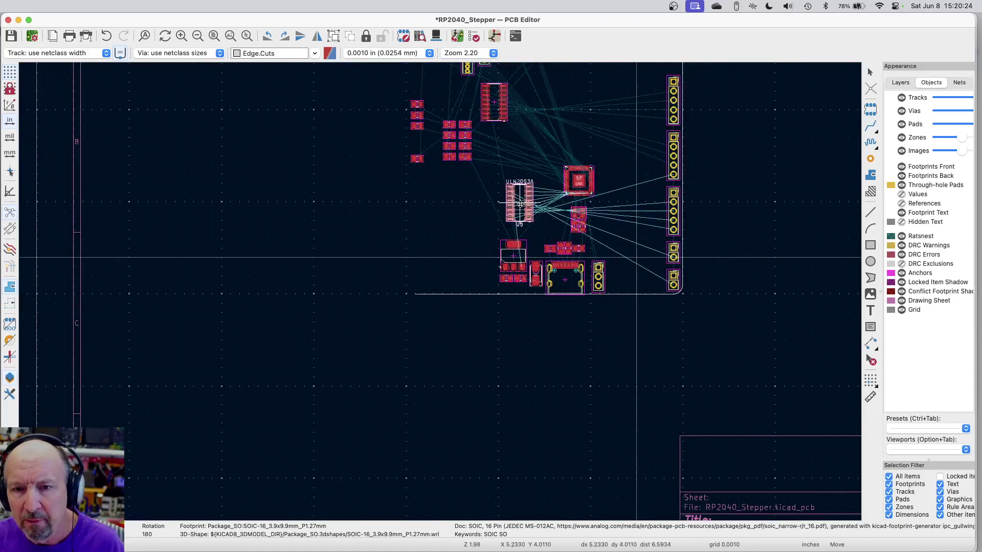
left_click(513, 204)
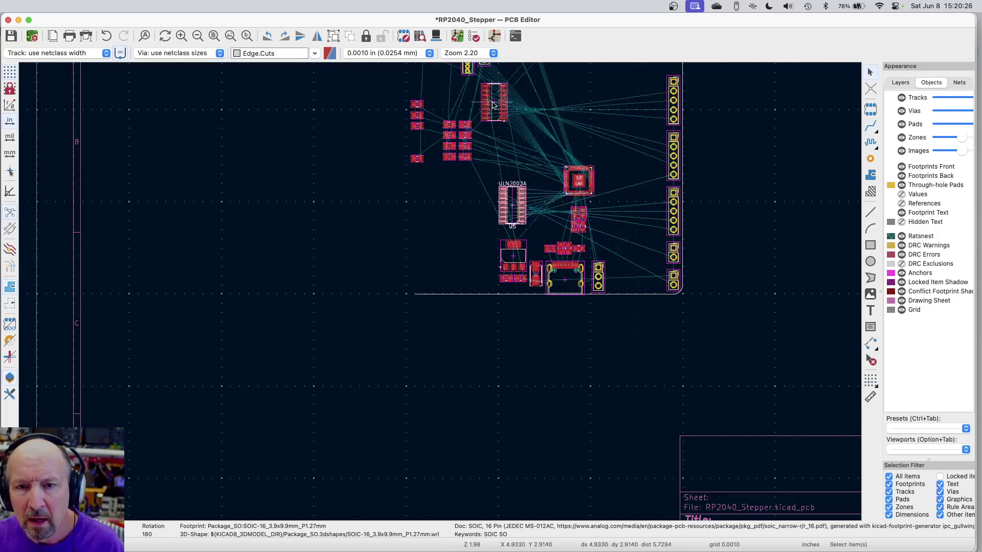
Move the ULN2003A driver U4 down and place it directly above U5, aligned in the same column.
left_click(494, 103)
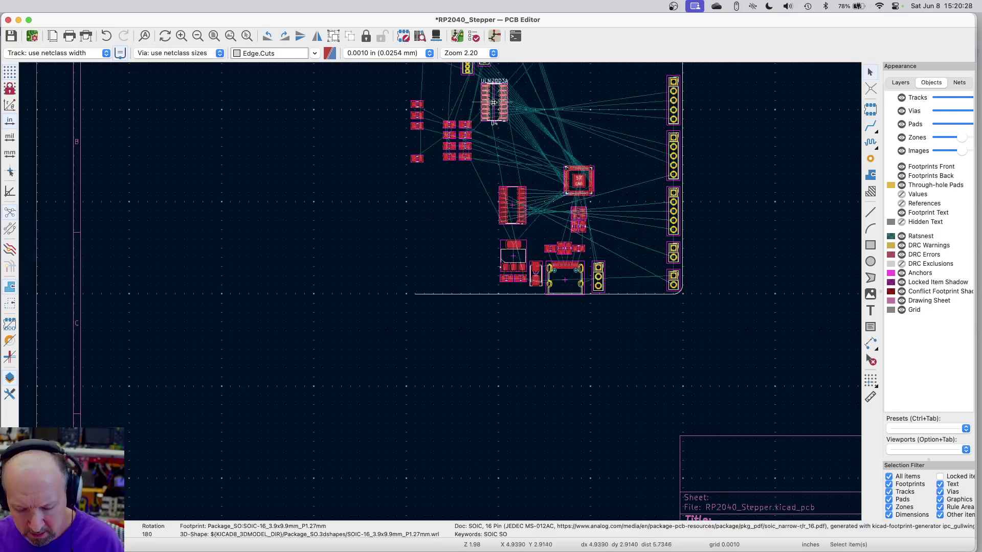
key("m")
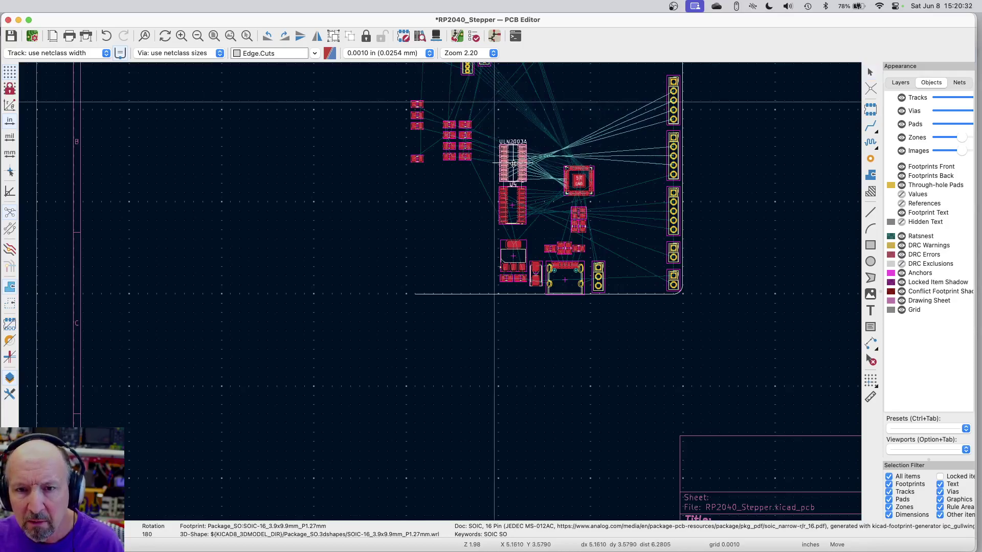
left_click(513, 163)
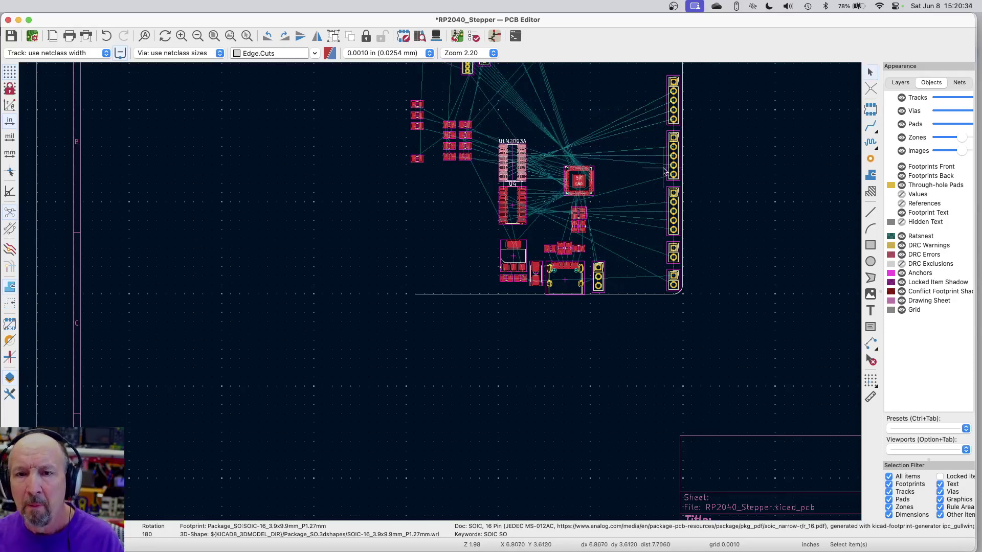
Examine the ratsnest lines between the ULN2003A drivers, the RP2040, the crystal and the surrounding connectors.
scroll(571, 221, "up", 5)
scroll(571, 221, "down", 2)
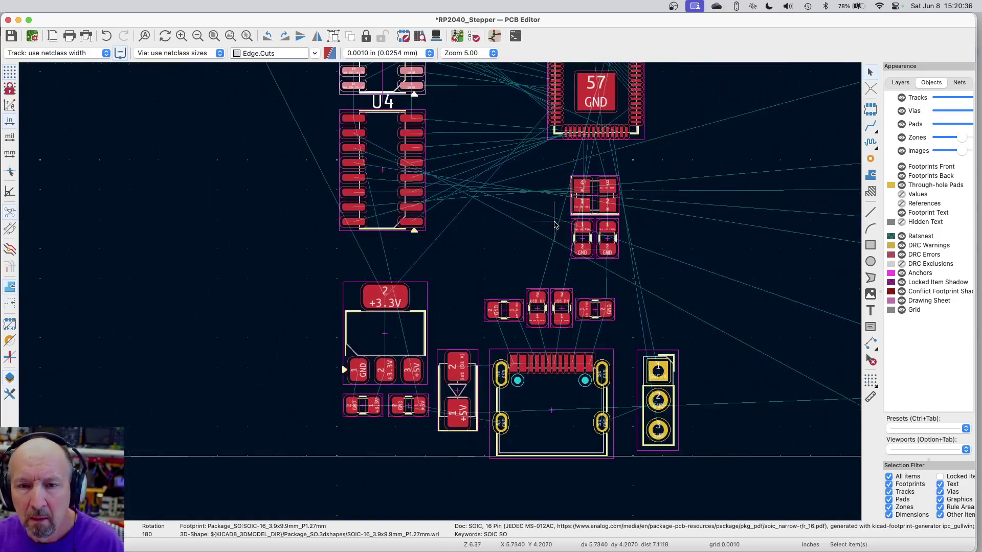
scroll(559, 185, "down", 4)
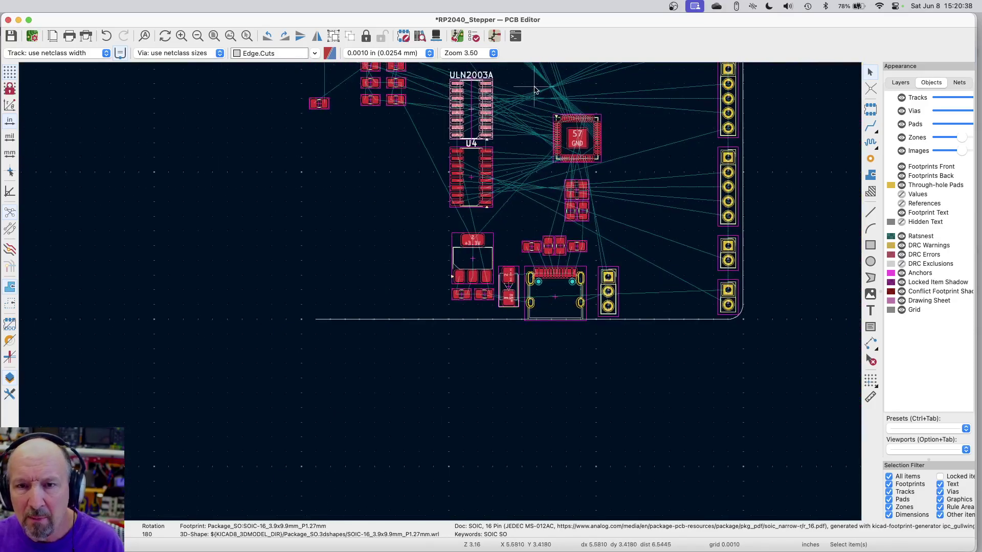
scroll(534, 90, "up", 6)
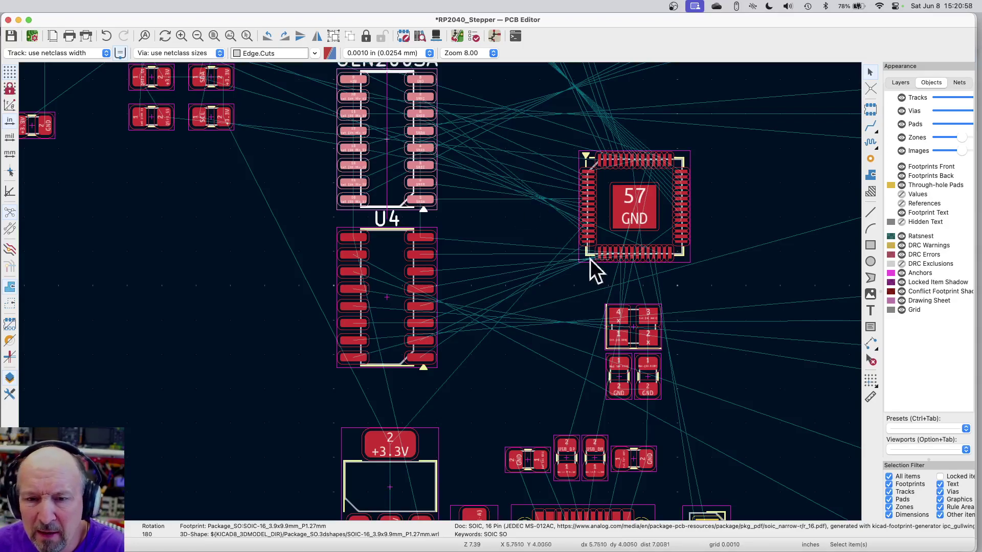
scroll(580, 277, "down", 3)
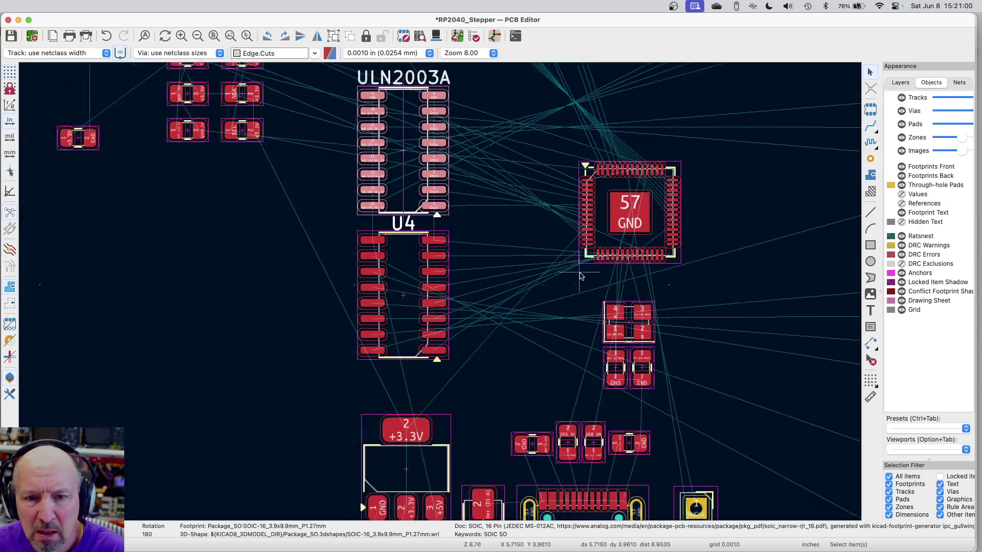
scroll(581, 276, "down", 2)
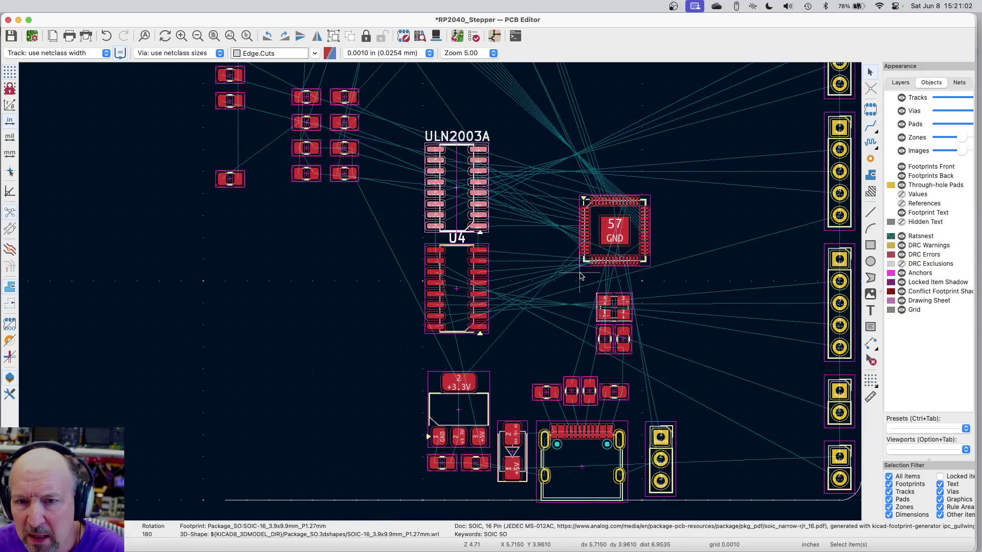
scroll(580, 276, "down", 5)
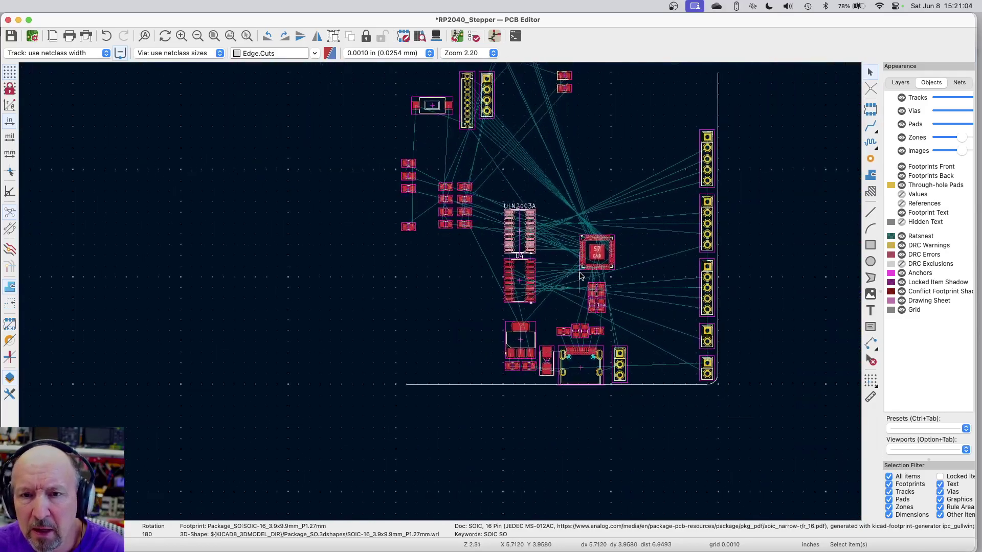
scroll(580, 276, "down", 2)
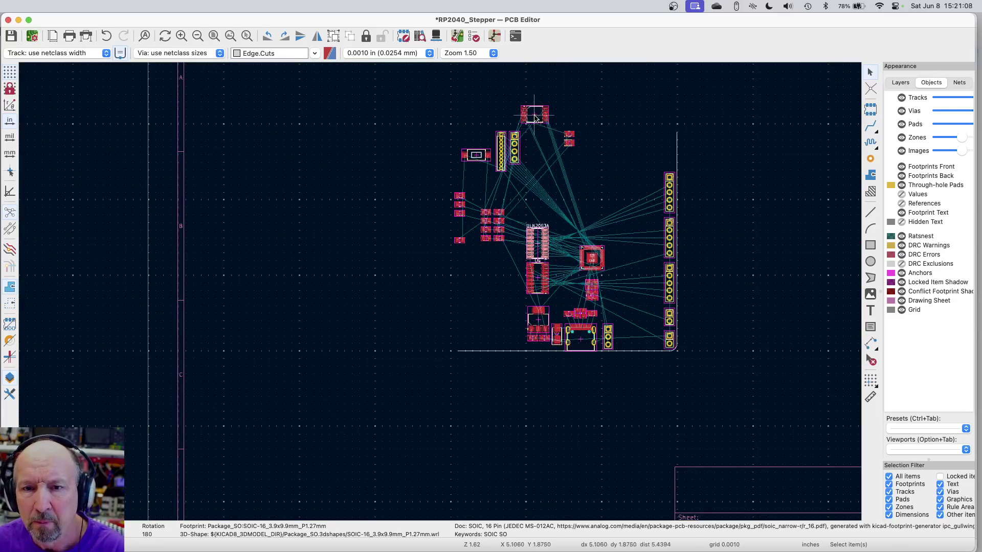
Move the W25Q32JVSS flash chip U3 down to just above and slightly left of the RP2040.
left_click(534, 117)
key("m")
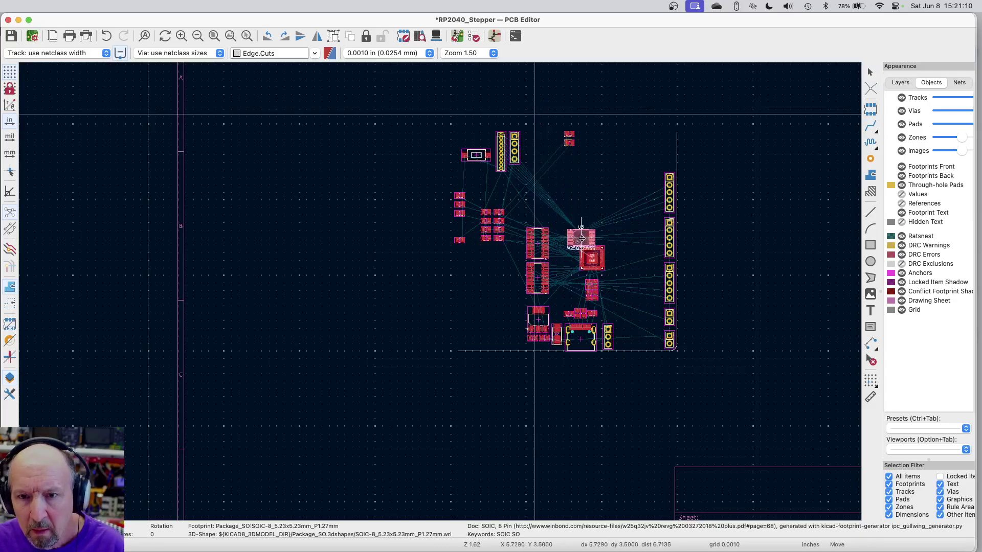
scroll(579, 236, "up", 5)
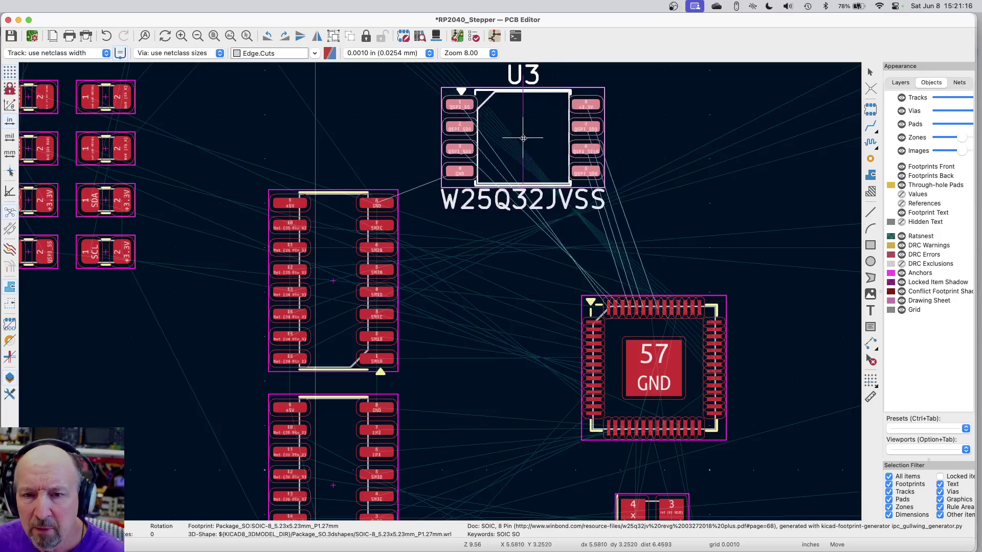
left_click(527, 137)
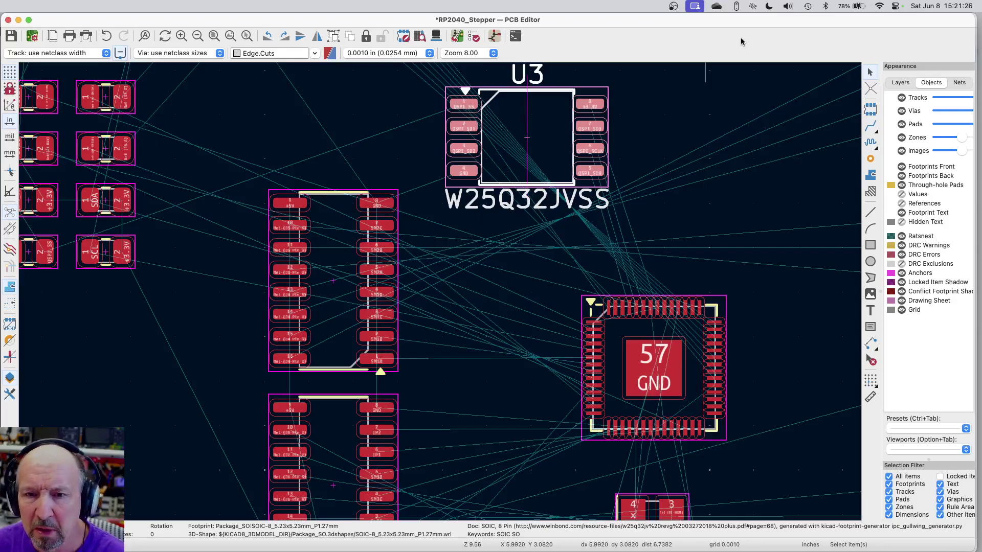
Switch to the schematic and examine the power, ground and QSPI connections of flash chip U3.
scroll(780, 124, "down", 6)
scroll(779, 124, "up", 2)
scroll(780, 125, "up", 1)
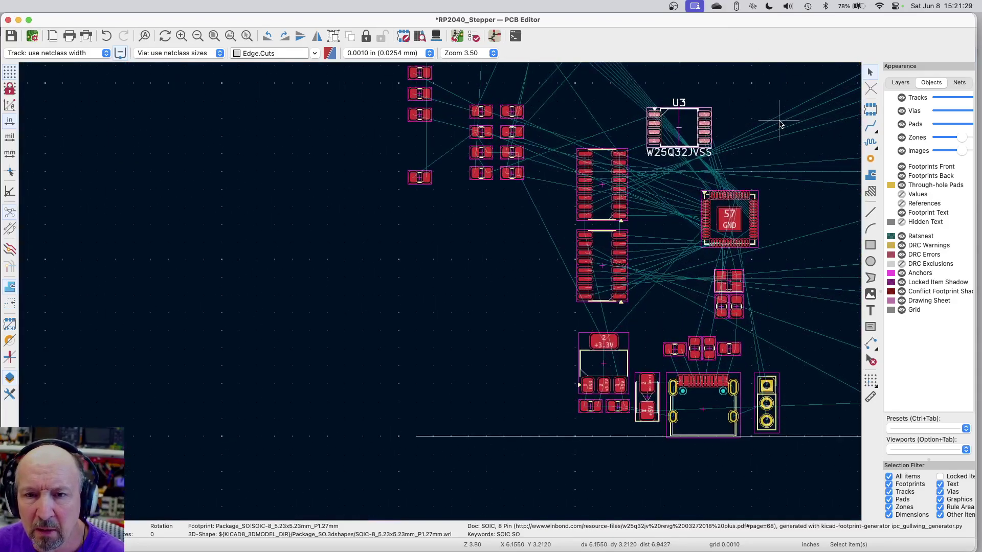
left_click(494, 37)
scroll(445, 317, "right", 2)
scroll(445, 316, "up", 5)
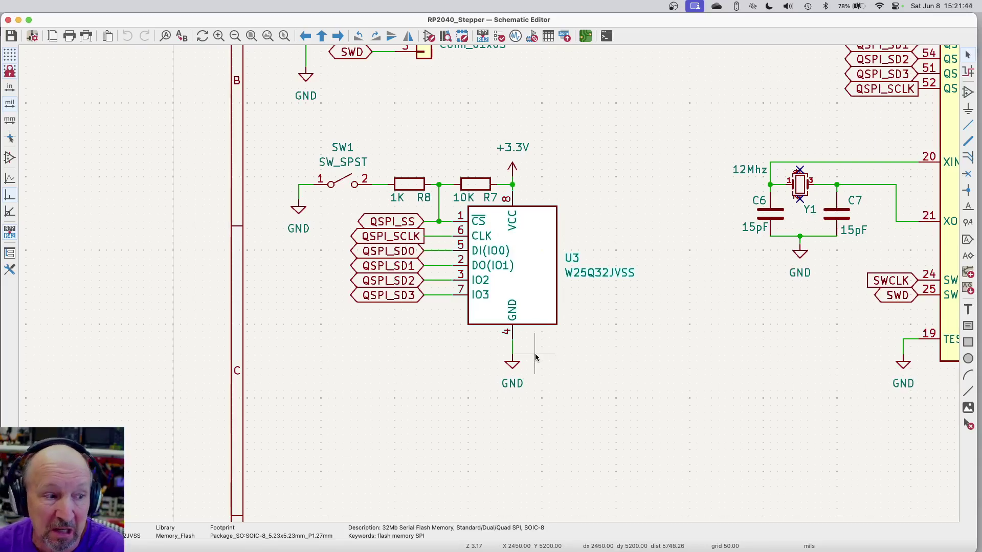
scroll(536, 357, "down", 3)
scroll(536, 355, "up", 1)
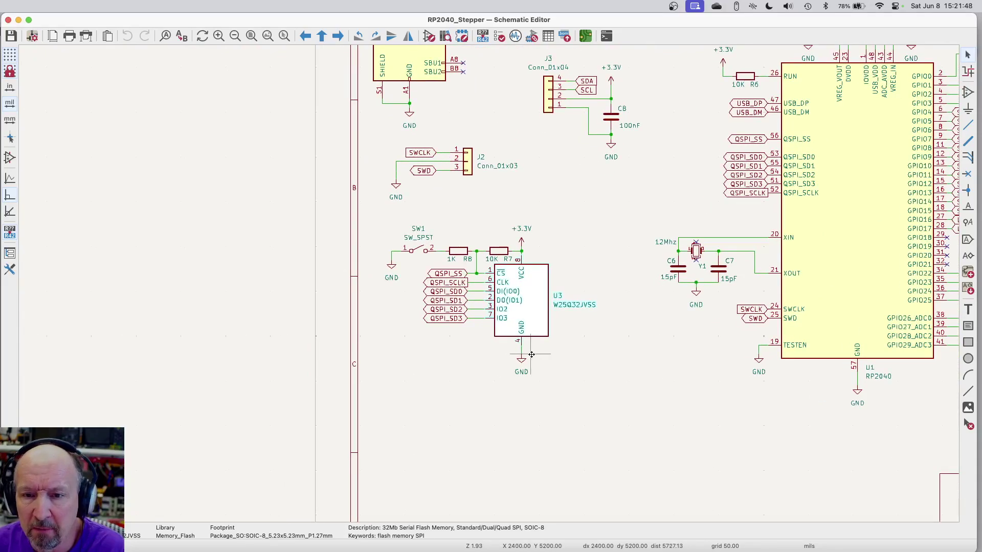
Move U3's reference and value labels to the lower left of its schematic symbol, below the QSPI labels.
left_click(584, 344)
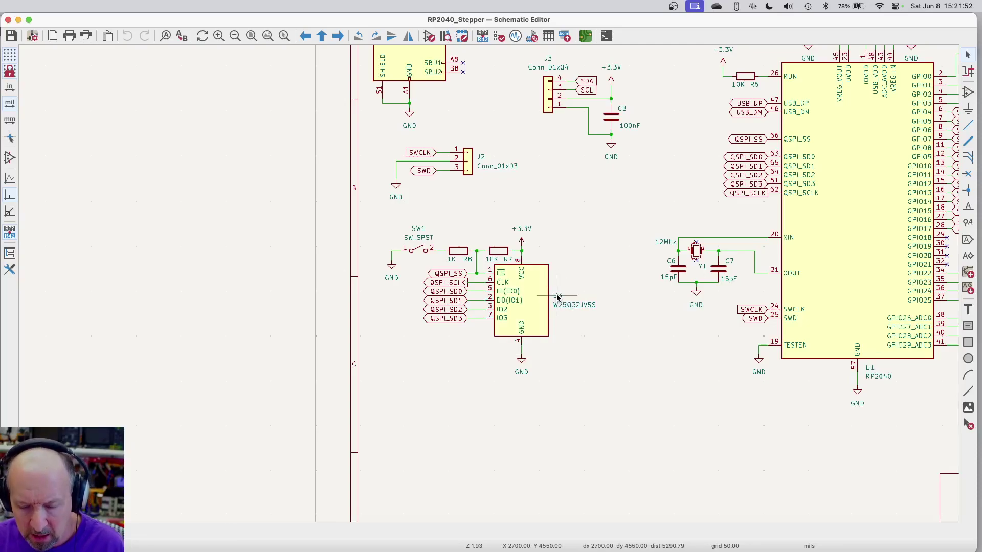
left_click_drag(558, 296, 479, 330)
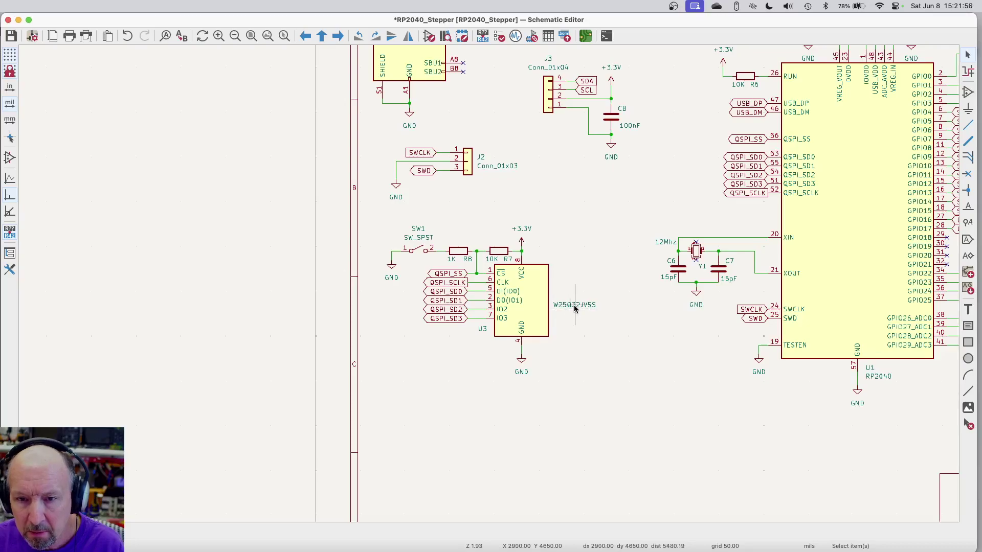
left_click_drag(575, 307, 449, 338)
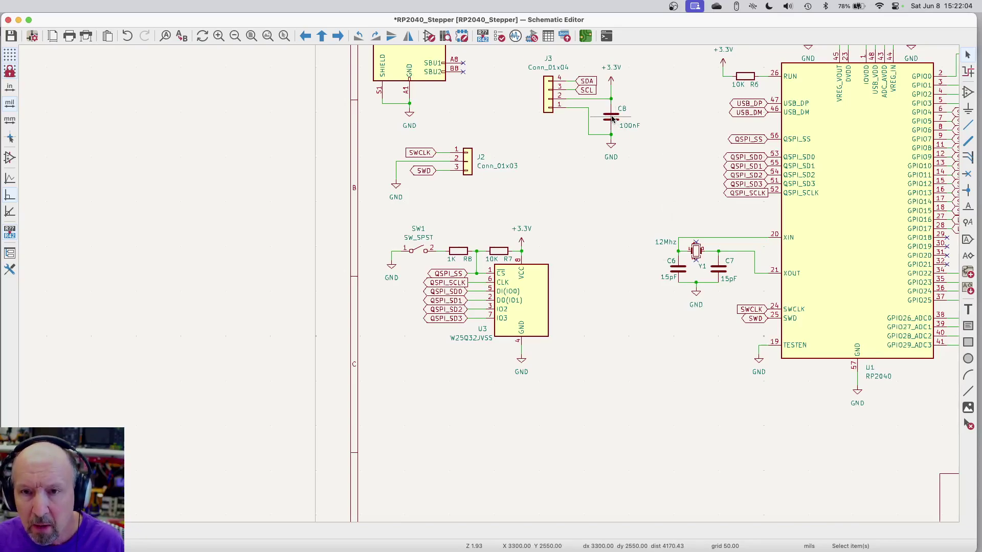
Duplicate the 100nF capacitor C8, place the copy right of U3, and wire it between U3's +3.3V and GND connections.
key("ctrl+d")
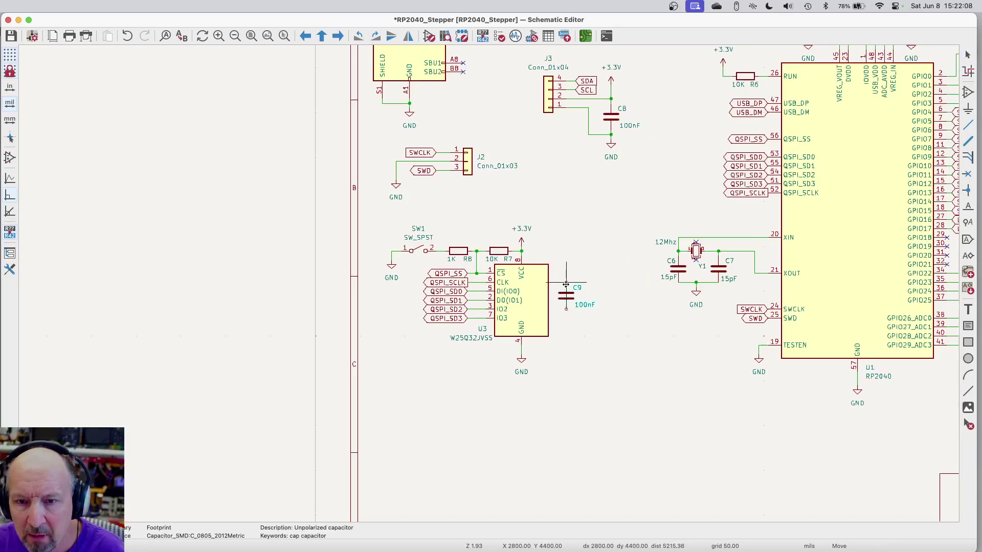
left_click(565, 285)
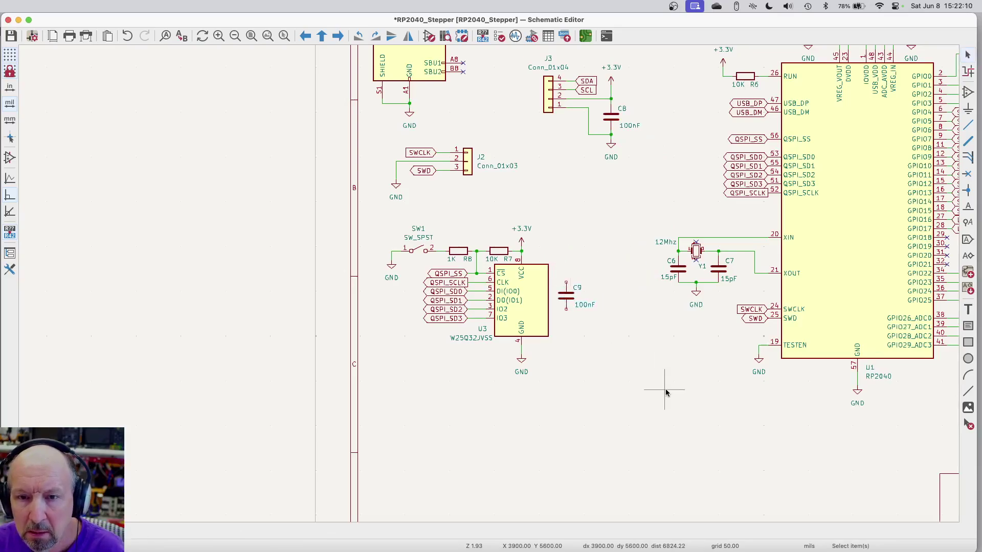
scroll(552, 319, "up", 3)
scroll(553, 321, "up", 2)
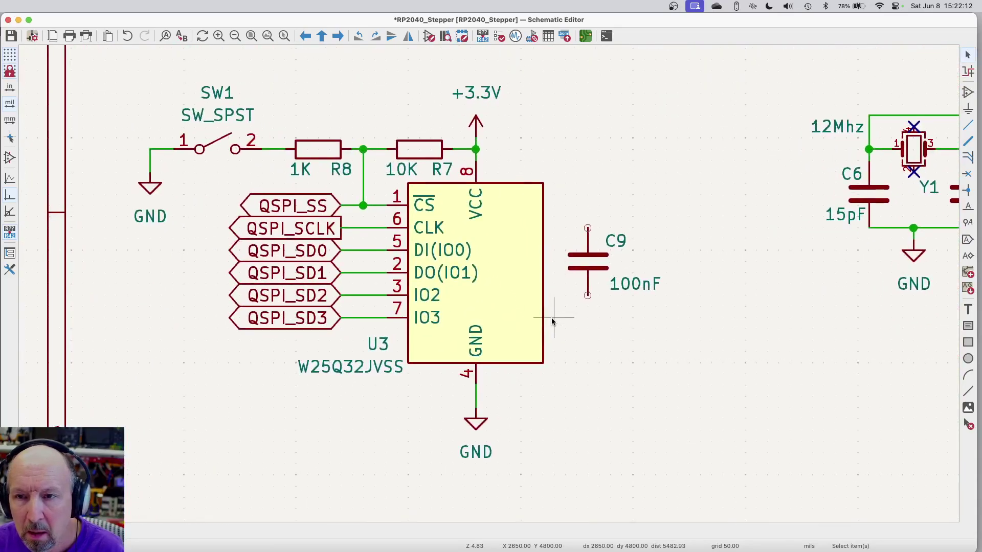
left_click(587, 228)
left_click(475, 148)
key("Escape")
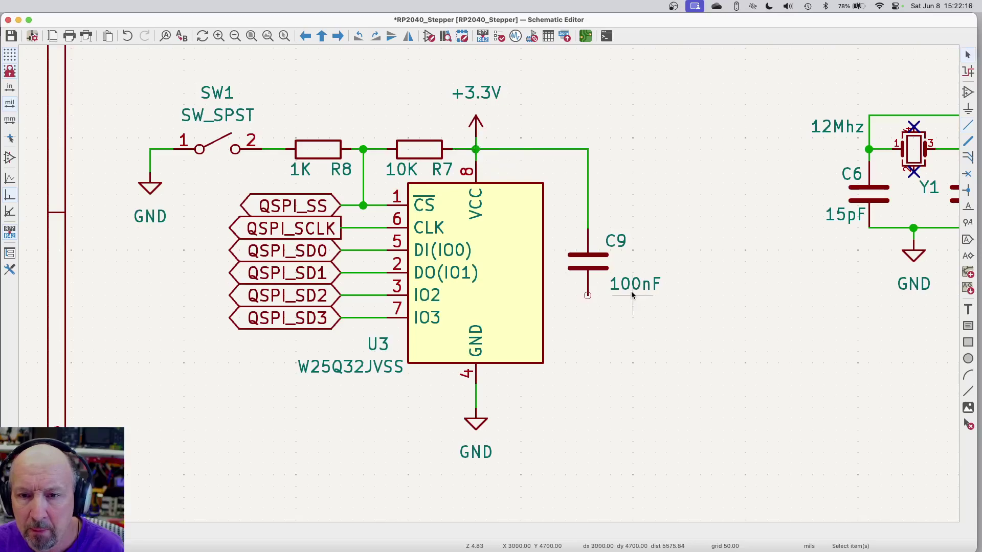
left_click(588, 295)
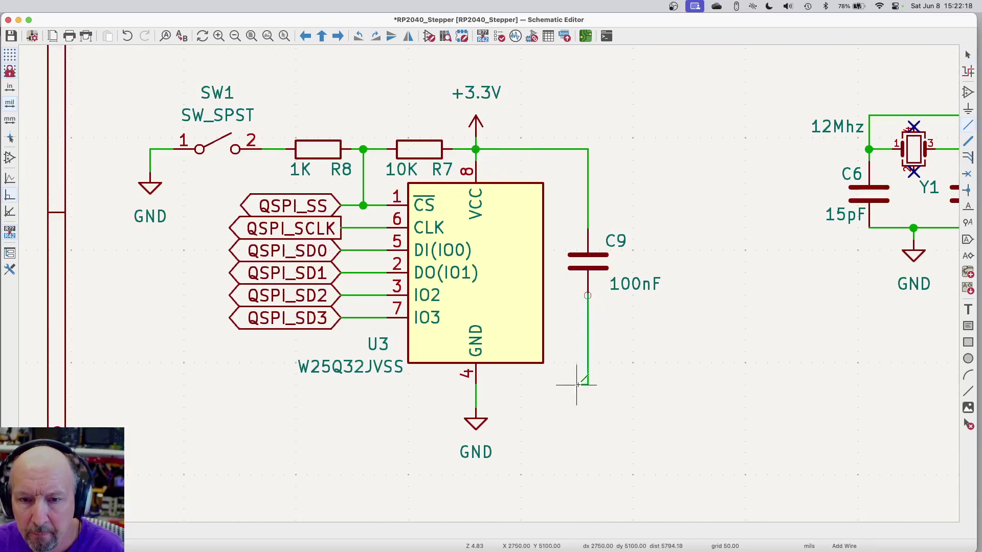
left_click(476, 395)
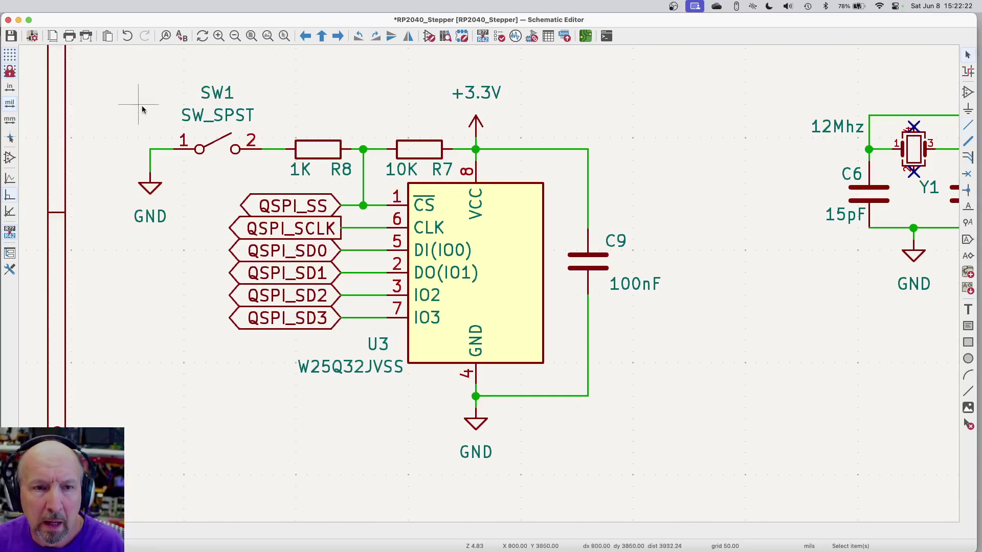
Save the schematic and update the PCB from it to bring in the new 100nF capacitor.
left_click(11, 37)
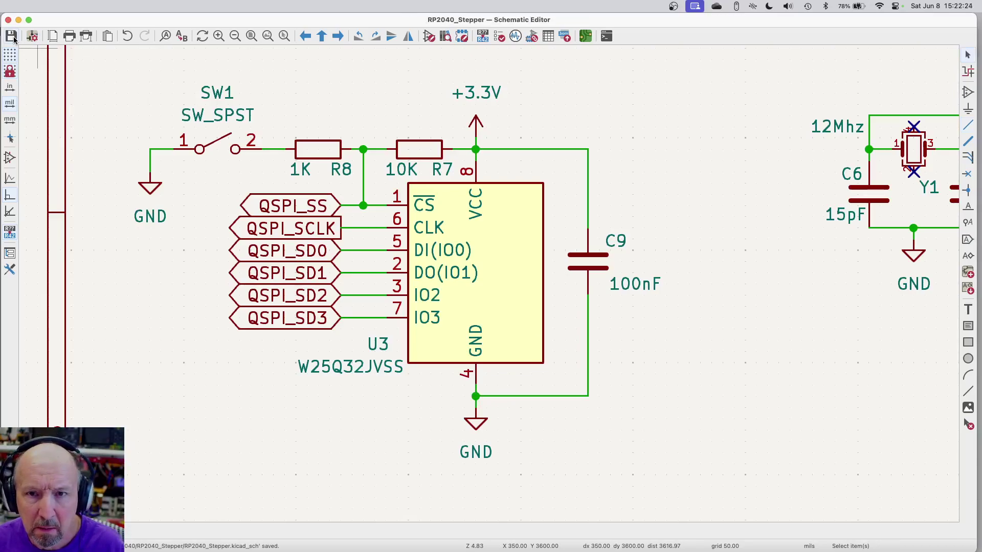
left_click(586, 36)
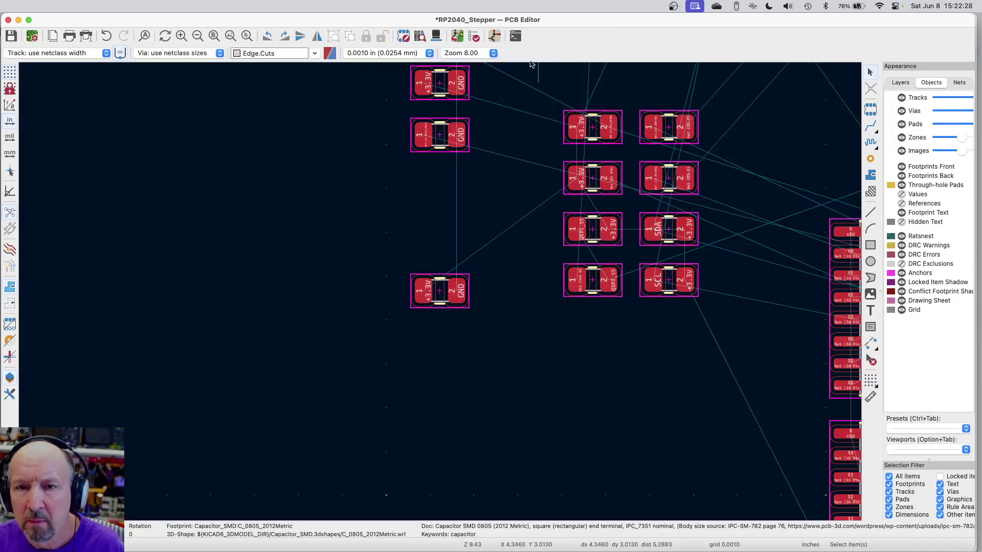
left_click(455, 36)
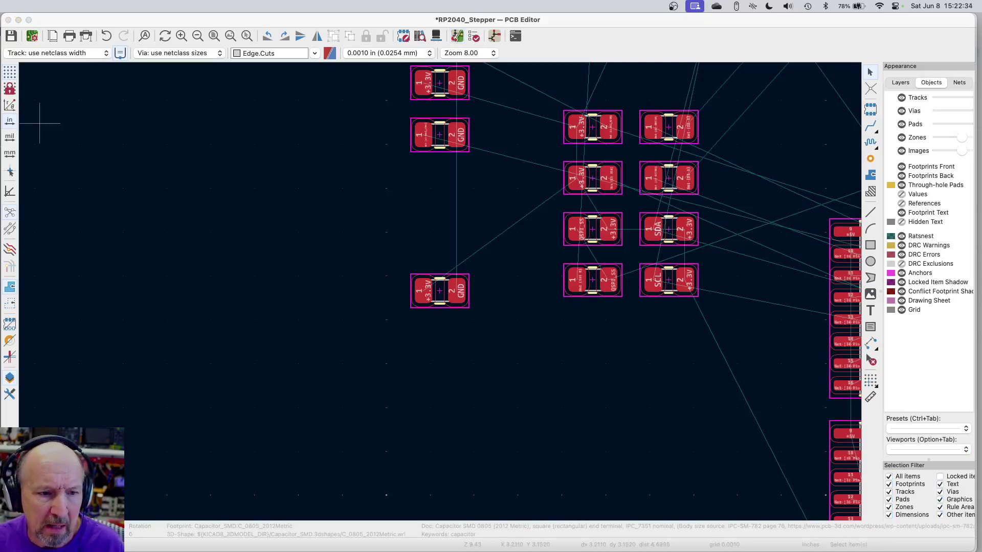
key("Return")
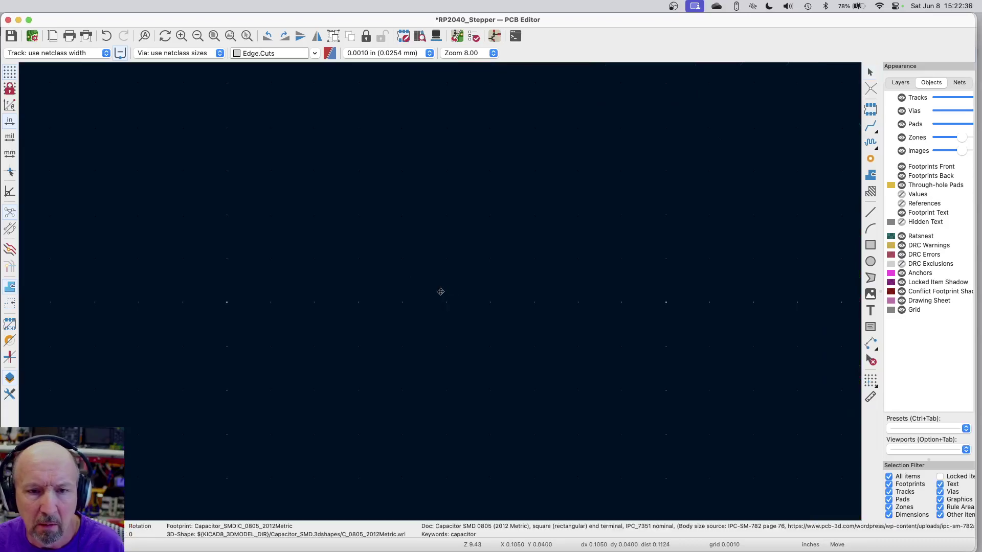
Rotate capacitor C9 to 180 degrees and place it just above U3, with its +3.3V pad near U3's supply pin.
scroll(364, 192, "down", 8)
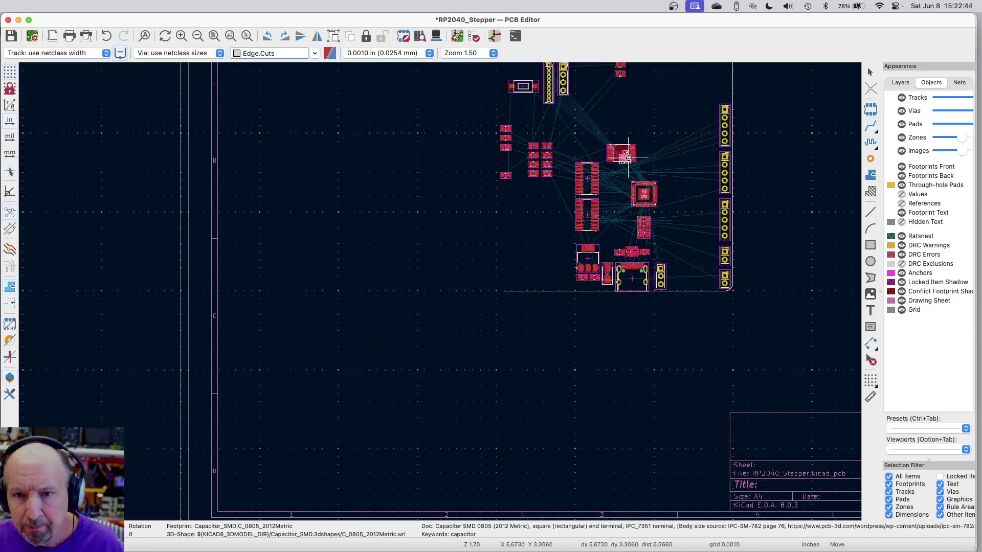
scroll(627, 128, "up", 8)
scroll(627, 104, "up", 4)
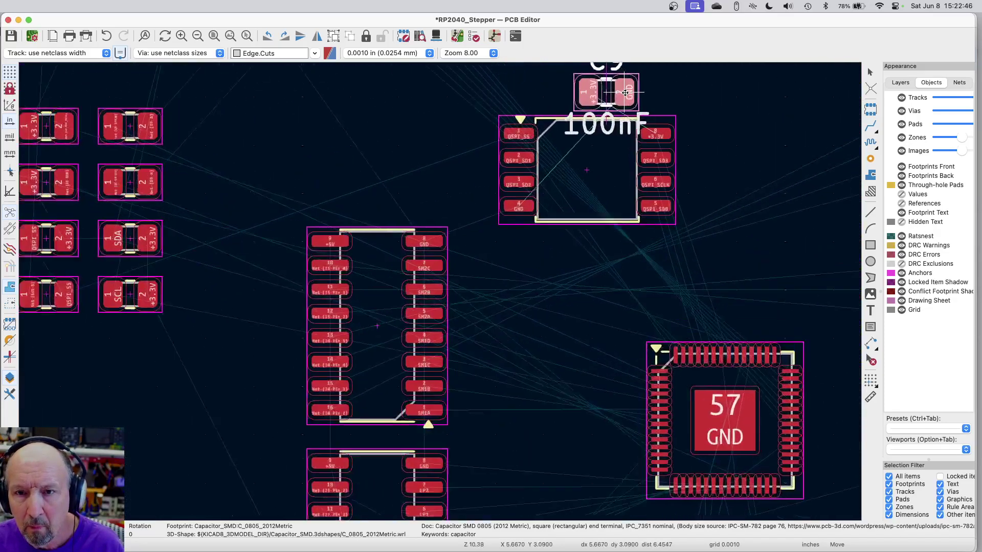
scroll(614, 259, "down", 4)
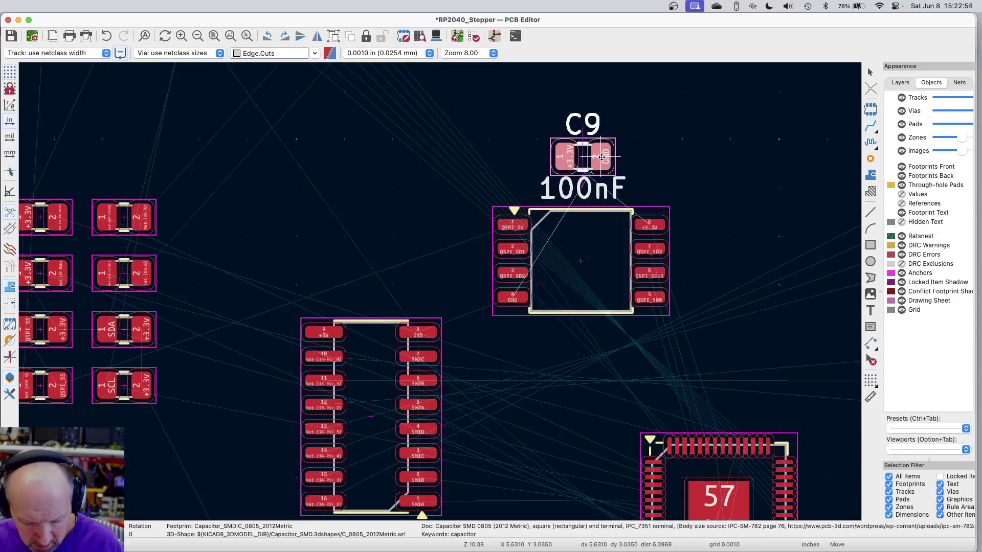
key("r")
key("r")
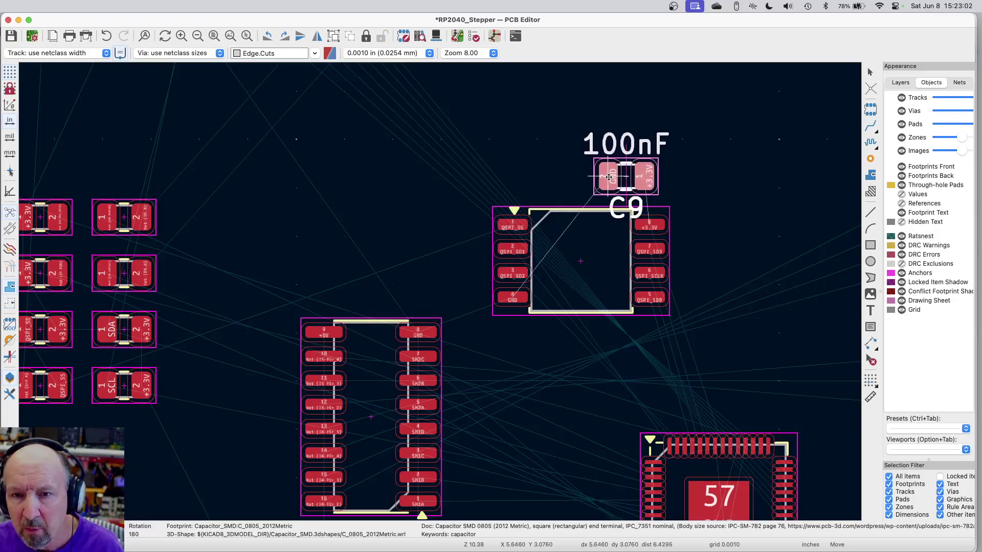
left_click(614, 178)
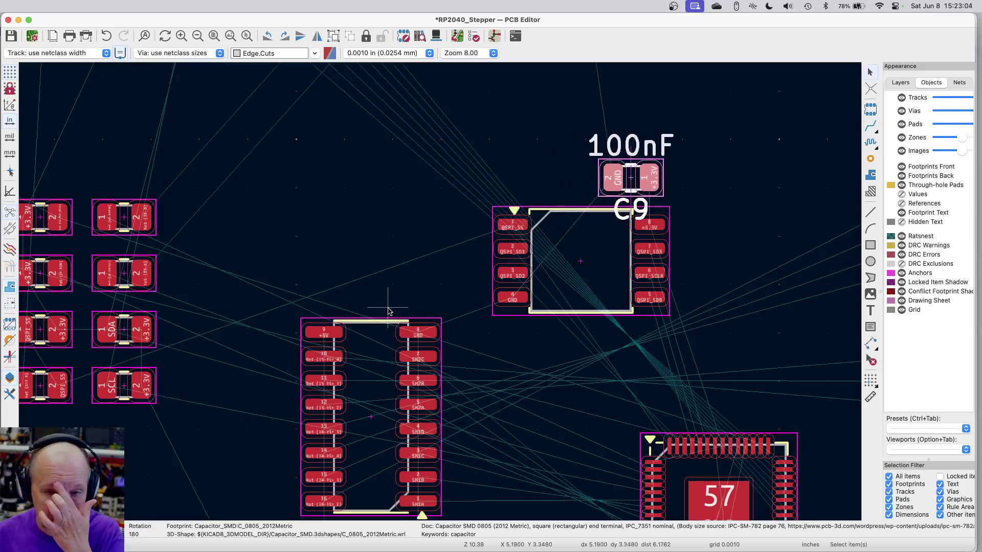
Set the PCB grid to 0.1000 in (2.5400 mm).
scroll(383, 305, "down", 3)
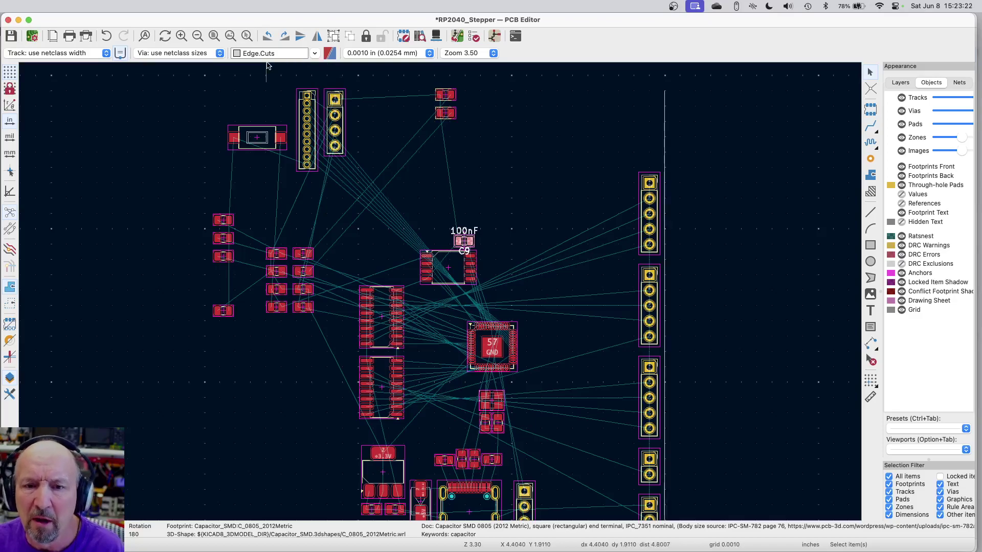
left_click(379, 54)
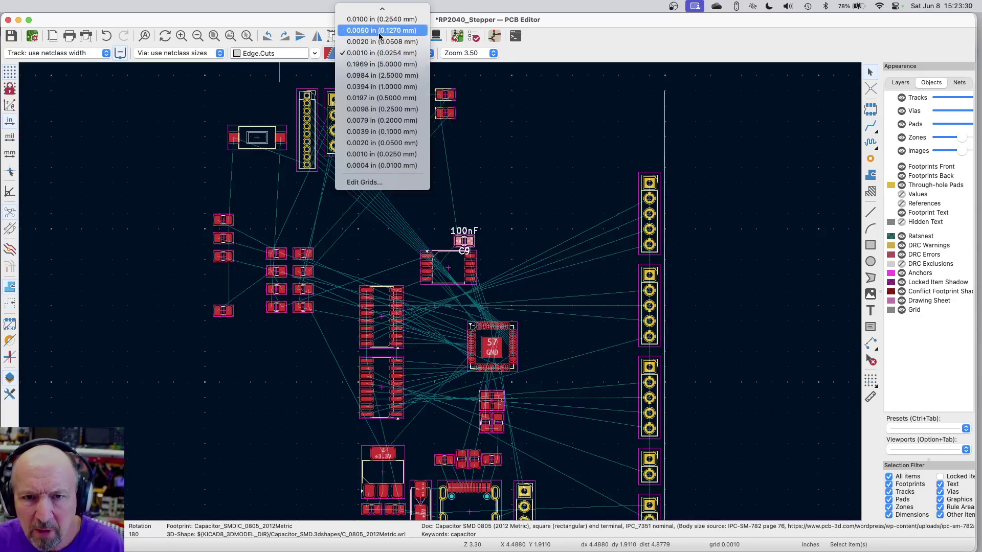
scroll(380, 102, "up", 3)
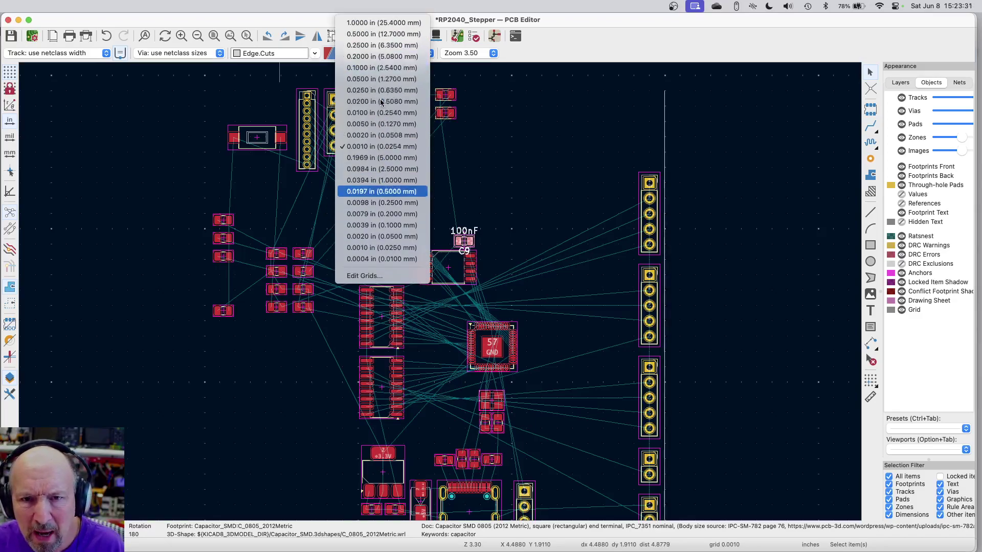
left_click(373, 69)
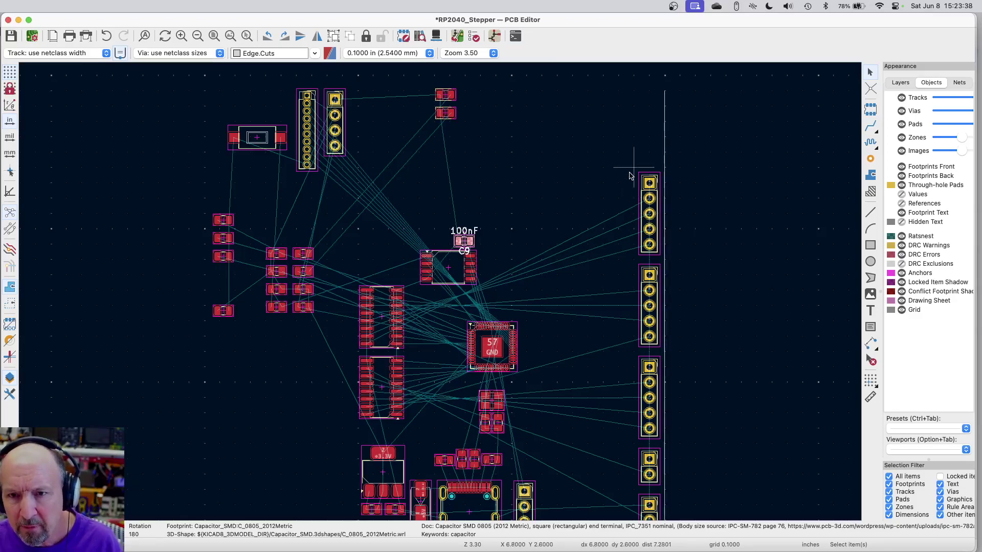
Move the three 5-pin motor connectors J4, J5 and J6 together from the board's right edge to a column along its left side.
left_click_drag(629, 171, 662, 446)
key("m")
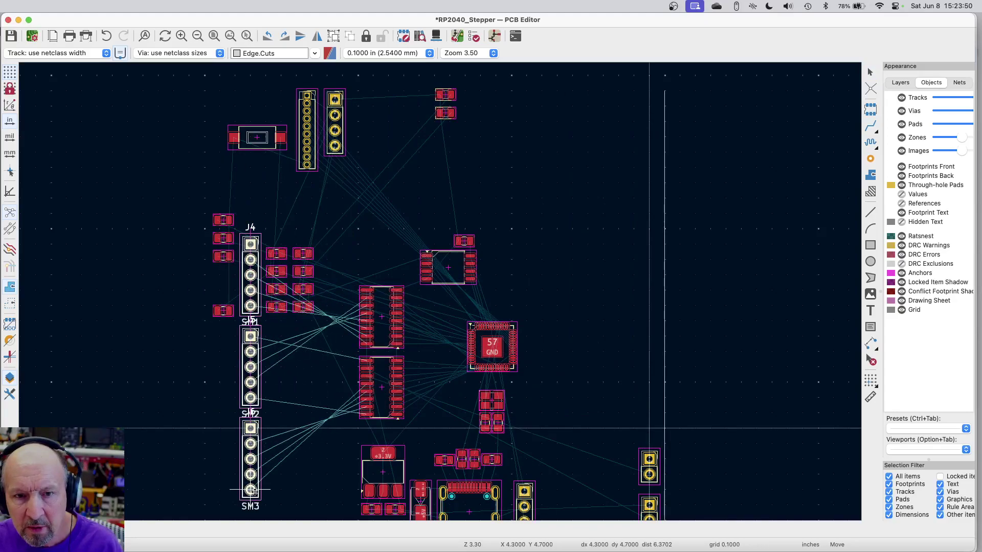
left_click(250, 489)
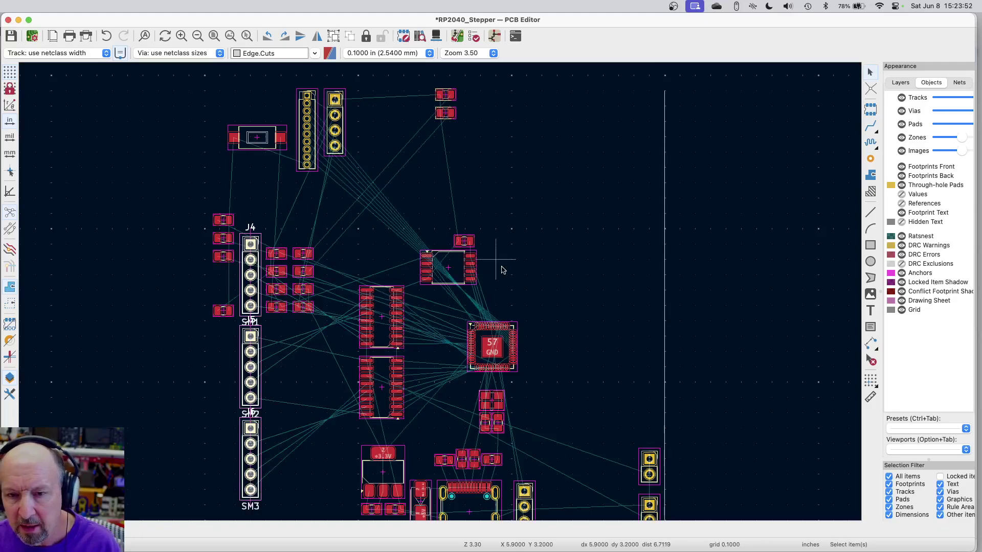
Move the 2-pin connectors J7 and J8 together from the lower-right board corner to just right of connector J6.
scroll(499, 267, "down", 3)
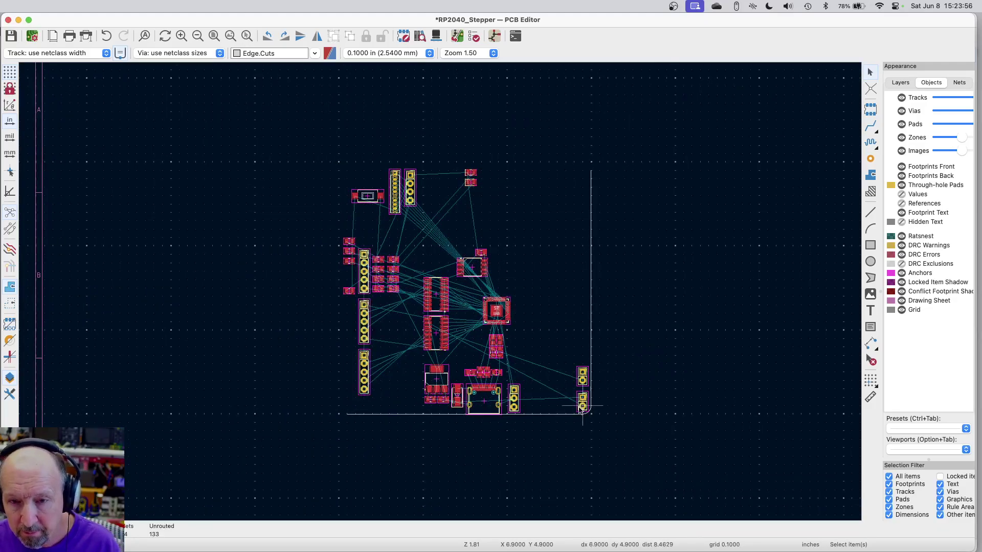
scroll(581, 404, "up", 7)
scroll(559, 213, "down", 1)
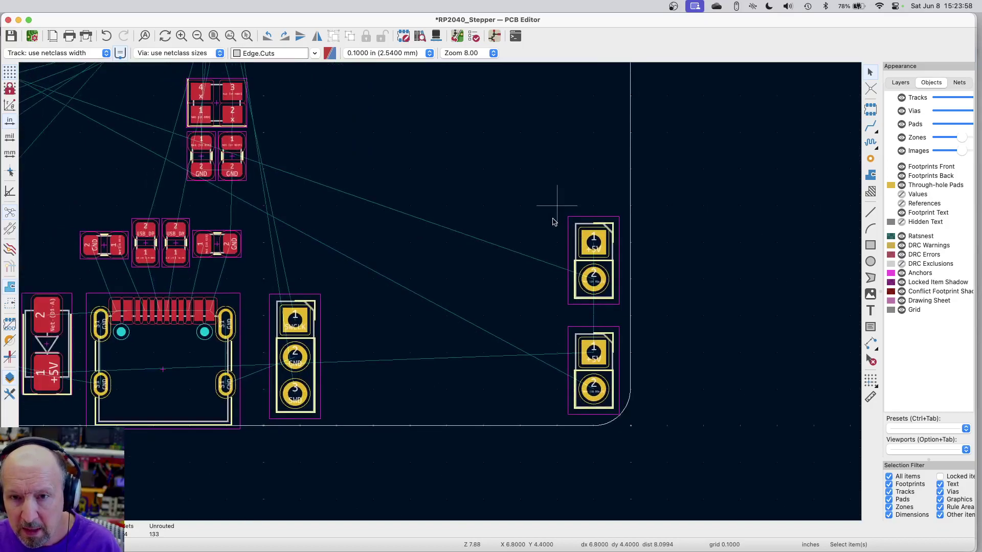
left_click_drag(559, 209, 624, 417)
scroll(621, 411, "up", 1)
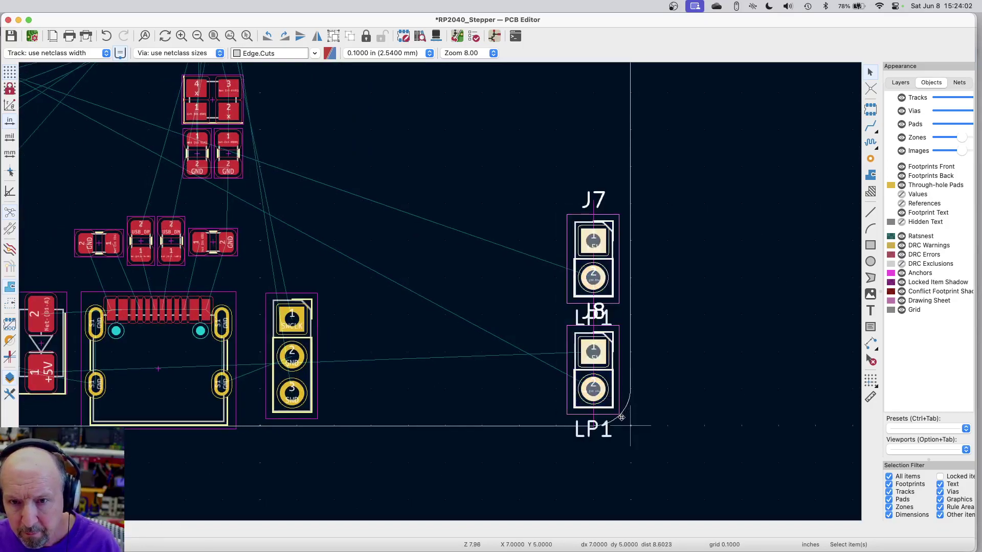
key("m")
scroll(606, 392, "down", 6)
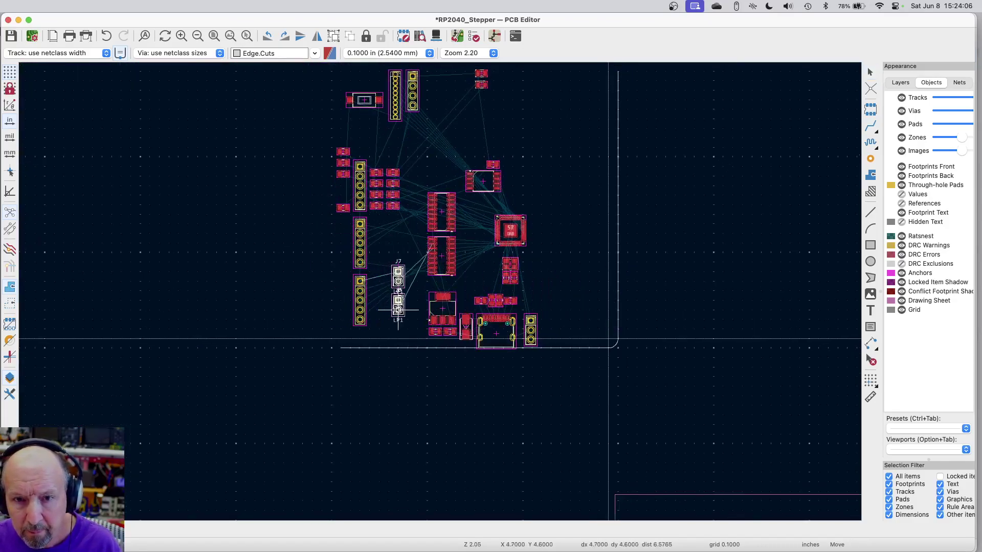
left_click(388, 310)
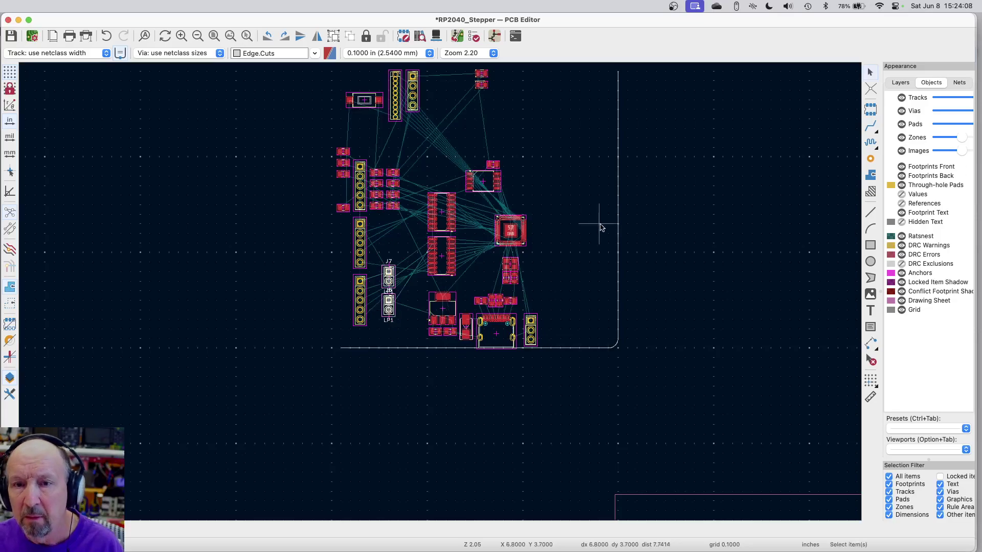
Examine the overall layout and the pin nets of connectors J9 and J3 in the upper part of the board.
scroll(590, 224, "up", 2)
scroll(588, 223, "up", 1)
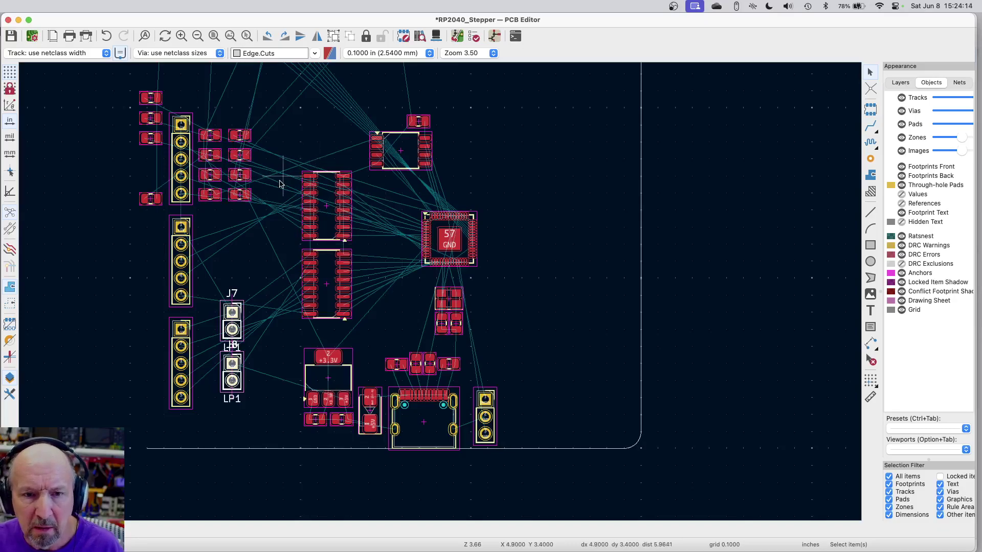
scroll(413, 190, "down", 3)
scroll(413, 191, "down", 2)
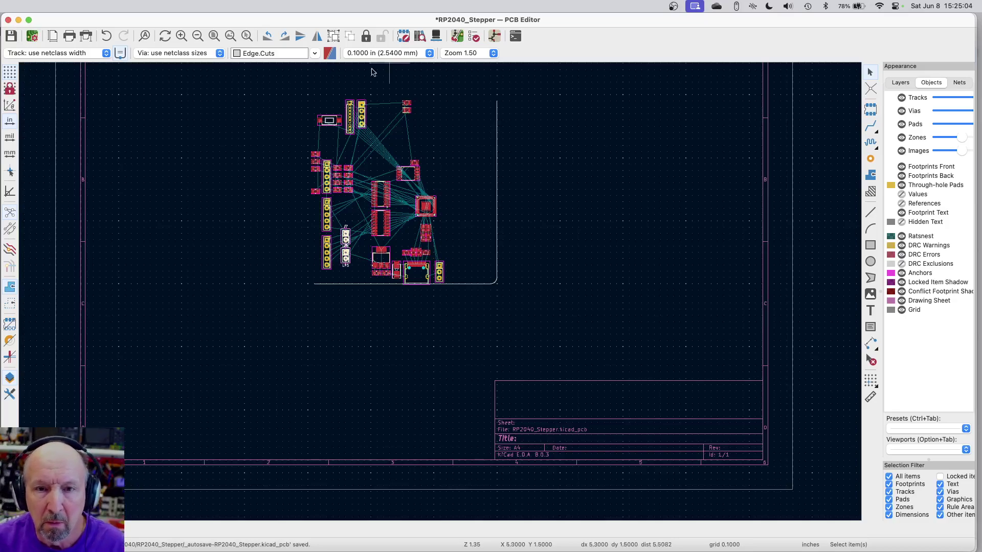
scroll(362, 108, "up", 5)
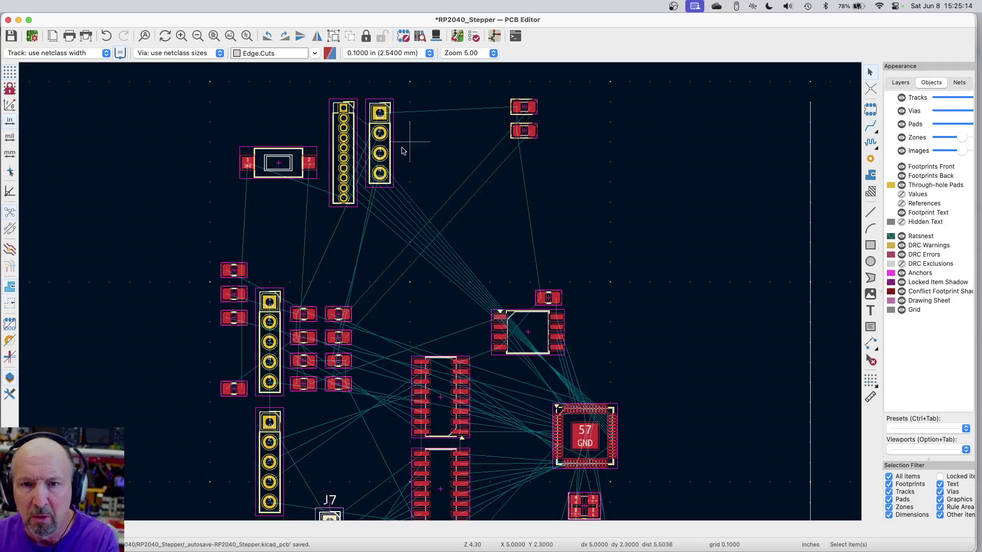
scroll(364, 98, "up", 5)
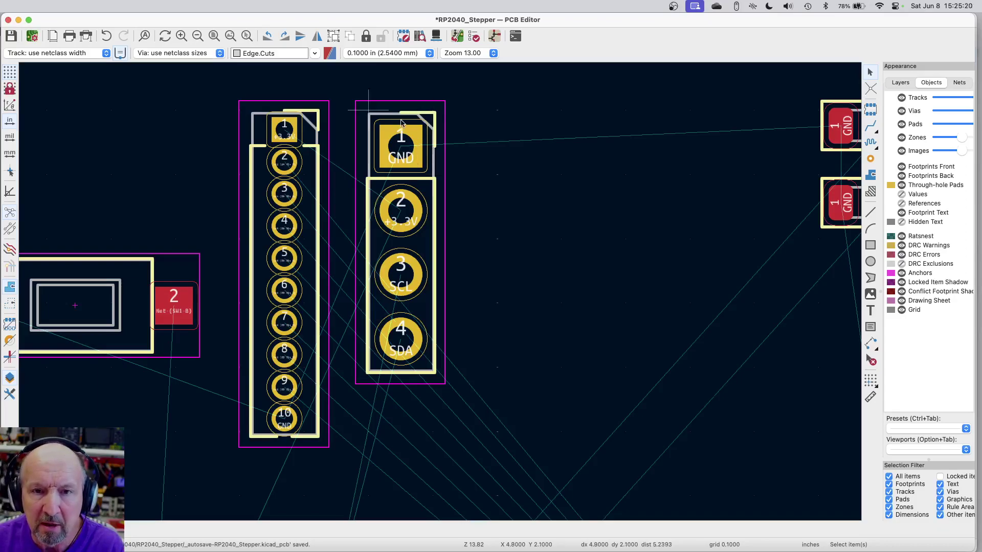
scroll(453, 162, "down", 2)
scroll(453, 163, "down", 2)
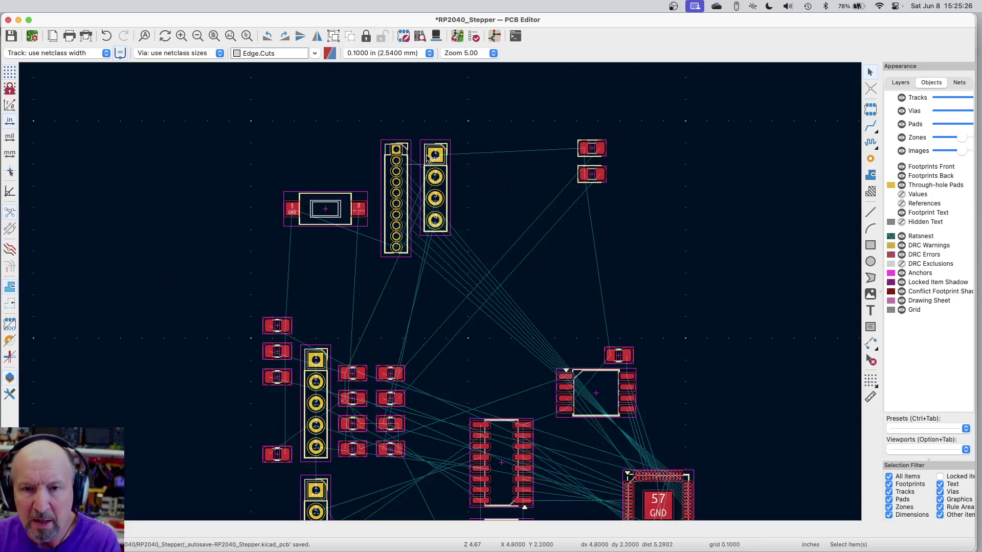
left_click(442, 189)
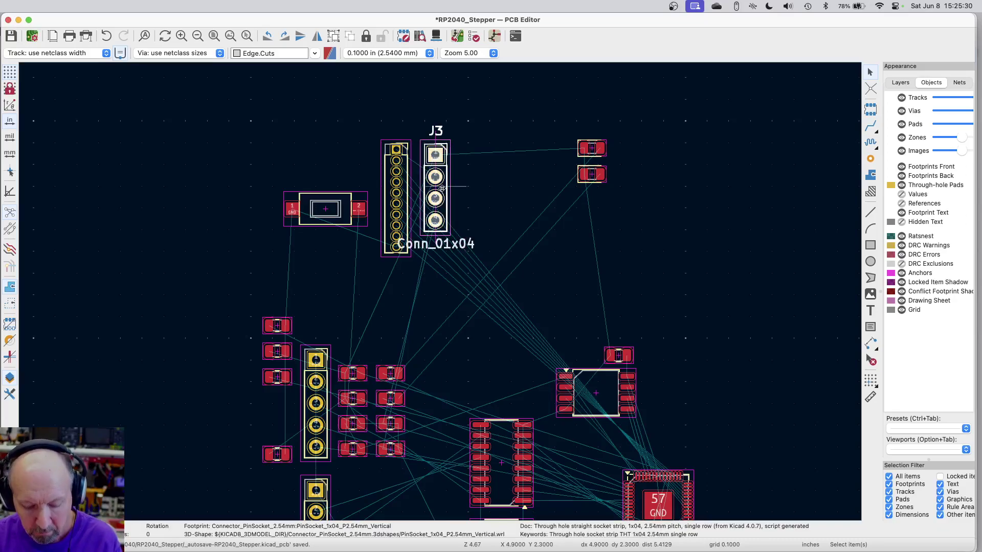
key("t")
key("Escape")
key("Escape")
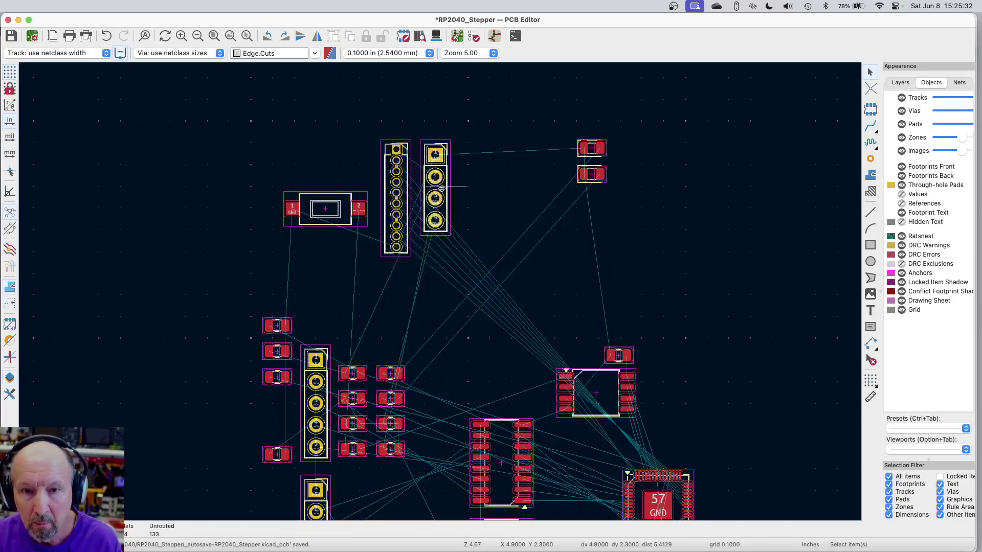
Rotate connector J3 to 90 degrees and place it horizontally, just right of the 10-pin connector J9.
left_click(442, 189)
key("m")
key("r")
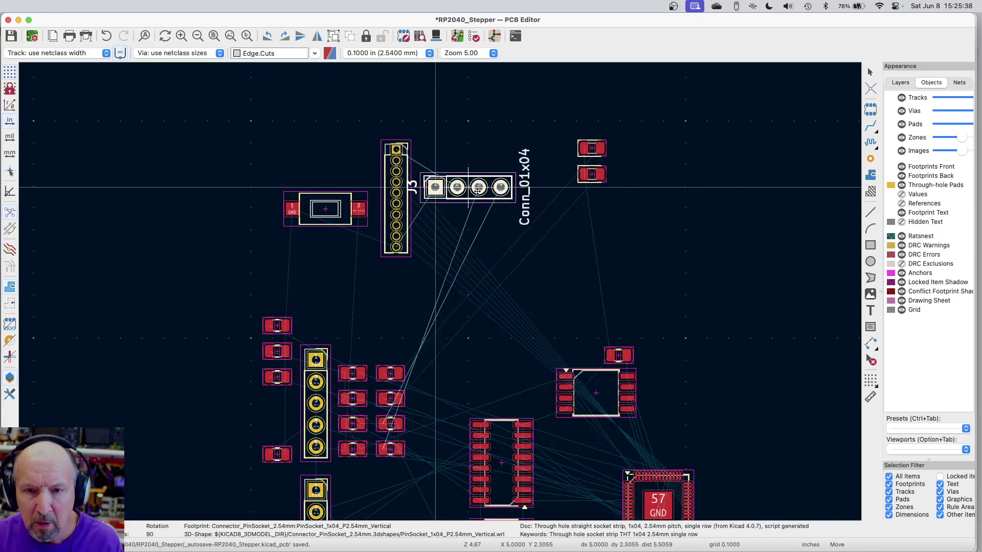
left_click(499, 188)
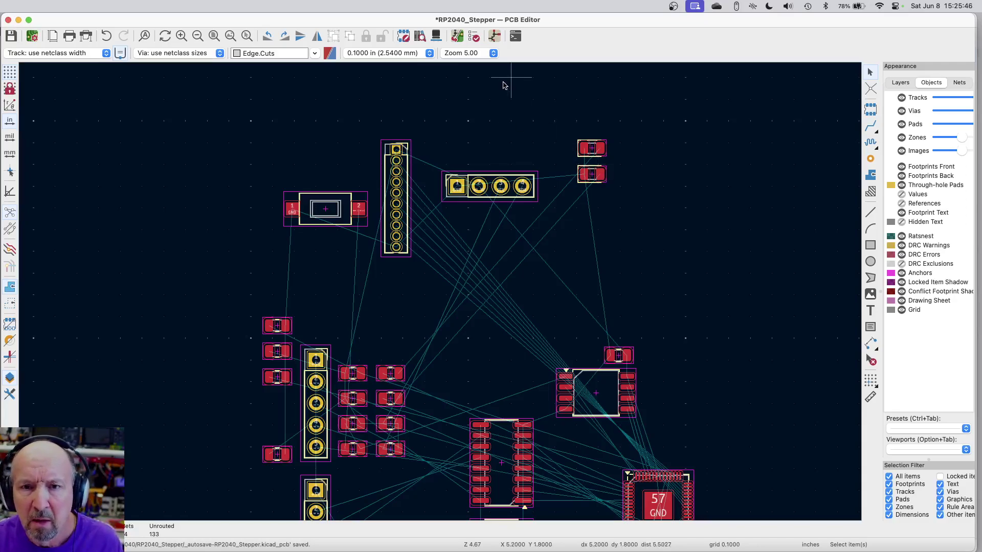
Switch to the Schematic Editor, trace J3's SDA and SCL lines to their pull-up resistors, and select R11.
left_click(495, 35)
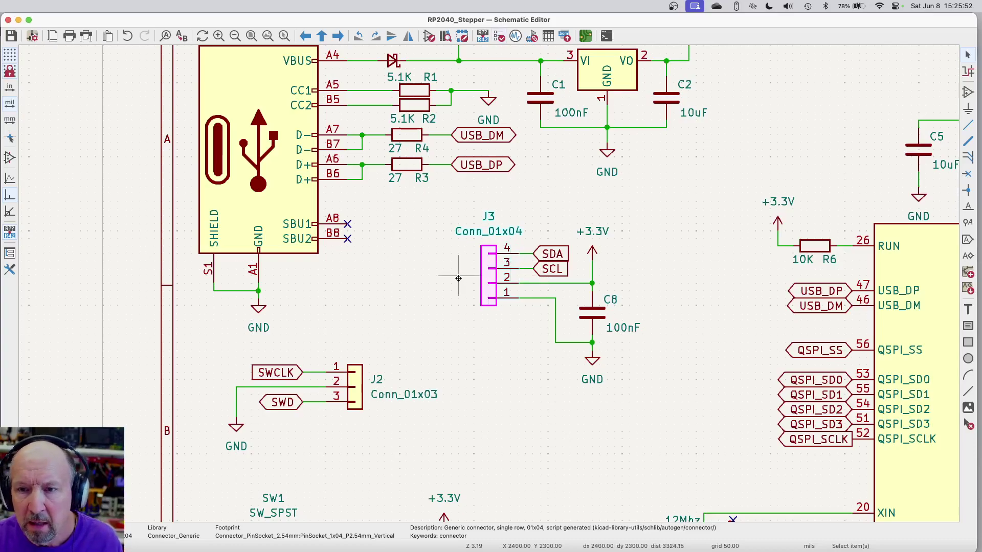
scroll(389, 283, "down", 5)
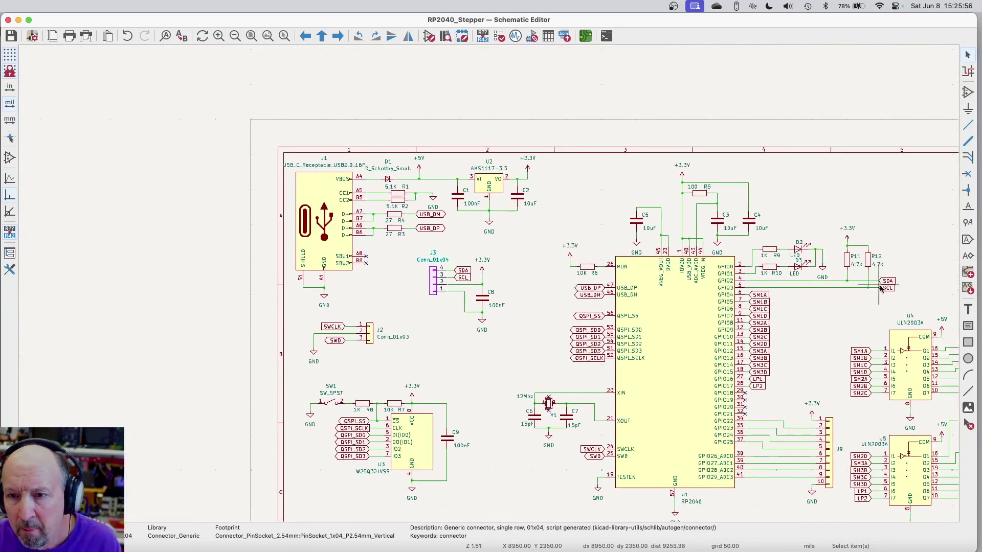
scroll(923, 288, "up", 6)
scroll(886, 289, "up", 2)
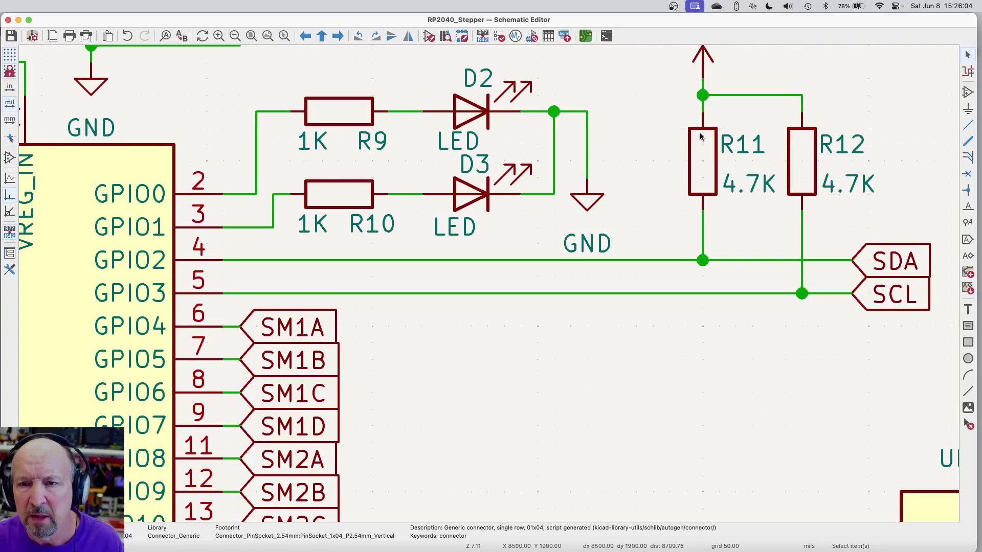
left_click(701, 153)
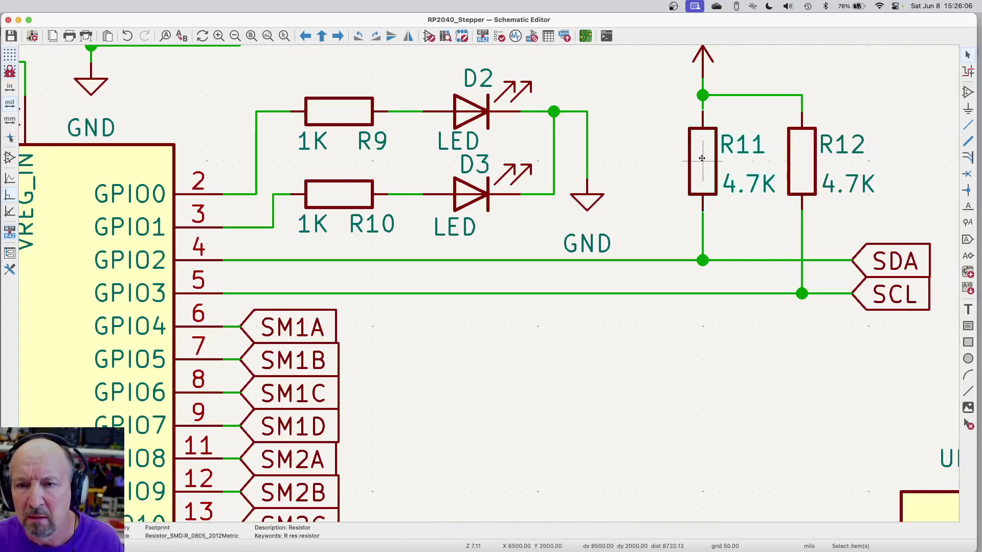
Return to the PCB Editor and move pull-up resistor R11 to just below connector J3's first two pins.
left_click(586, 35)
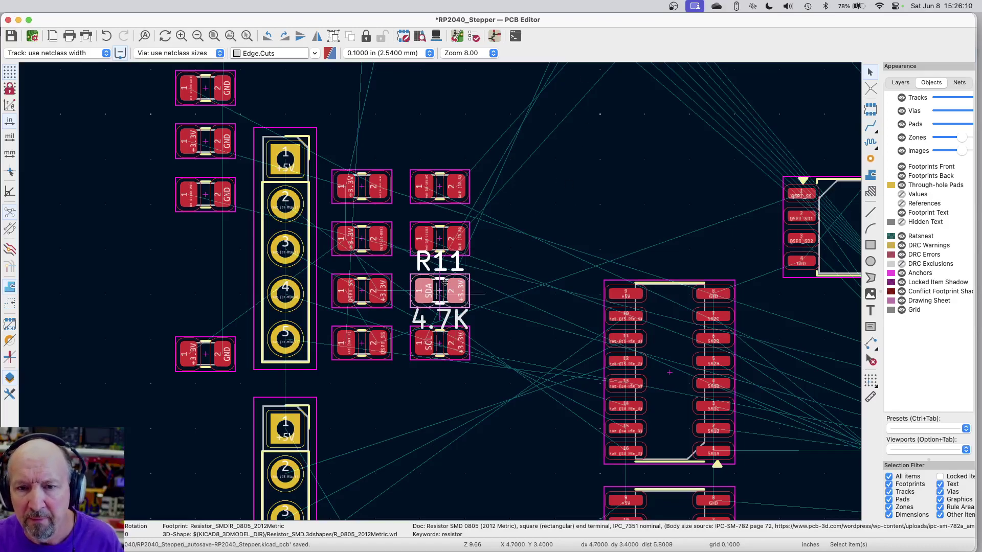
key("Escape")
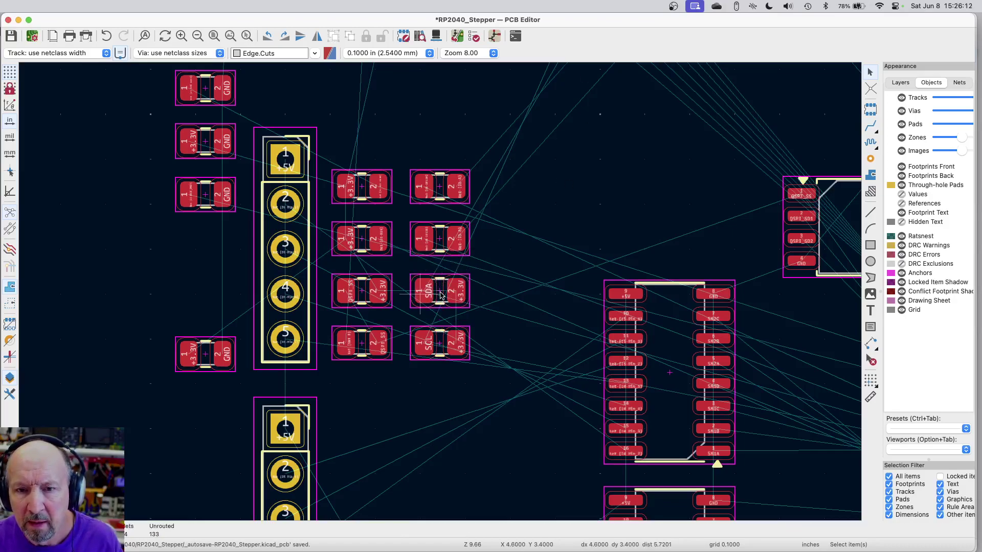
left_click(440, 294)
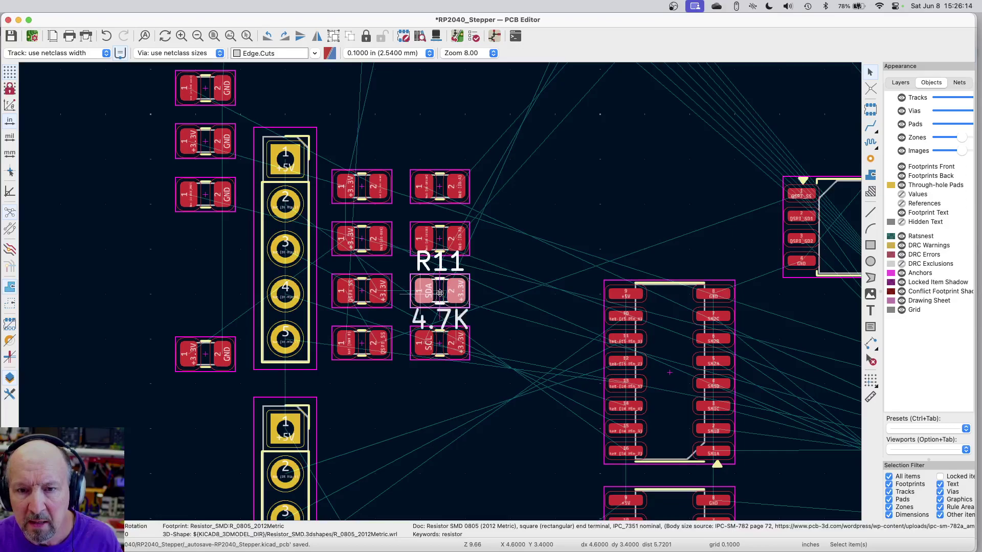
scroll(440, 295, "down", 5)
key("m")
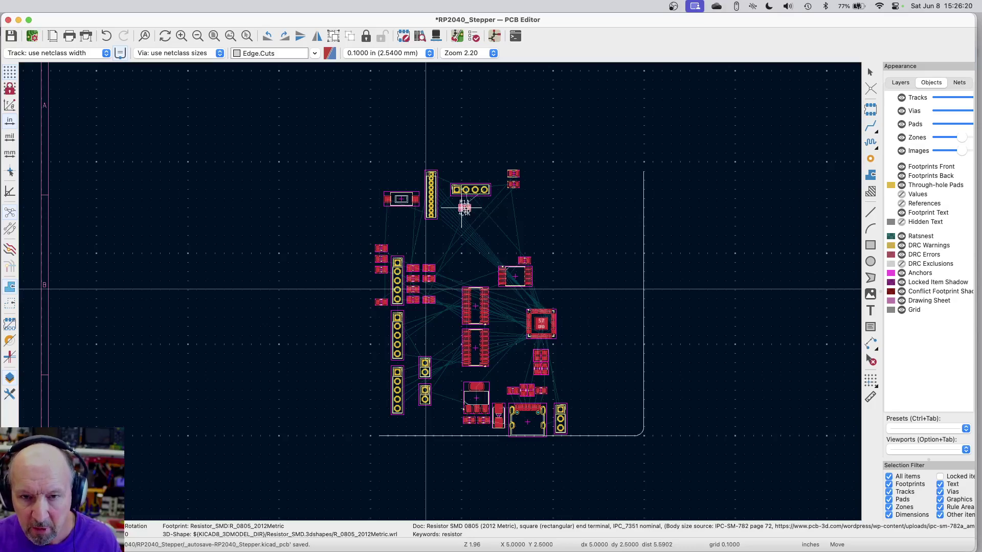
left_click(464, 210)
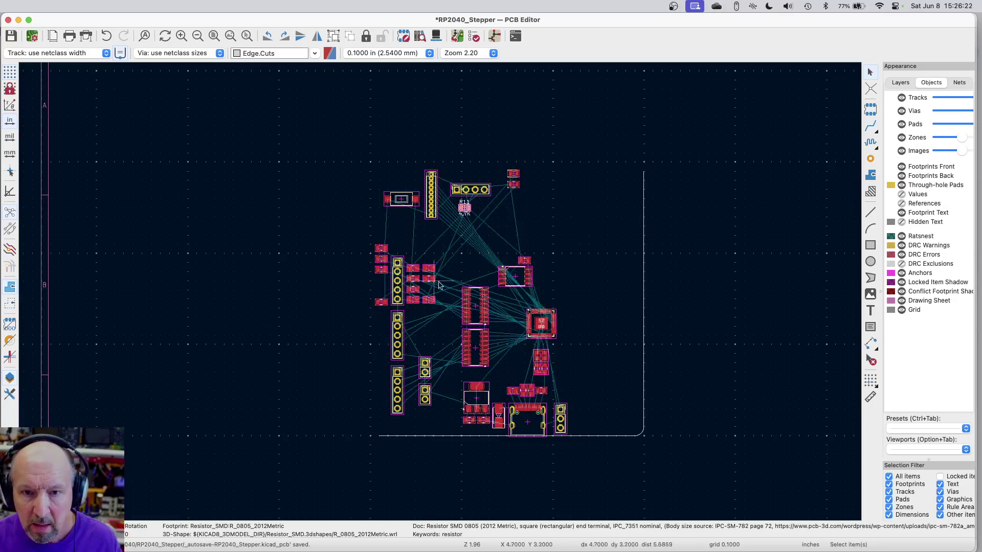
Move the SCL pull-up resistor R12 to below connector J3, directly right of R11 in the same row.
scroll(443, 297, "up", 5)
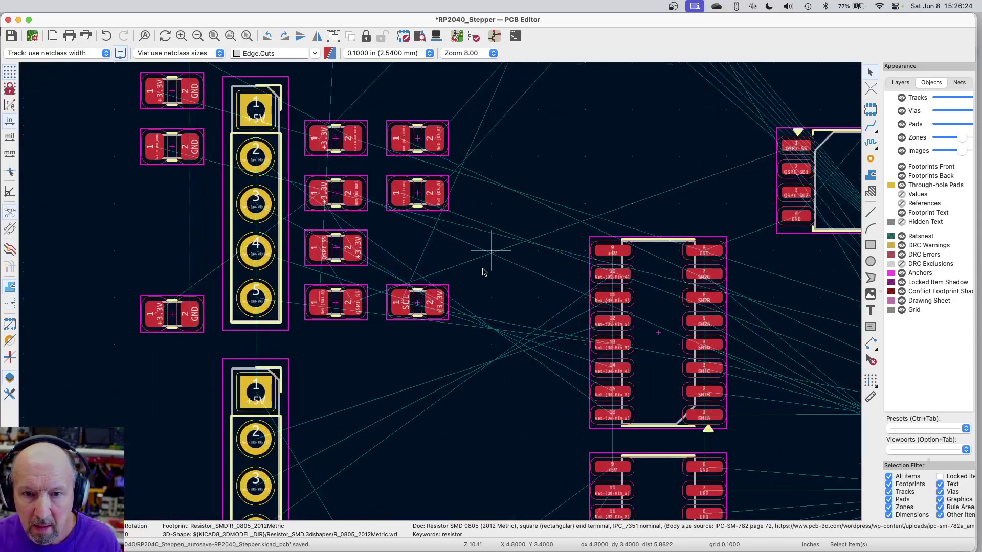
left_click(417, 303)
scroll(417, 302, "down", 1)
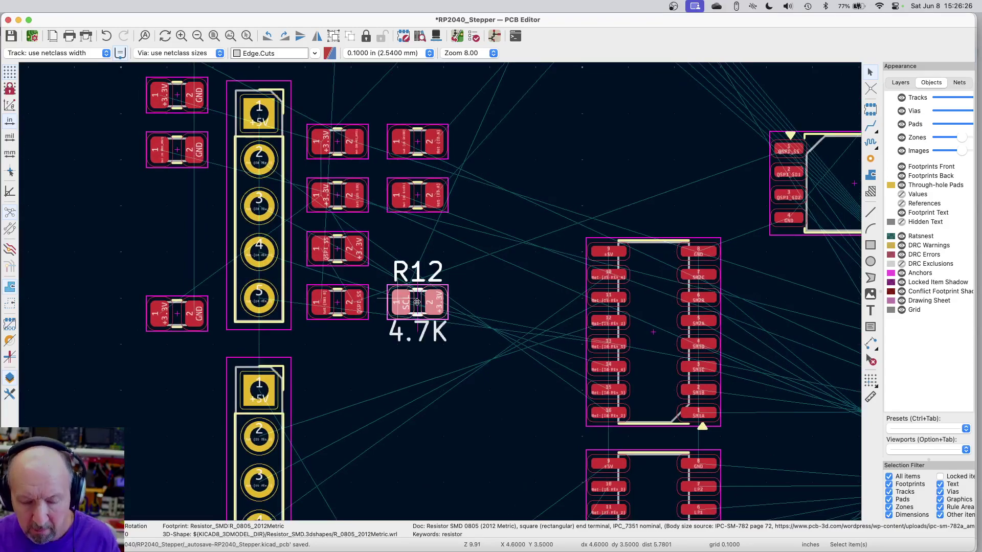
key("m")
scroll(509, 233, "down", 5)
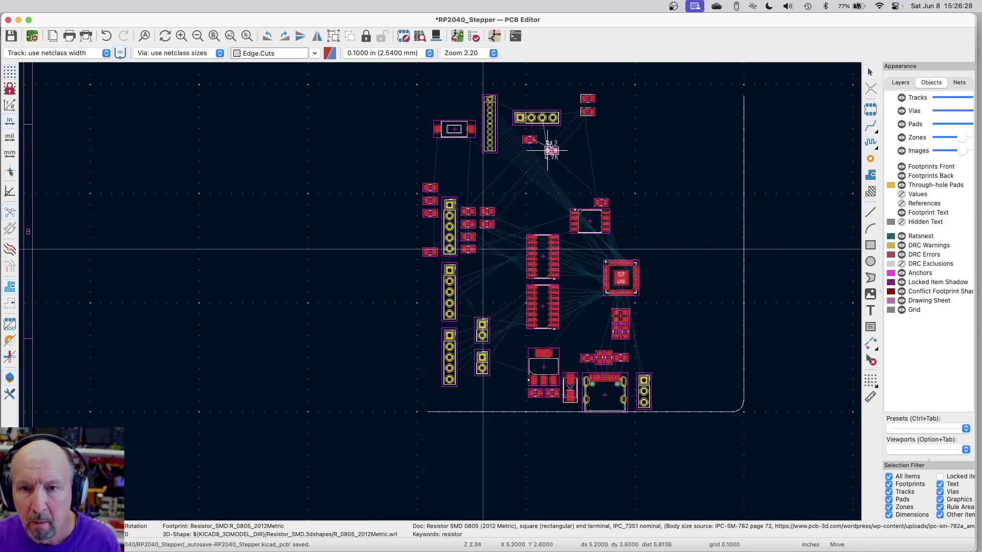
left_click(551, 140)
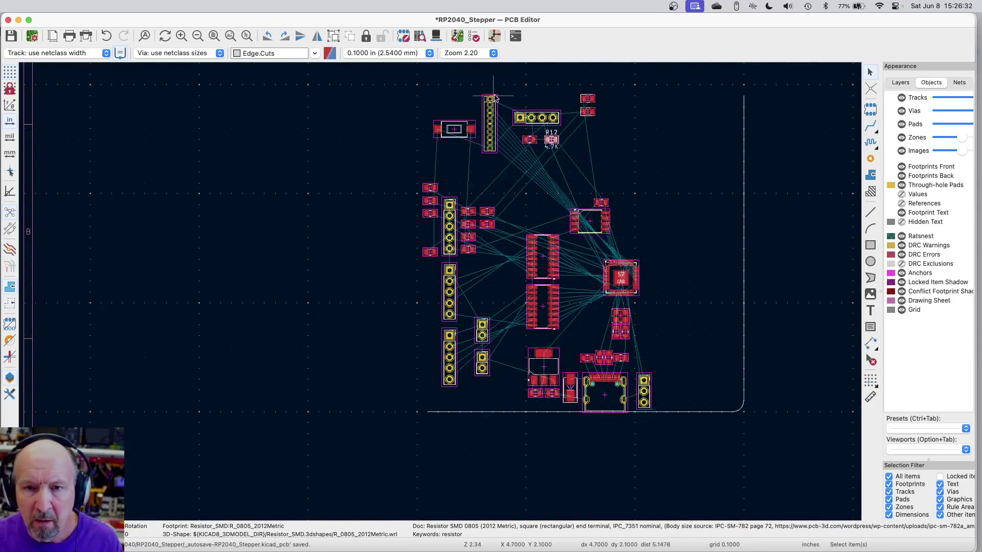
Check connector J9's pin connections to the RP2040 in the schematic, then return to the PCB Editor and clear the selection.
scroll(481, 87, "up", 5)
scroll(479, 93, "up", 3)
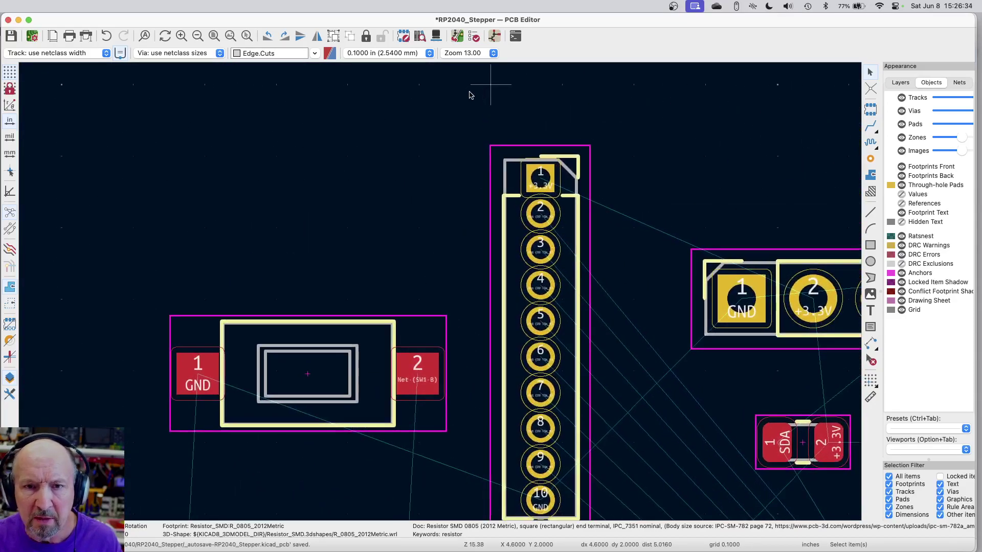
left_click(492, 37)
scroll(489, 182, "down", 5)
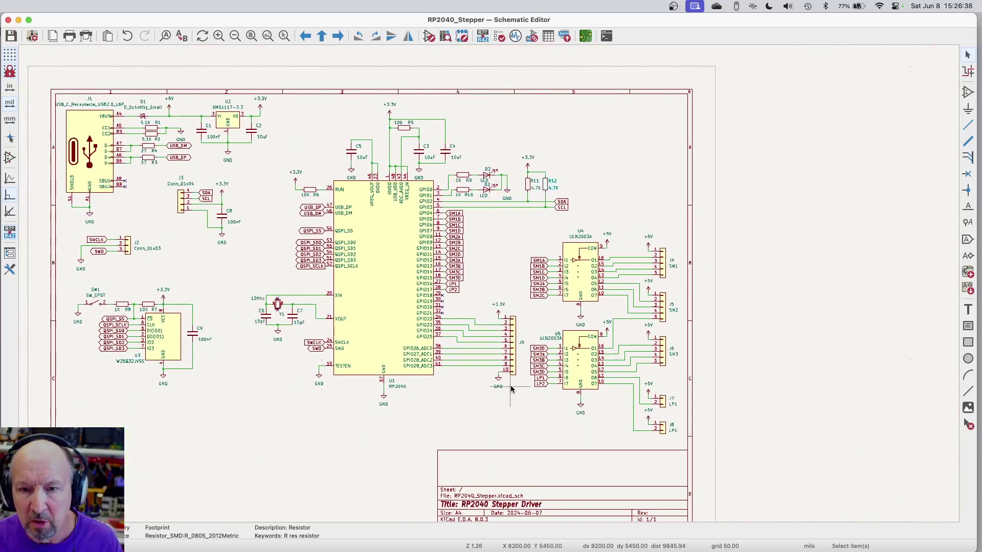
scroll(509, 389, "up", 5)
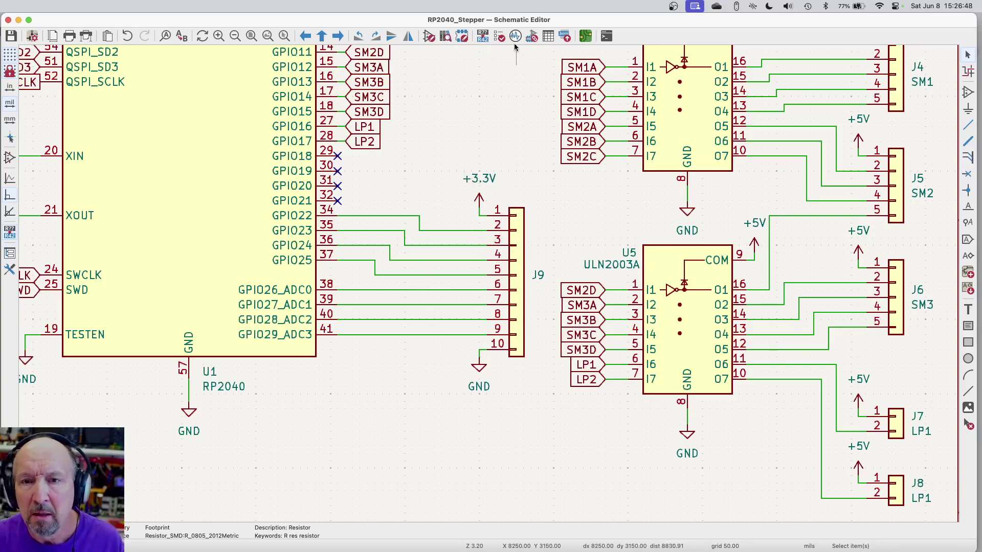
left_click(585, 36)
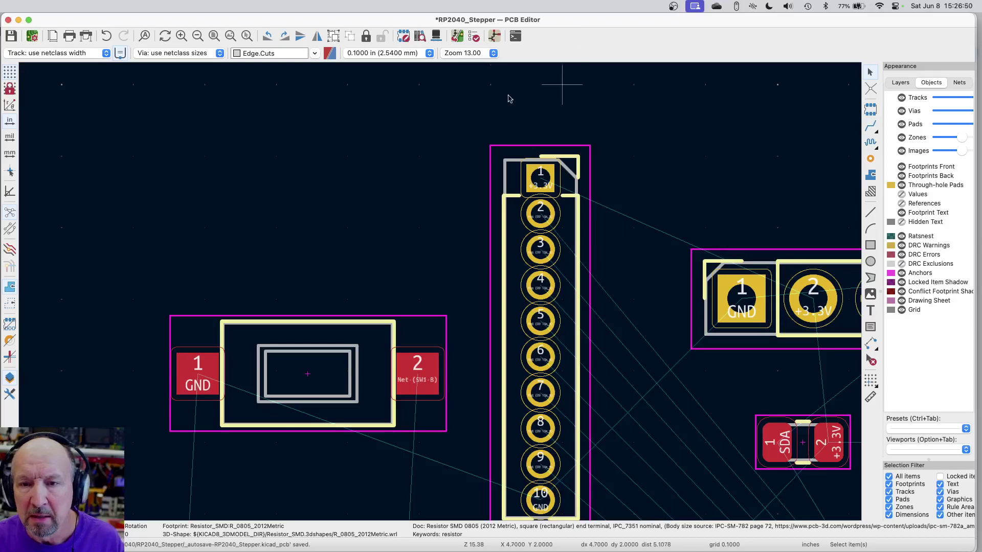
scroll(443, 112, "down", 2)
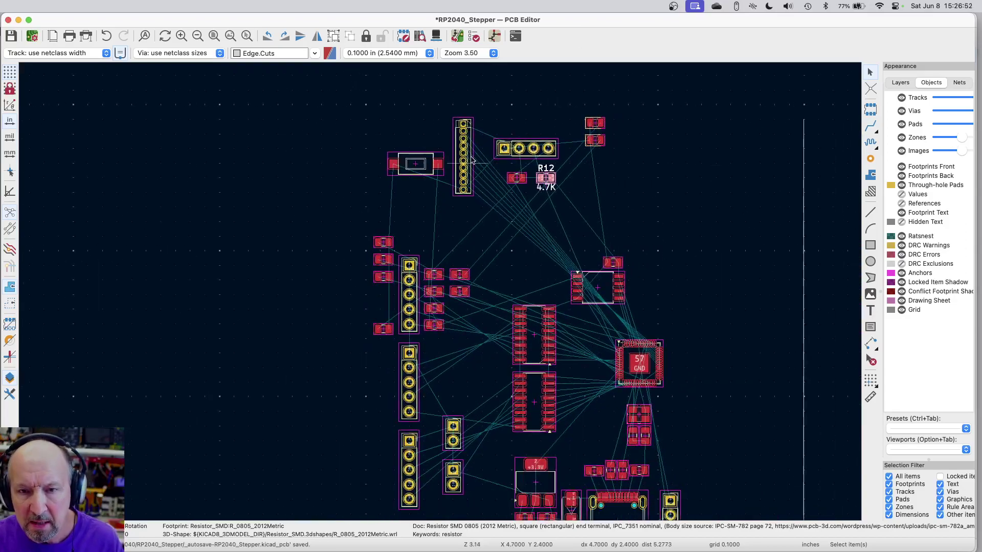
key("Escape")
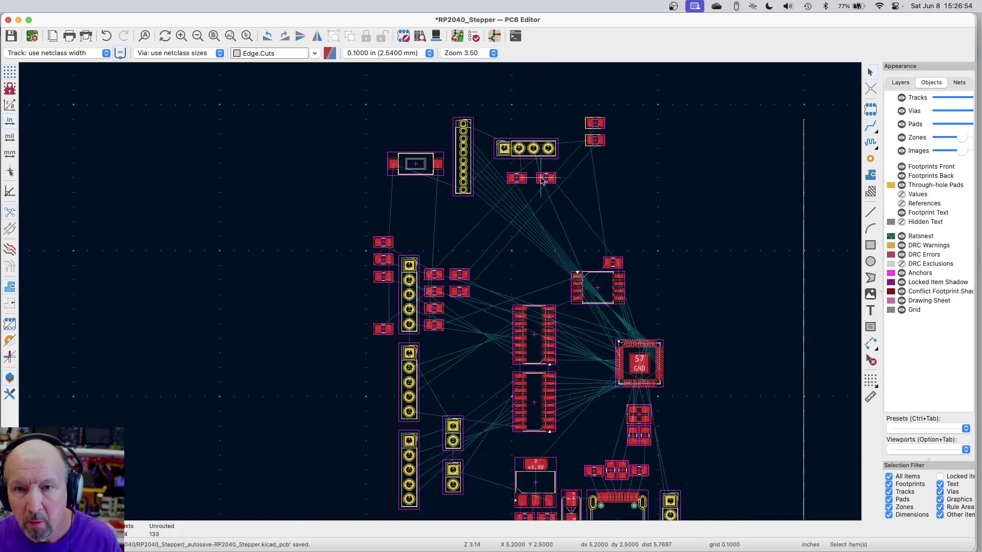
Move connector J9 to the right of the RP2040 and rotate it 180 degrees so its pin 1 is at the bottom.
left_click(463, 154)
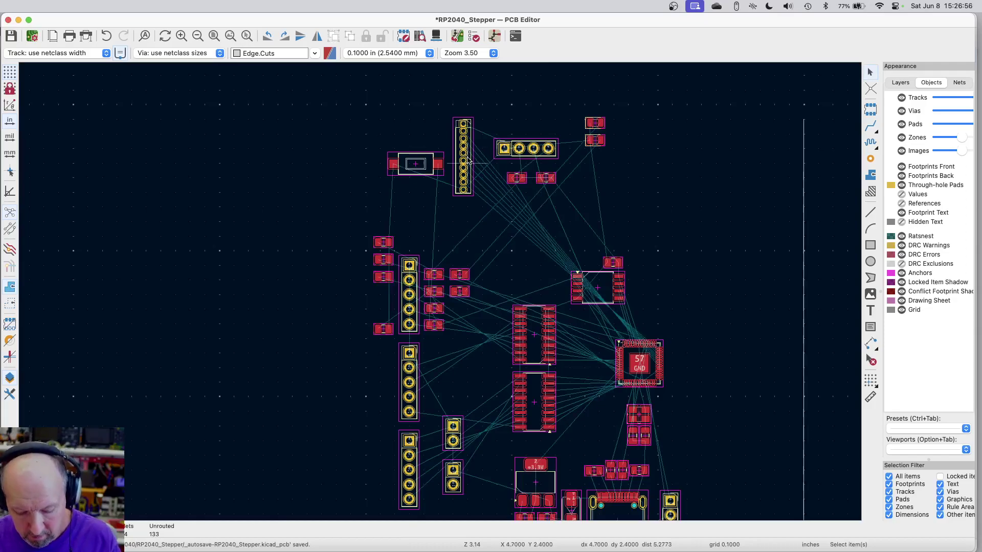
key("m")
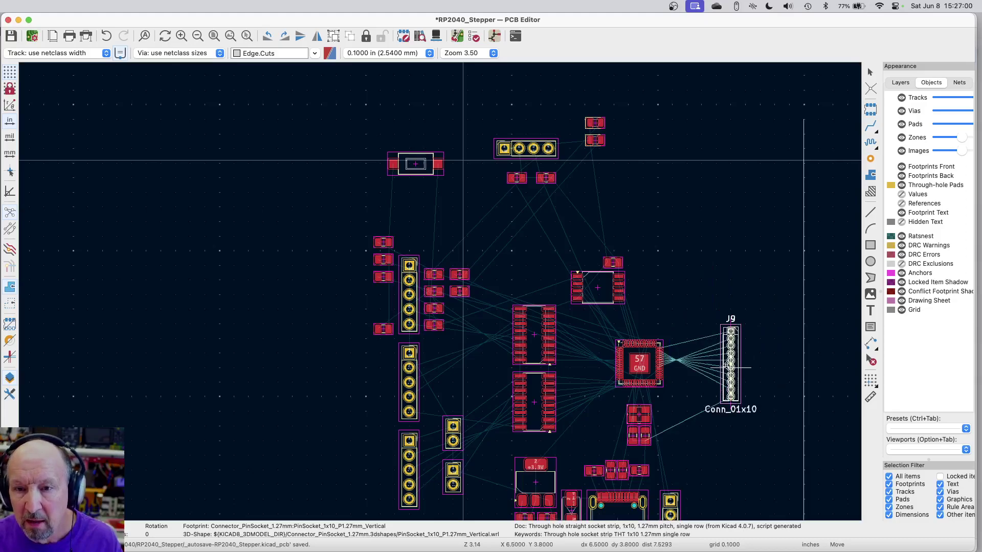
scroll(726, 367, "up", 5)
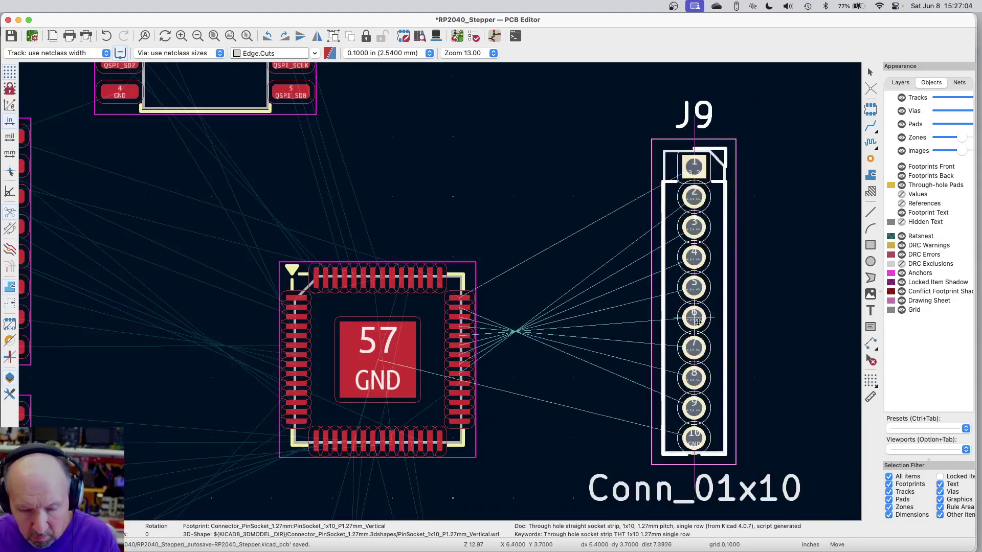
key("r")
key("r")
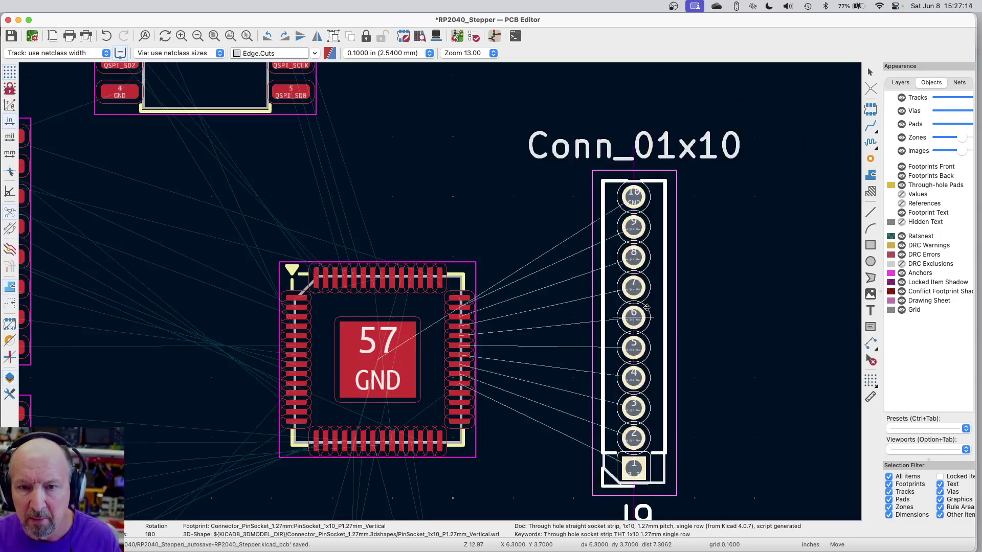
left_click(647, 307)
Inspect the pad nets on the RP2040 and the adjacent upper driver chip, and show the footprint reference designators.
scroll(471, 419, "up", 5)
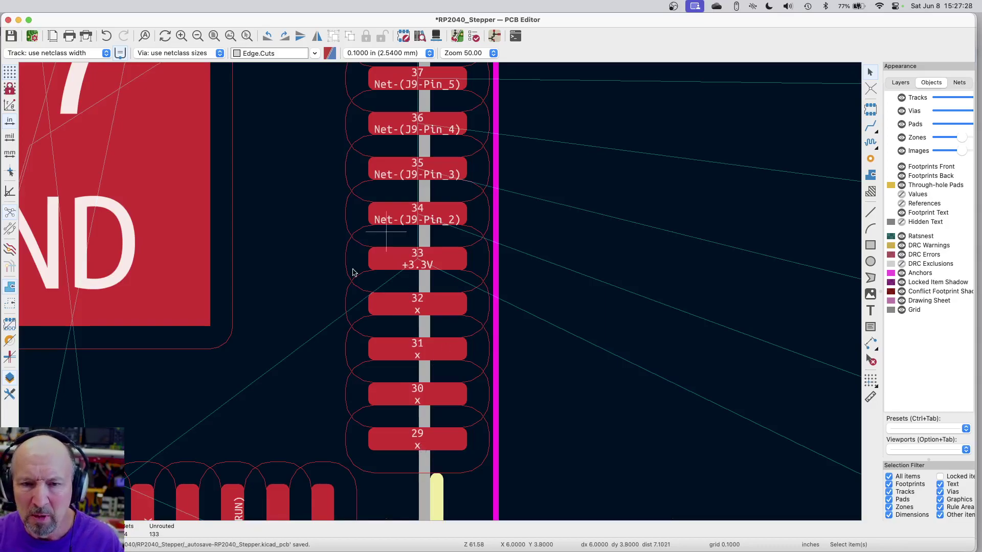
scroll(353, 272, "down", 4)
scroll(353, 272, "down", 8)
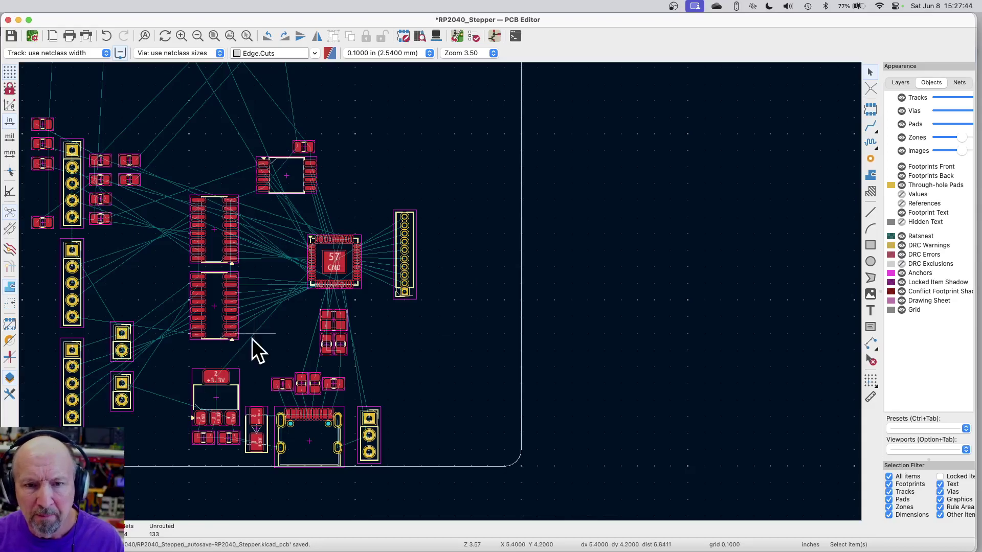
scroll(236, 197, "up", 3)
scroll(238, 206, "up", 4)
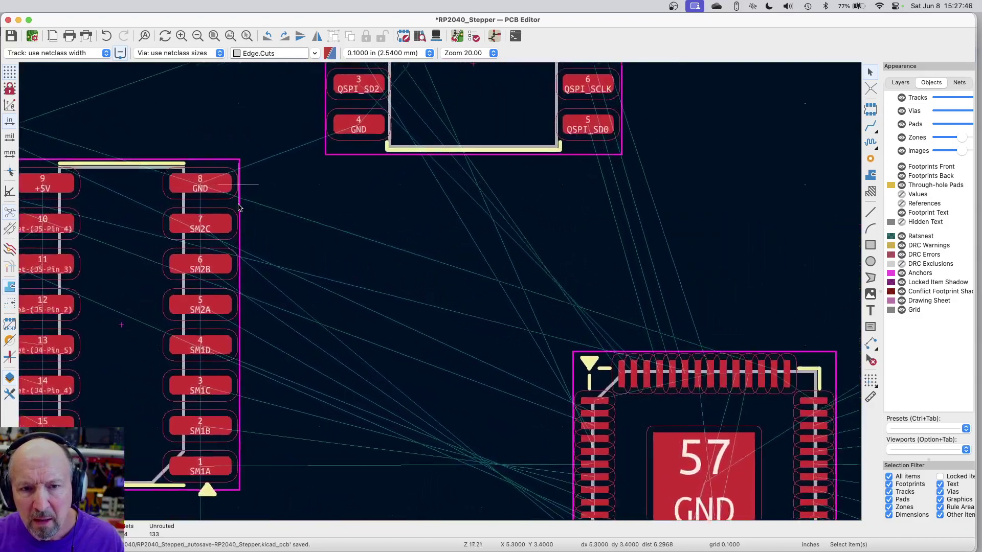
scroll(224, 251, "down", 3)
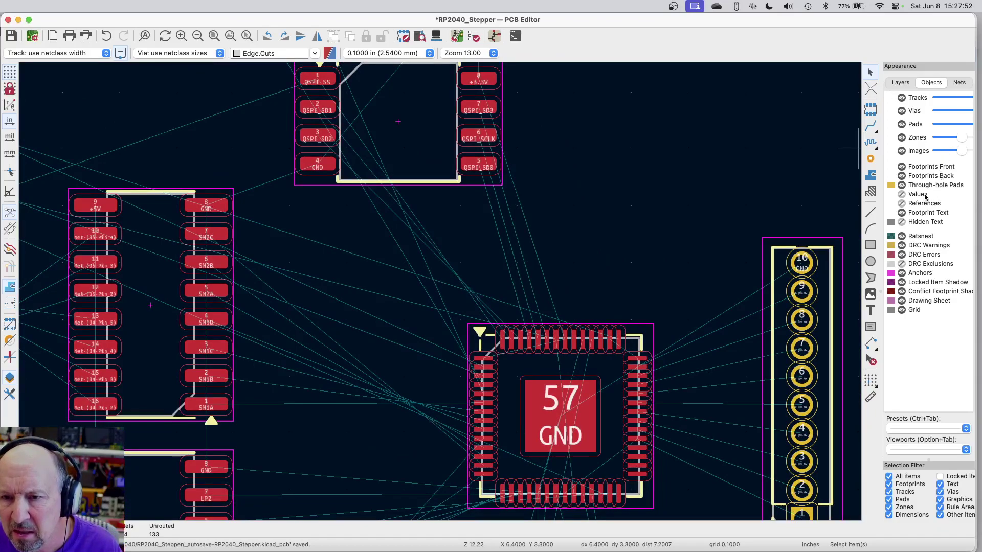
left_click(902, 203)
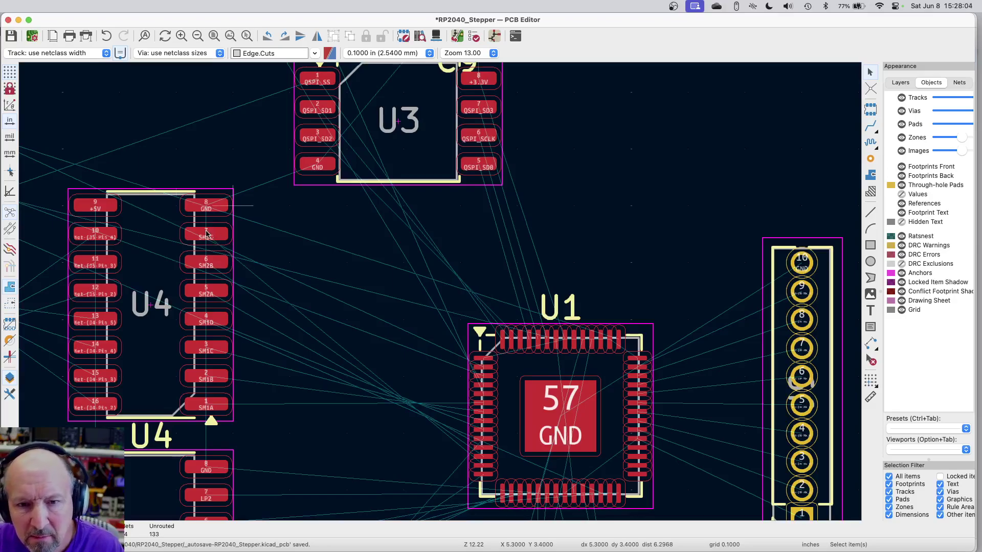
Move the resistor group R5 to R10 from beside J4 to the area right of U3, above J9.
scroll(560, 274, "down", 5)
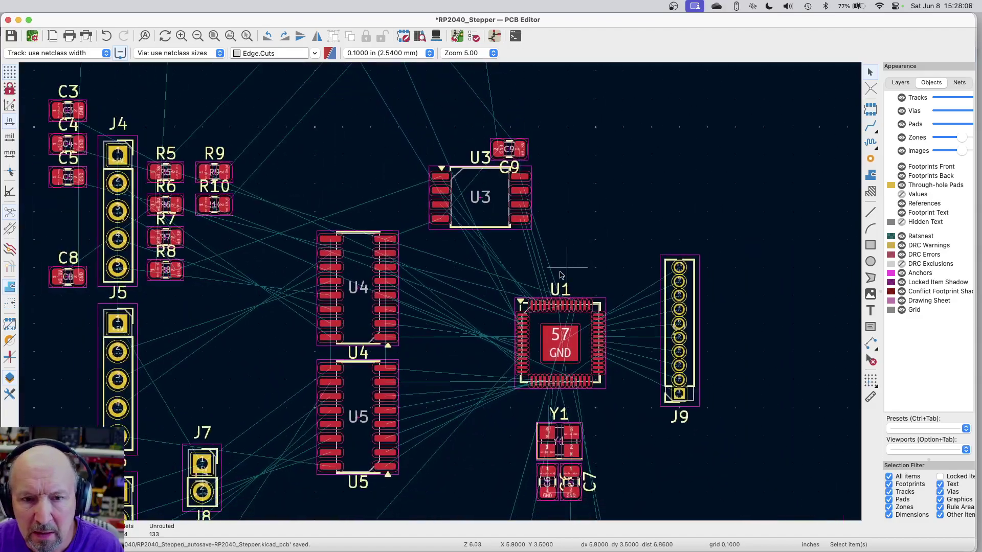
scroll(560, 275, "down", 1)
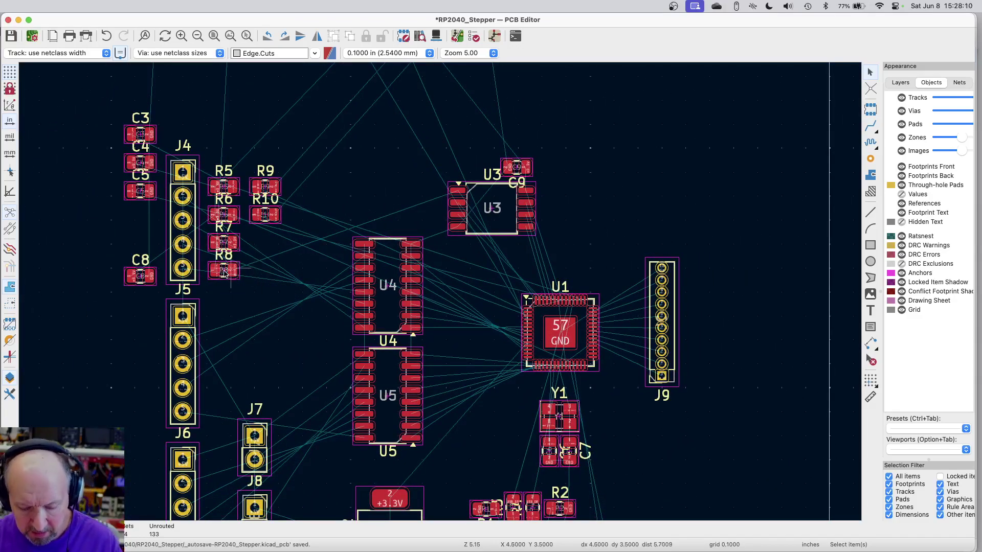
left_click_drag(206, 295, 301, 154)
key("m")
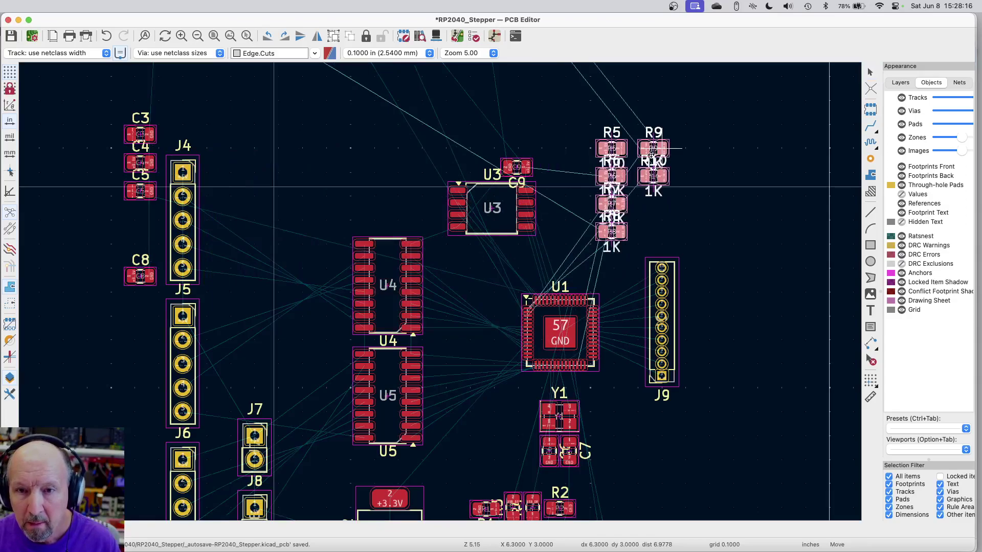
left_click(665, 149)
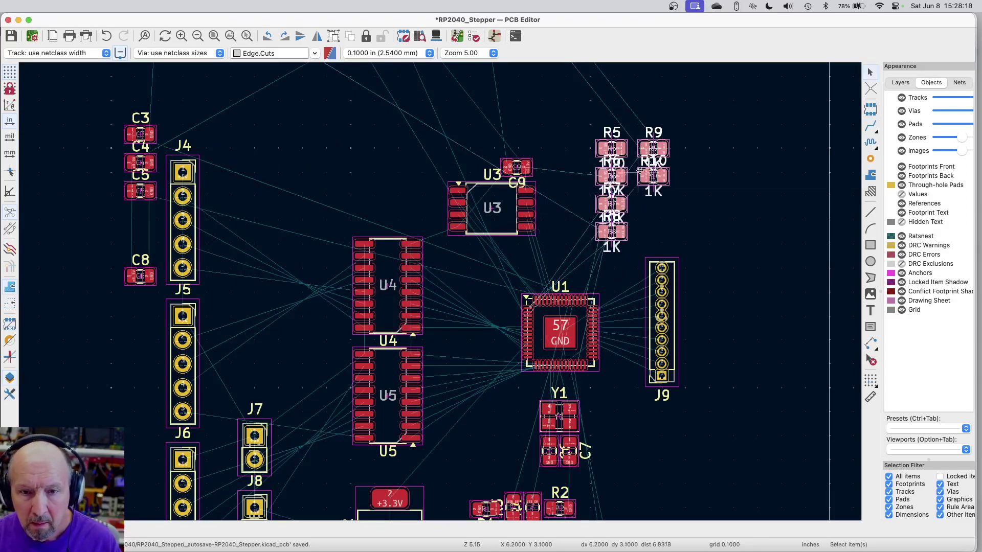
Move switch SW1 to the open area between R11/R12 and U4, and clear the selection.
scroll(617, 261, "down", 2)
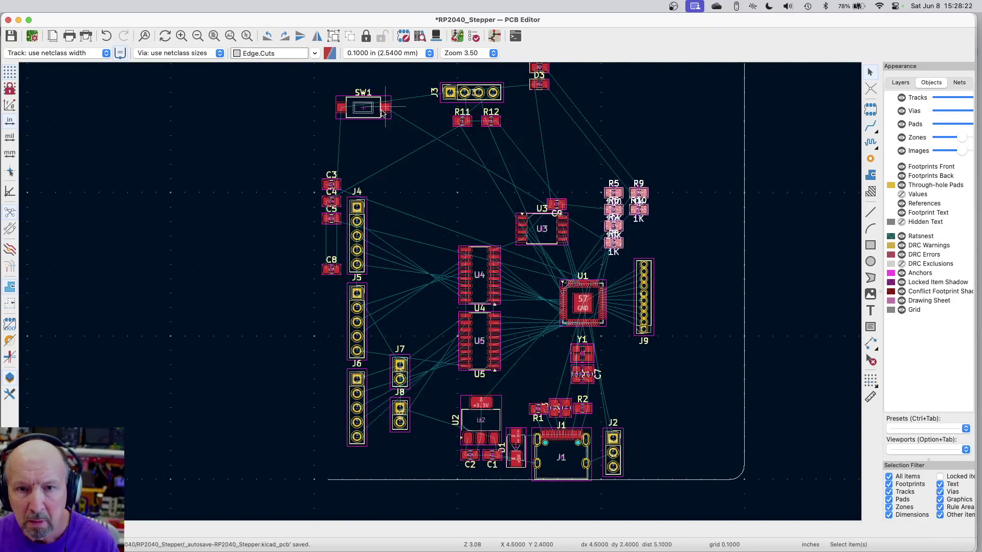
left_click(361, 107)
key("m")
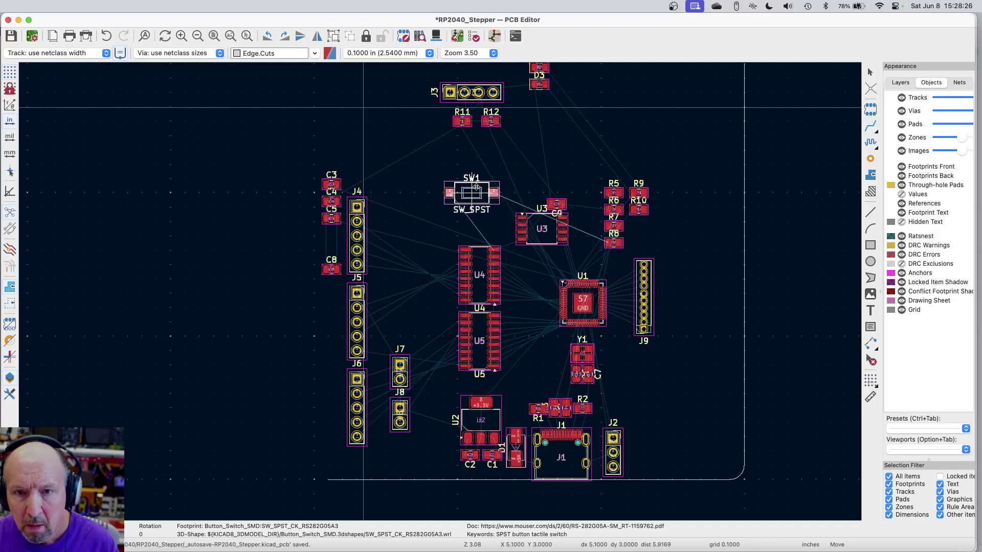
left_click(490, 187)
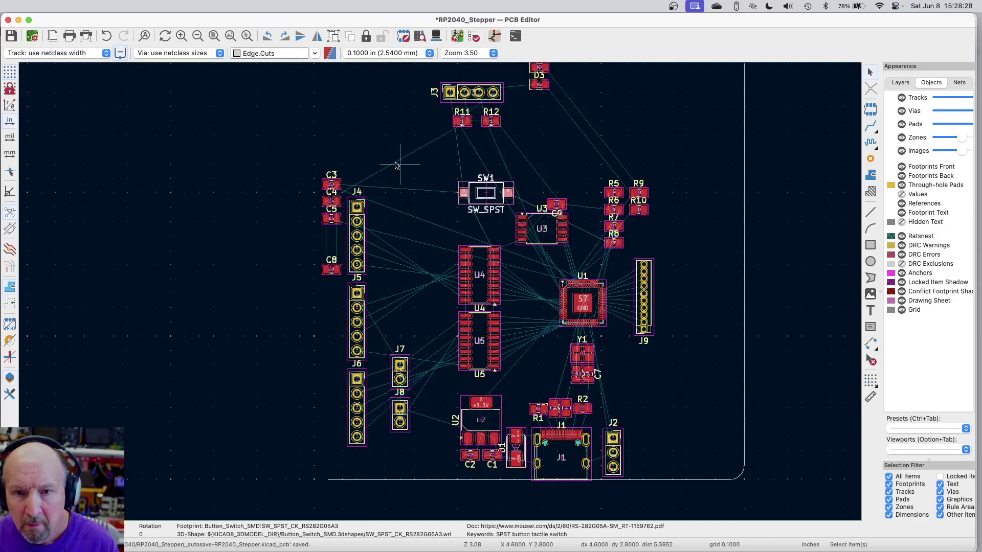
left_click(396, 165)
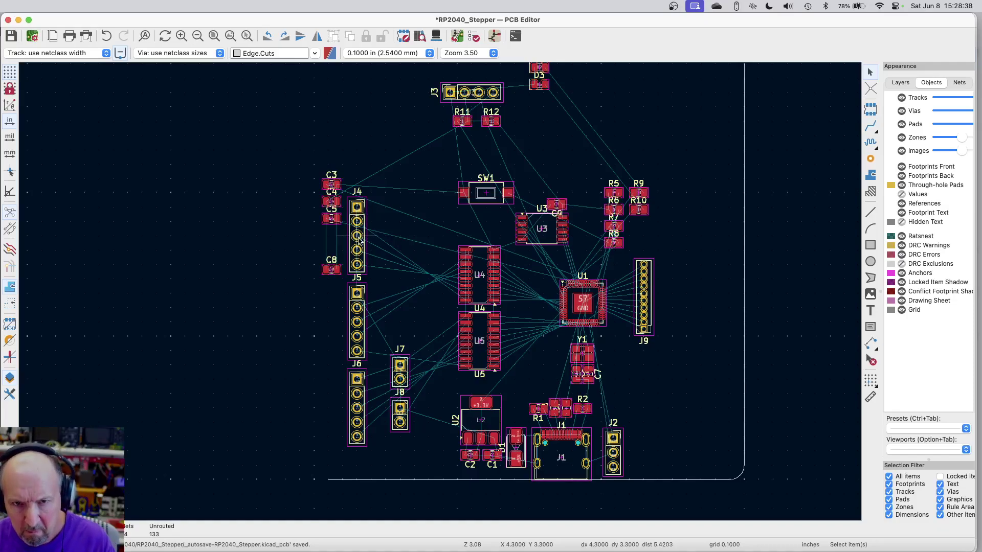
Rotate connector J4 to -90 degrees so it lies horizontally with pin 1 on the right, and place it above and left of U4.
left_click(359, 240)
key("m")
key("r")
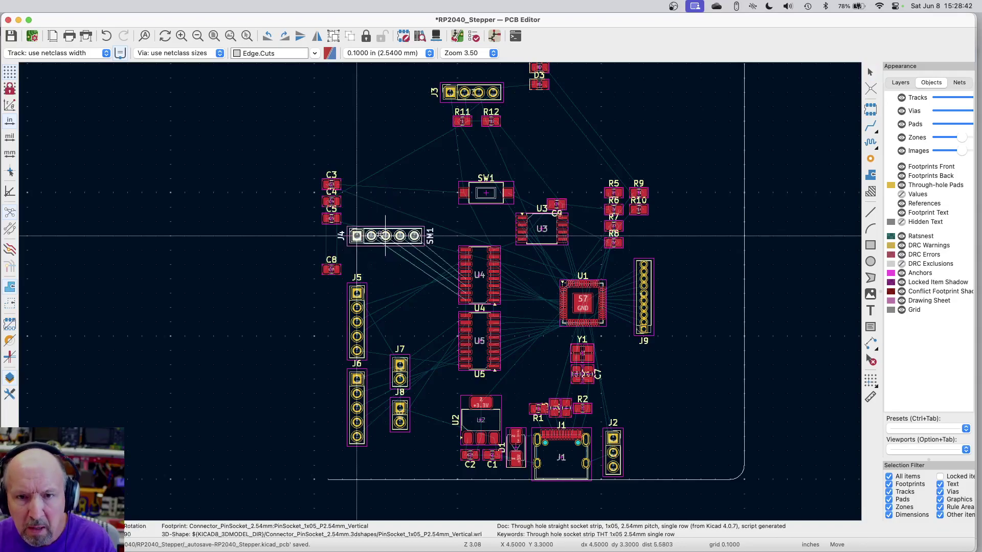
key("r")
key("r")
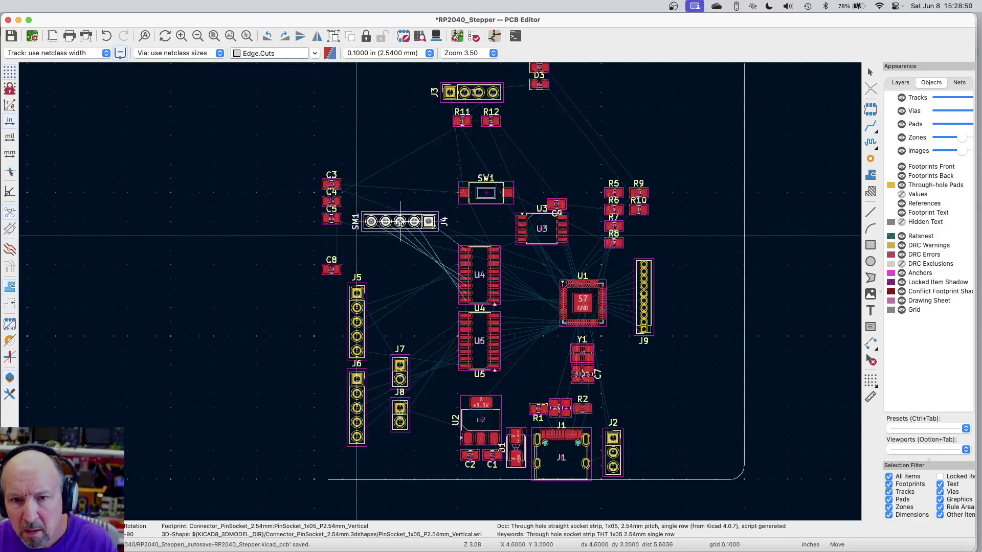
left_click(400, 223)
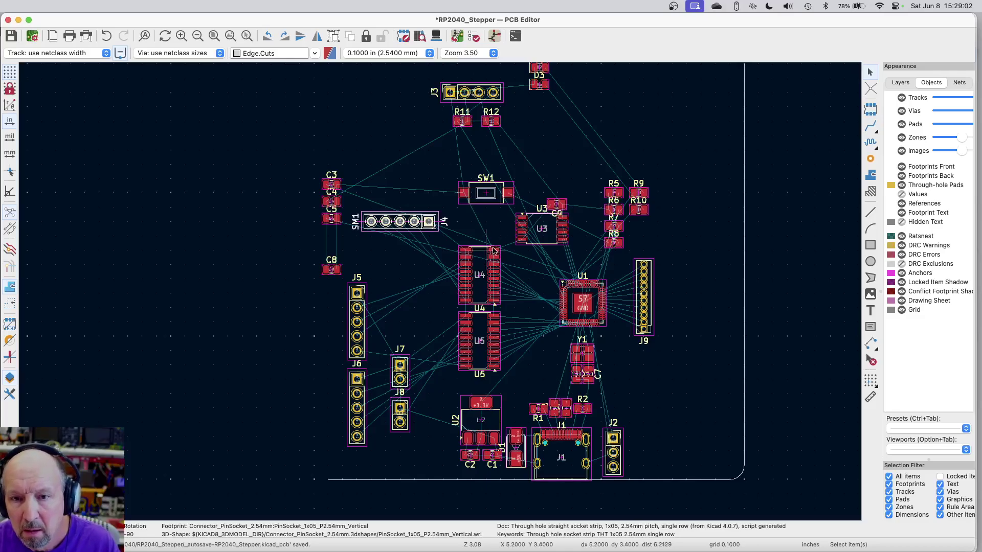
Examine how the SM1 and SM2 nets run between U4's input pads and U1's left-side pads, comparing their pin order.
scroll(493, 249, "up", 5)
scroll(738, 406, "up", 3)
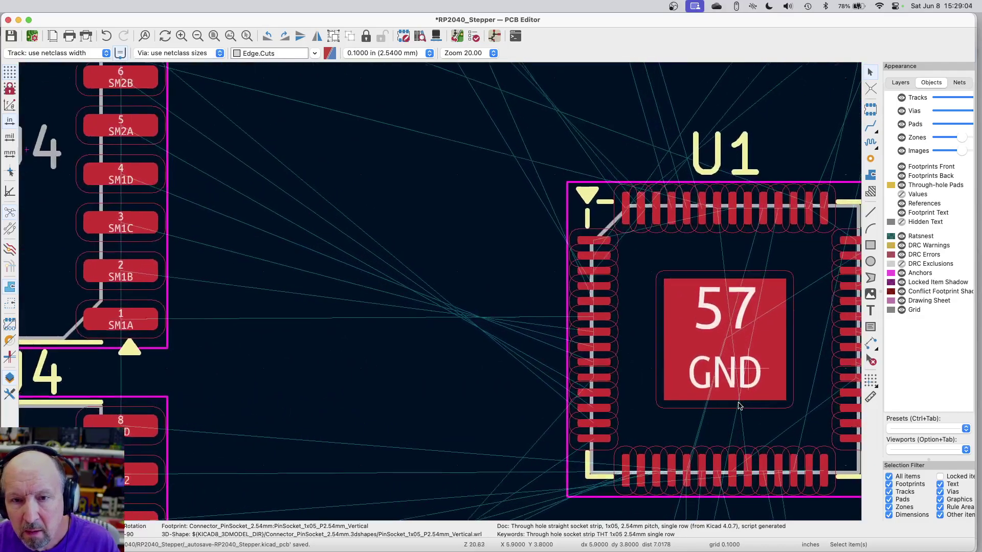
scroll(512, 351, "down", 3)
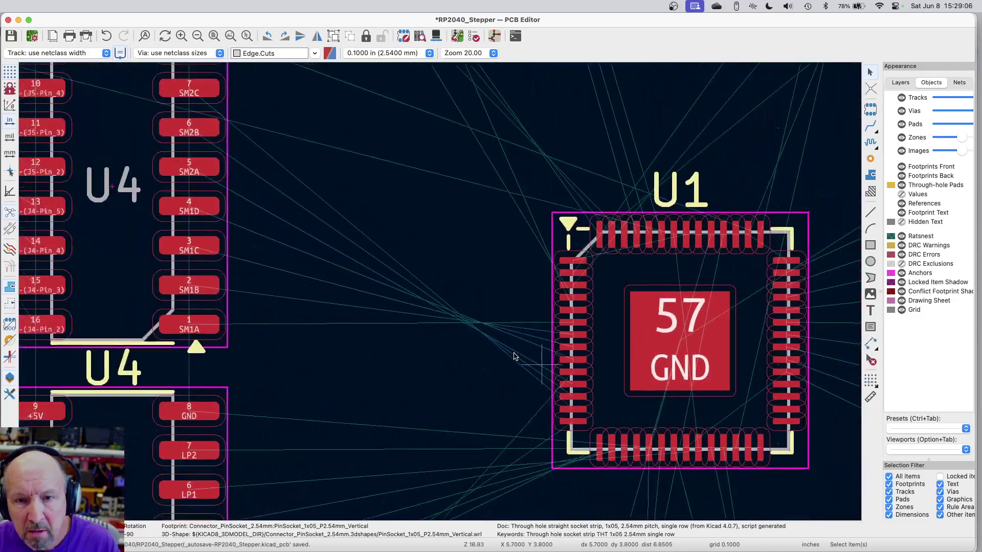
scroll(514, 356, "down", 1)
scroll(233, 129, "down", 2)
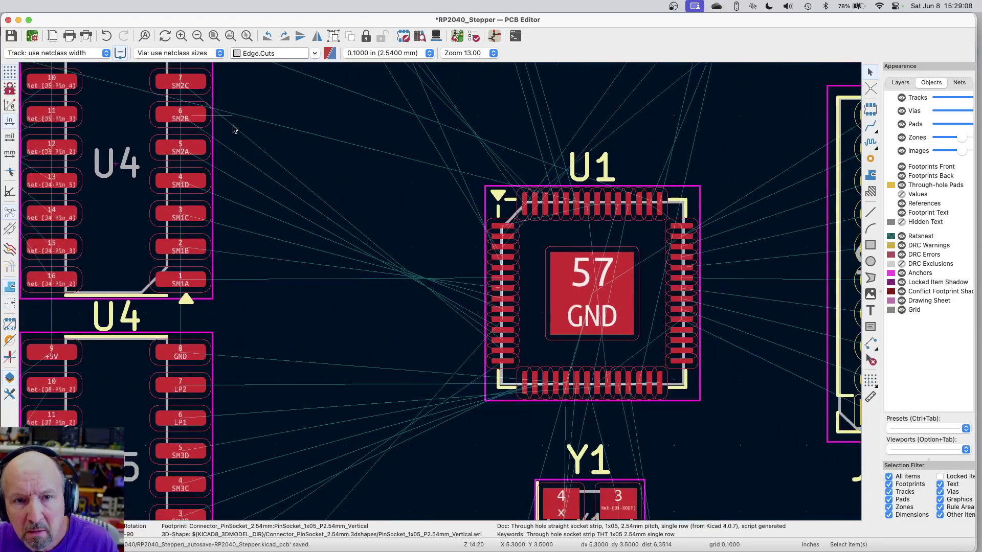
scroll(496, 288, "up", 5)
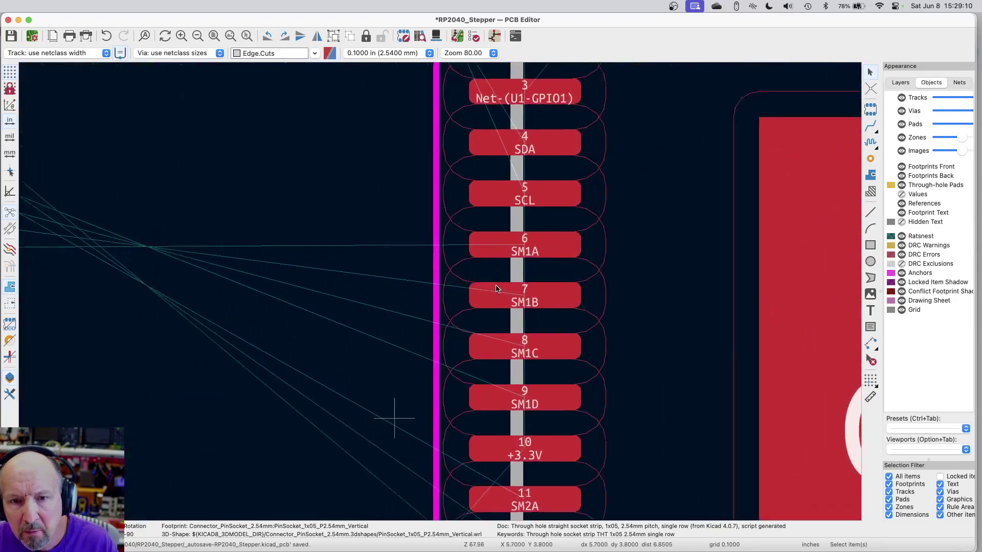
scroll(496, 289, "up", 2)
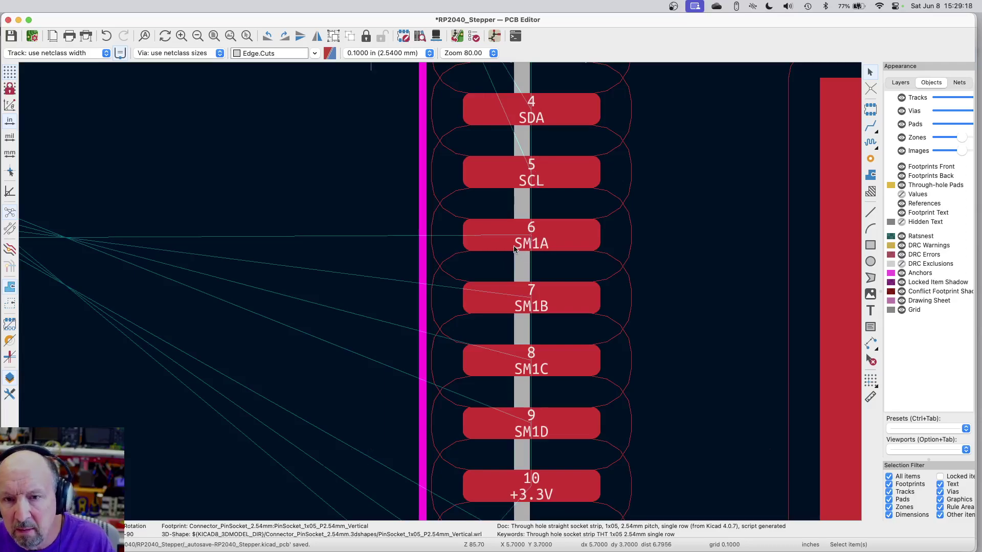
scroll(536, 246, "down", 5)
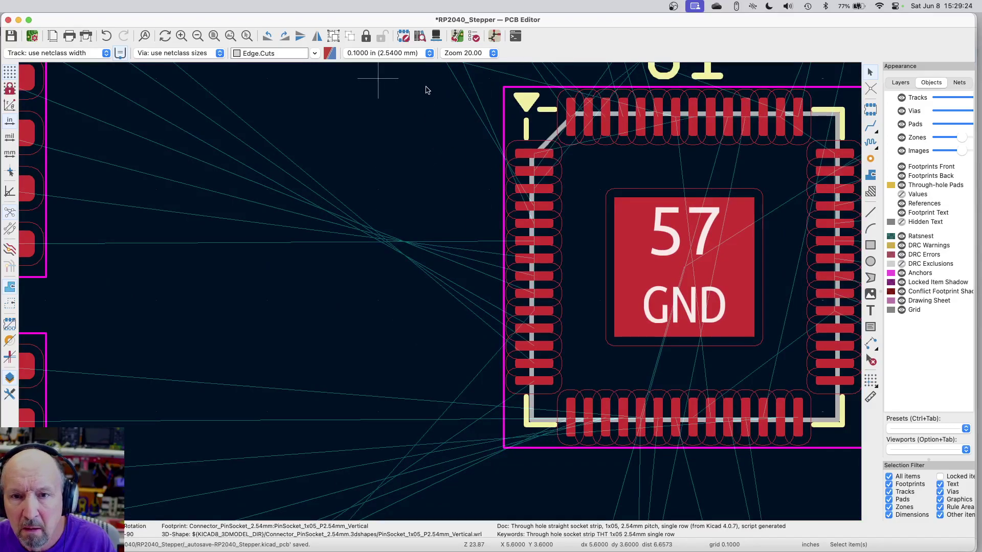
In the Schematic Editor, swap two labels on U4, putting SM2C on input pin 1 and SM1A on input pin 7, and save the schematic.
left_click(491, 39)
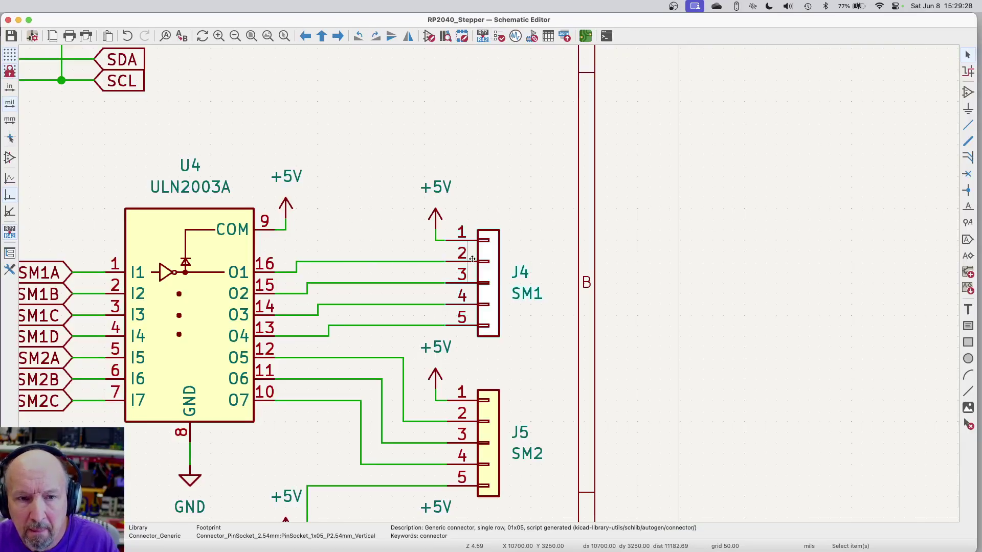
scroll(472, 259, "down", 4)
scroll(472, 259, "up", 2)
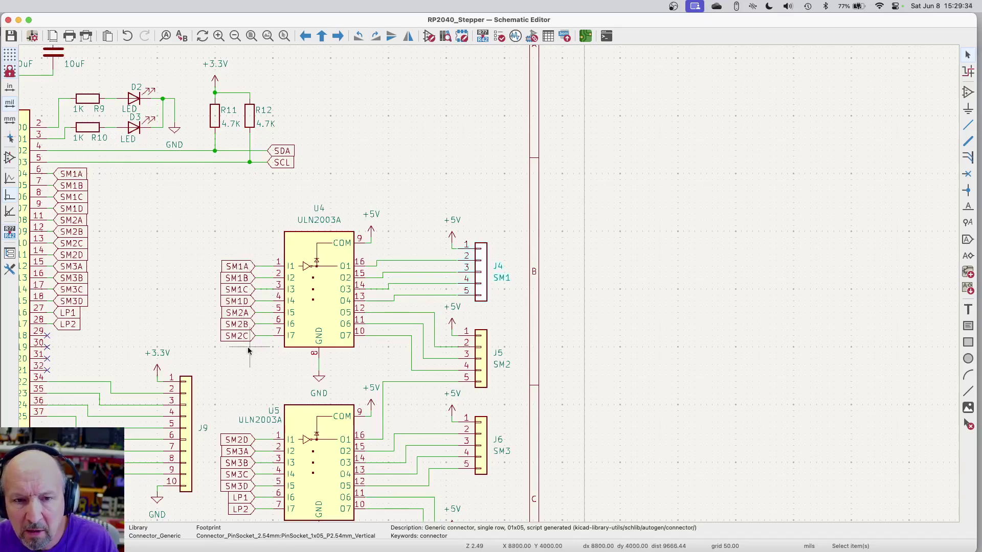
key("Escape")
key("m")
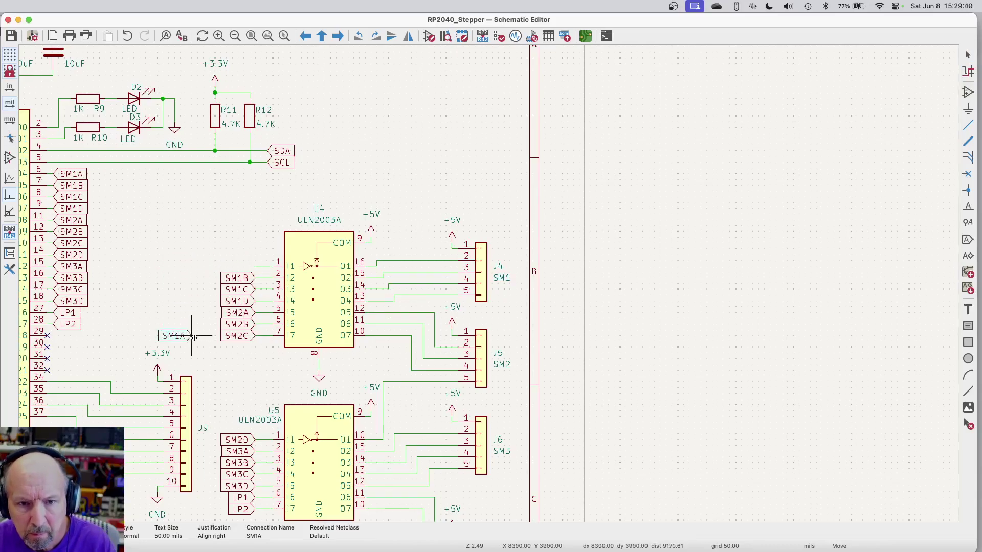
left_click(195, 336)
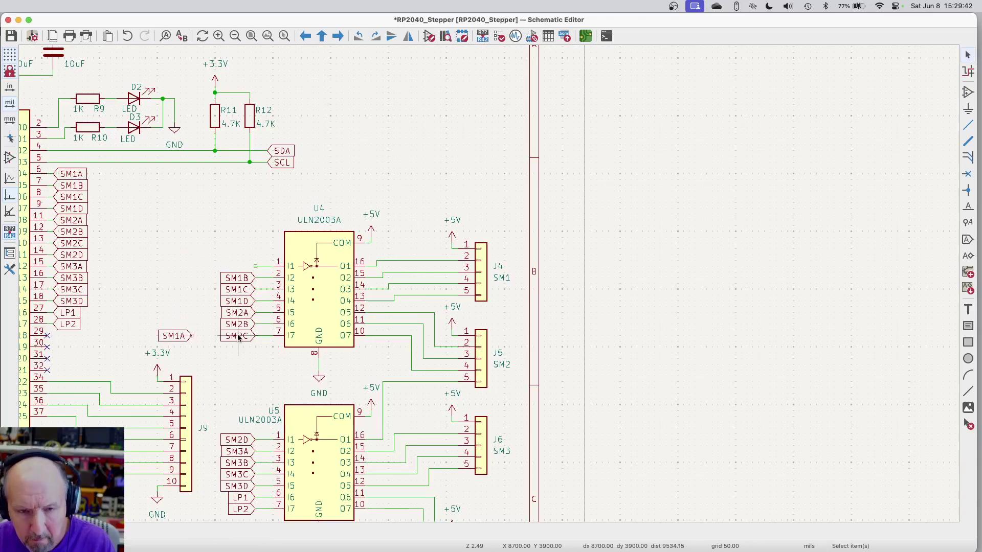
key("m")
left_click(254, 267)
scroll(220, 337, "up", 5)
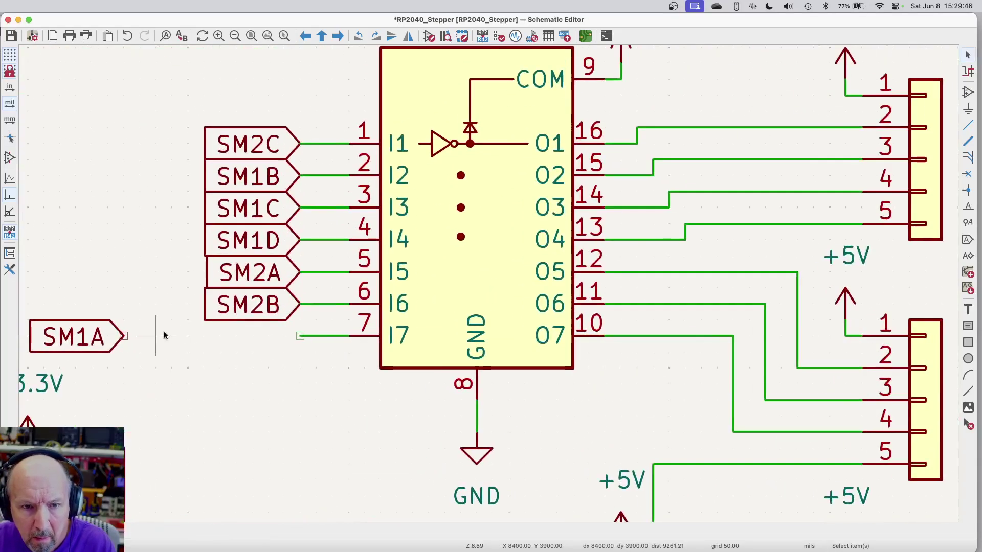
key("m")
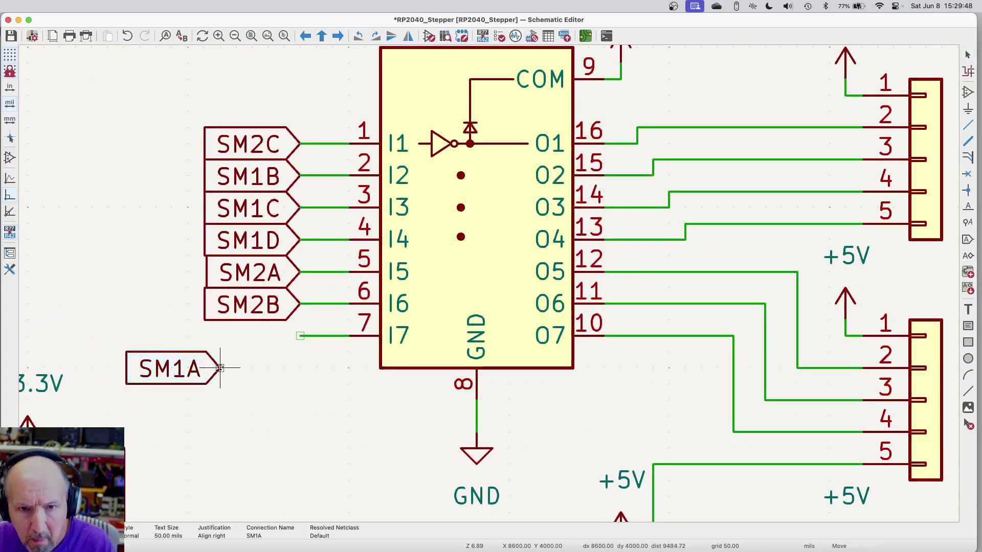
left_click(300, 336)
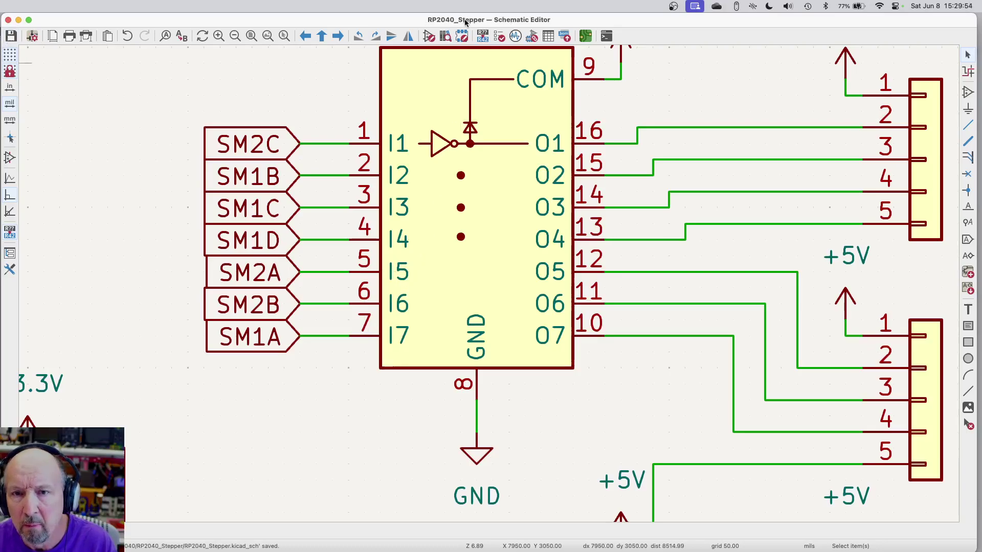
Switch to the PCB Editor and update the board from the schematic to apply the swapped SM2C and SM1A nets on U4.
left_click(586, 35)
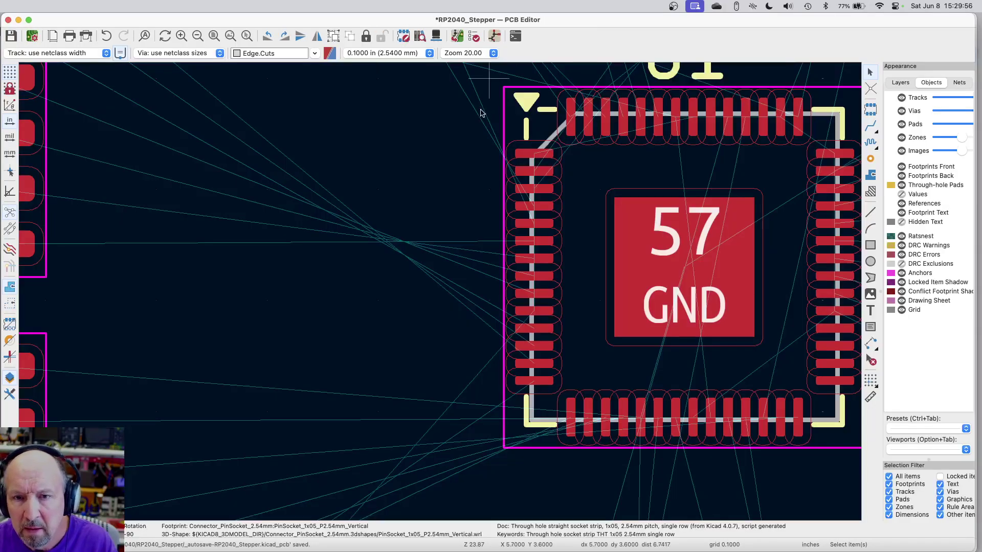
left_click(457, 38)
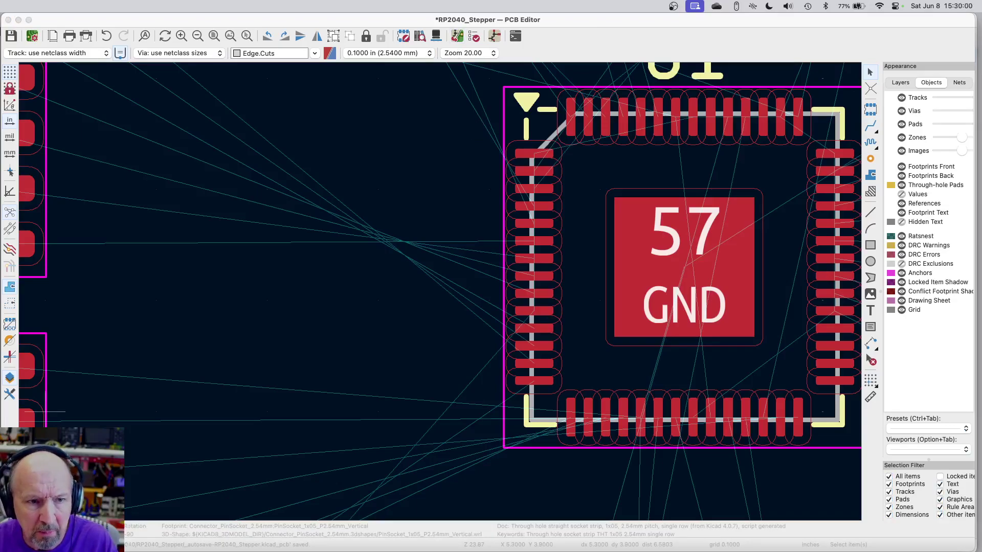
left_click_drag(302, 252, 451, 227)
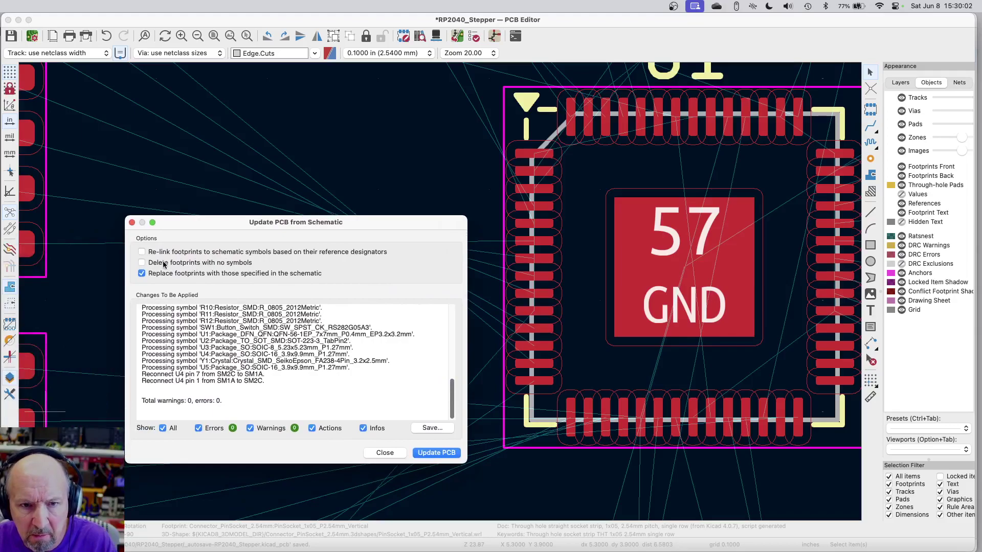
left_click(436, 453)
left_click(385, 453)
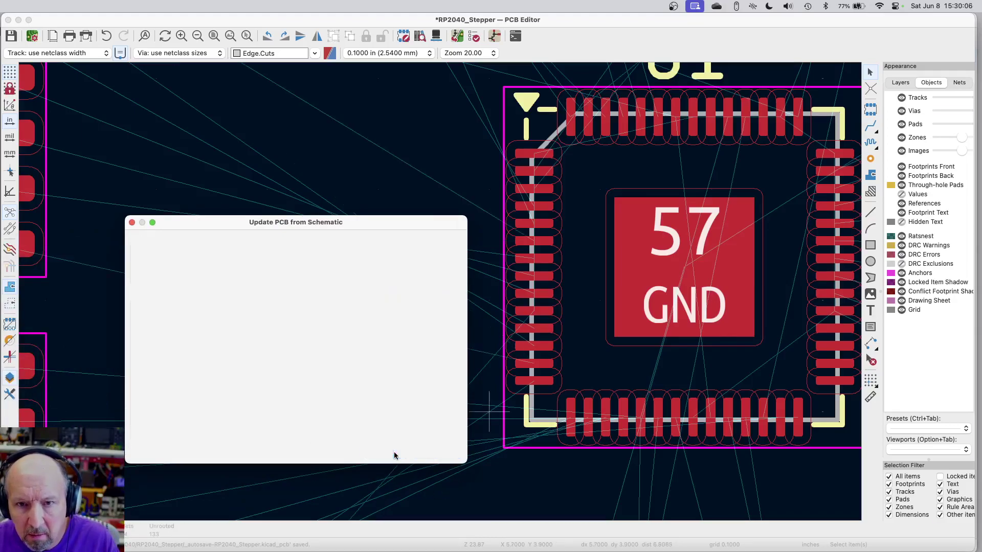
In the Schematic Editor, swap two labels on U4, putting SM2B on input pin 2 and SM1B on input pin 6.
scroll(529, 341, "down", 4)
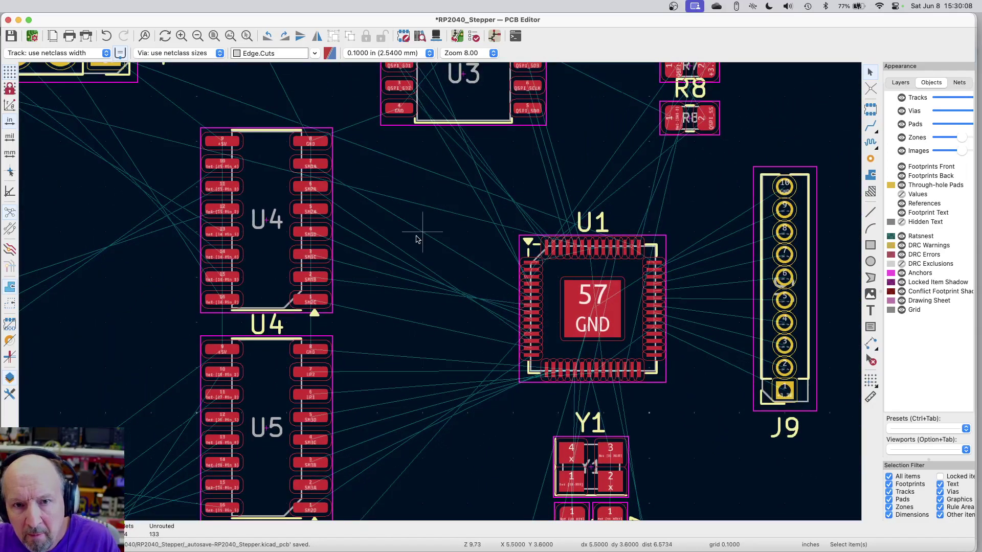
scroll(445, 233, "up", 6)
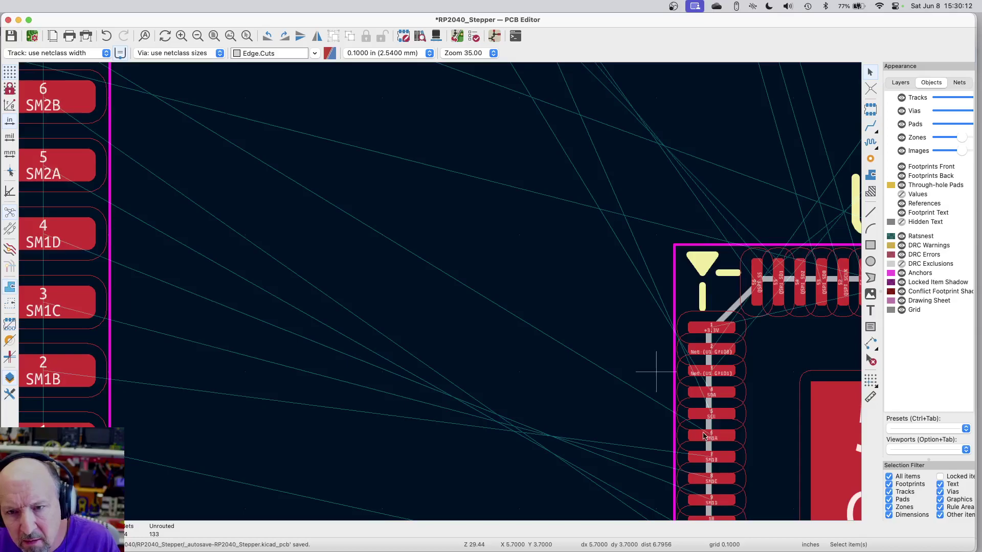
scroll(393, 322, "down", 2)
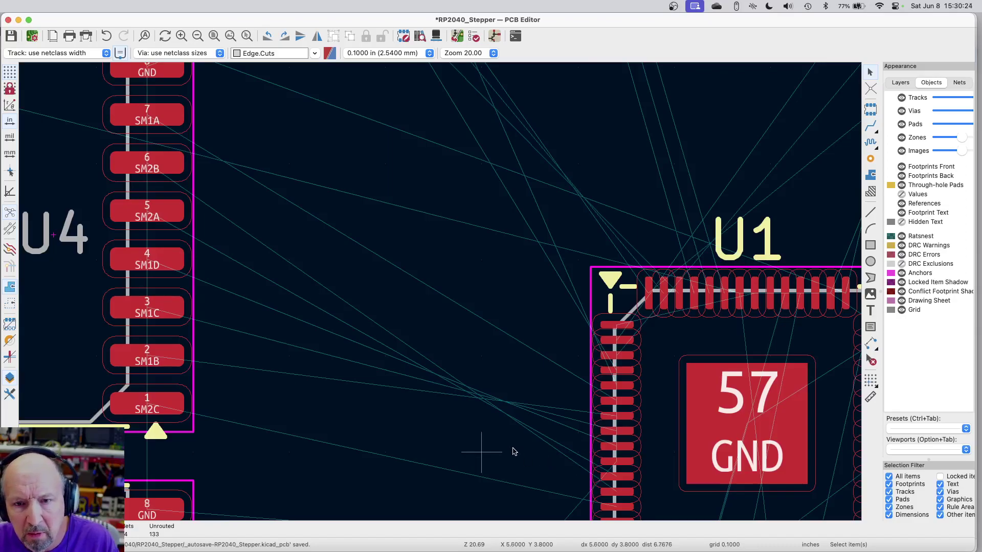
left_click(493, 38)
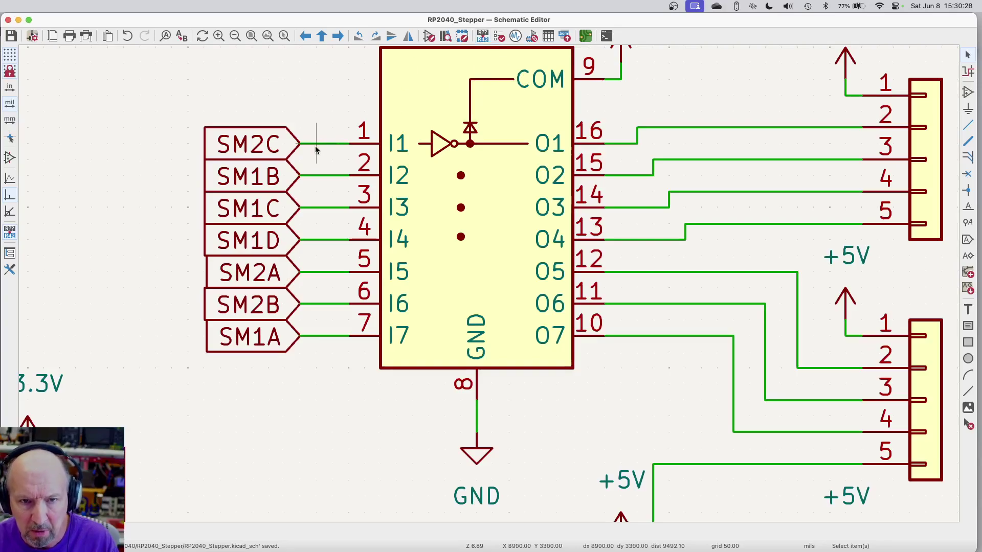
left_click(244, 303)
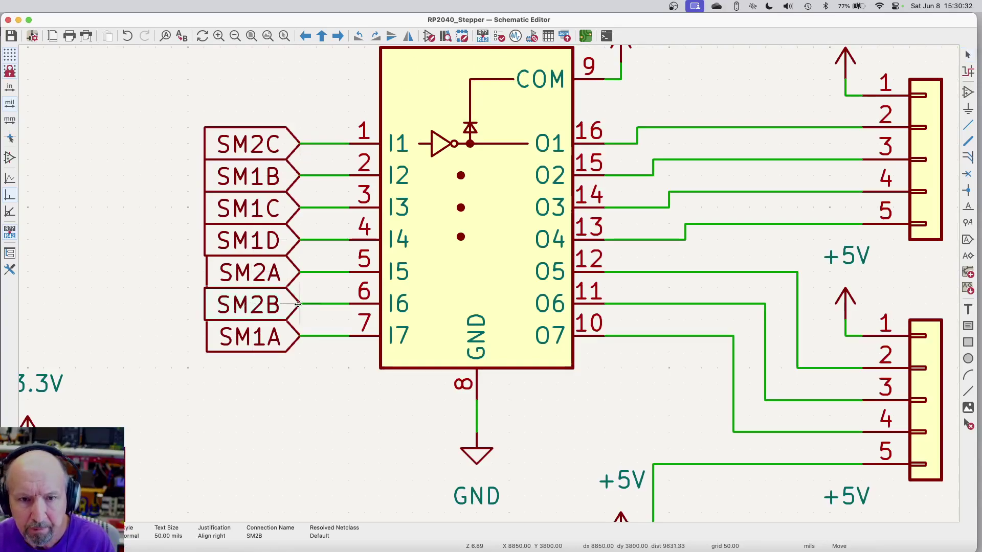
key("m")
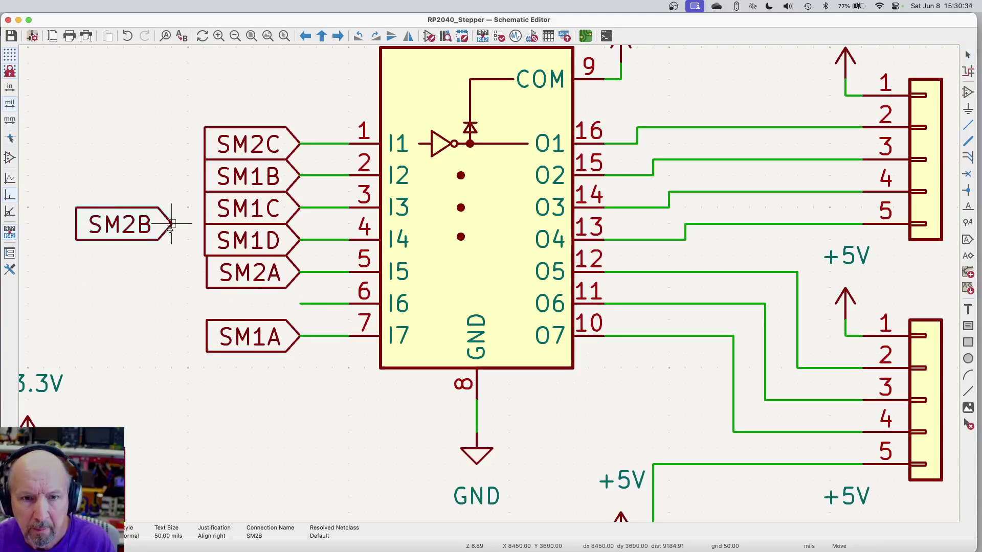
left_click(170, 176)
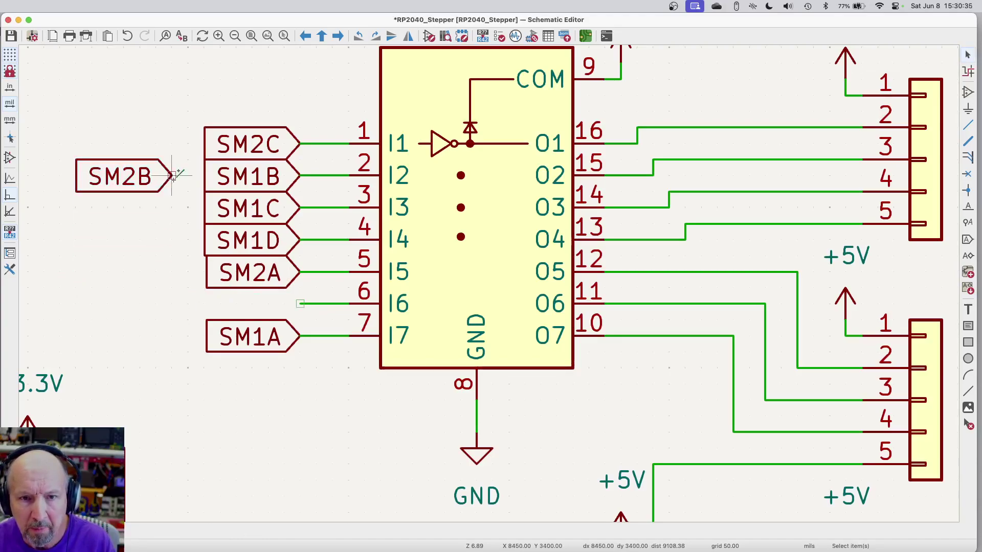
left_click(254, 178)
key("m")
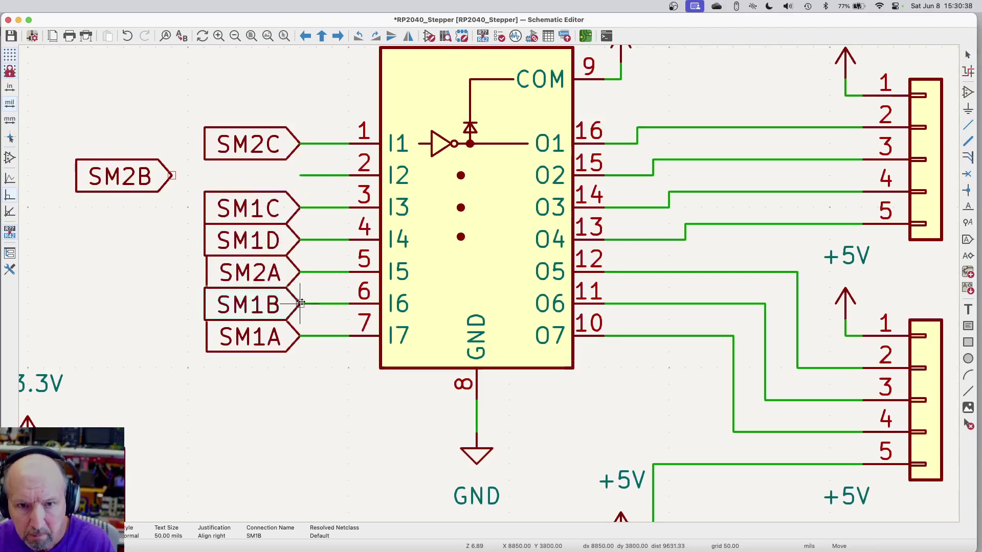
left_click(301, 303)
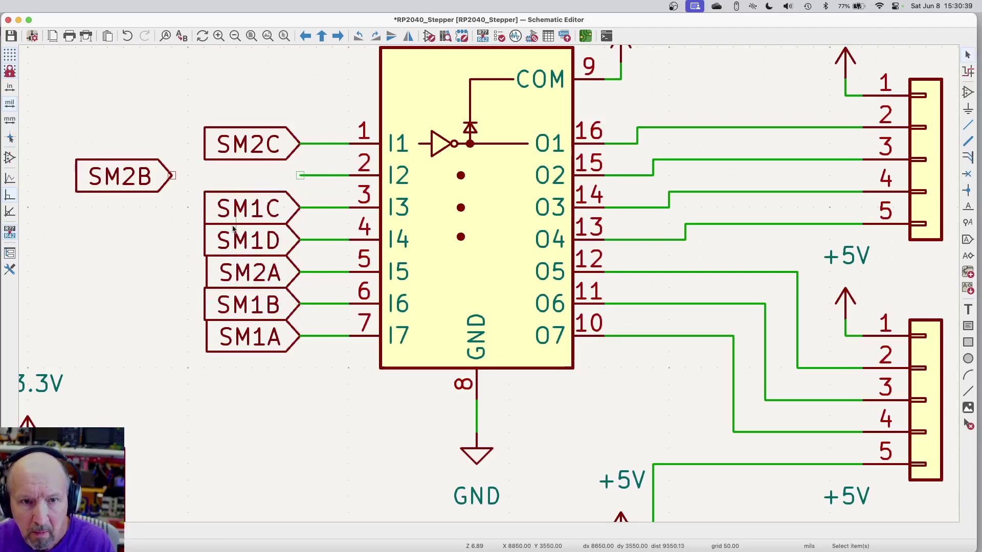
left_click(127, 177)
key("m")
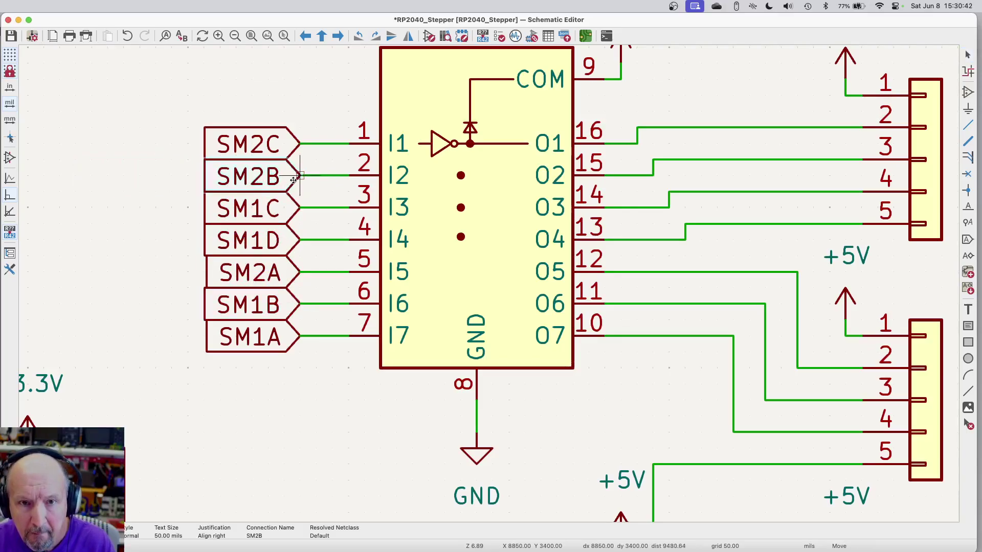
left_click(300, 176)
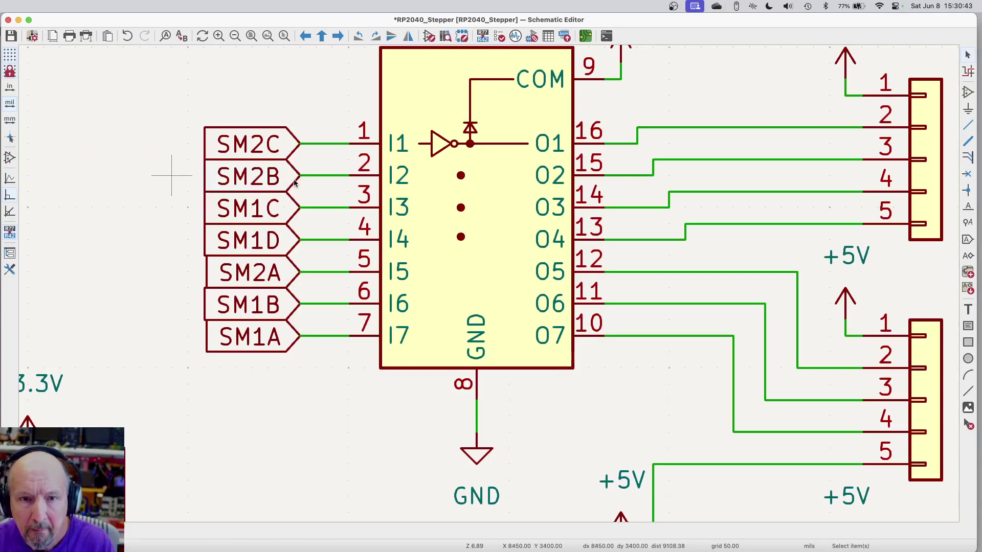
Swap labels SM1C and SM2A on U4, putting SM2A on input pin 3 and SM1C on pin 5, and save the schematic.
left_click(254, 209)
key("m")
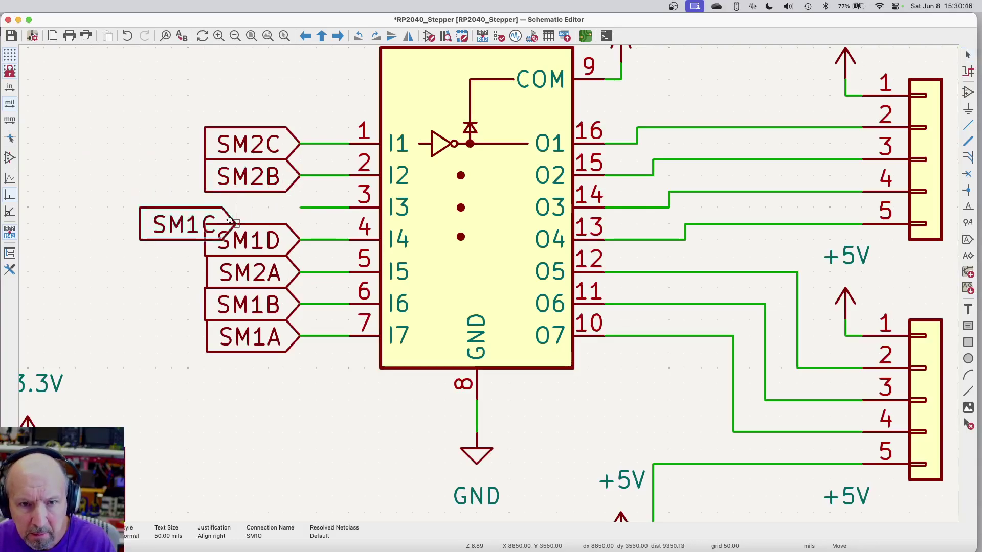
left_click(177, 269)
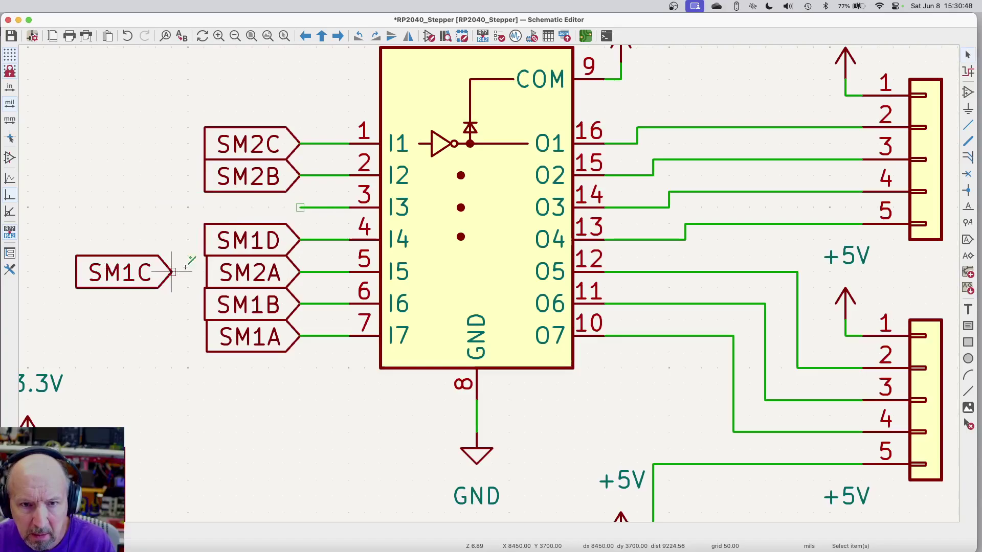
left_click(250, 272)
key("m")
left_click(301, 209)
left_click(121, 276)
key("m")
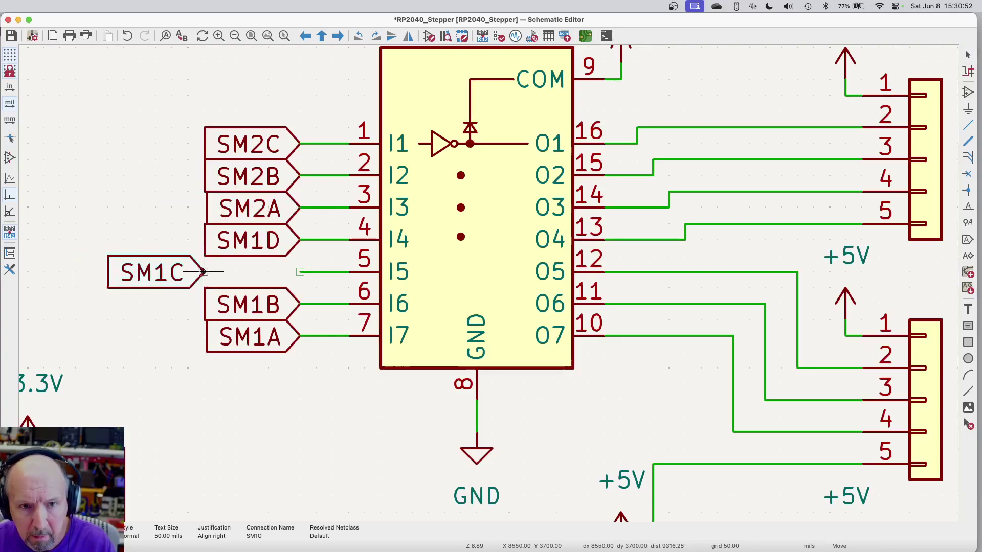
left_click(301, 272)
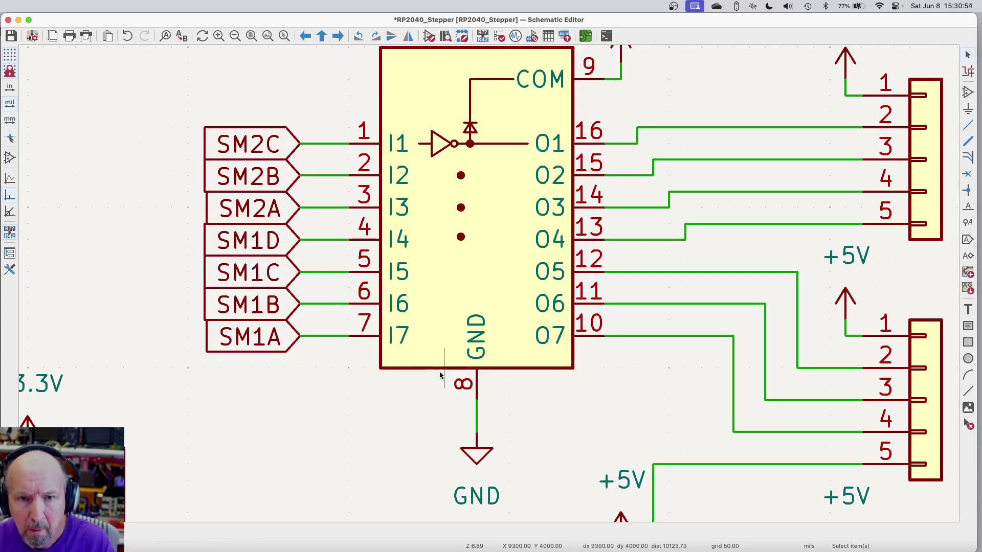
left_click(11, 35)
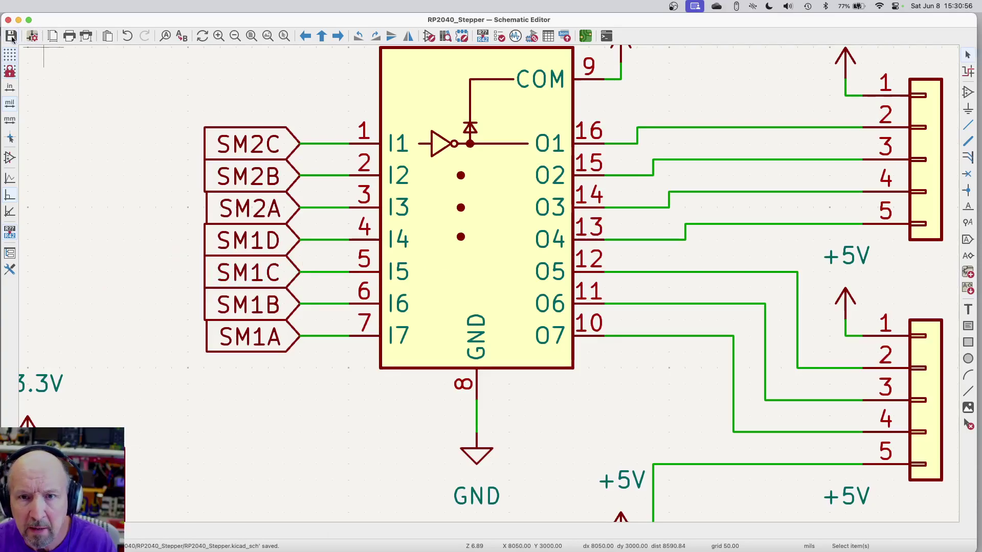
Switch to the PCB Editor and update the board from the schematic with the new net assignments on U4 pins 2, 3, 5 and 6.
left_click(586, 36)
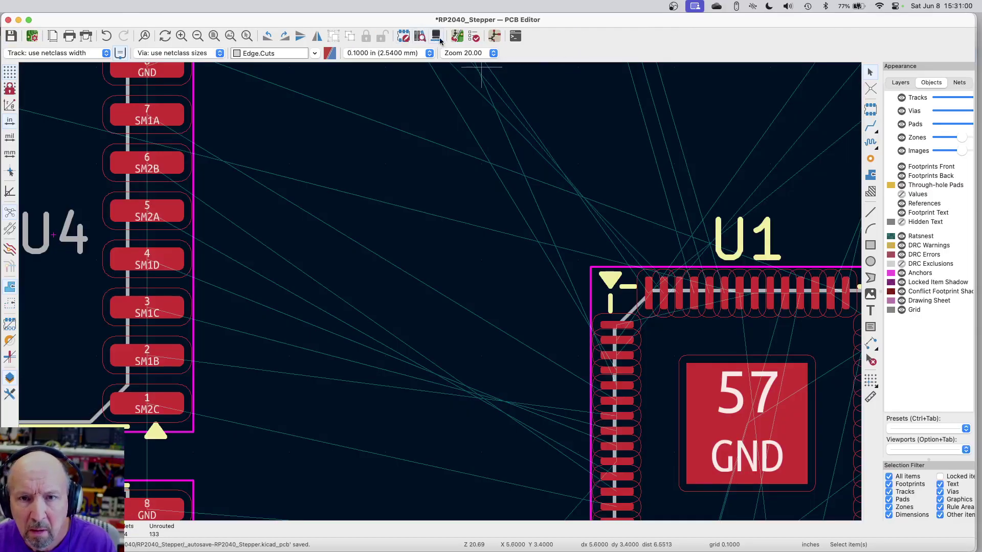
left_click(456, 37)
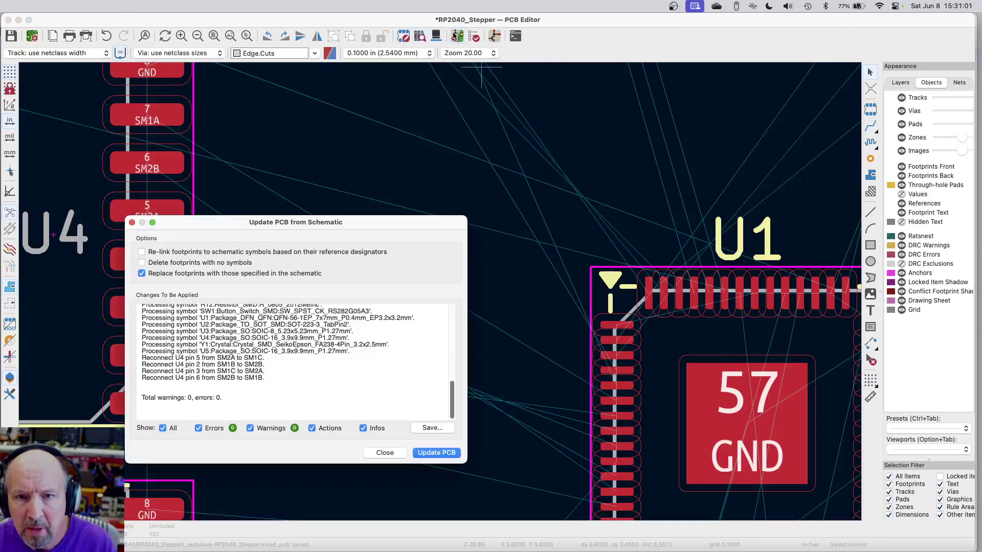
left_click(429, 454)
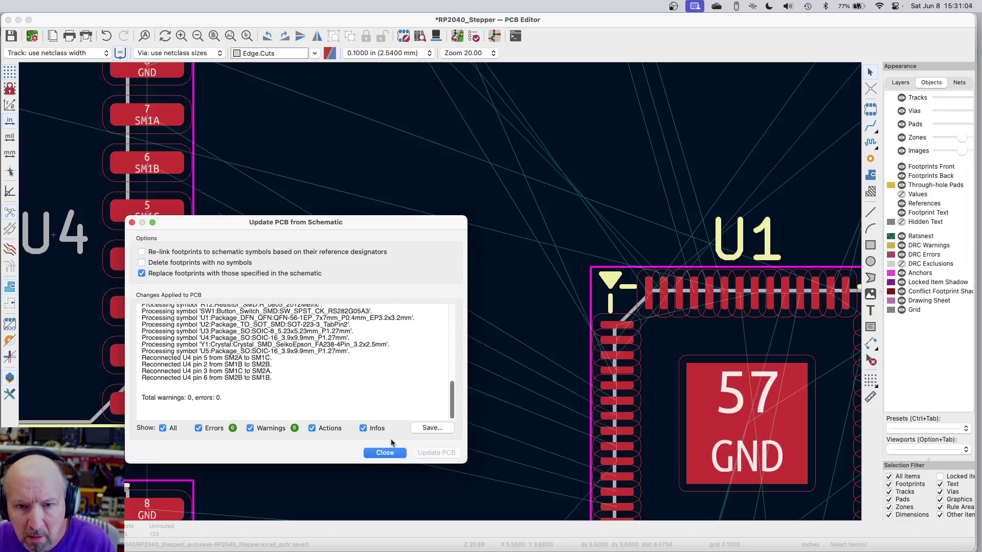
left_click(390, 452)
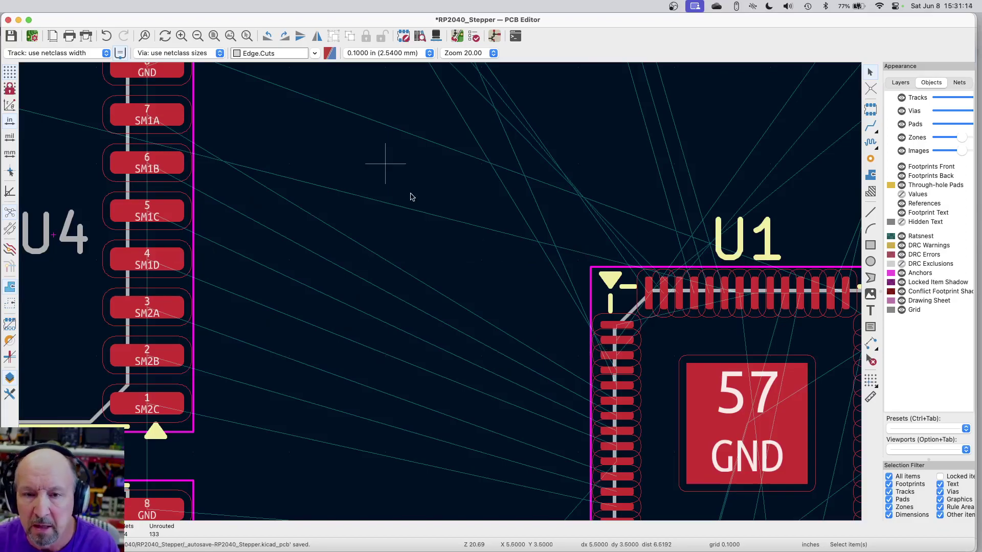
In the Schematic Editor, detach labels SM2D, SM3A and SM3B from U5's inputs and park them in a column beside pins 7, 6 and 5.
scroll(420, 196, "down", 5)
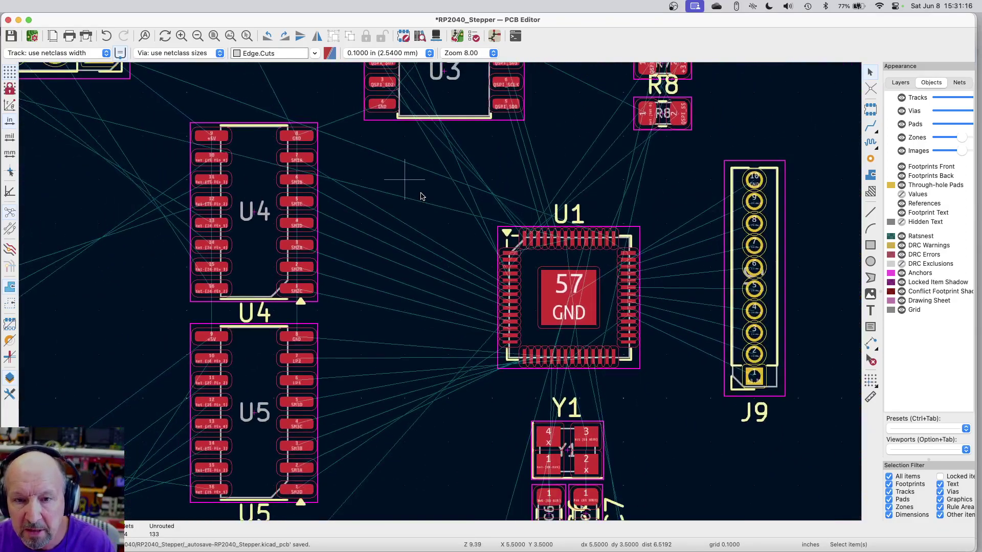
scroll(518, 371, "up", 6)
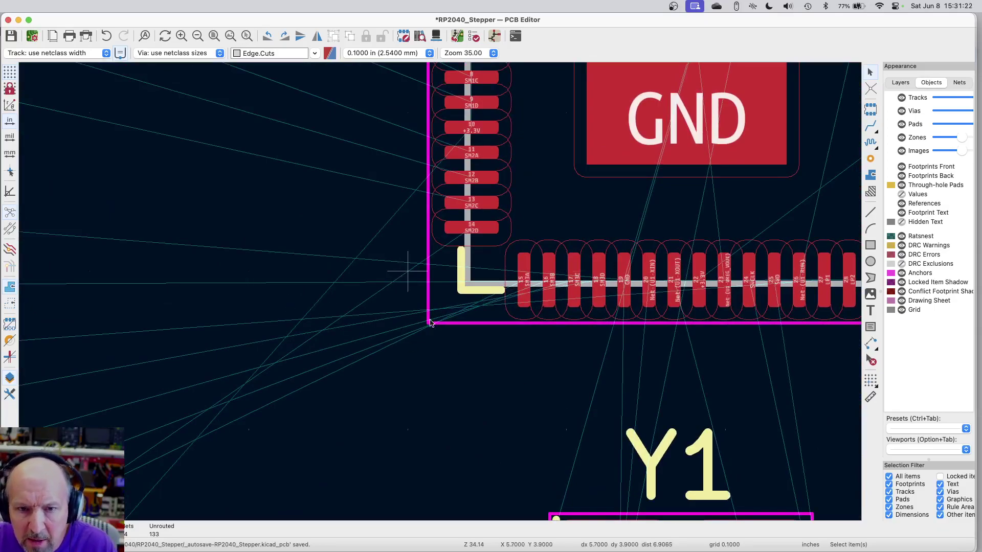
scroll(446, 280, "down", 5)
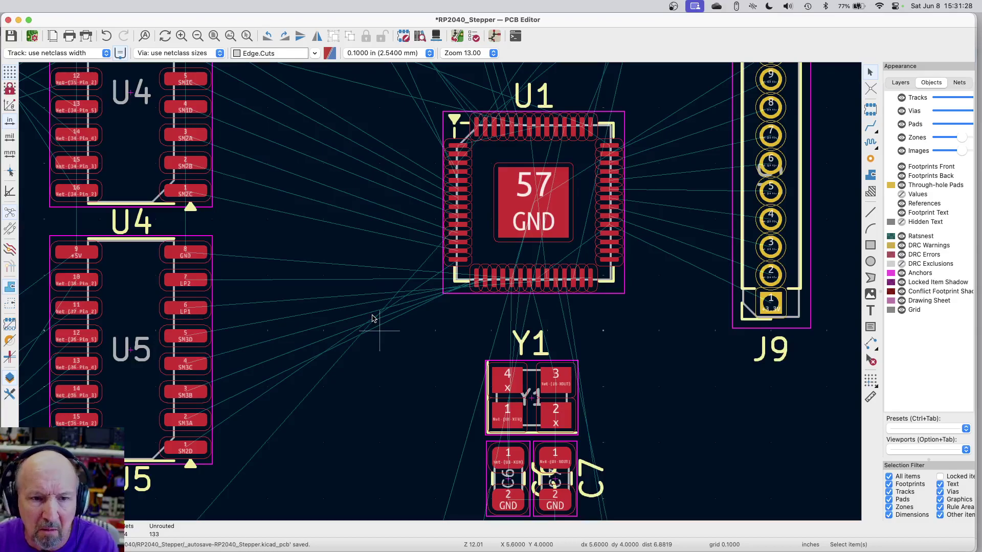
left_click(494, 37)
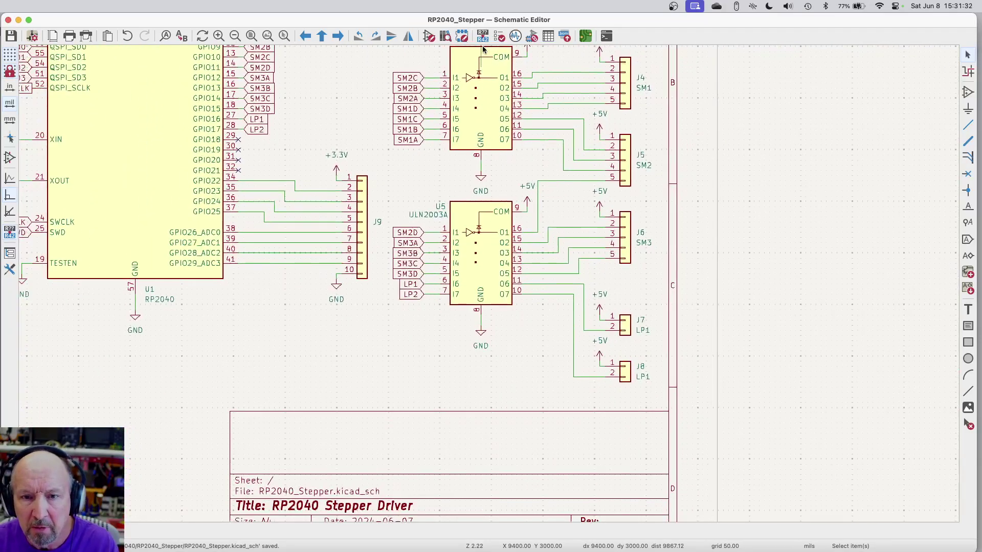
scroll(421, 246, "up", 5)
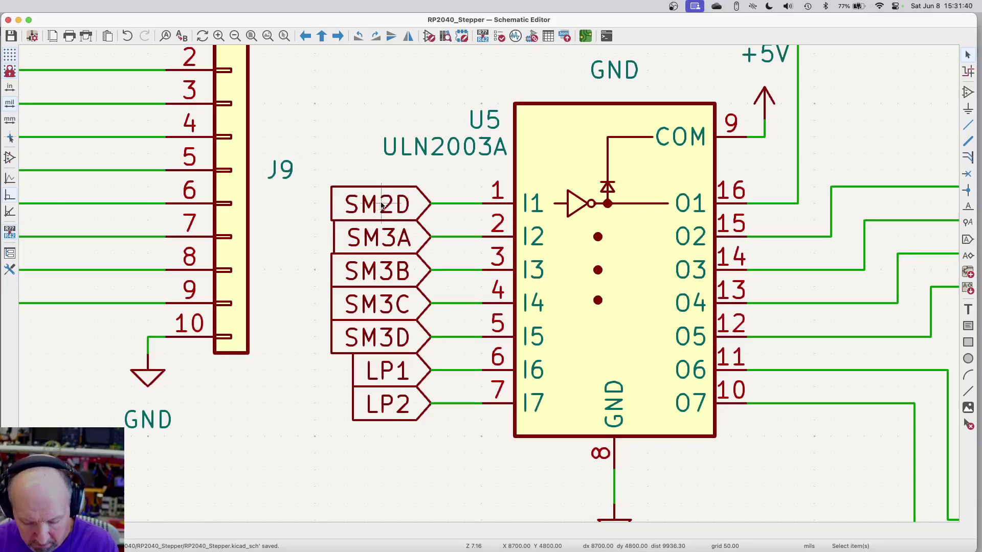
left_click_drag(381, 205, 333, 405)
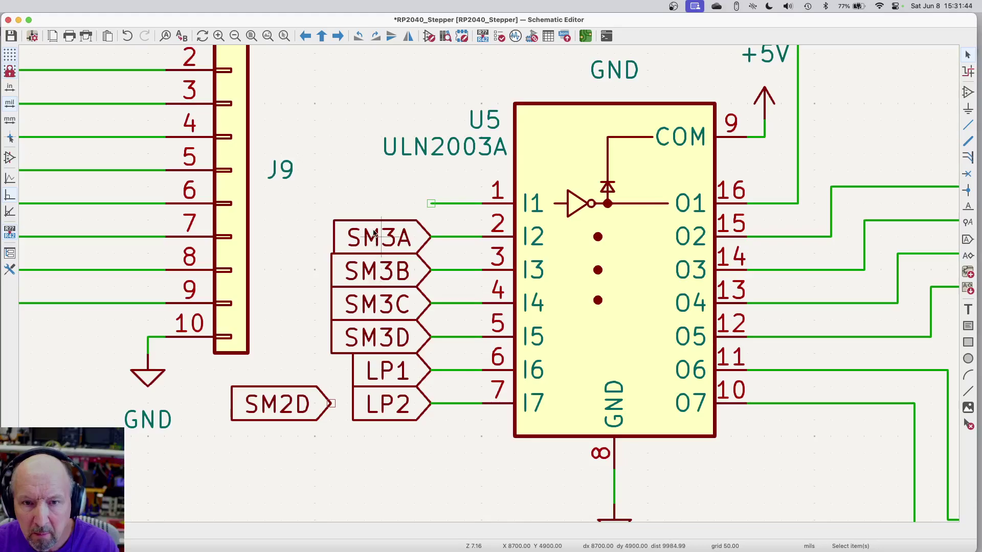
mouse_move(374, 232)
left_mouse_down()
mouse_move(373, 303)
mouse_move(330, 352)
mouse_move(334, 368)
left_mouse_up()
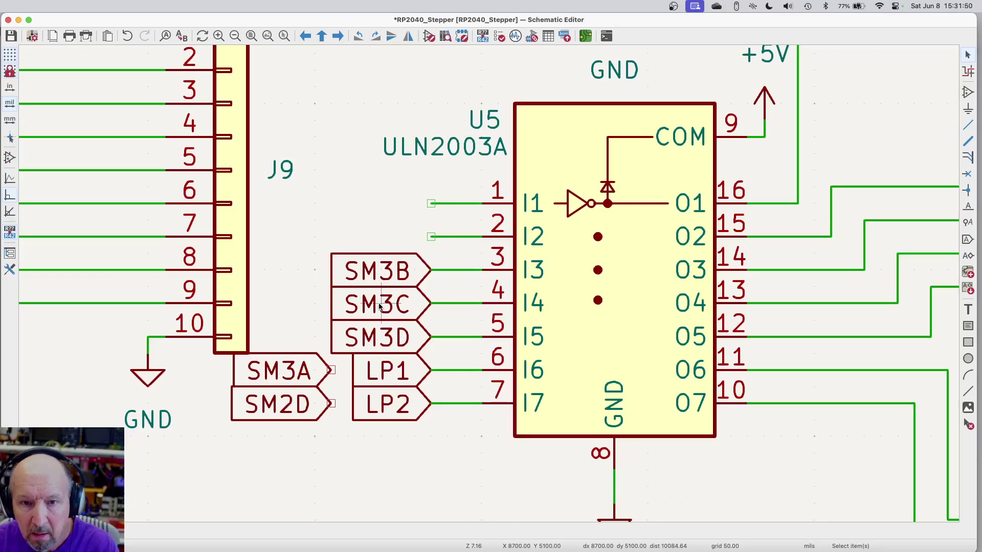
key("m")
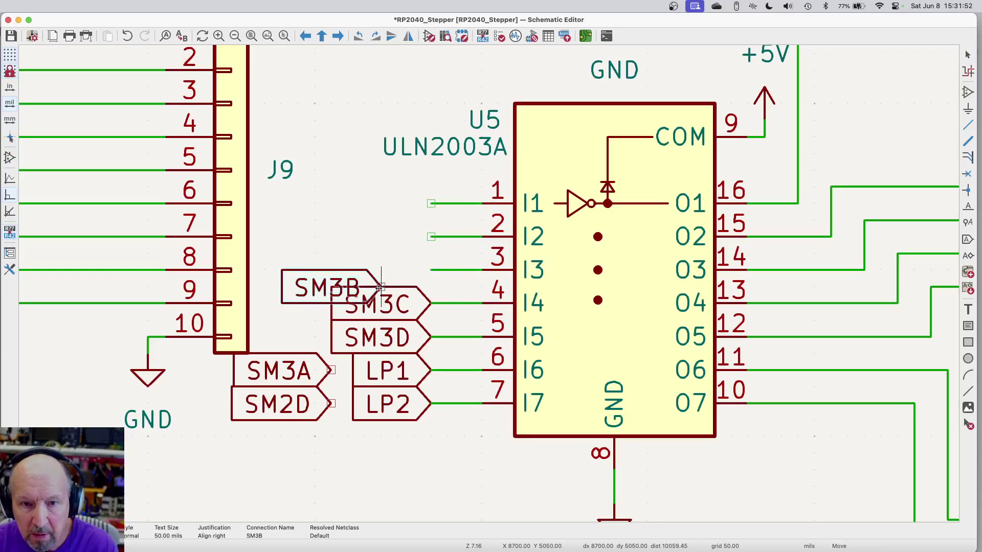
left_click(330, 335)
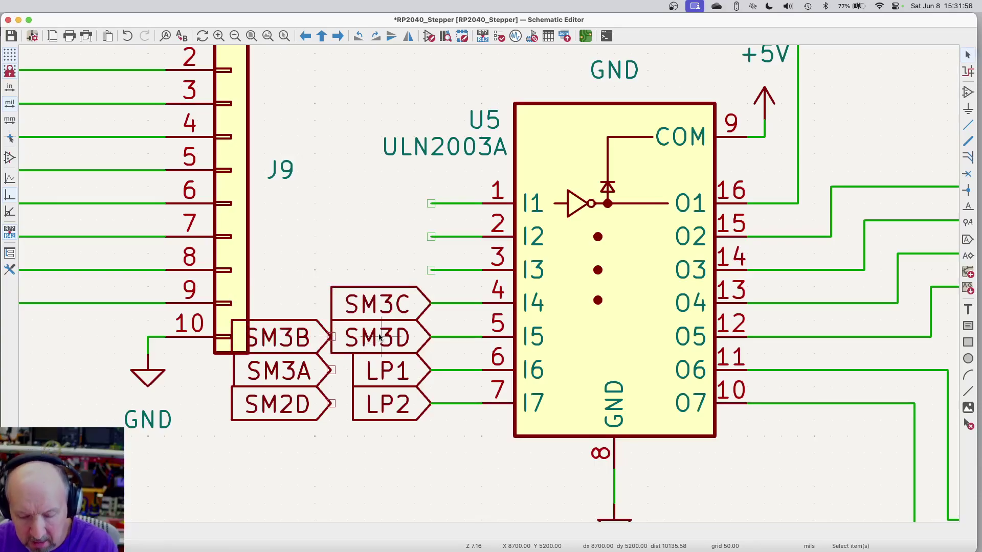
Attach label SM3D to U5's input pin 3, LP1 to pin 2 and LP2 to pin 1.
key("m")
left_click(432, 272)
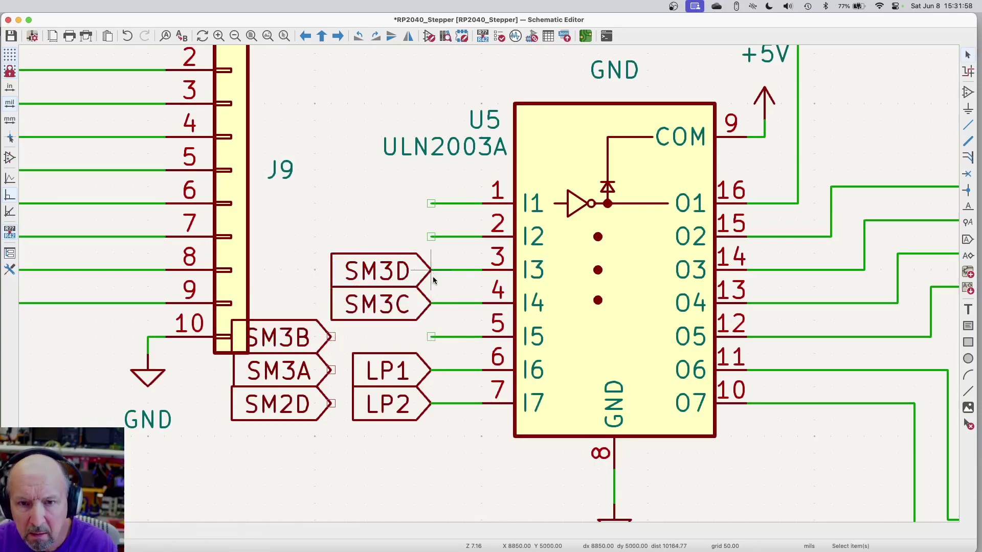
key("m")
left_click(431, 237)
key("m")
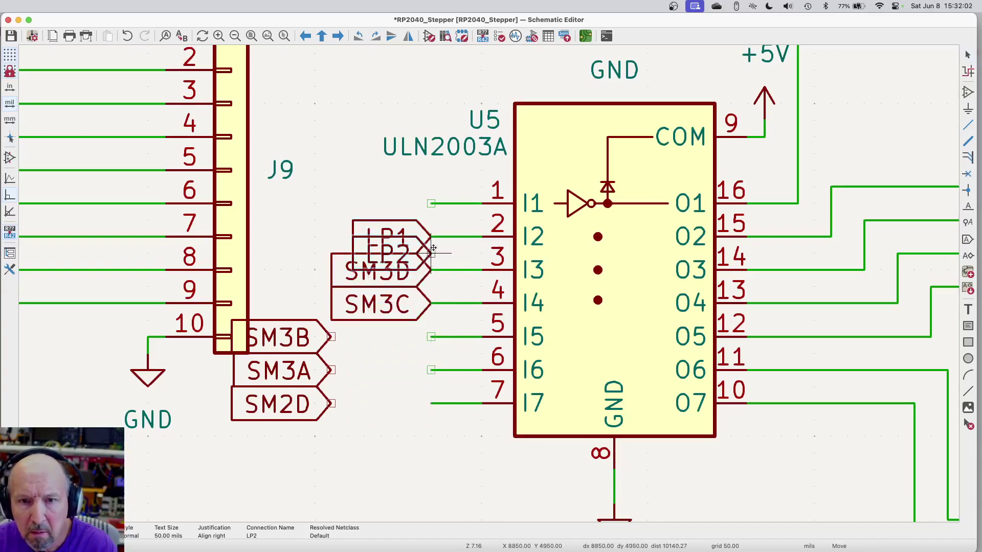
left_click(431, 204)
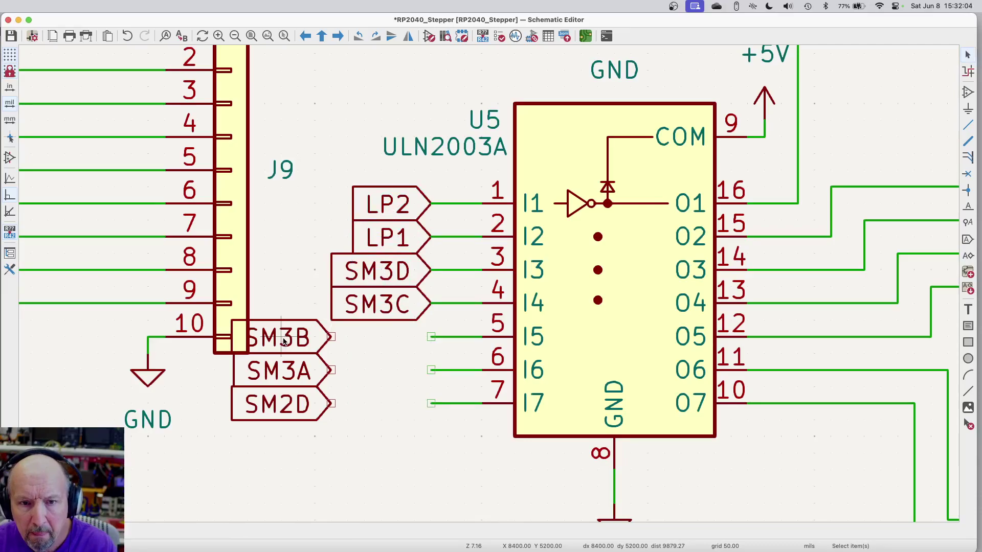
Attach the parked labels SM3B, SM3A and SM2D to U5's input pins 5, 6 and 7, and save the schematic.
key("m")
left_click(427, 340)
key("m")
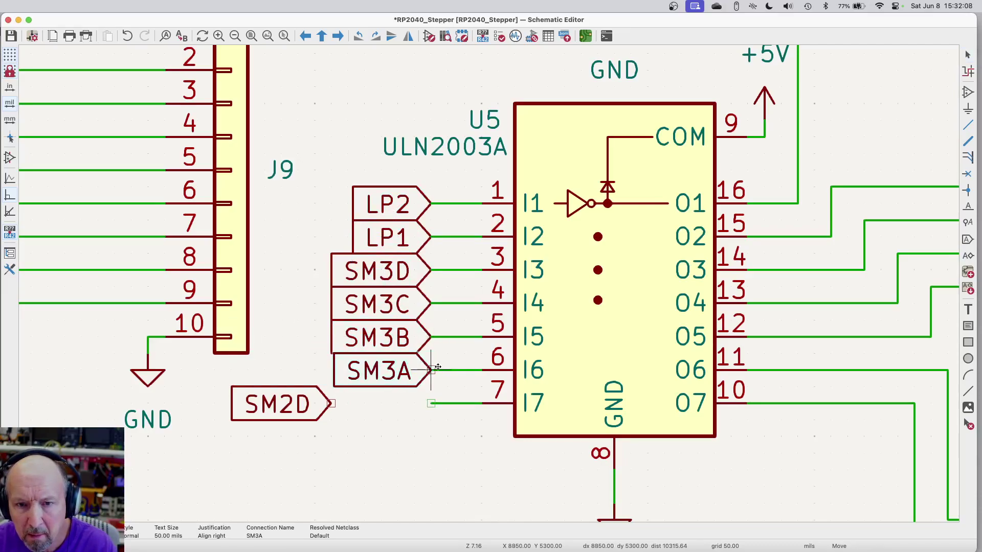
left_click(434, 368)
key("m")
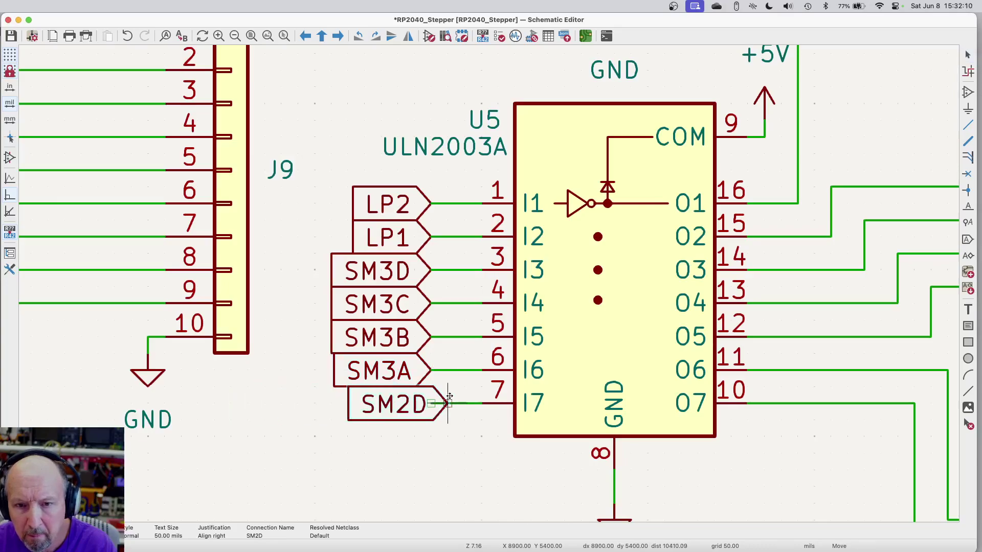
left_click(430, 403)
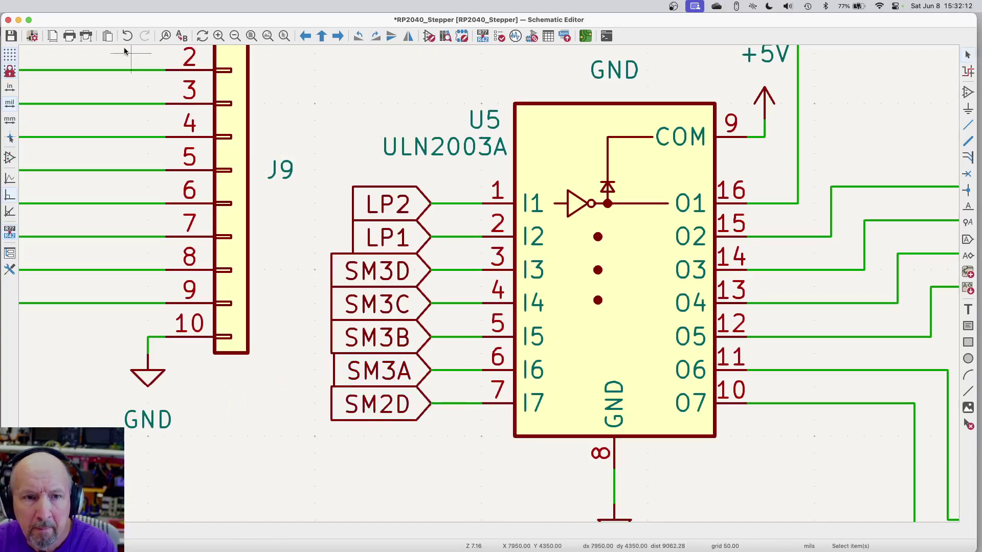
left_click(13, 36)
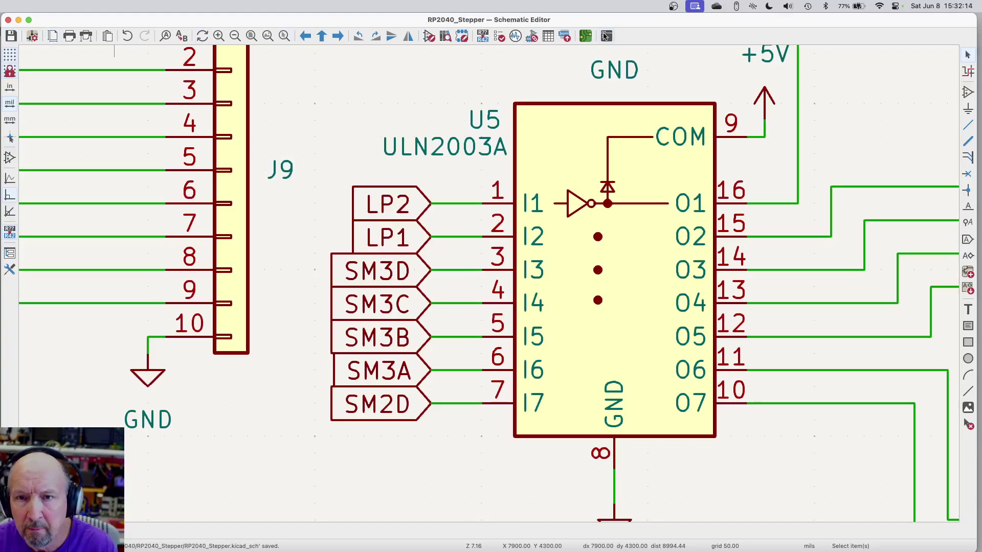
Switch to the PCB Editor and update the board from the schematic with U5's new input assignments.
left_click(587, 36)
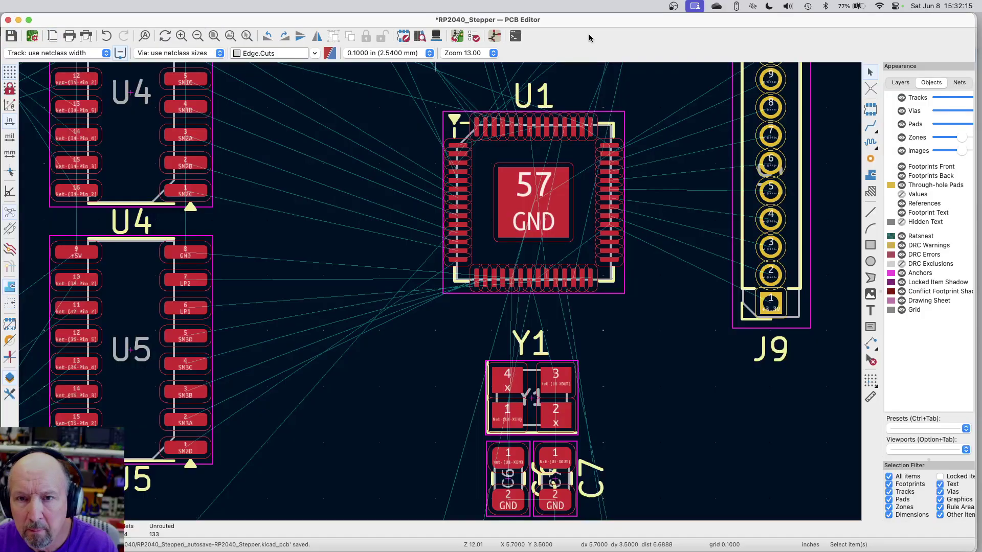
left_click(456, 36)
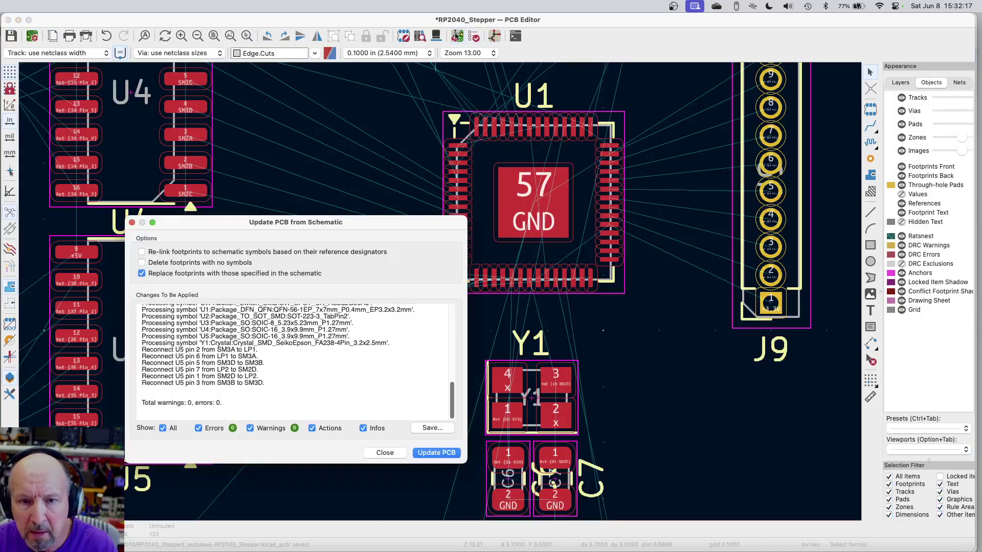
left_click(454, 453)
left_click(394, 453)
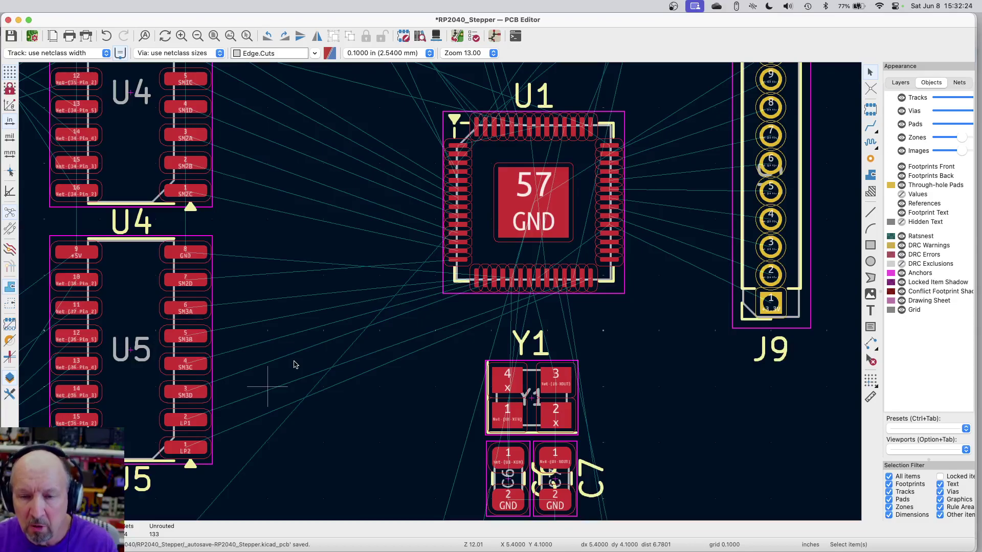
Examine the ratsnest between U5 and U1's lower pads, the overall layout, and the unplaced resistors R5 to R10.
scroll(496, 311, "up", 6)
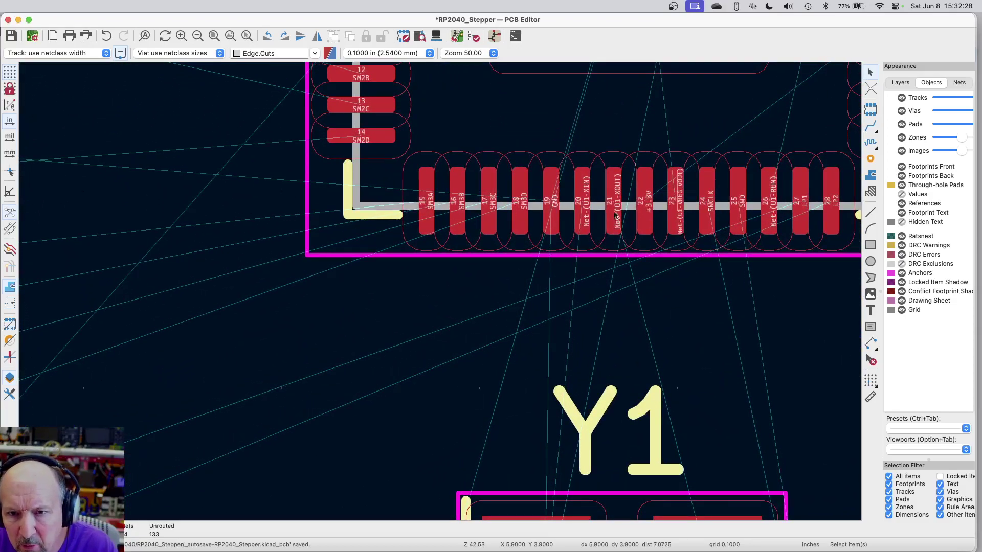
scroll(634, 193, "up", 3)
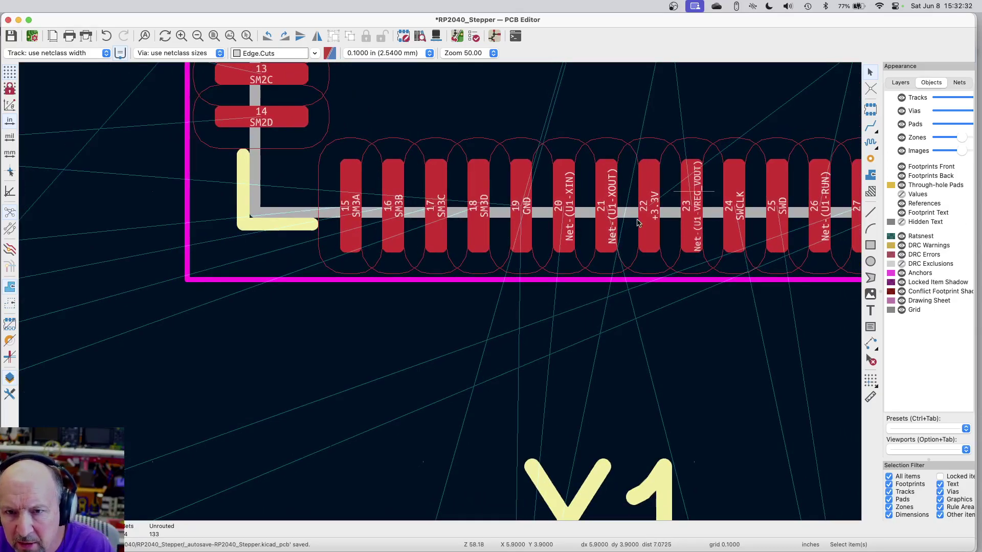
scroll(719, 241, "down", 2)
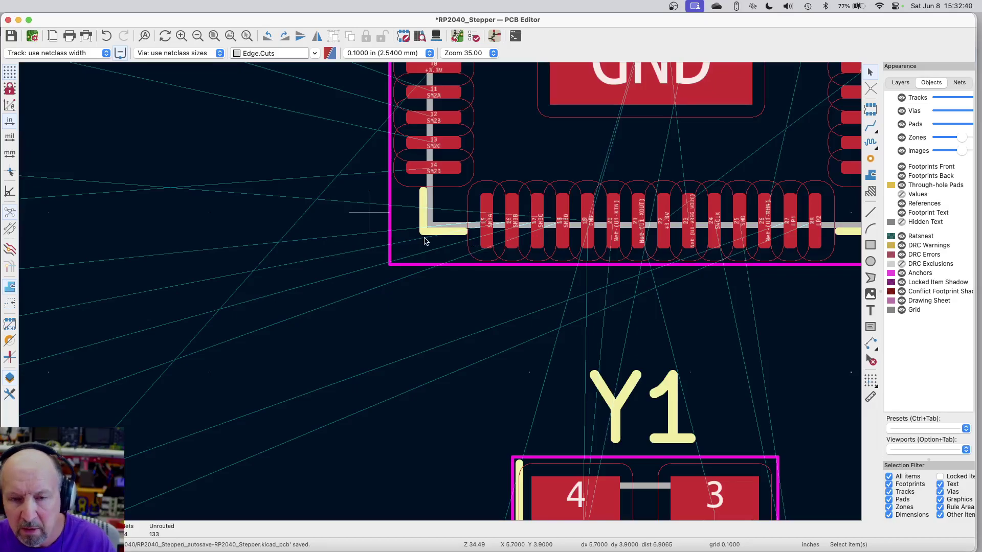
scroll(424, 241, "down", 6)
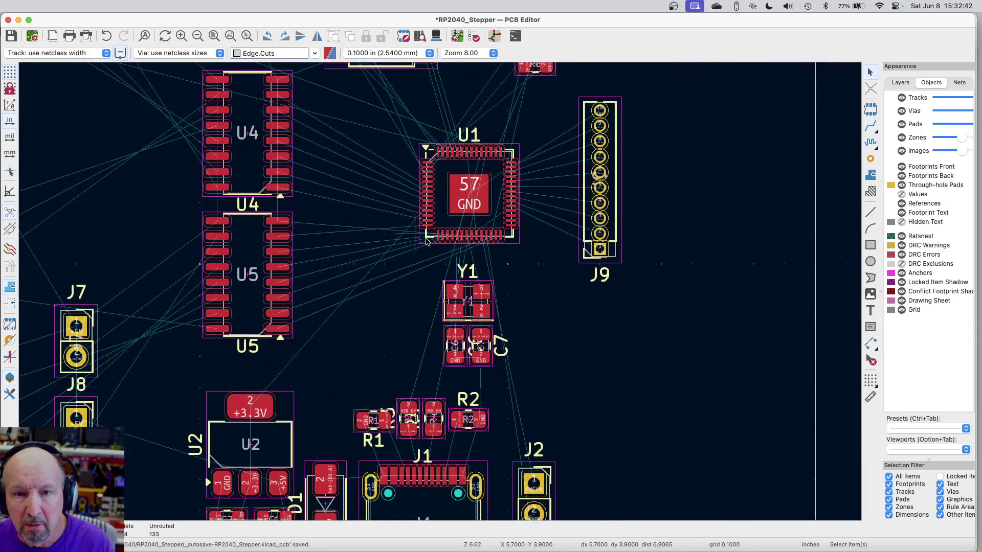
scroll(426, 241, "down", 2)
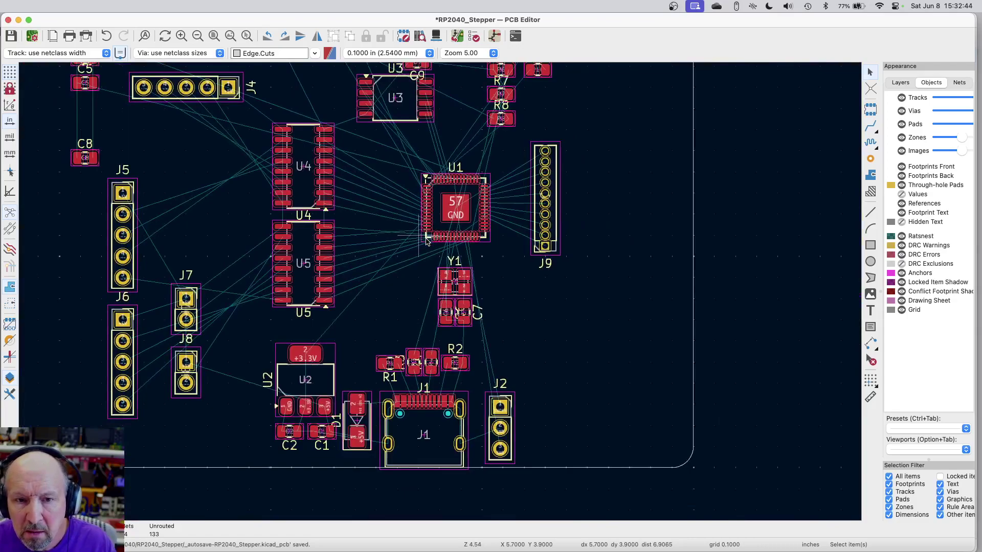
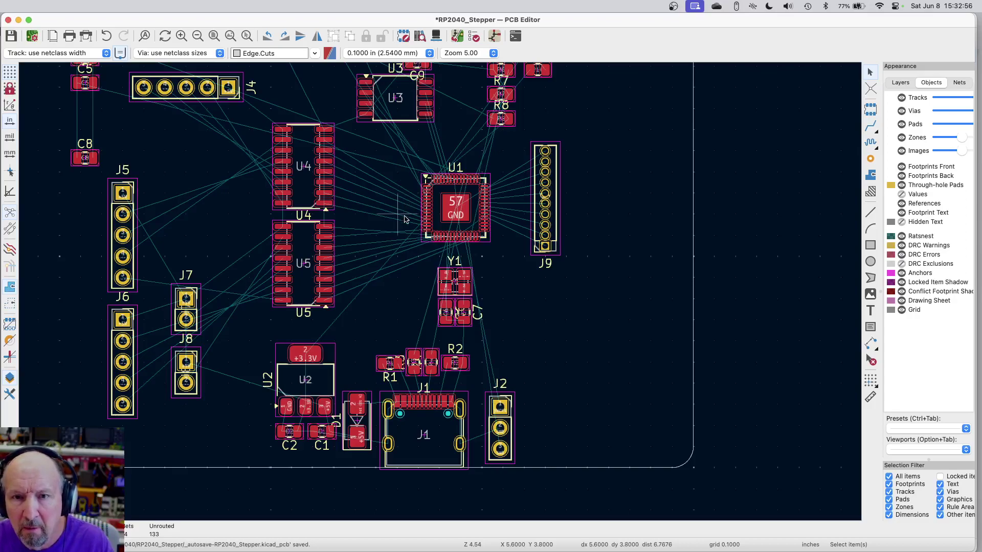
scroll(572, 307, "down", 2)
scroll(574, 311, "up", 2)
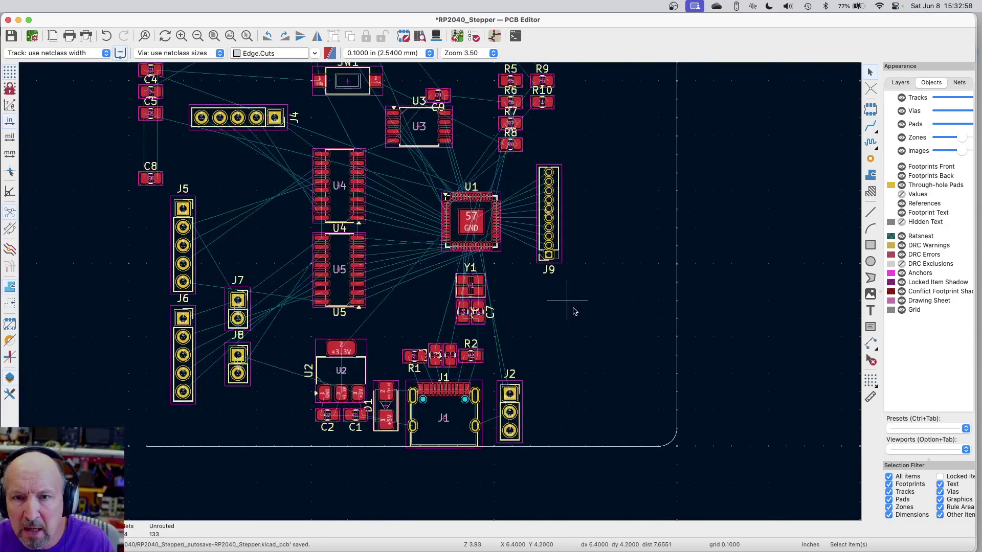
scroll(573, 286, "down", 1)
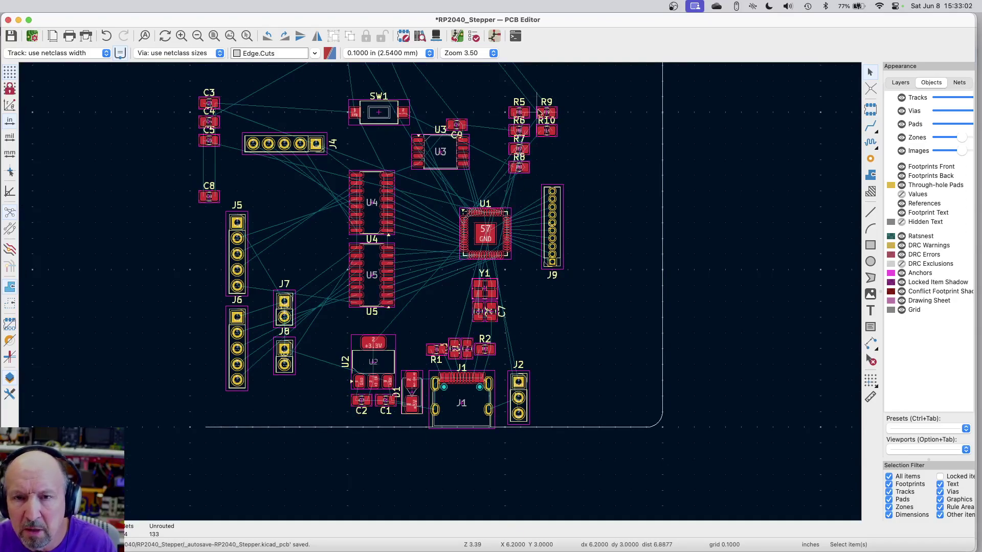
scroll(558, 115, "up", 3)
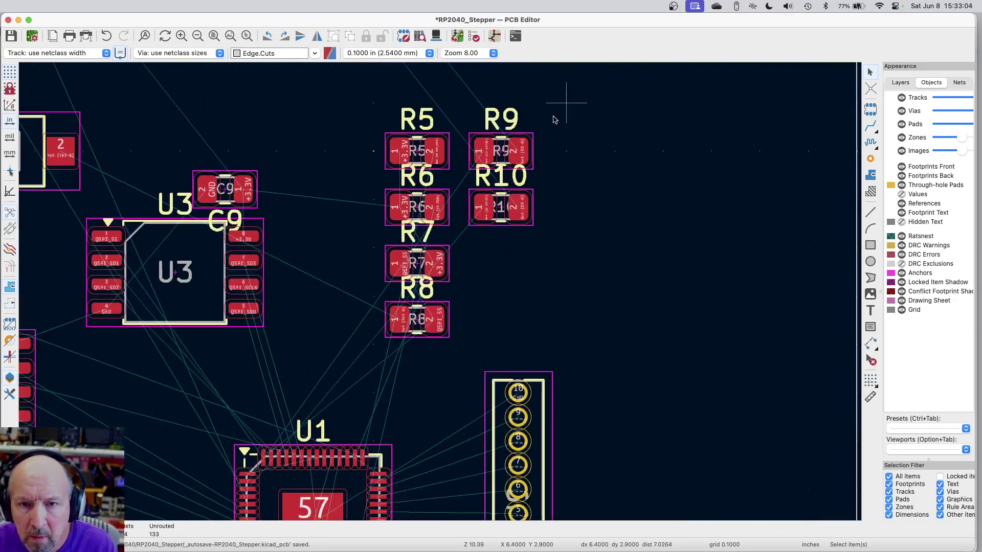
In the Schematic Editor, check how resistors R9, R10 and R6 connect to U1.
left_click(494, 37)
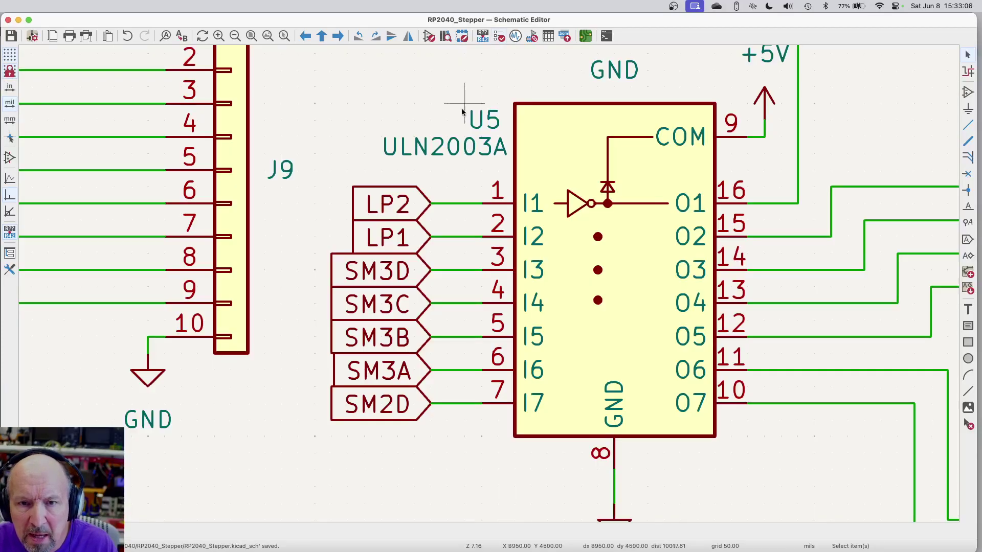
scroll(491, 221, "down", 5)
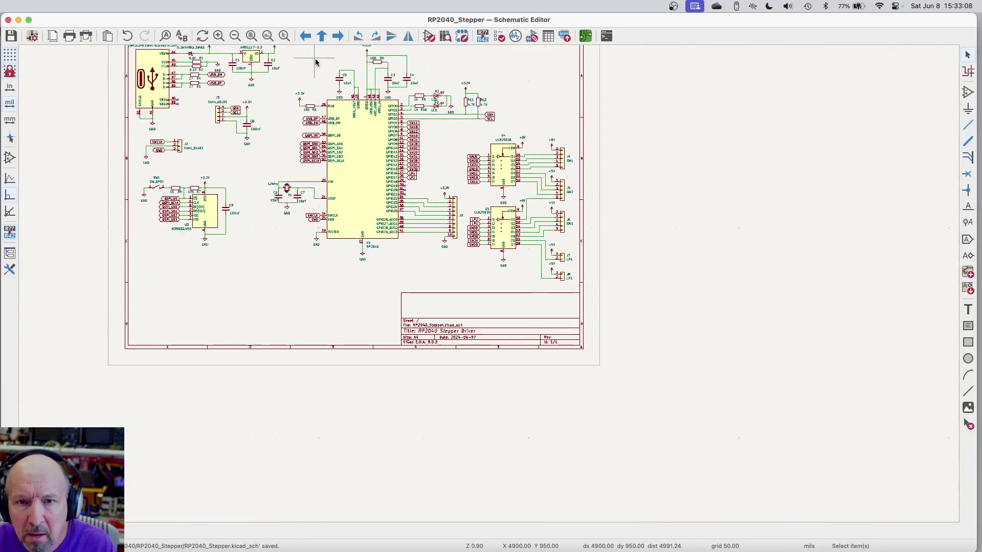
scroll(319, 60, "up", 4)
scroll(589, 91, "up", 4)
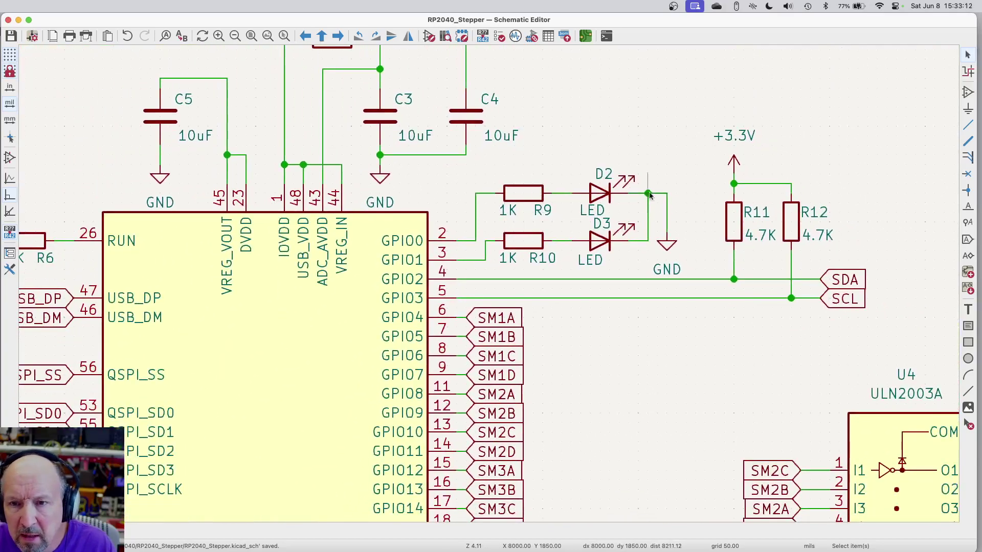
scroll(708, 201, "down", 3)
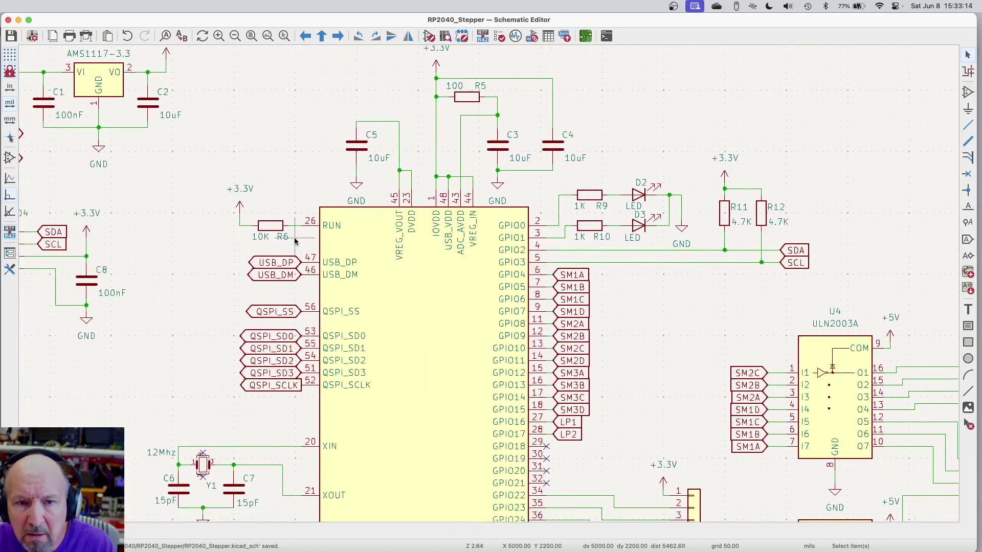
Switch to the PCB Editor and move R6 from the resistor column to the free area below U1, beside Y1 and C7.
left_click(585, 37)
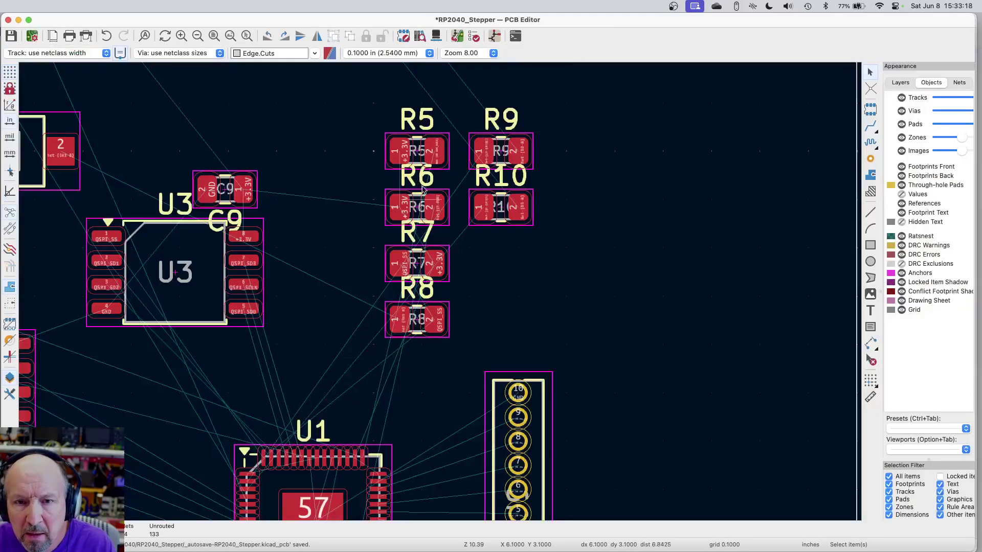
key("m")
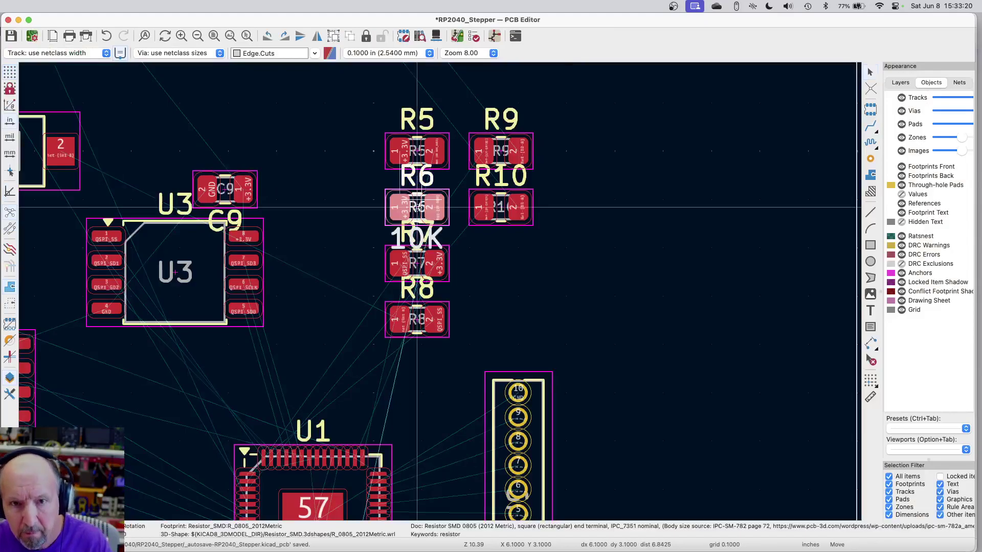
scroll(567, 247, "down", 3)
scroll(583, 283, "down", 1)
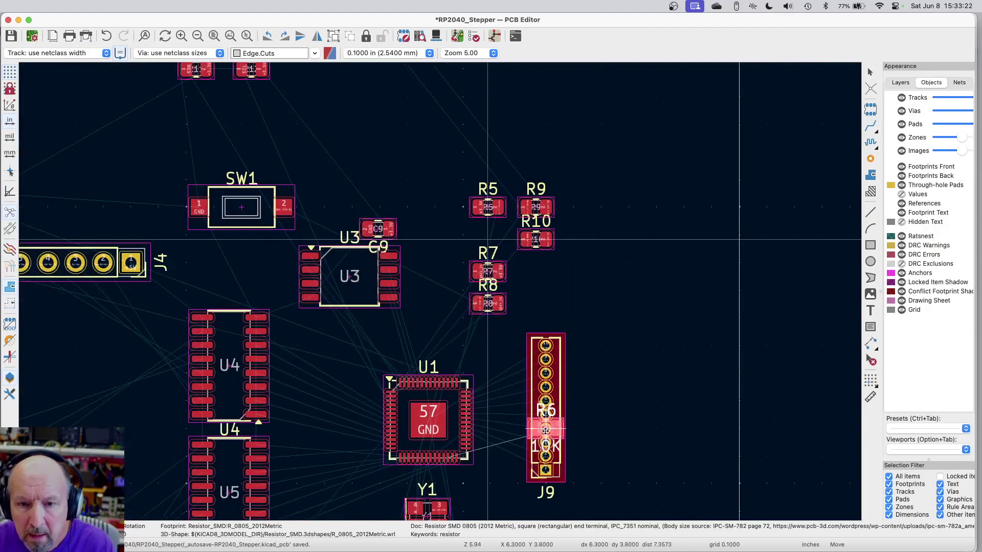
scroll(435, 307, "down", 3)
scroll(440, 377, "up", 6)
scroll(450, 372, "down", 1)
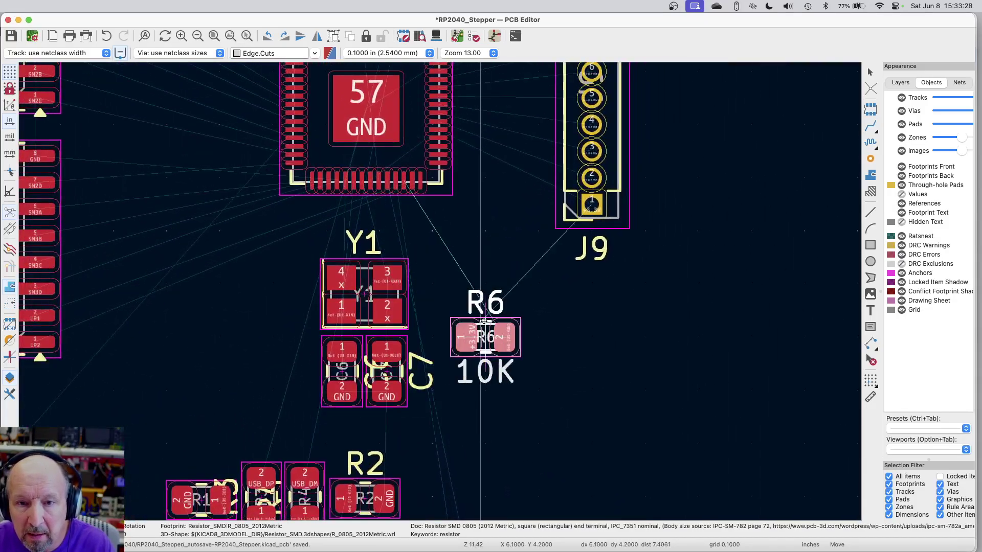
left_click(504, 324)
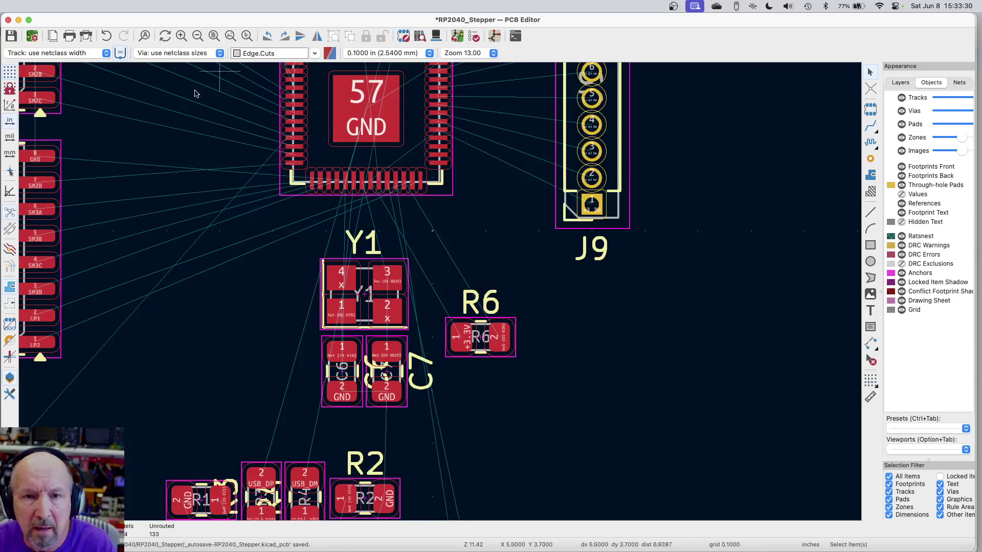
Set the grid to 0.0010 in (0.0254 mm), then rotate R6 upright and place it directly alongside Y1.
left_click(366, 53)
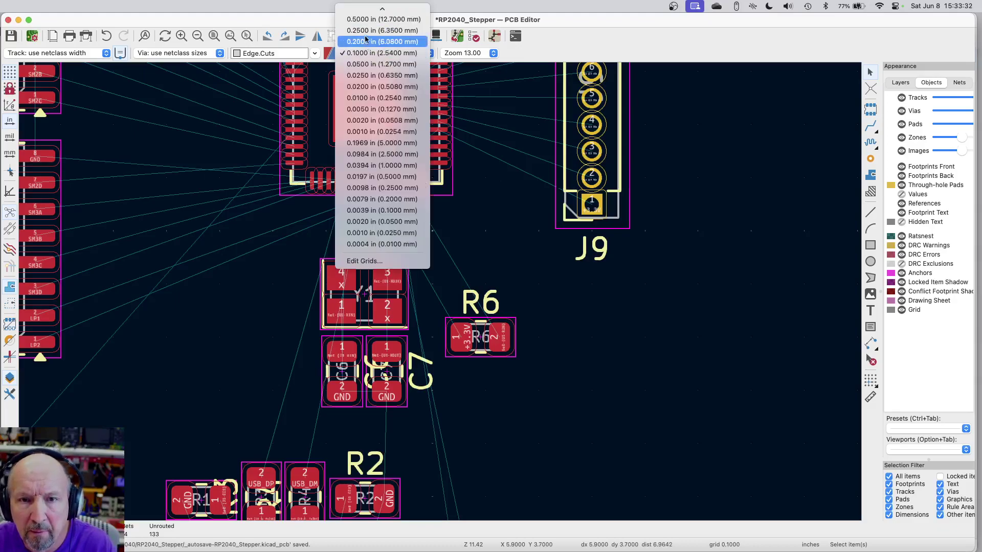
left_click(358, 132)
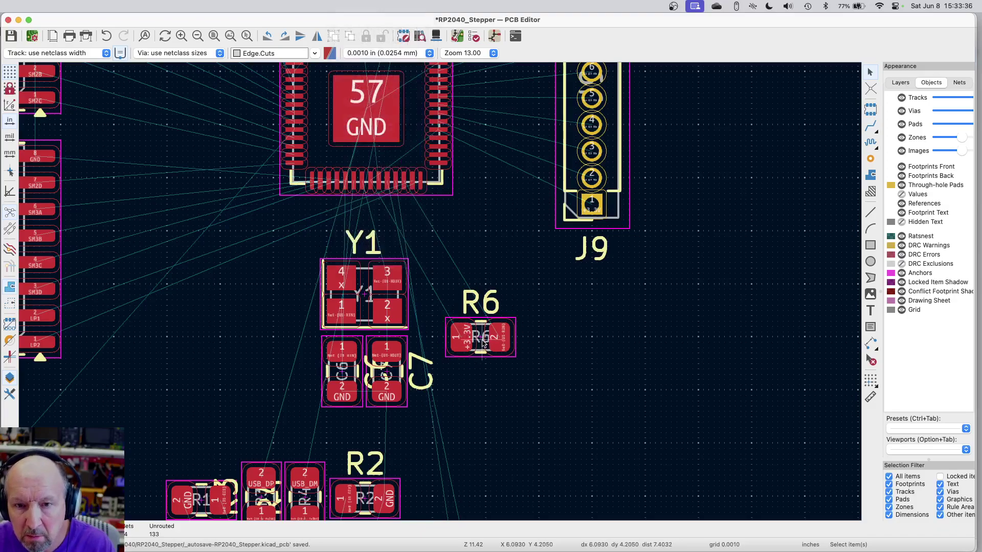
left_click(484, 341)
key("m")
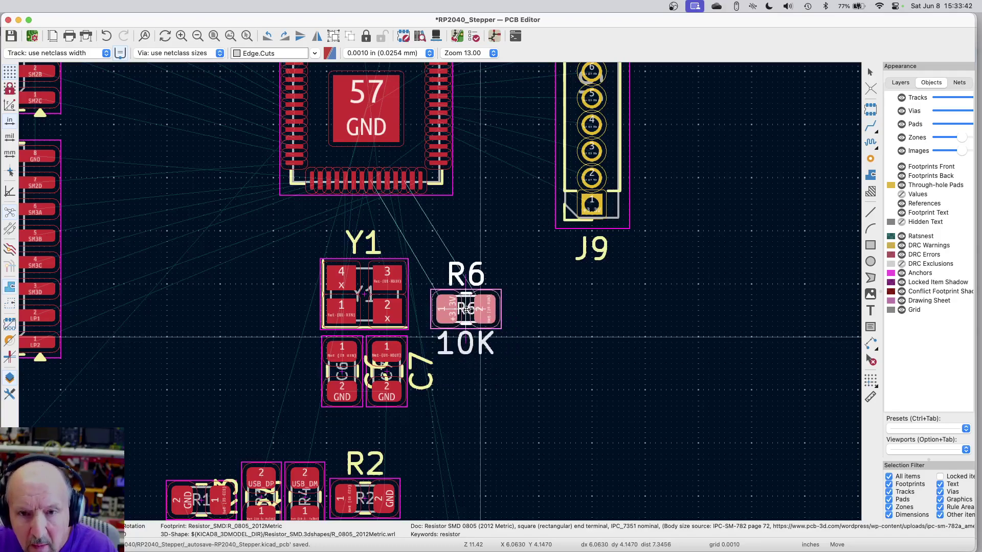
key("r")
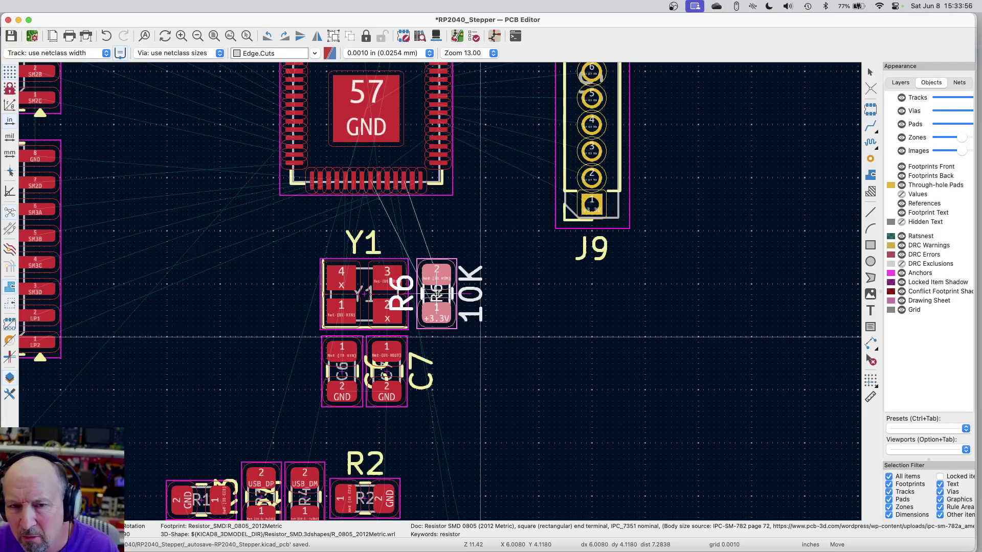
left_click(438, 294)
left_click(629, 353)
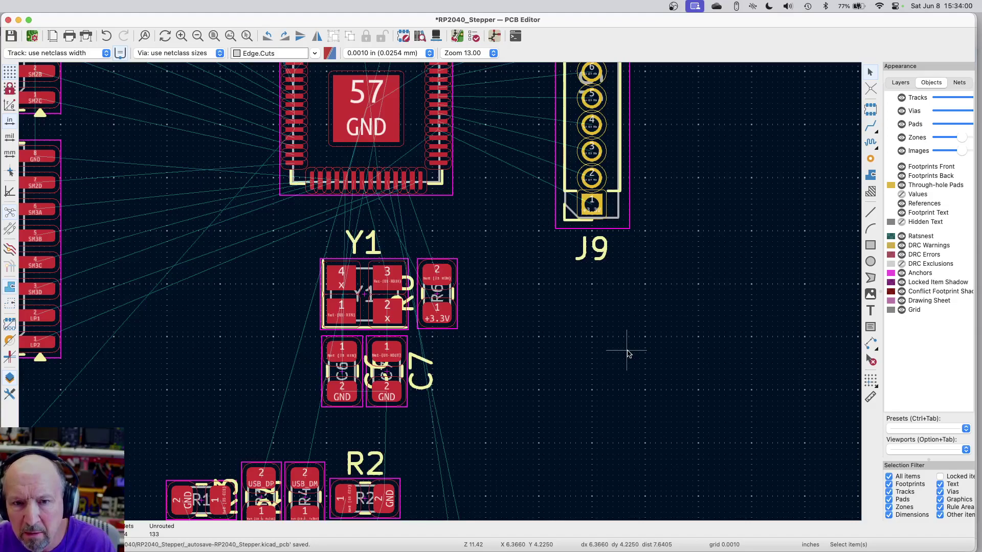
In the Schematic Editor, check how R6 connects to U1's RUN pin and how R5 feeds U1's ADC_AVDD pin.
left_click(494, 36)
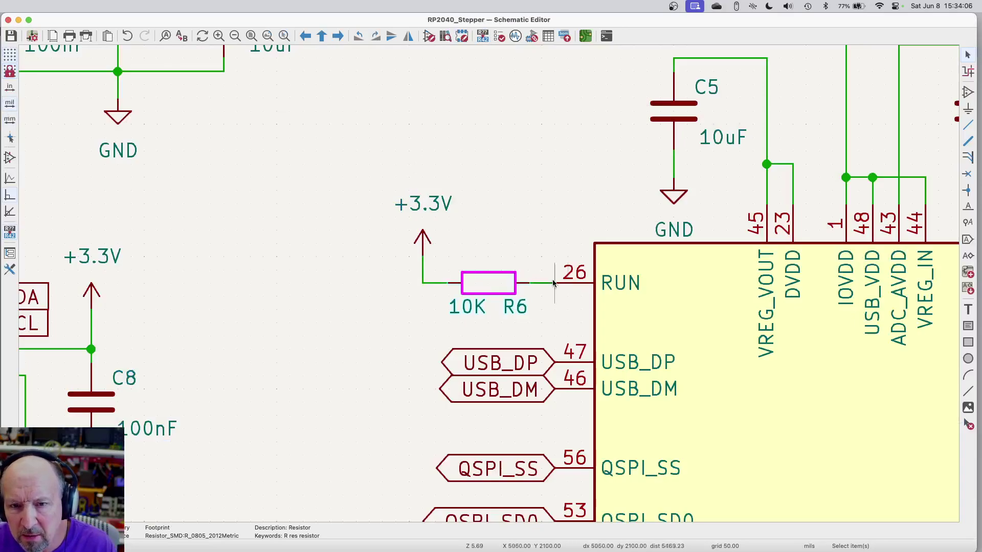
scroll(402, 323, "down", 3)
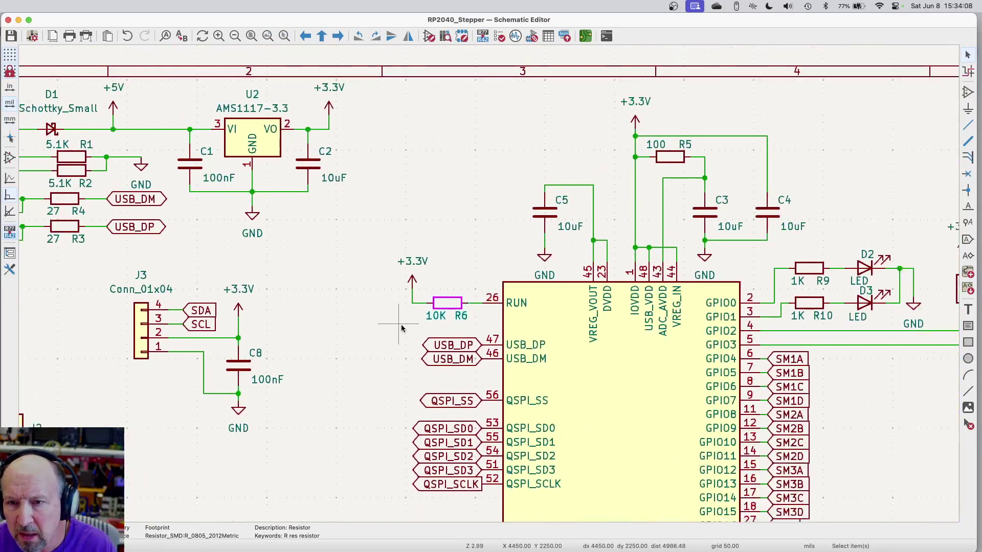
scroll(751, 206, "up", 2)
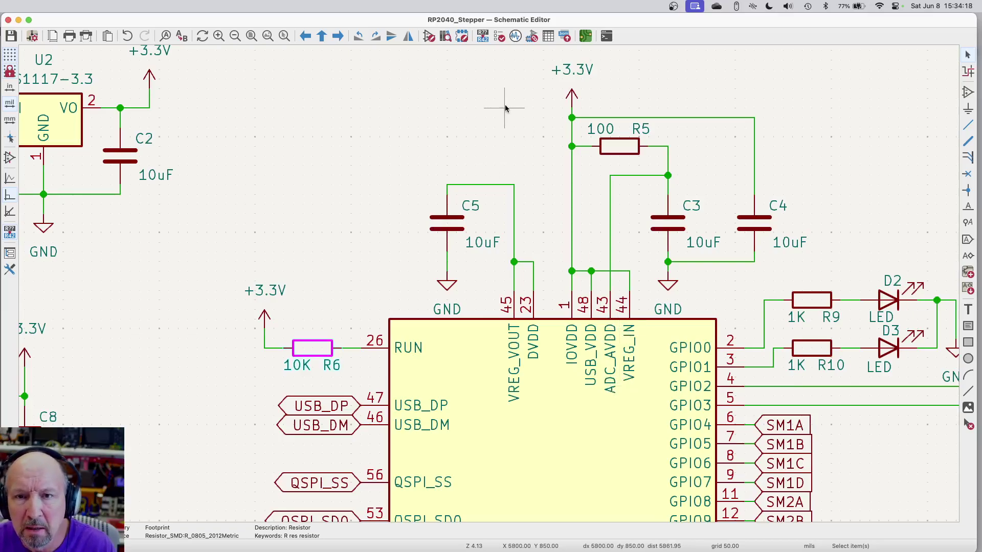
Switch to the PCB Editor and move R5 from the resistor column to just above U1's corner beside pin 43.
left_click(584, 36)
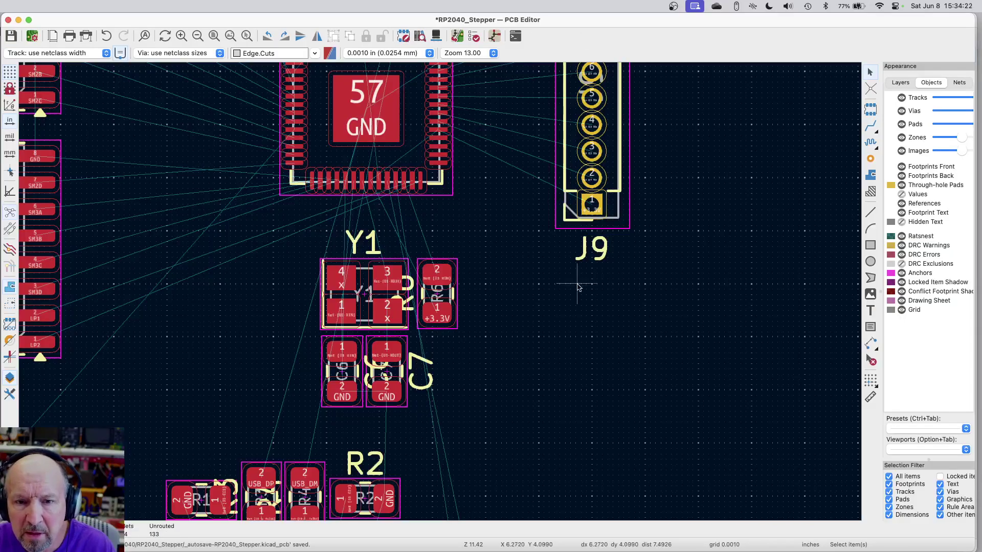
scroll(575, 368, "down", 3)
scroll(597, 109, "up", 2)
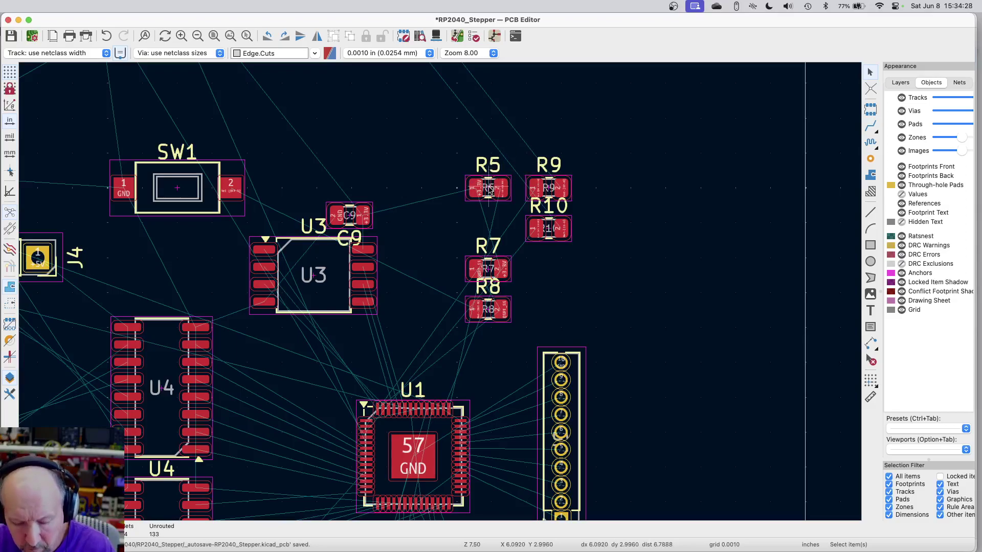
key("m")
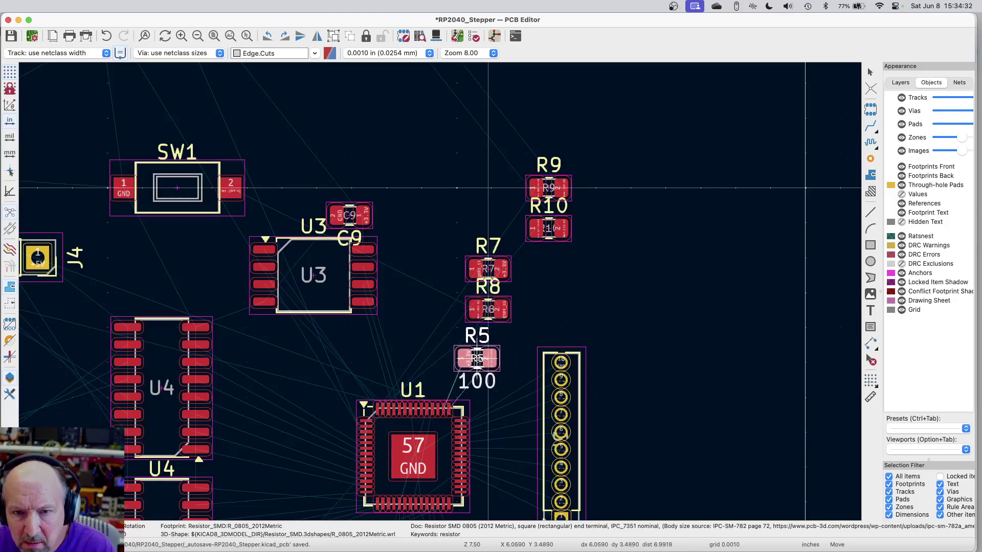
scroll(457, 442, "up", 5)
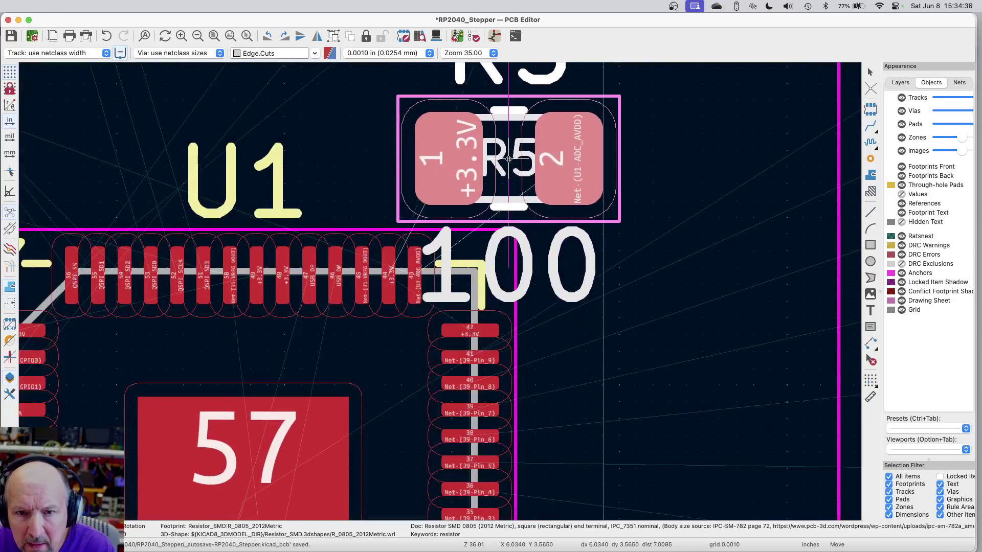
scroll(482, 165, "down", 3)
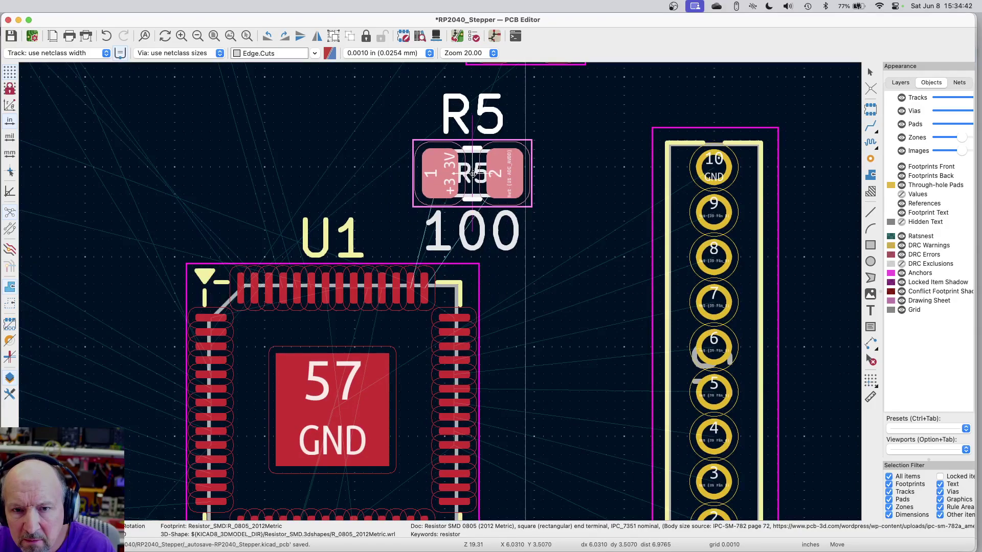
left_click(473, 174)
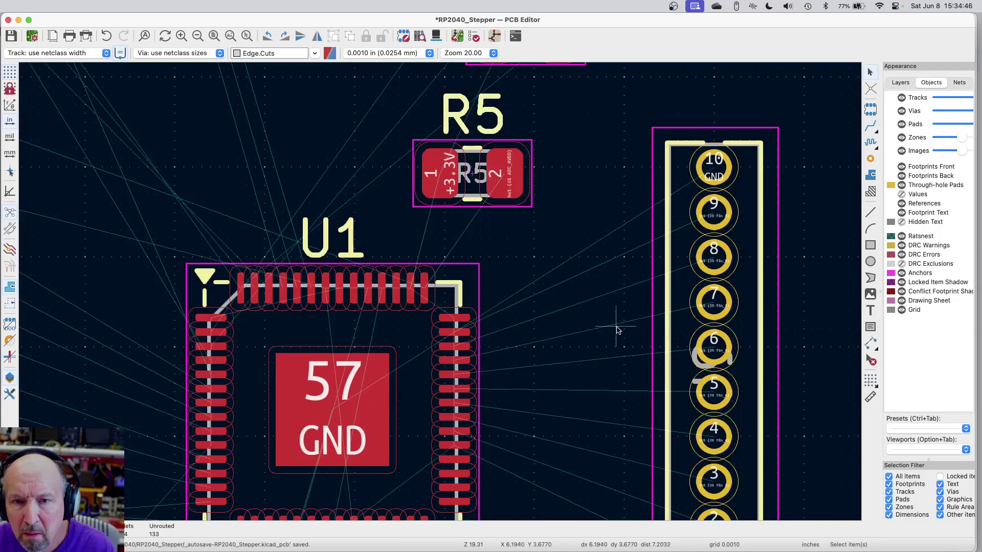
scroll(524, 189, "down", 2)
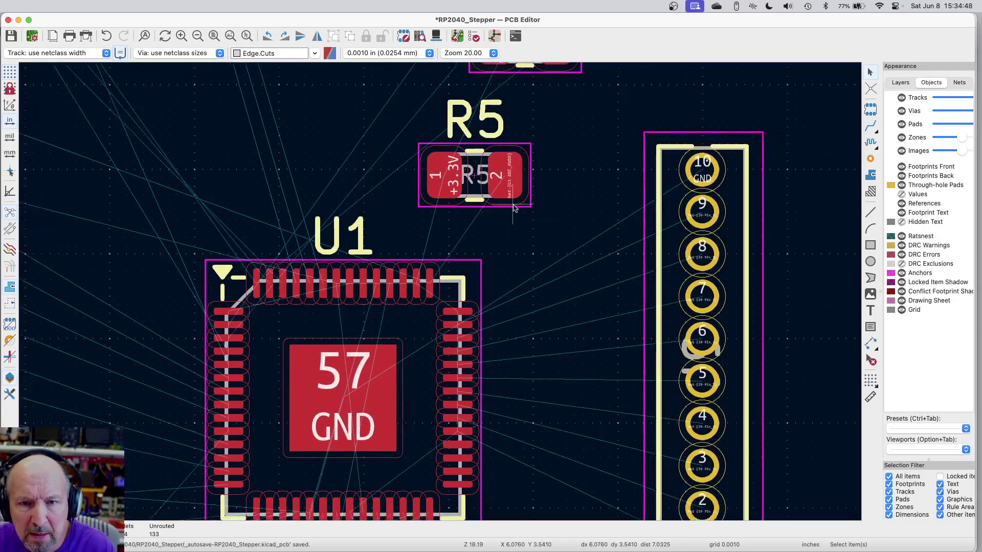
Locate C3 through the Schematic Editor, then in the PCB Editor rotate it 180° and place it directly above R5.
left_click(494, 36)
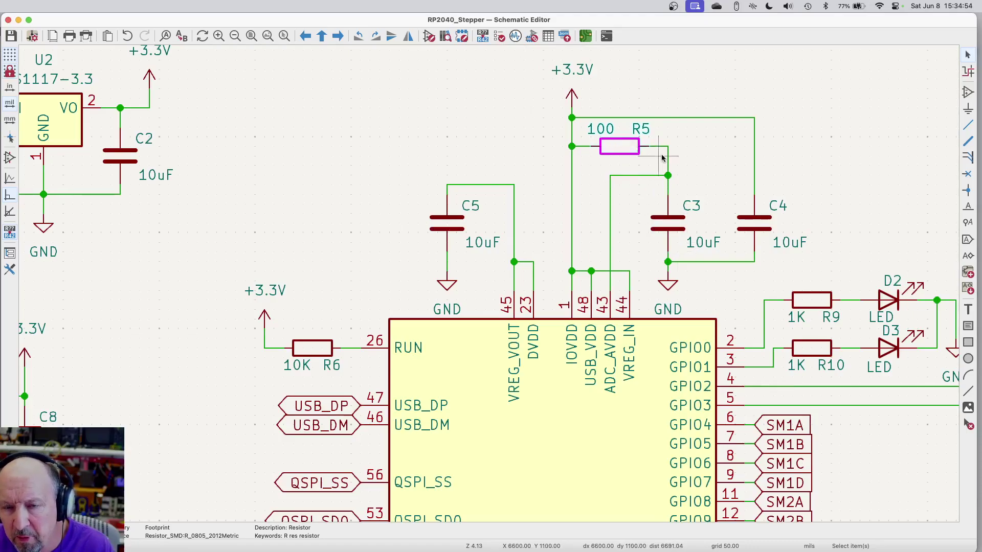
left_click(667, 217)
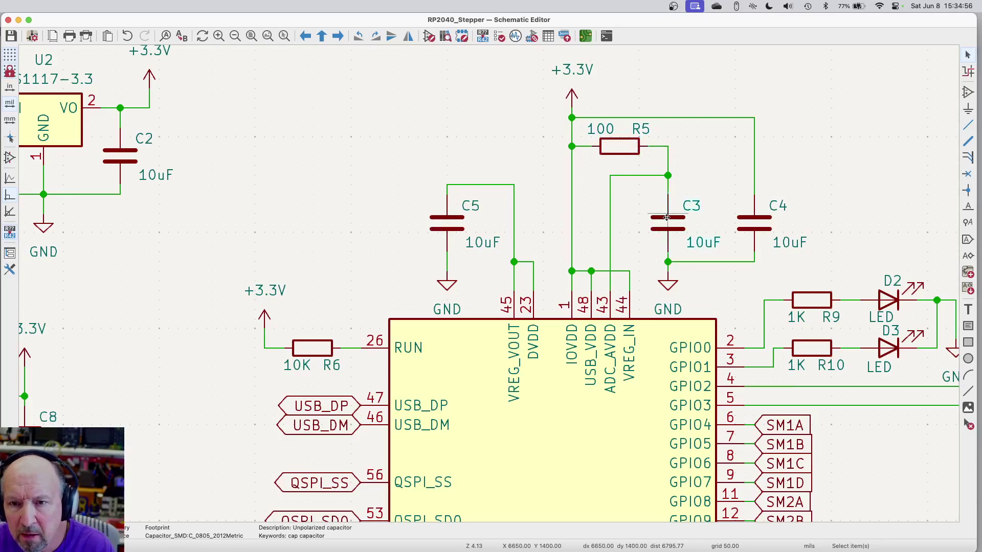
left_click(586, 36)
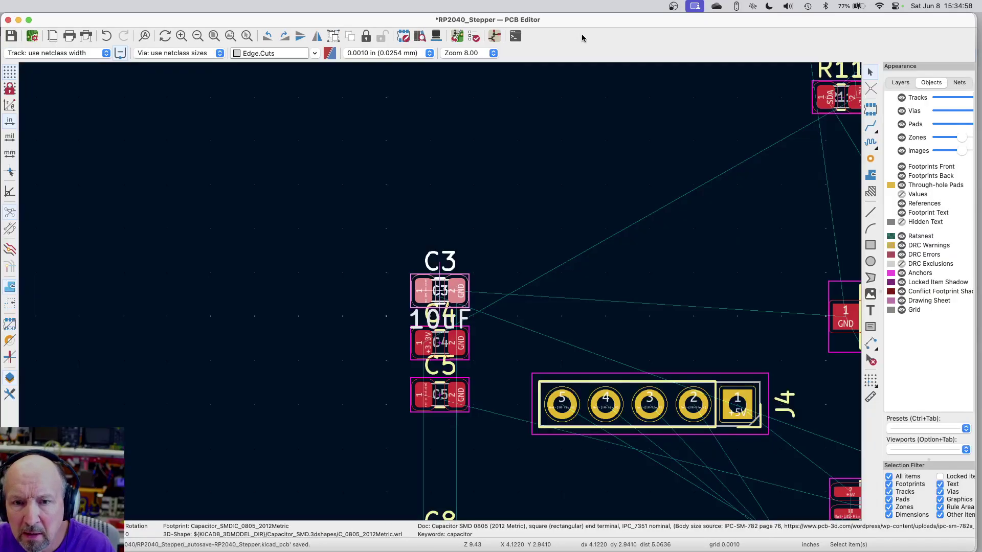
scroll(443, 291, "down", 5)
left_click_drag(442, 290, 670, 256)
scroll(650, 313, "up", 7)
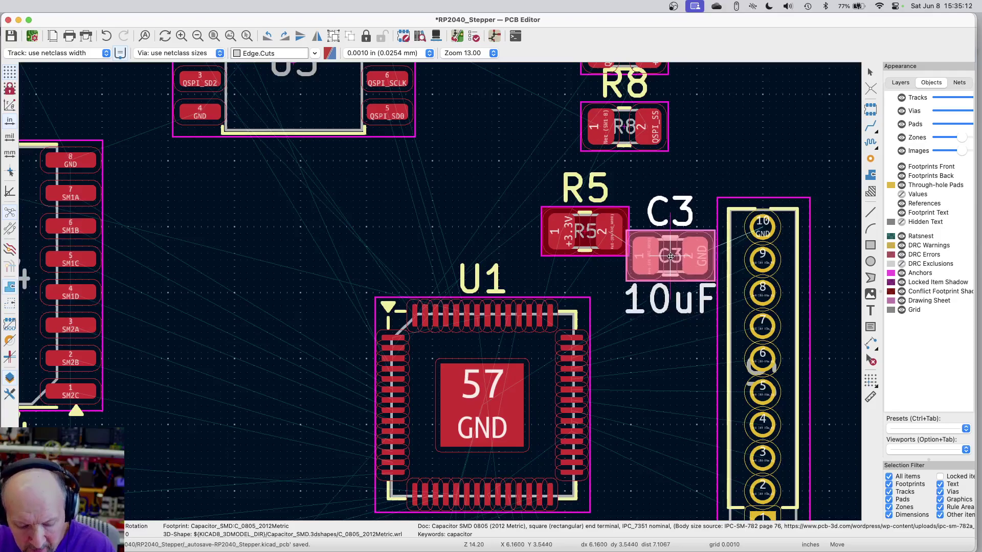
key("r")
key("r")
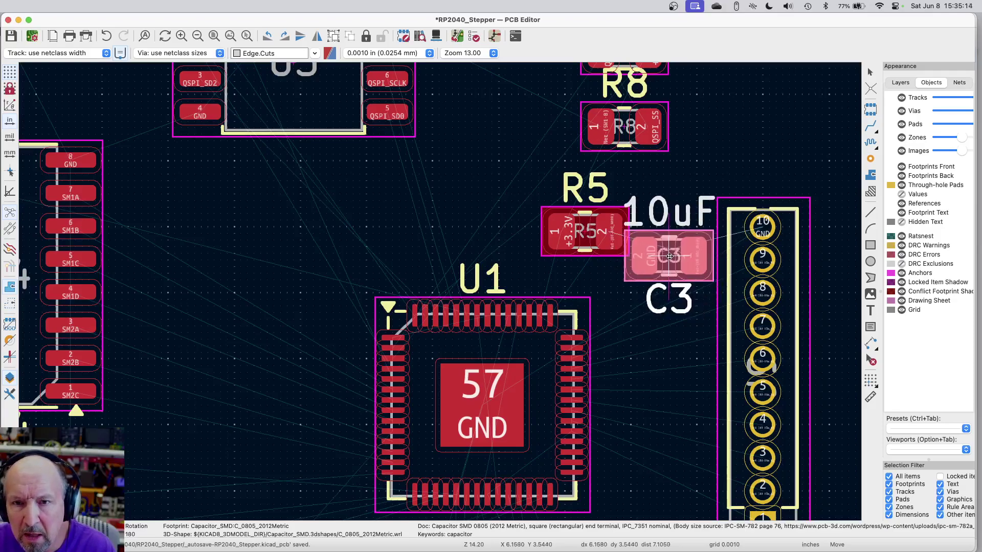
left_click_drag(674, 250, 586, 177)
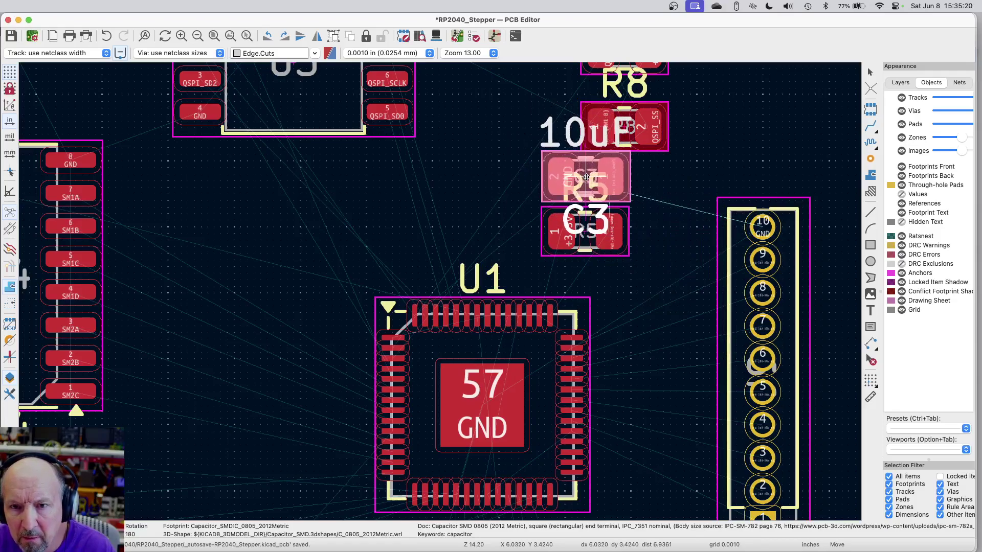
left_click(587, 178)
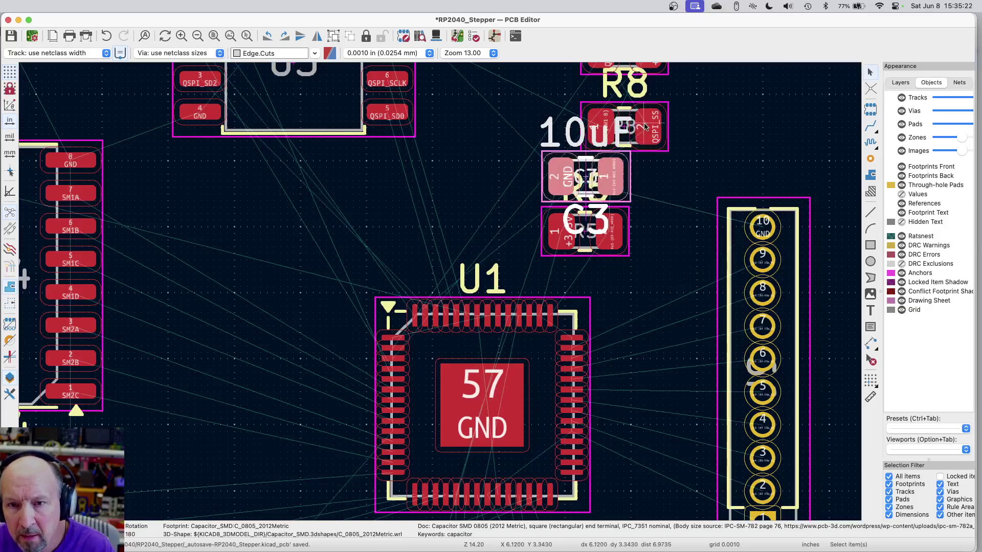
Move R8 from the resistor column to the free area above U3, near pad 2 of SW1.
scroll(645, 127, "down", 6)
scroll(637, 190, "up", 4)
scroll(637, 190, "up", 4)
scroll(637, 190, "down", 1)
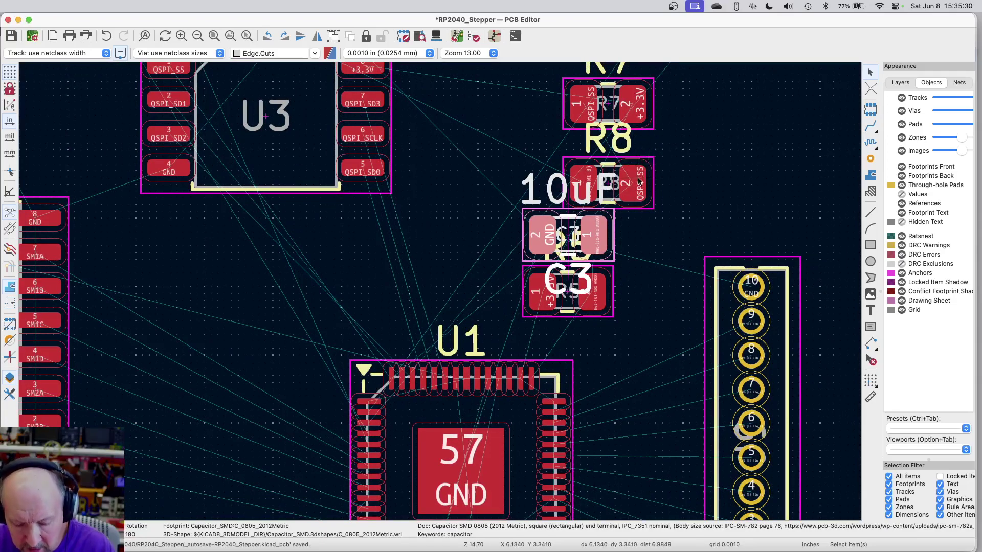
key("m")
left_click(594, 235)
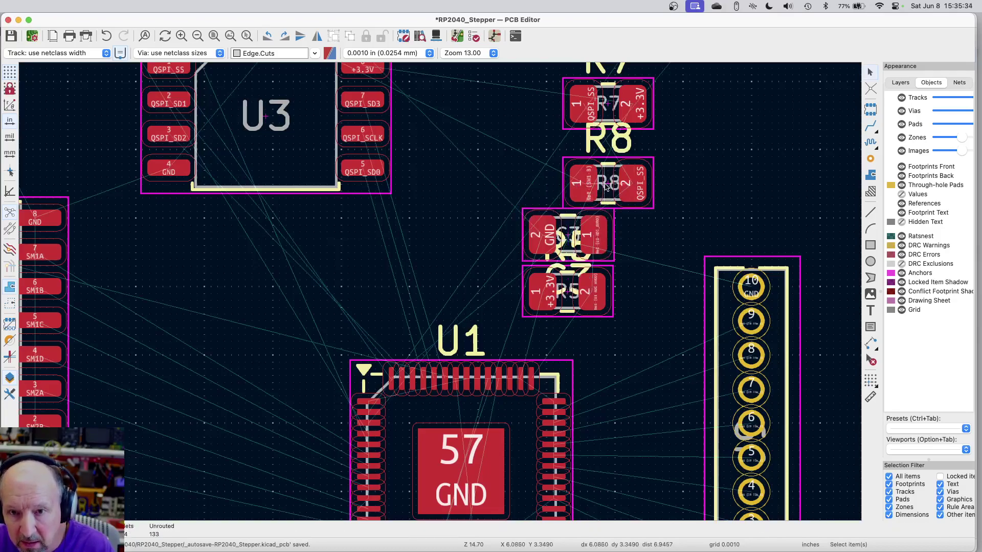
left_click(607, 184)
key("Escape")
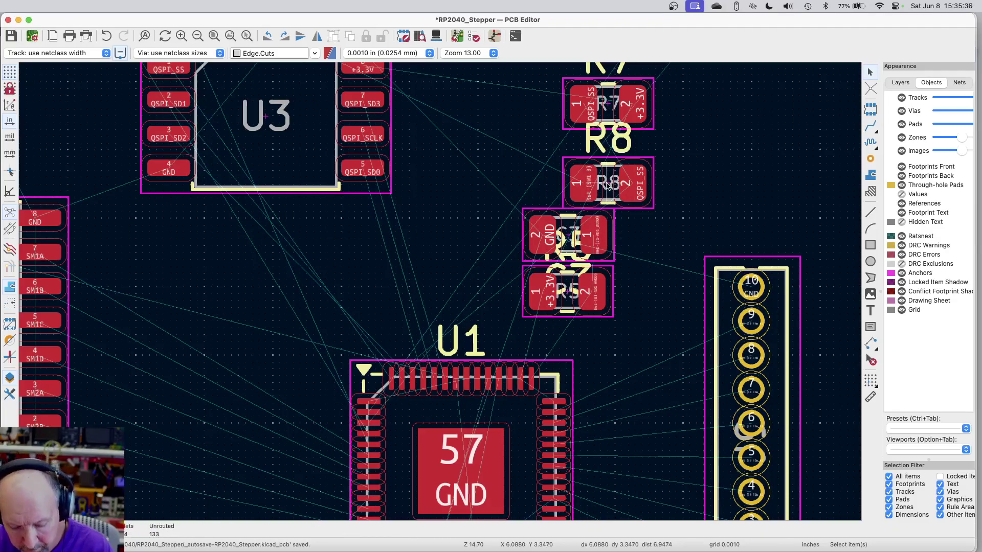
key("m")
scroll(613, 245, "down", 3)
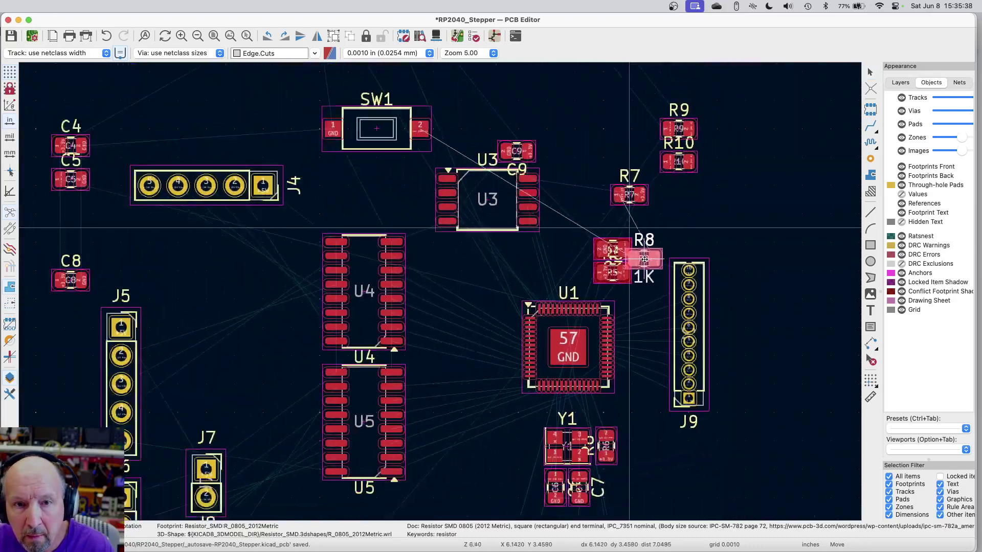
scroll(645, 259, "down", 2)
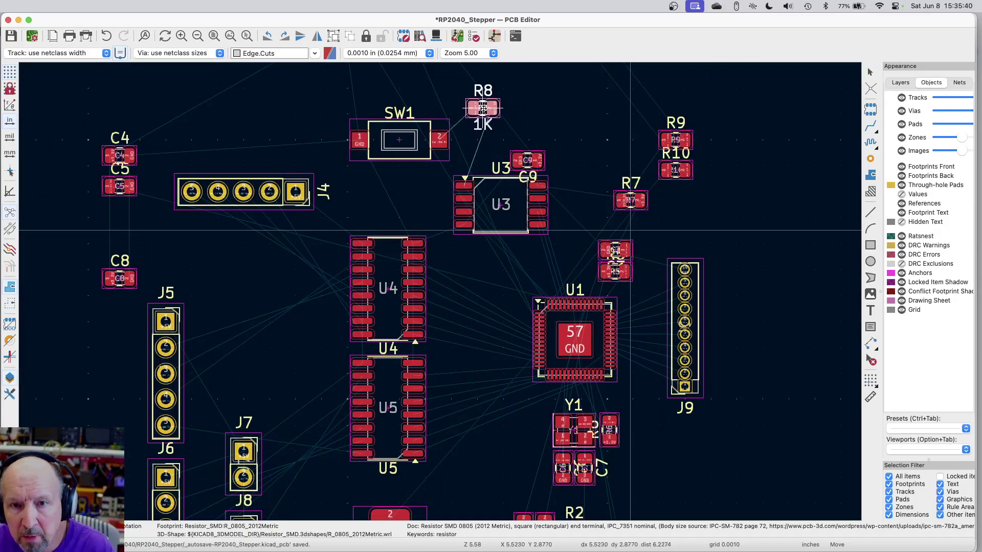
left_click(478, 107)
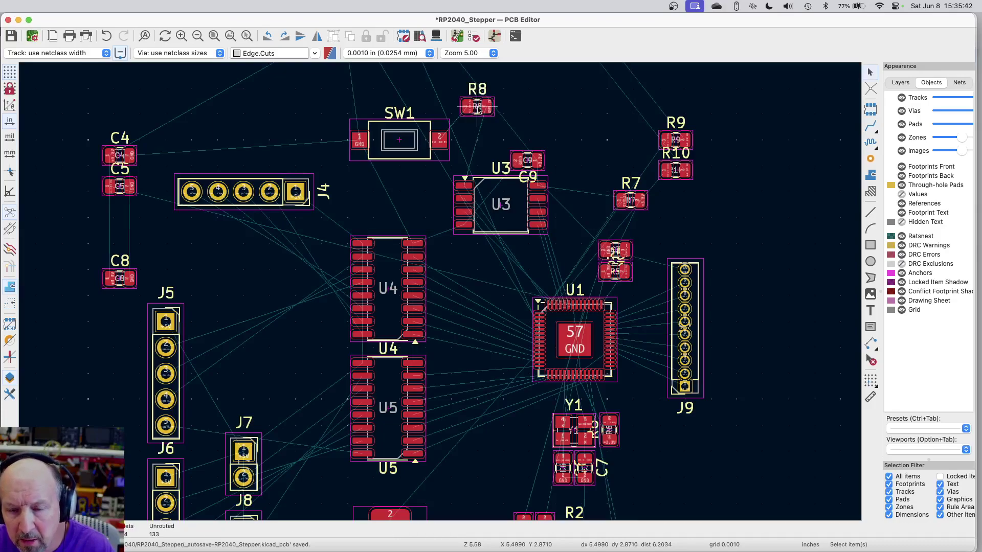
In the Schematic Editor, check how R8 and R7 connect SW1, U3's CS pin and +3.3V.
left_click(495, 36)
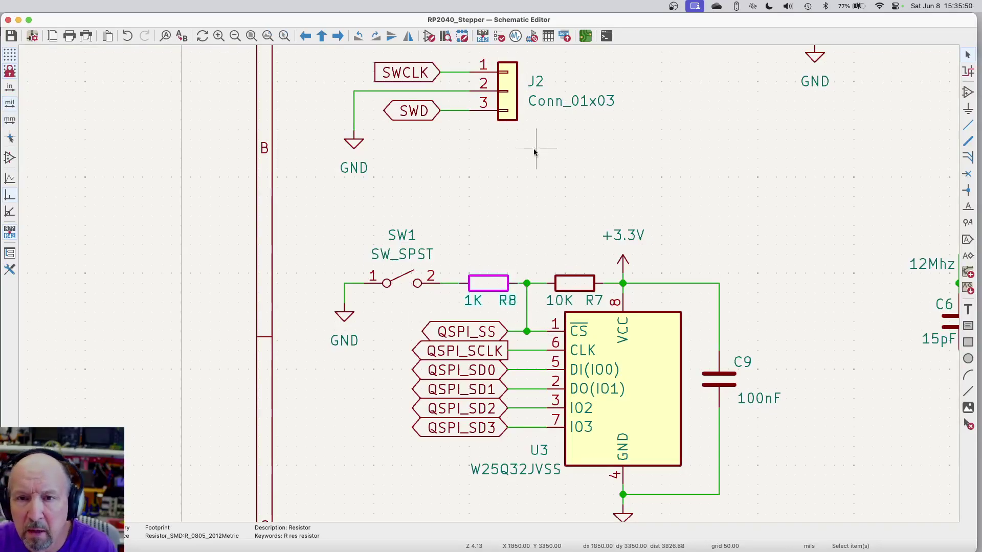
left_click(585, 36)
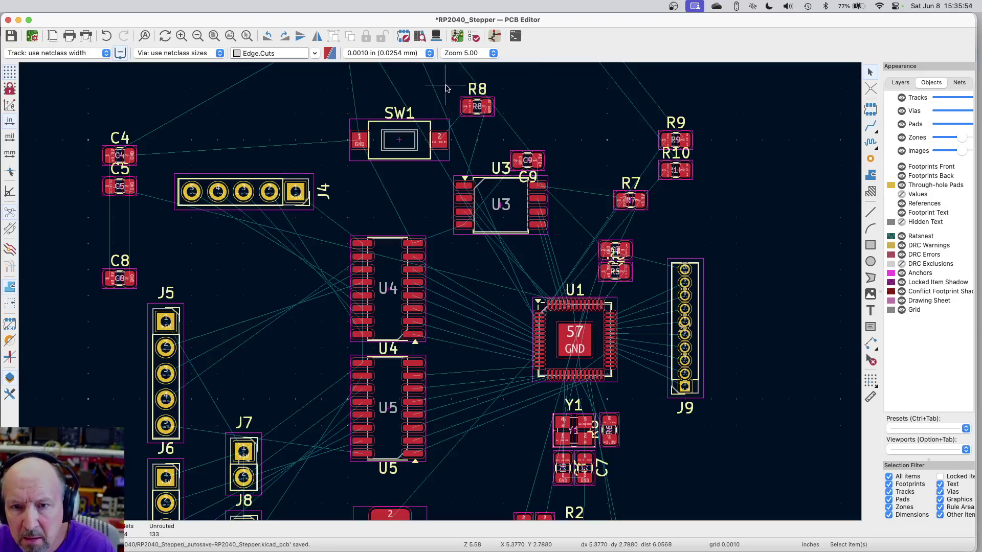
left_click(495, 38)
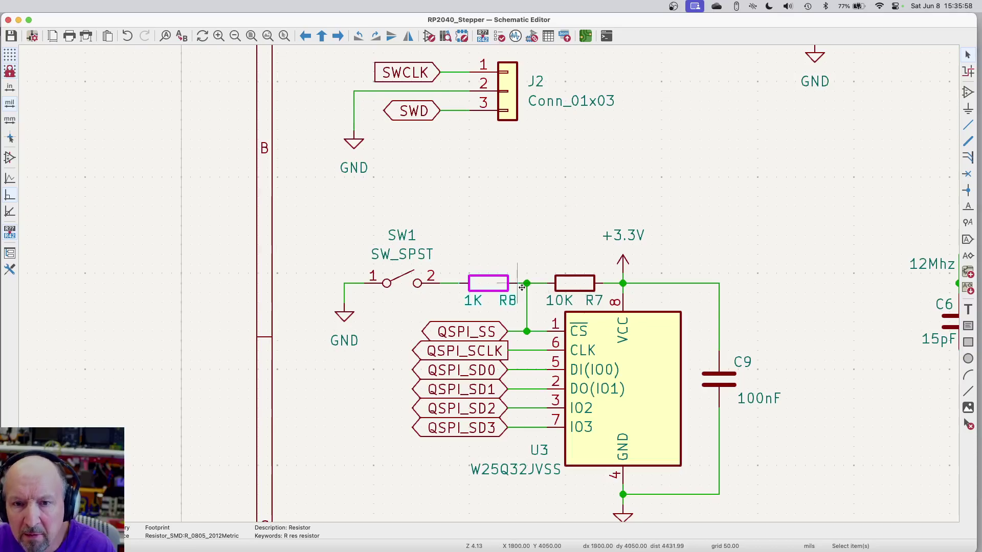
Switch to the PCB Editor and move R7 next to R8 above U3.
left_click(584, 36)
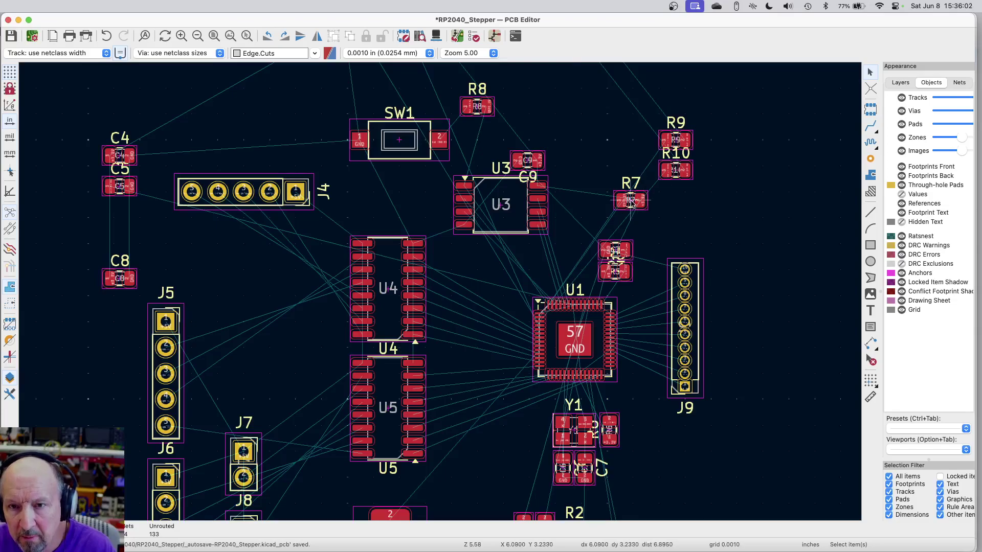
scroll(632, 202, "up", 5)
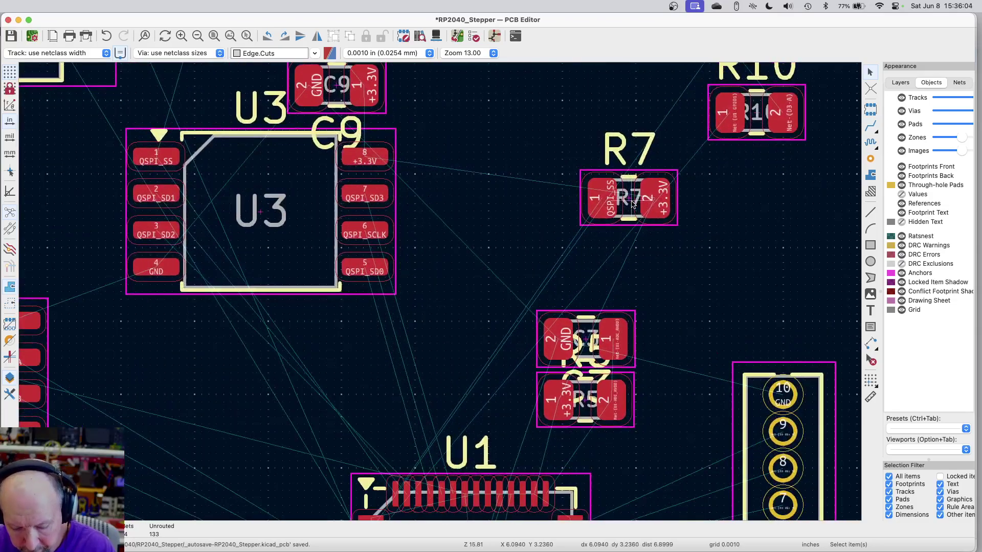
key("m")
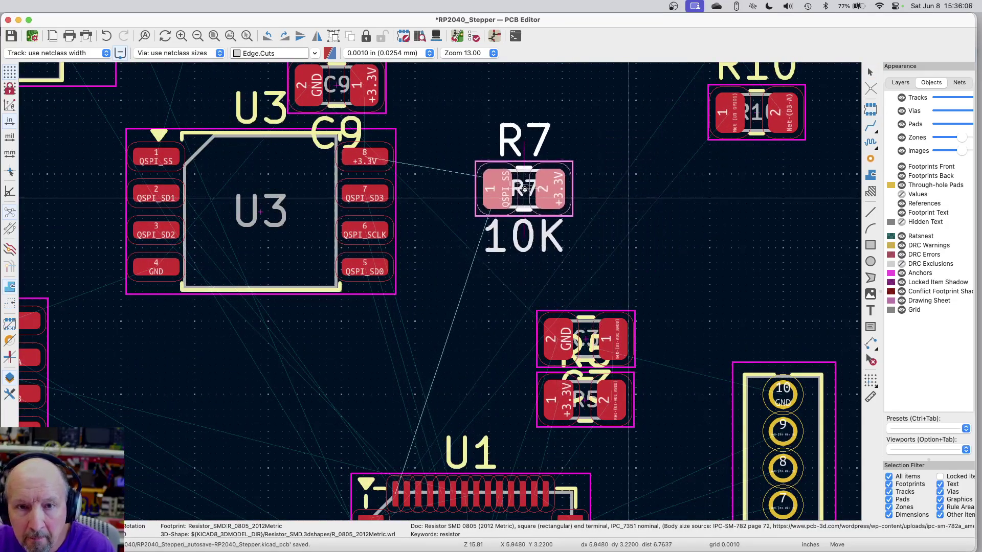
scroll(563, 194, "down", 2)
scroll(587, 193, "down", 5)
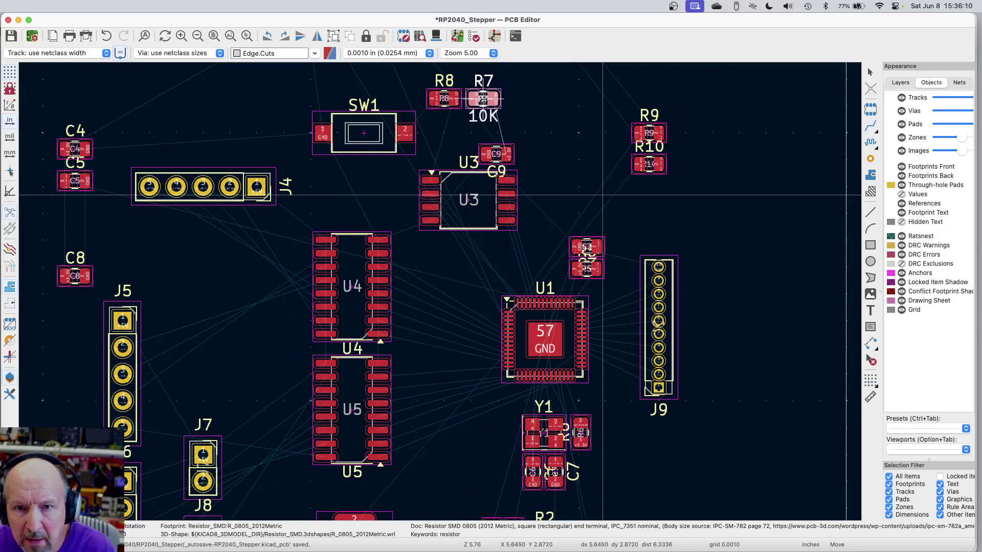
left_click(482, 98)
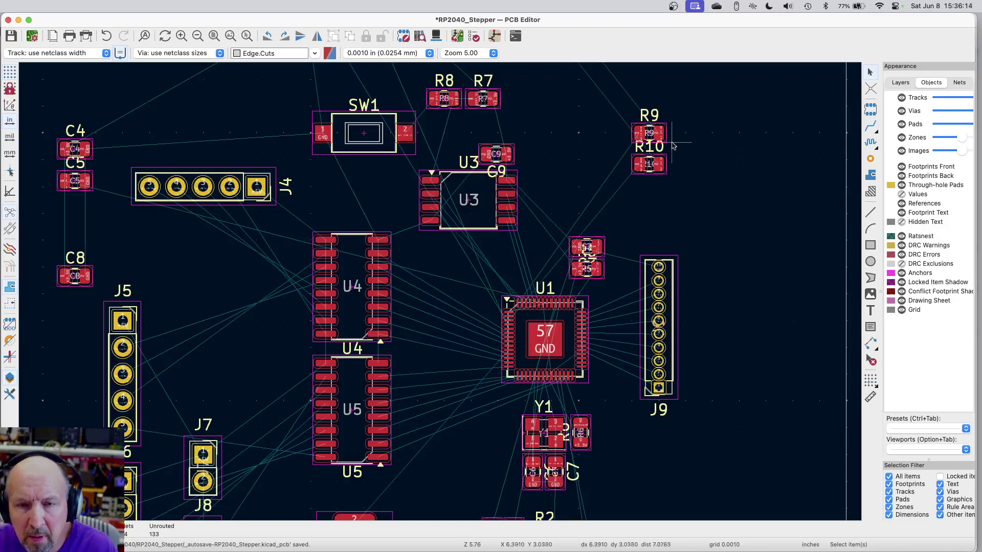
Recheck R7's connections in the Schematic Editor, then in the PCB Editor place R7 directly above U3's pin 1, beside C9.
left_click(494, 36)
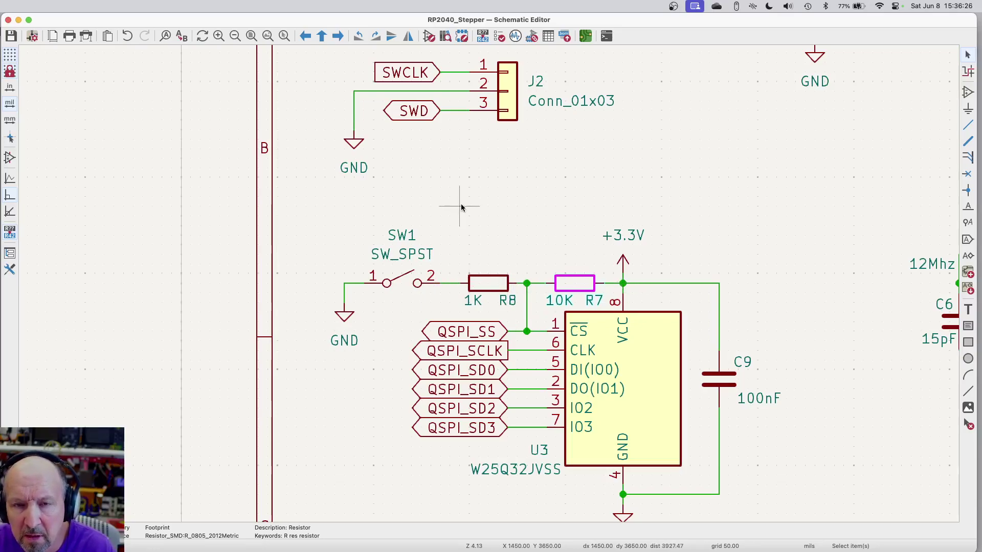
left_click(585, 36)
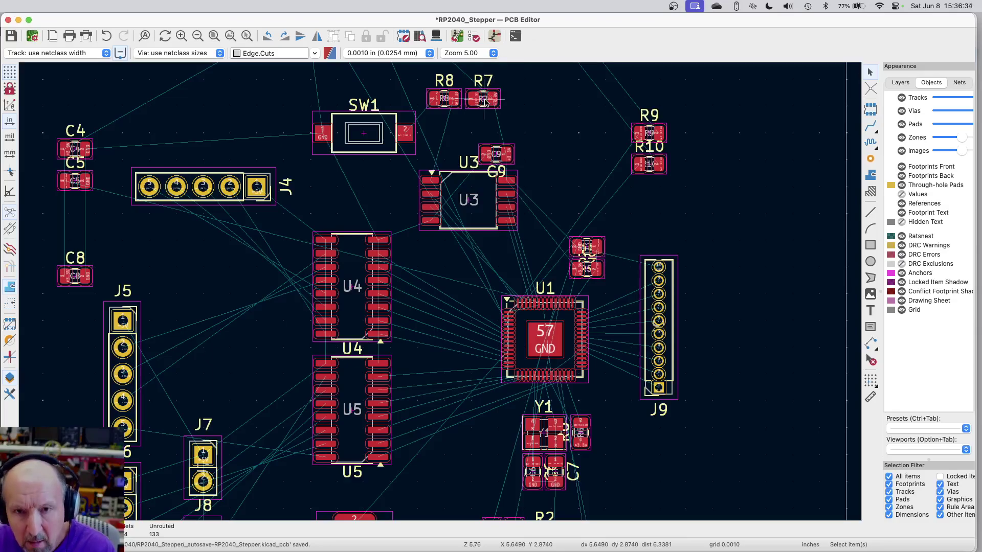
scroll(484, 101, "up", 5)
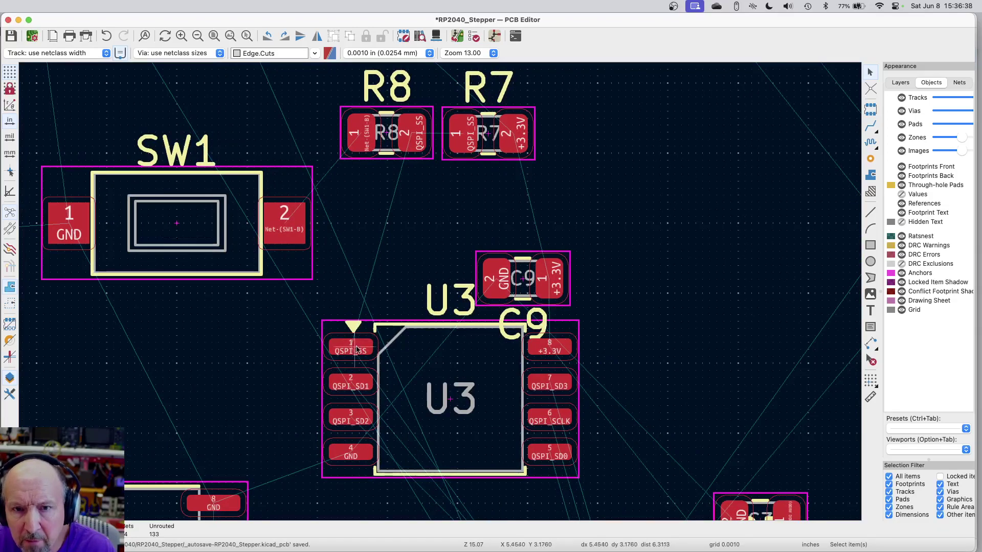
left_click_drag(489, 134, 380, 278)
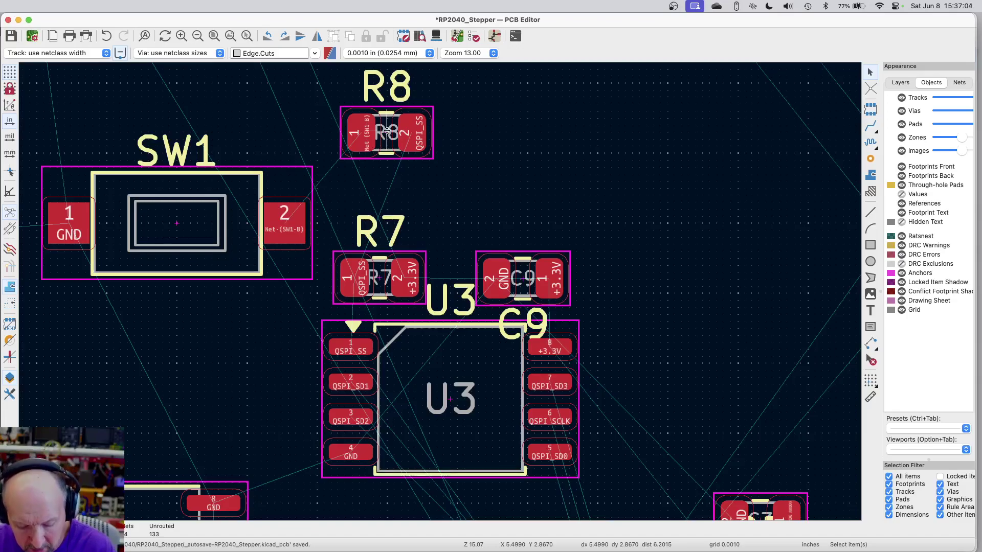
Move R8 directly beside R7 above U3, and place SW1 between J4 and U3, above U4.
left_click_drag(387, 132, 279, 278)
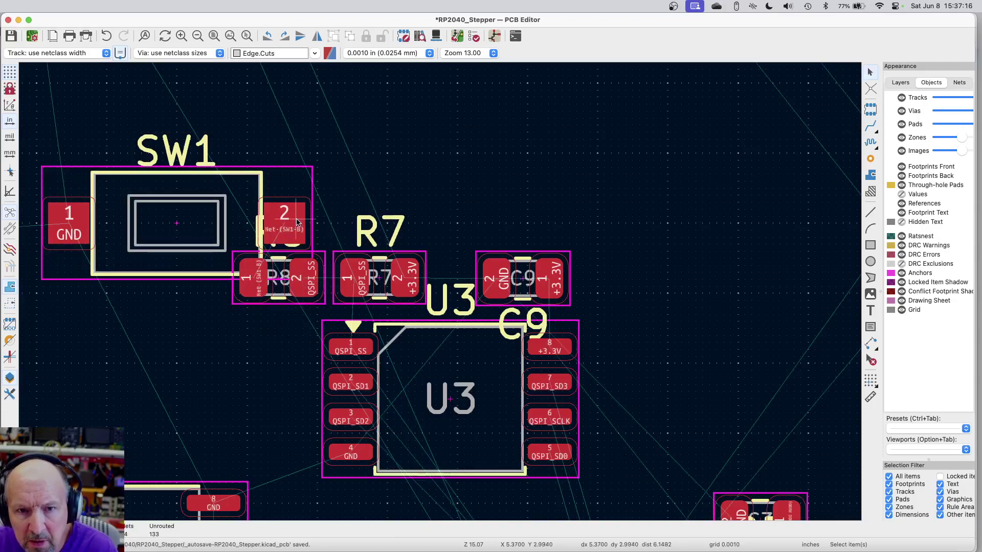
left_click(179, 226)
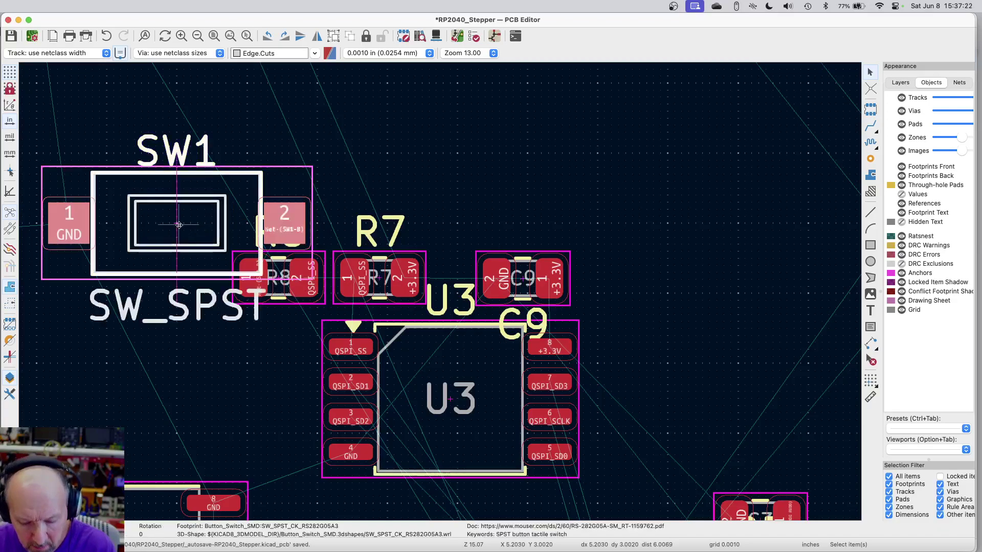
left_click_drag(179, 225, 400, 258)
scroll(140, 184, "down", 5)
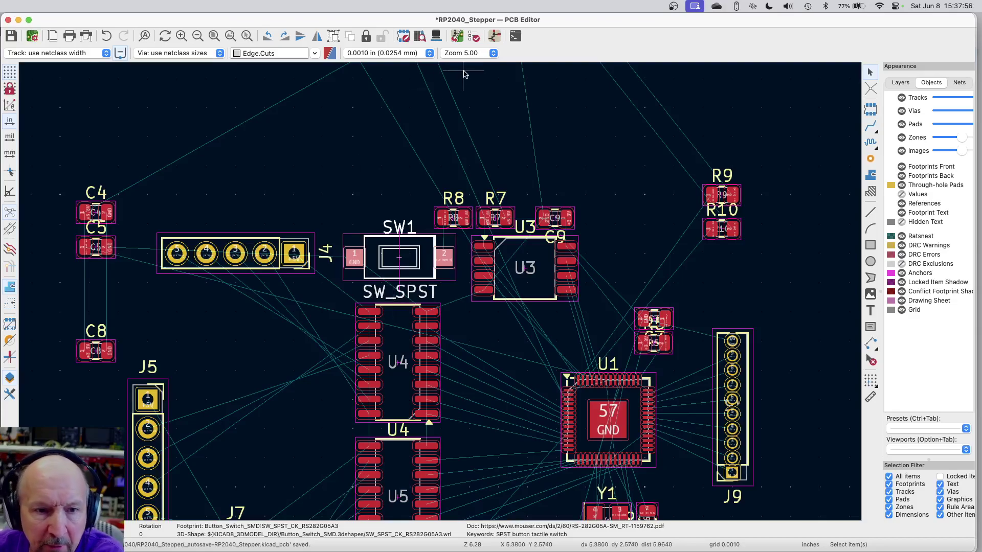
Select C4 and check in the Schematic Editor how it connects to U1's supply pins, +3.3V and GND.
scroll(80, 228, "up", 5)
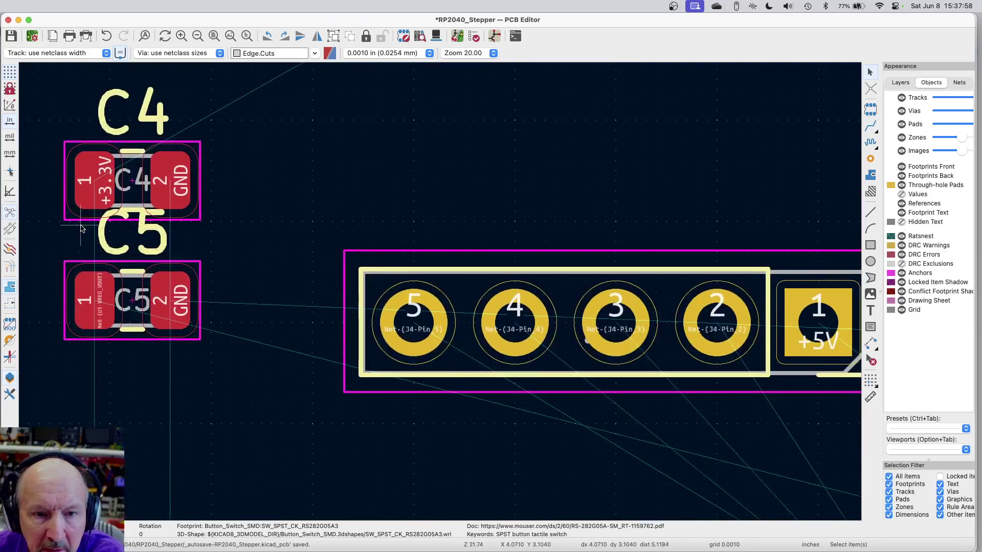
left_click(494, 36)
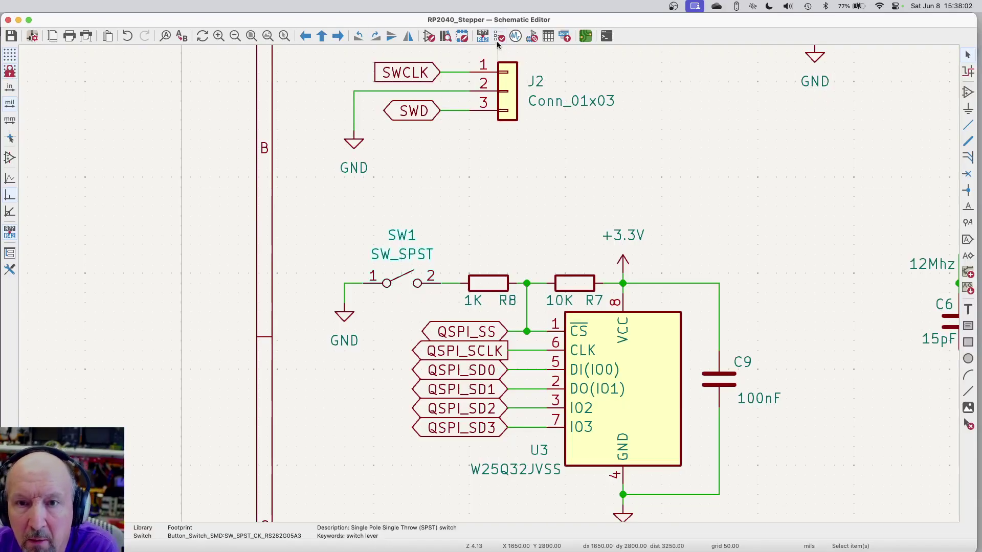
left_click(585, 35)
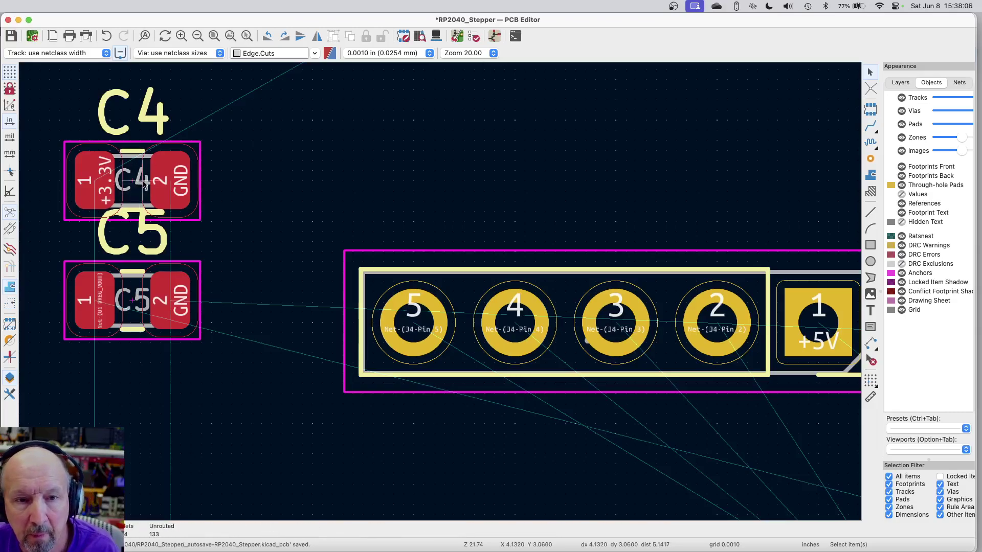
left_click(134, 183)
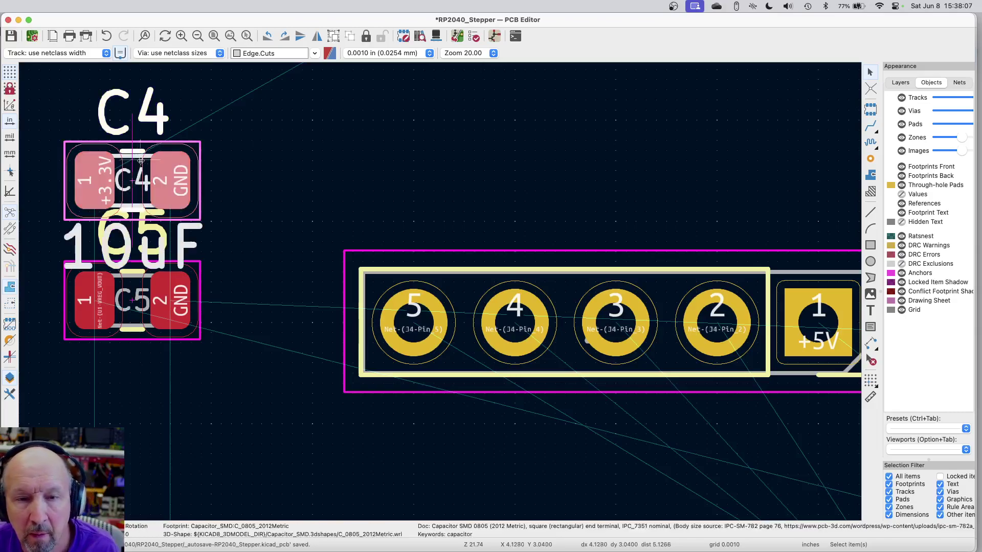
left_click(494, 36)
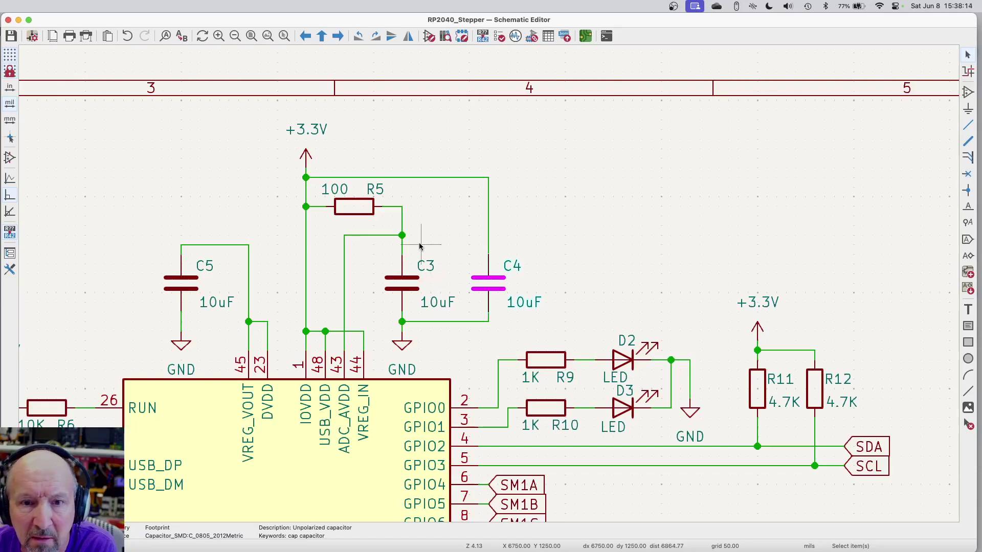
In the PCB Editor, move C4 between U1's top-right corner and J9, below R5, rotated to 90 degrees.
left_click(584, 36)
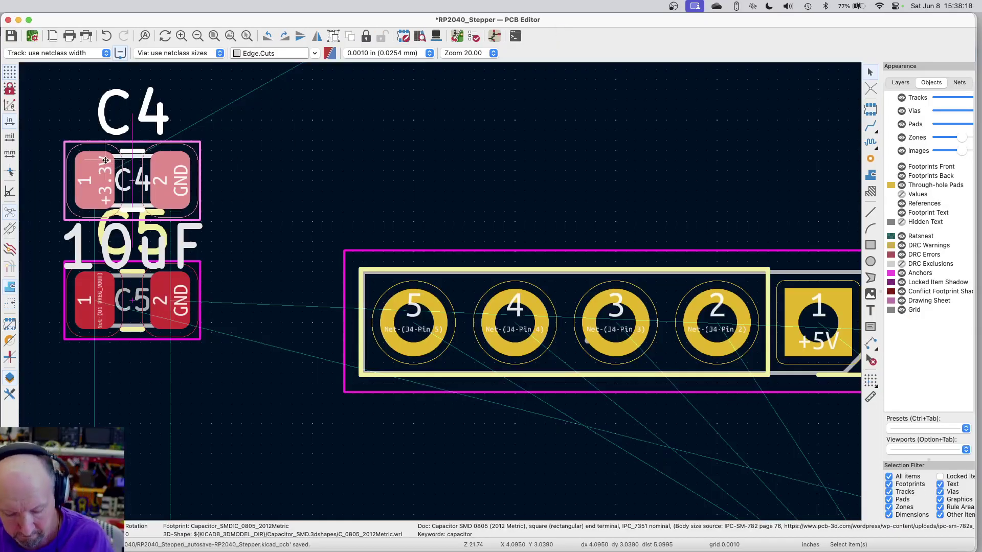
scroll(106, 160, "down", 7)
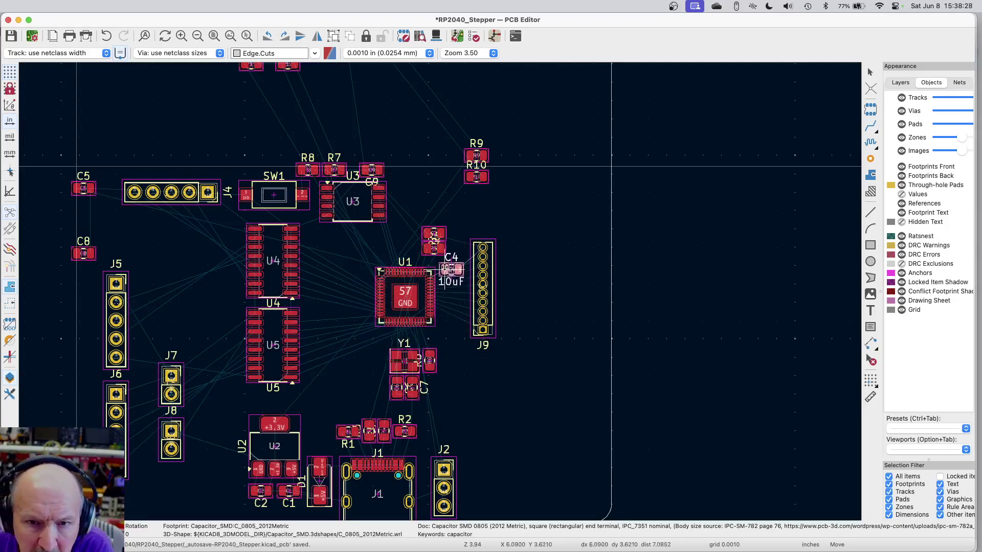
scroll(446, 269, "up", 5)
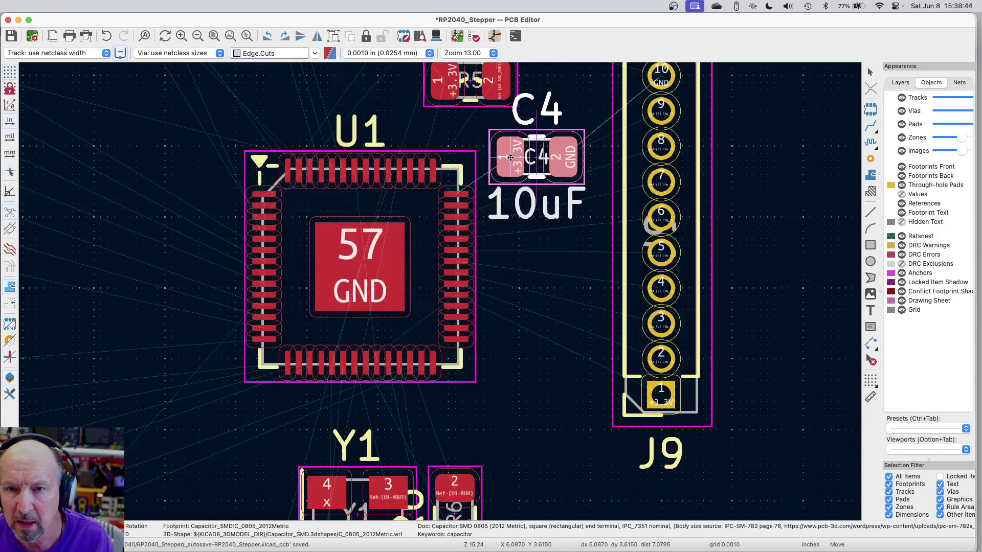
key("r")
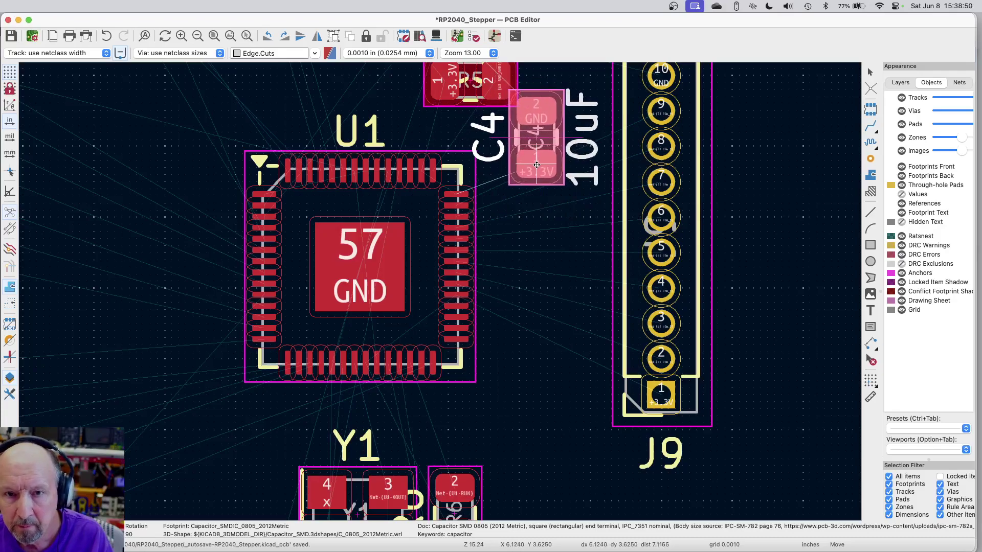
left_click(546, 166)
scroll(597, 293, "down", 2)
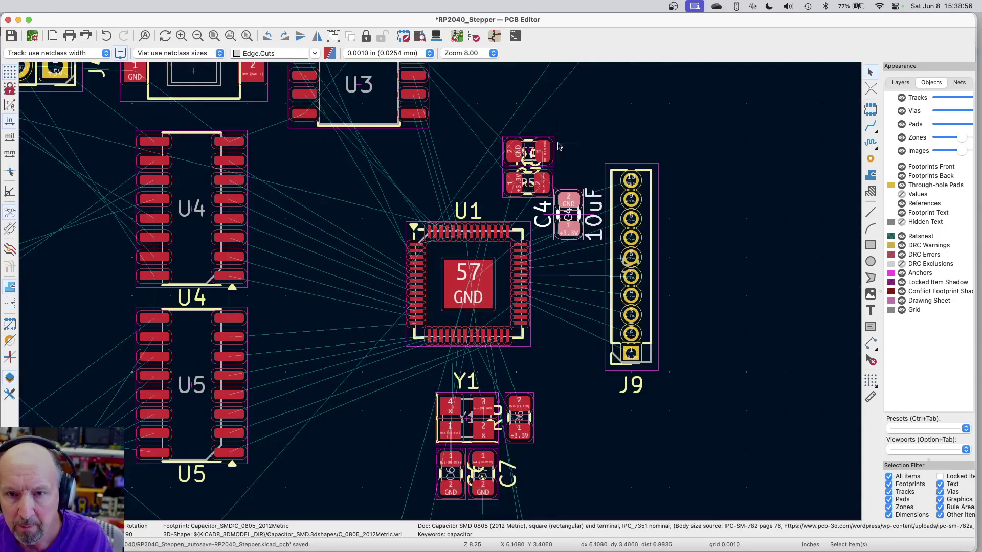
key("Escape")
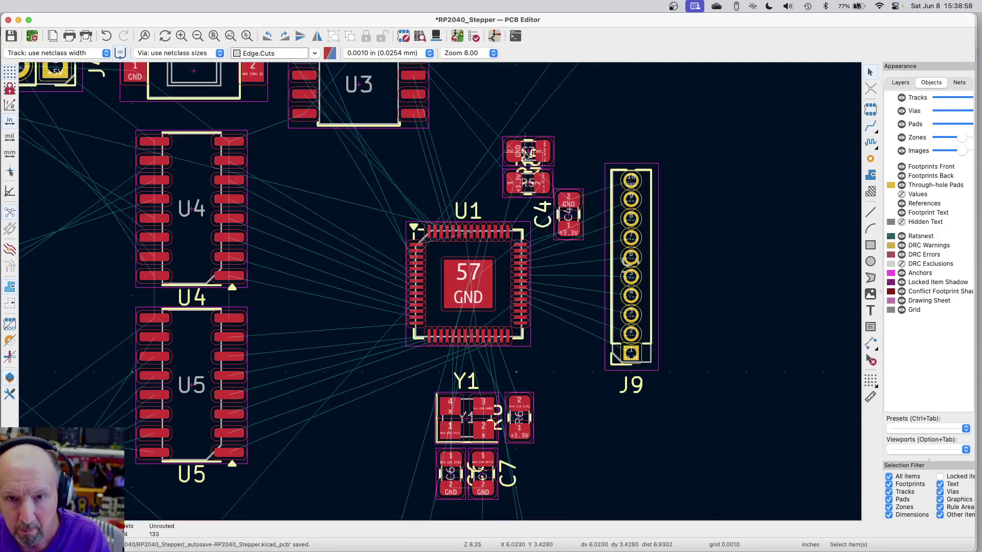
left_click(532, 155)
key("Escape")
left_click_drag(561, 129, 498, 202)
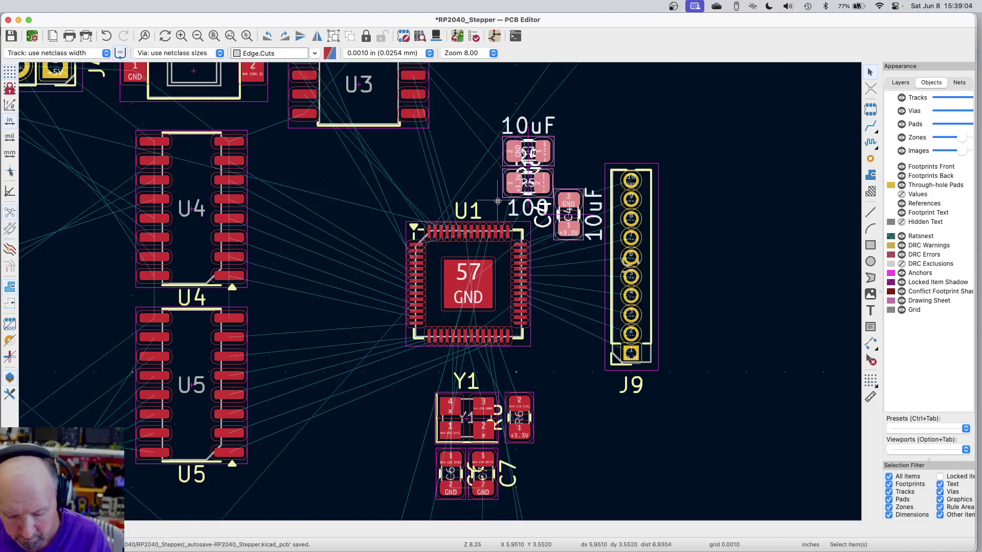
left_click(498, 202)
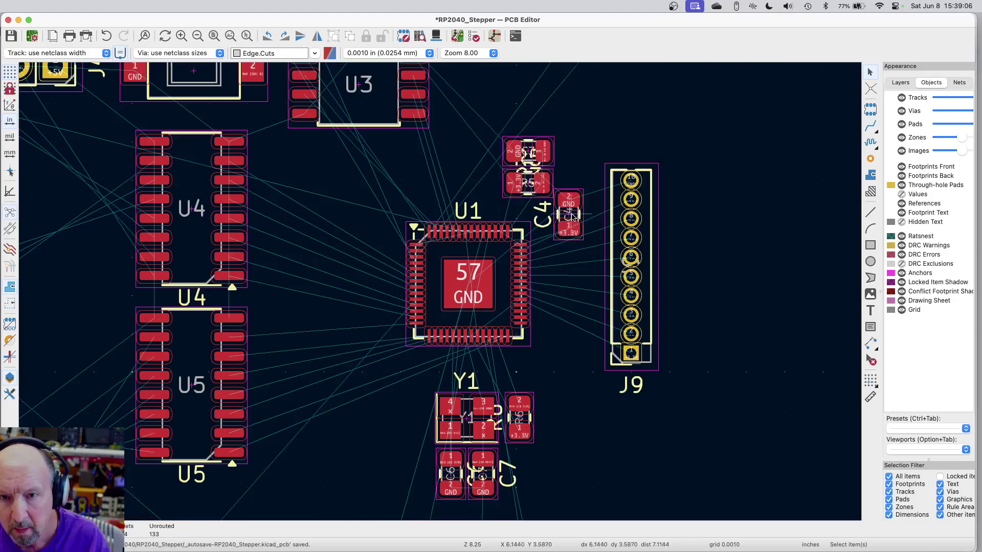
left_click(569, 215)
key("Escape")
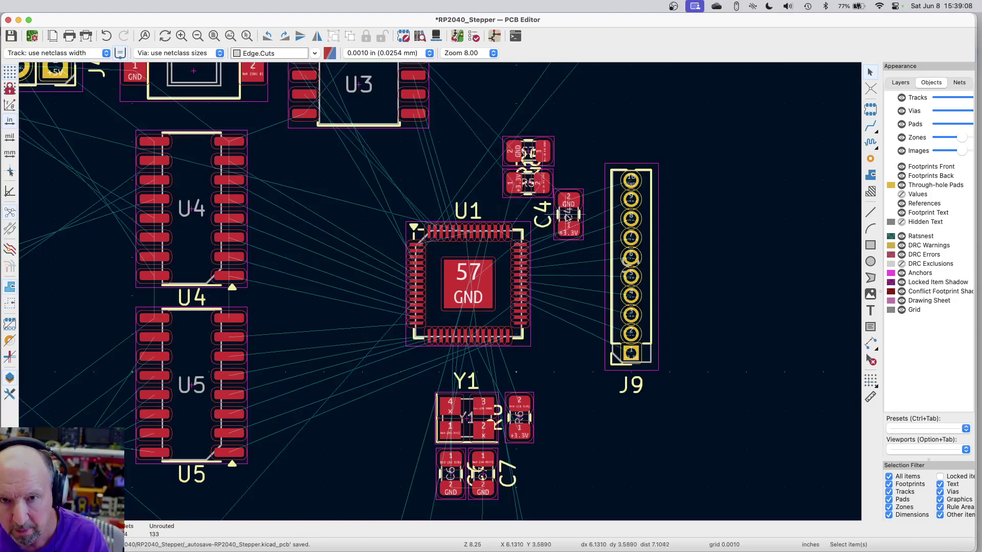
left_click(565, 214)
key("Escape")
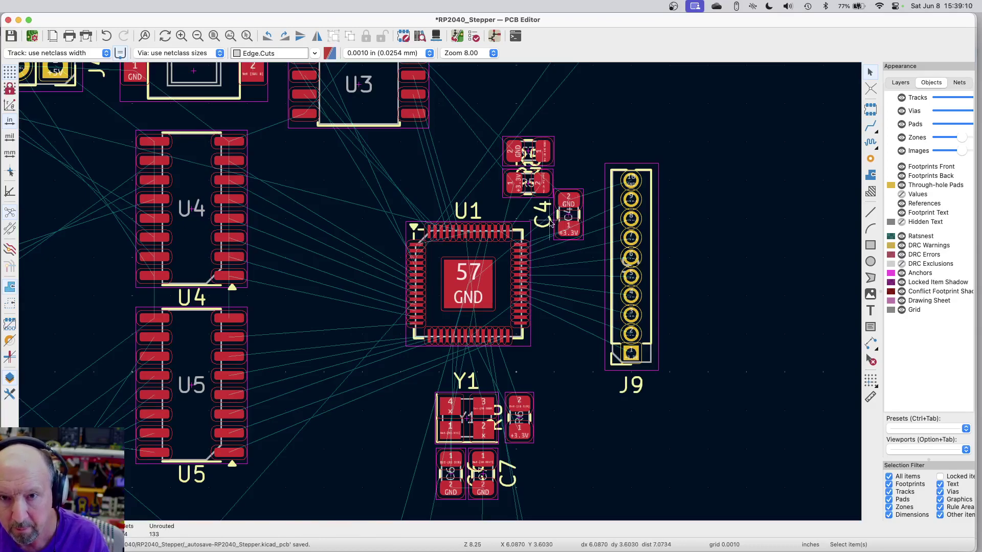
Nudge C4 slightly toward J9, farther away from U1 and R5.
scroll(551, 223, "up", 4)
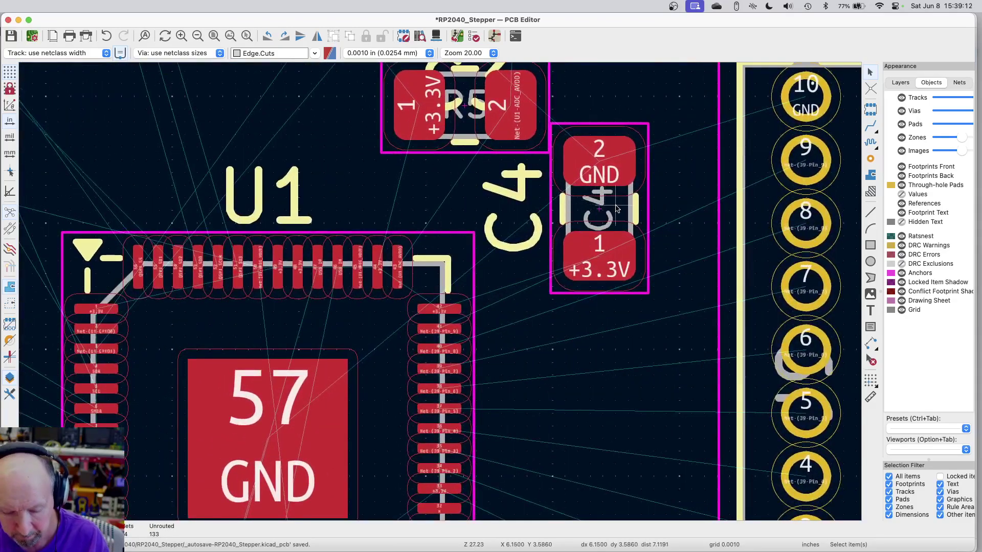
left_click_drag(617, 208, 632, 211)
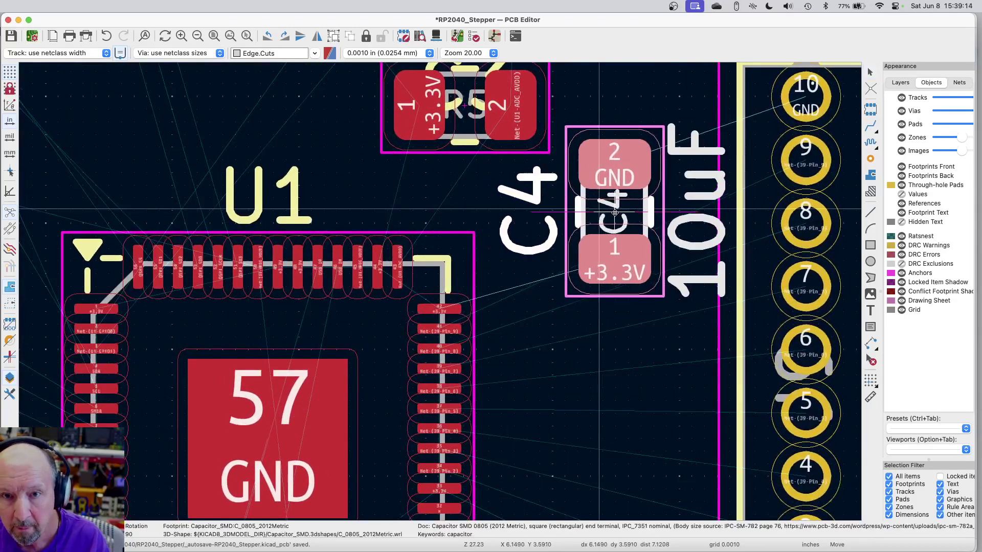
key("Escape")
scroll(562, 199, "down", 2)
scroll(526, 208, "up", 3)
scroll(524, 208, "down", 4)
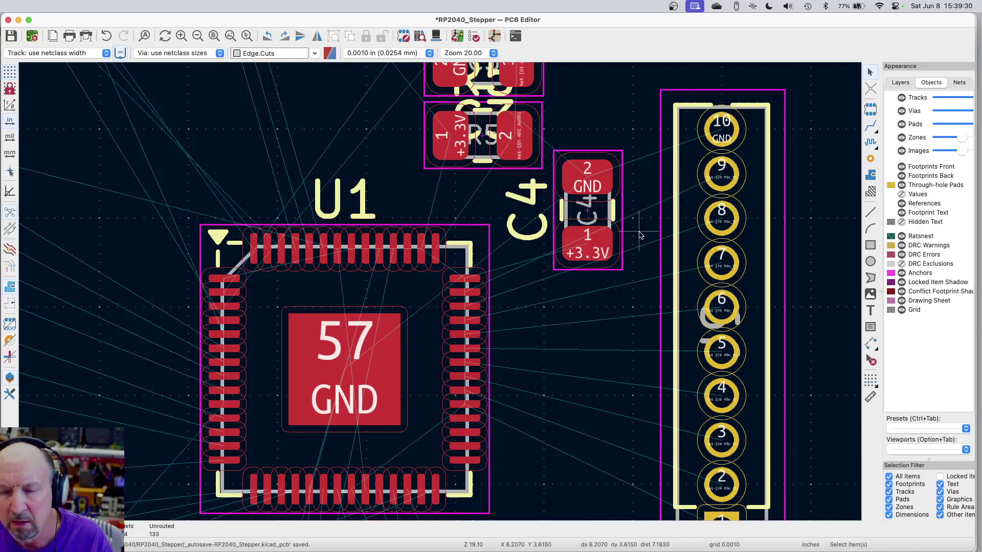
scroll(641, 235, "down", 8)
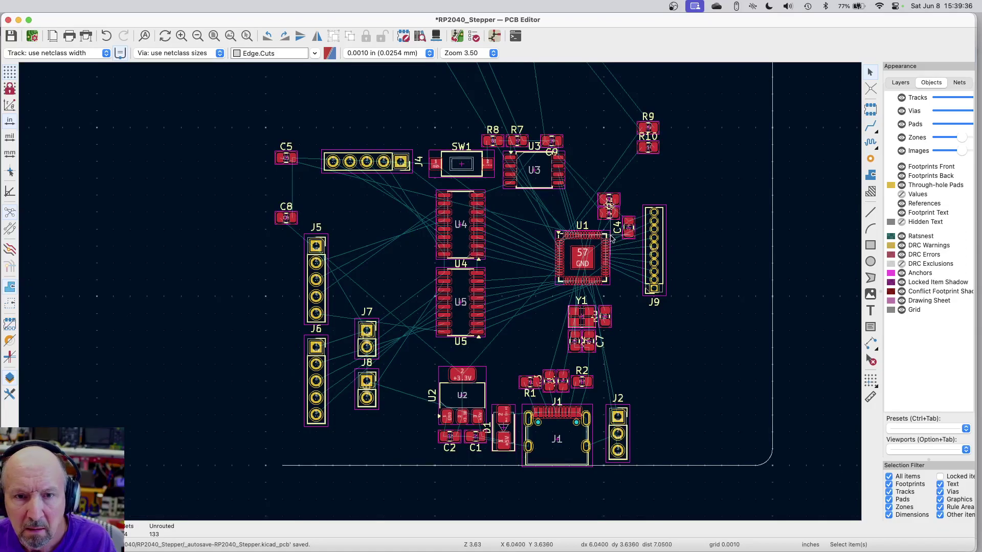
Check C5's connections in the Schematic Editor, then in the PCB Editor place C5 above U1 beside C3 and R5, rotated to 90 degrees.
left_click(494, 38)
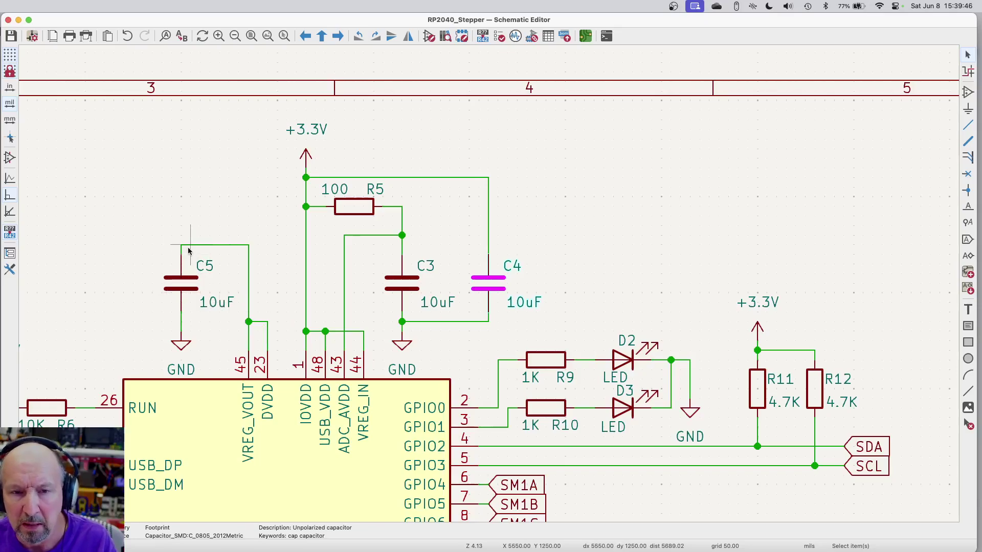
left_click(585, 36)
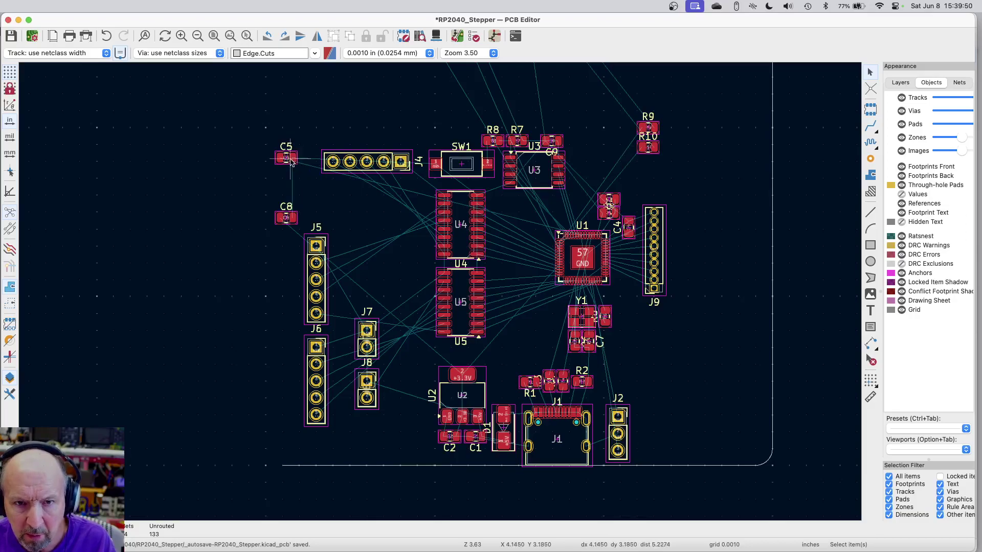
left_click_drag(286, 160, 394, 143)
left_click_drag(578, 197, 617, 128)
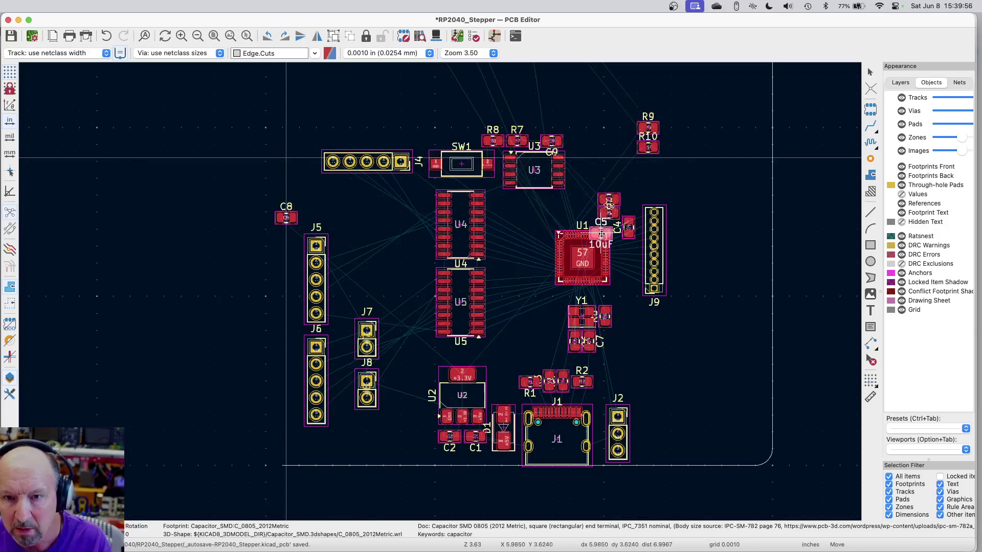
scroll(601, 250, "up", 8)
scroll(604, 178, "down", 5)
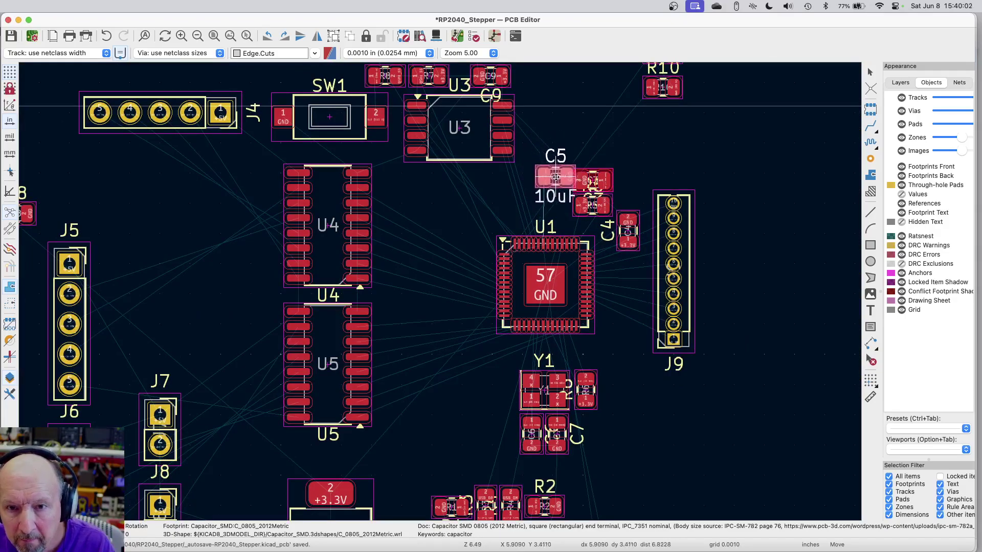
scroll(555, 169, "up", 4)
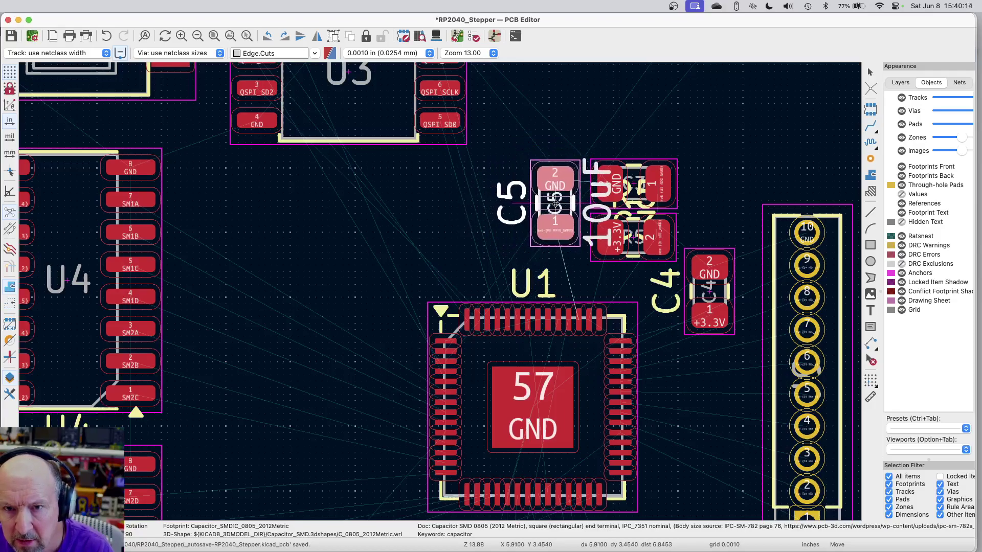
left_click(559, 203)
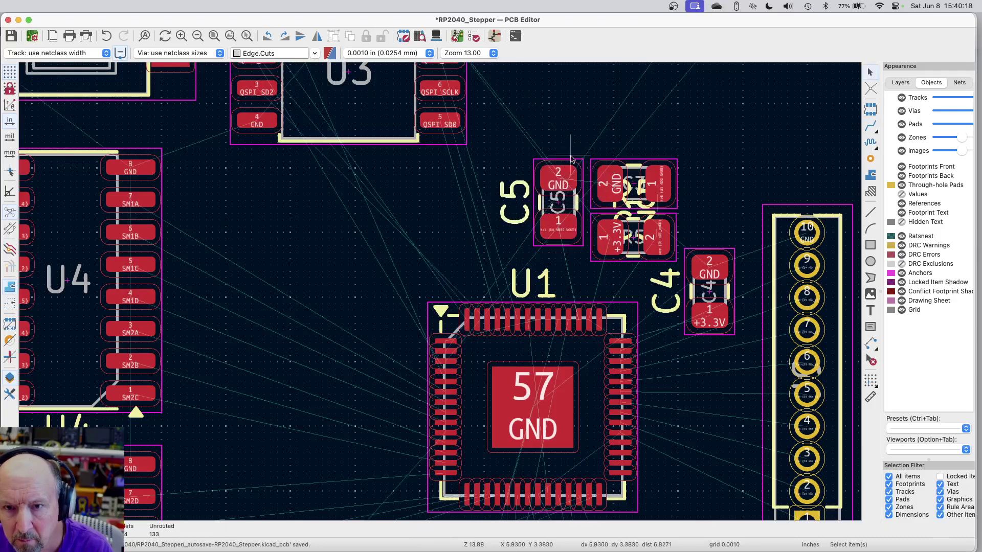
Inspect U1's upper pins around C5 and C4, and shift connector J9 down to sit alongside U1.
scroll(621, 341, "up", 5)
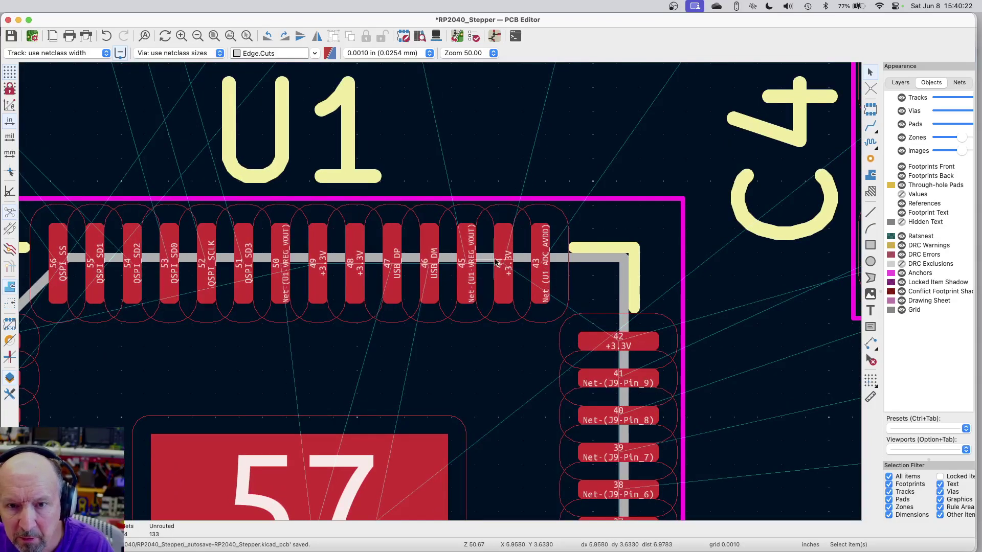
scroll(464, 263, "down", 4)
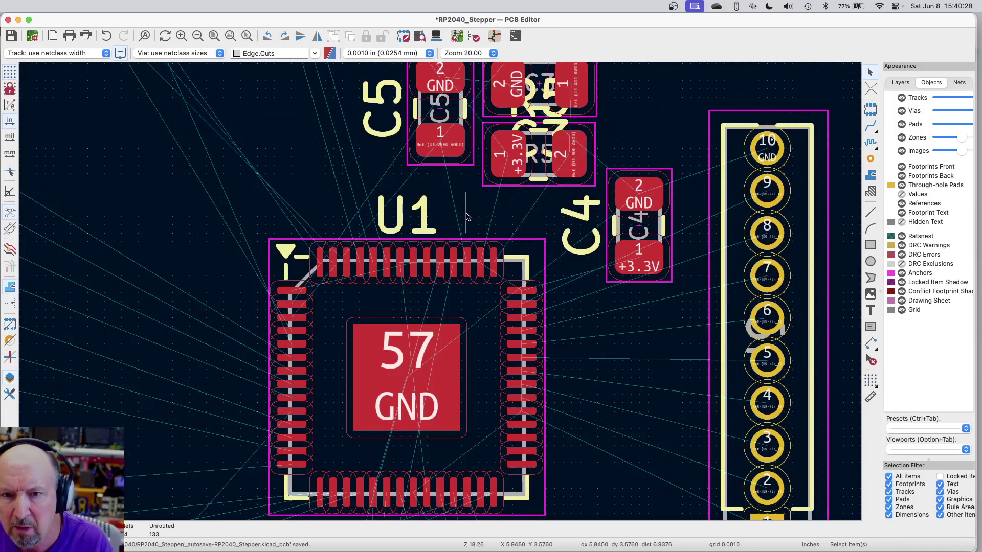
scroll(632, 316, "down", 6)
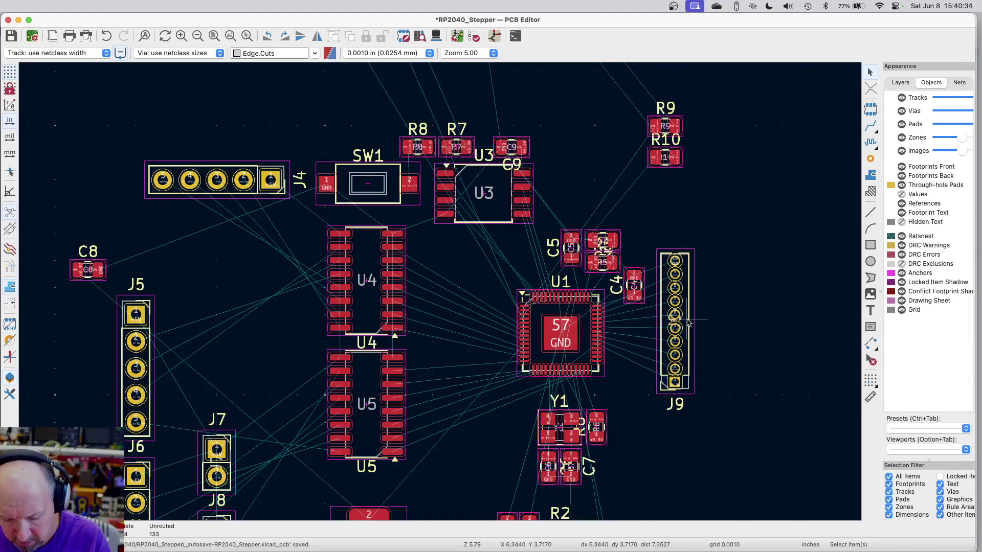
key("m")
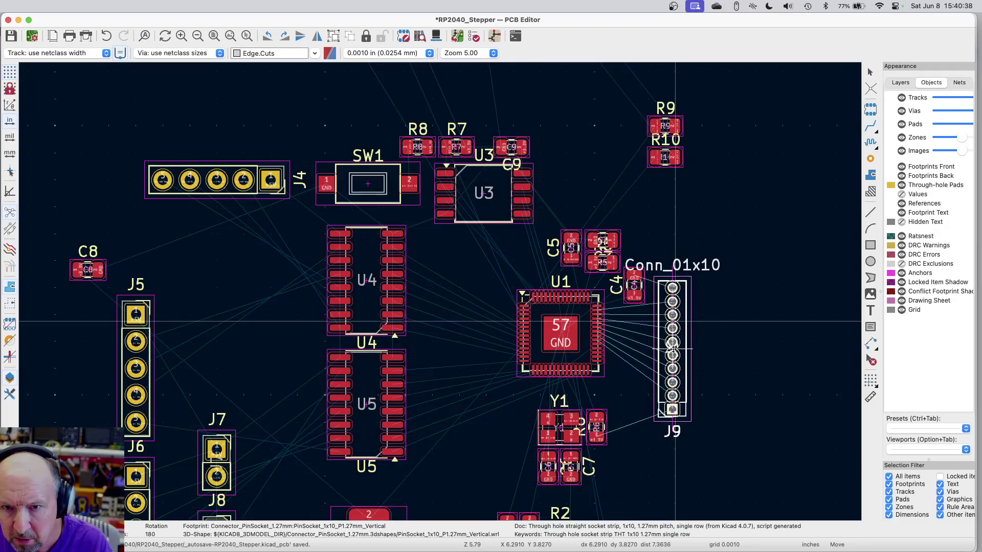
left_click(677, 322)
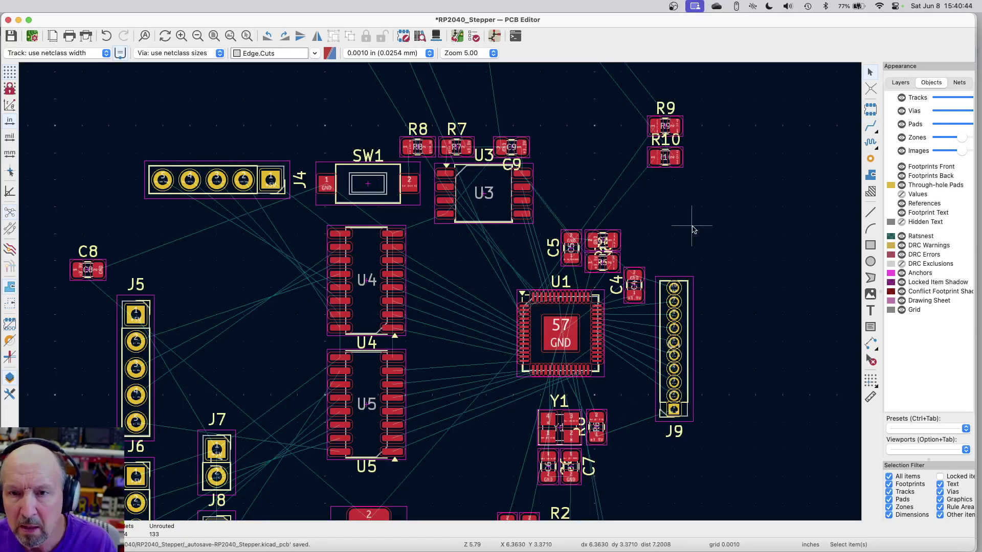
Select R9 on the board and check in the Schematic Editor how it connects U1's GPIO0 to LED D2.
left_click(668, 127)
key("Escape")
left_click(667, 127)
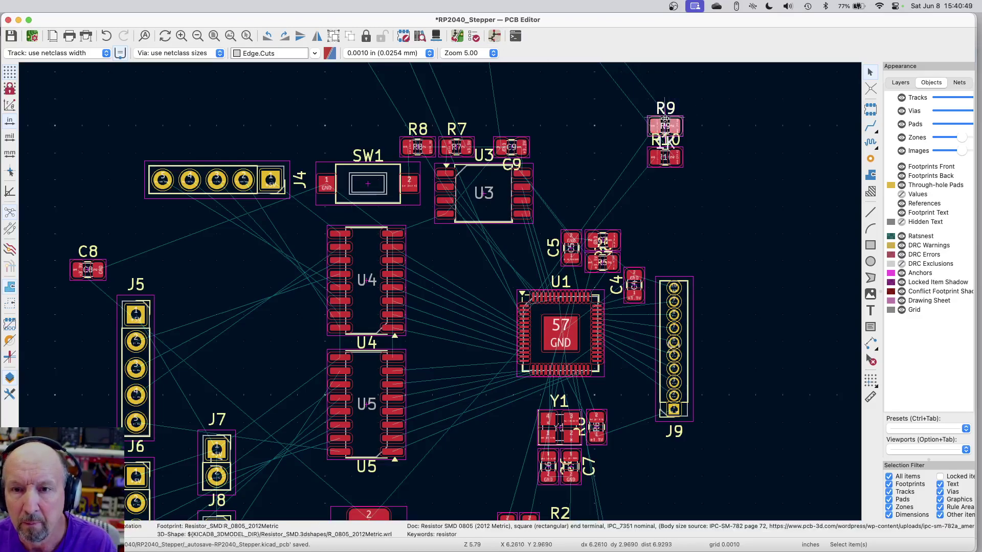
left_click(494, 36)
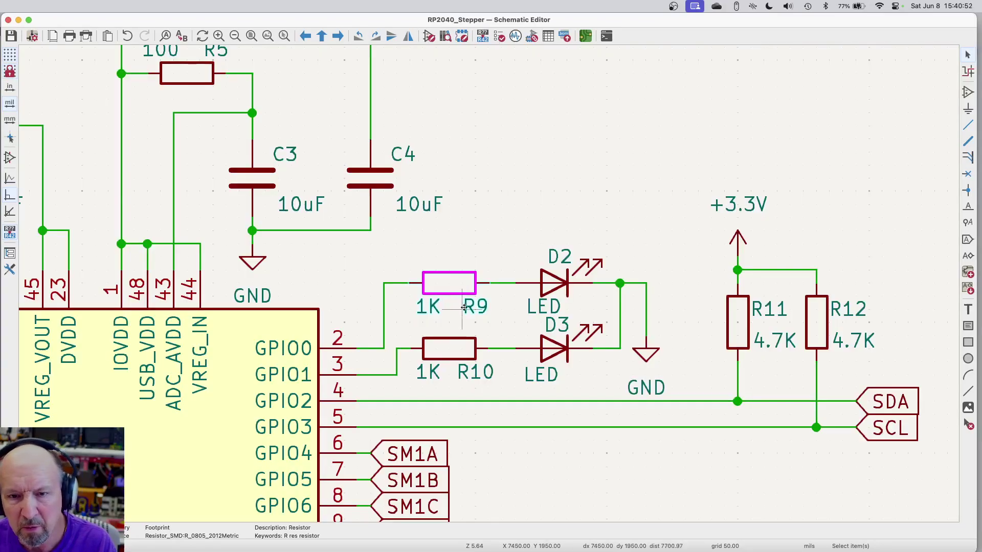
Return to the PCB Editor and examine U1's corner pins and the surrounding board area for placing R9 and R10.
key("Escape")
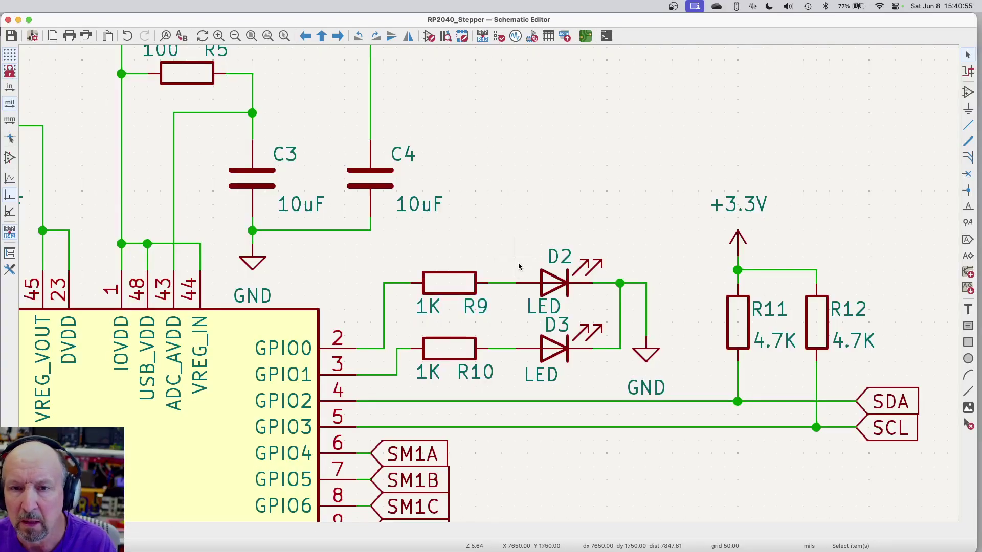
left_click(585, 36)
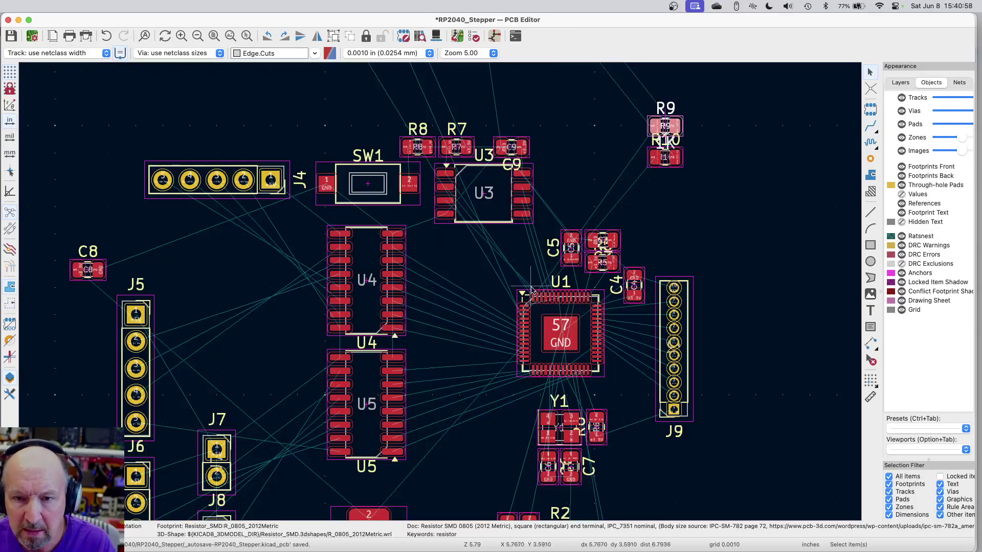
scroll(527, 321, "up", 5)
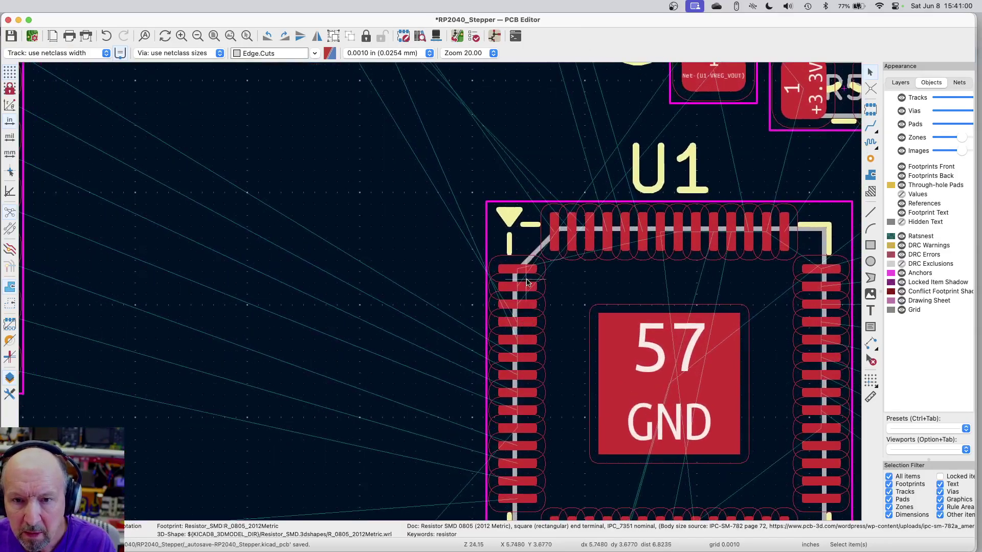
scroll(631, 305, "down", 5)
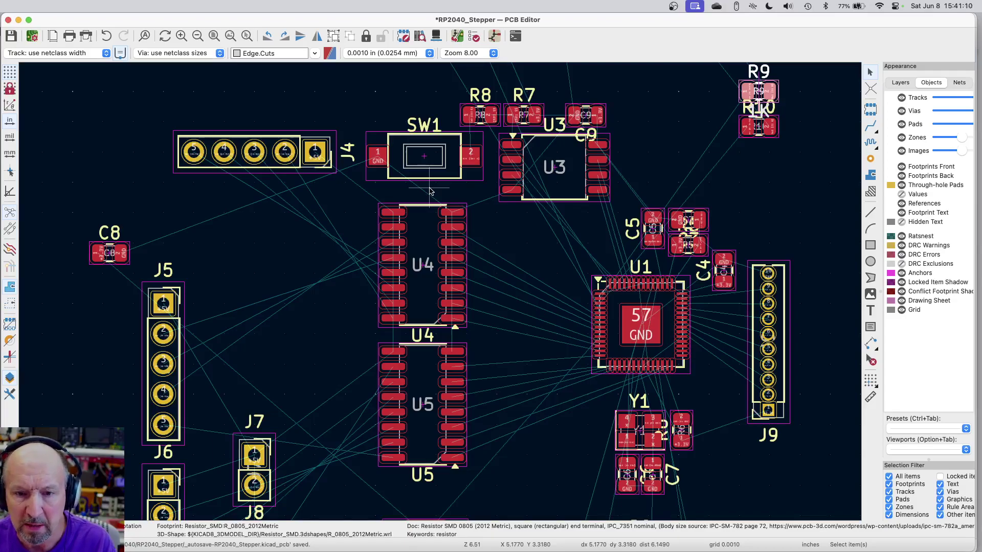
scroll(430, 192, "down", 3)
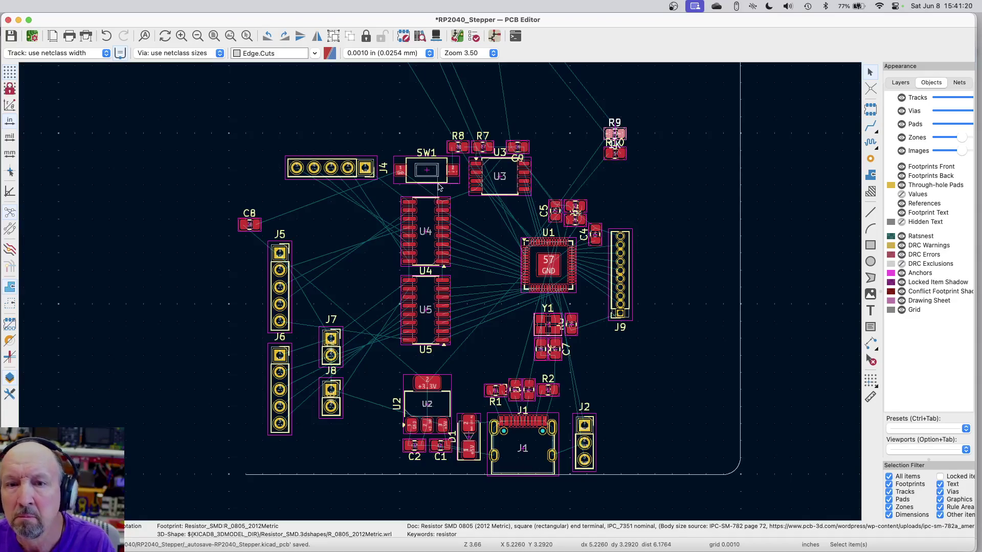
scroll(438, 187, "up", 3)
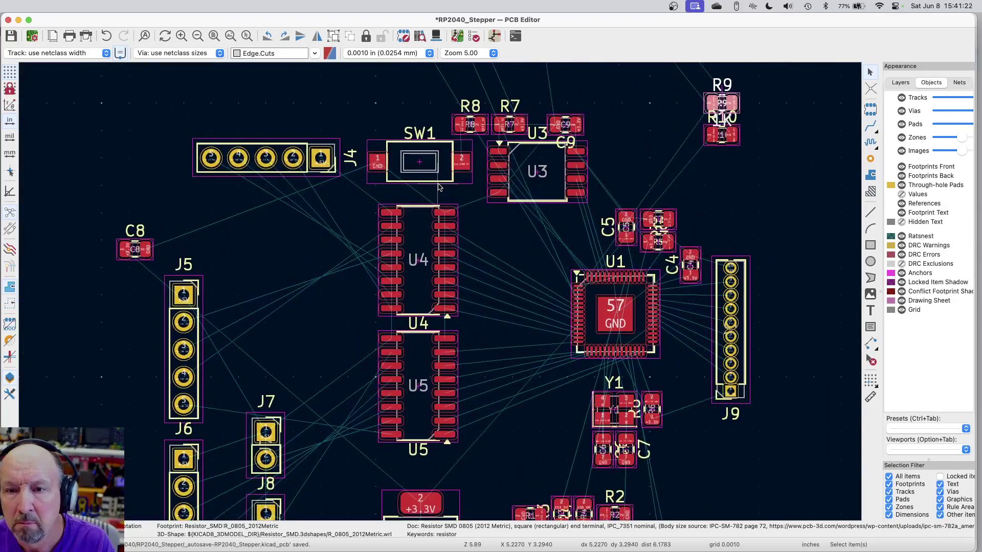
Check LED D2 in the Schematic Editor, then locate it in the PCB Editor and survey the free space around J4 and U4.
left_click(495, 36)
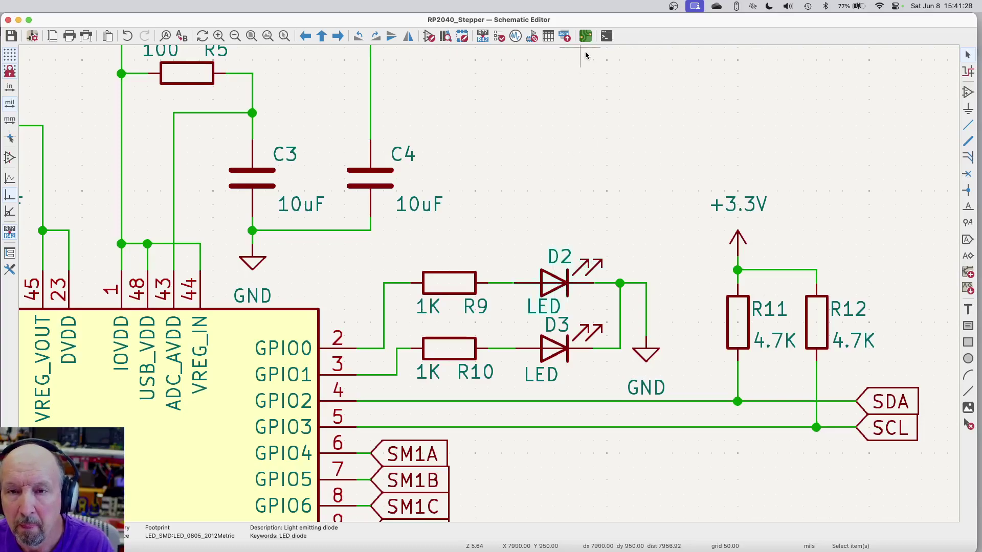
left_click(585, 36)
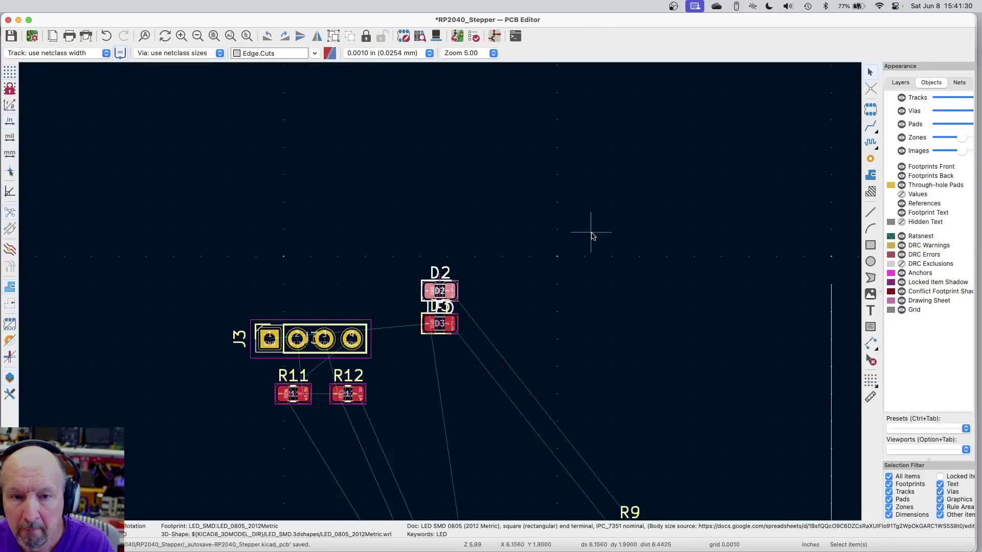
scroll(526, 257, "down", 5)
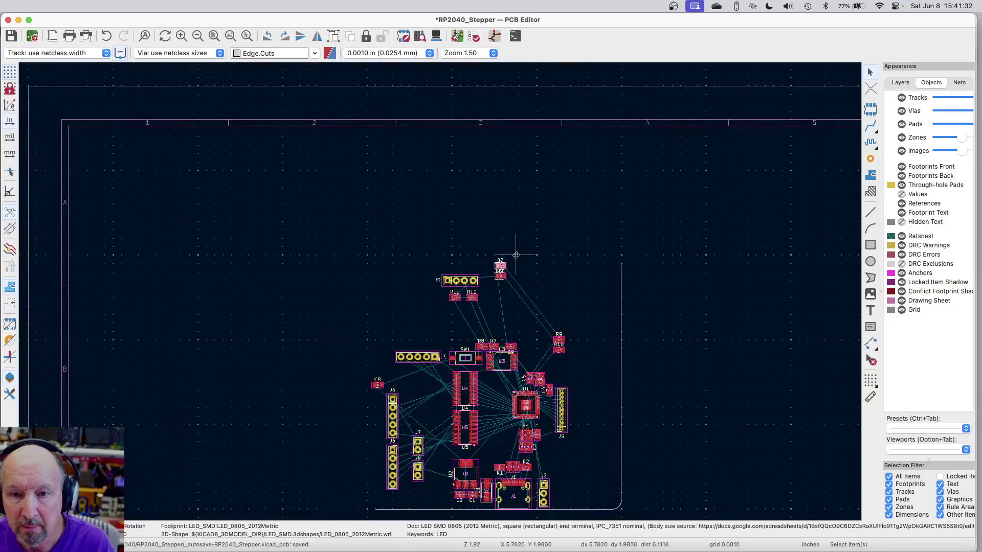
scroll(515, 318, "up", 5)
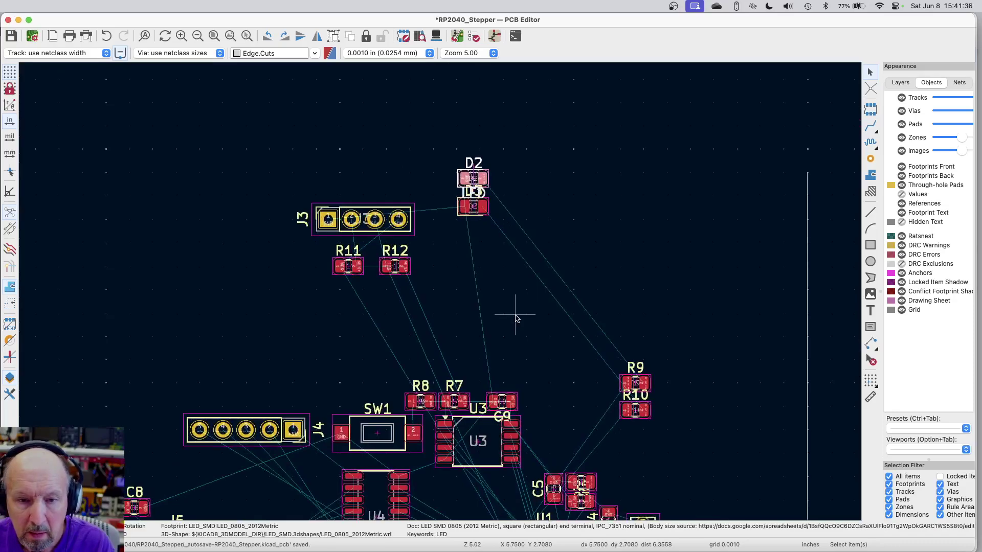
scroll(515, 318, "down", 3)
scroll(515, 318, "down", 2)
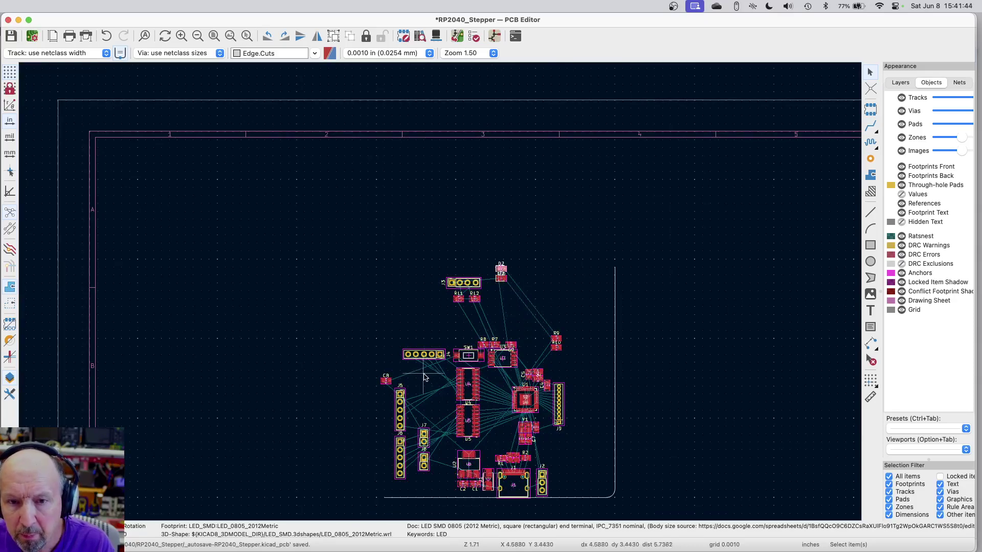
scroll(436, 369, "up", 5)
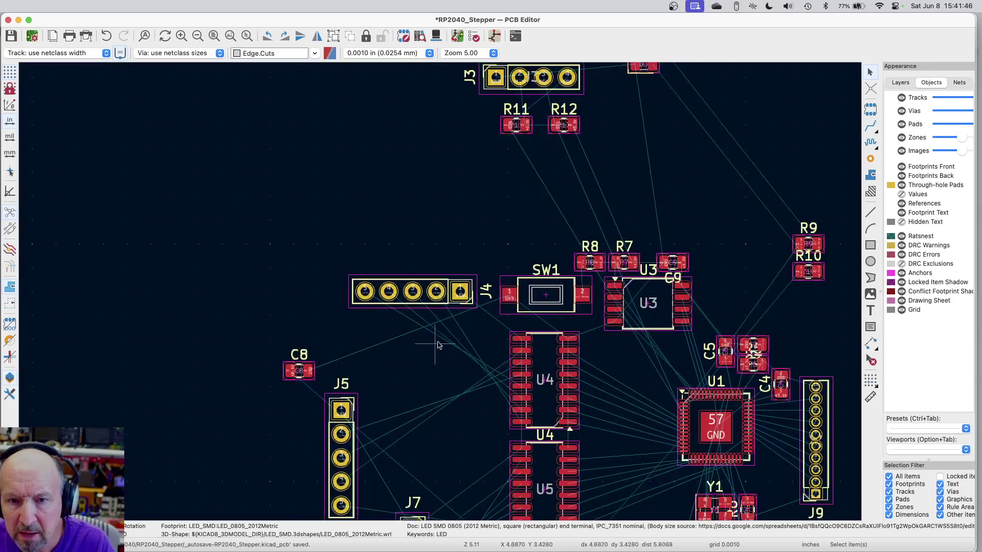
scroll(571, 327, "down", 2)
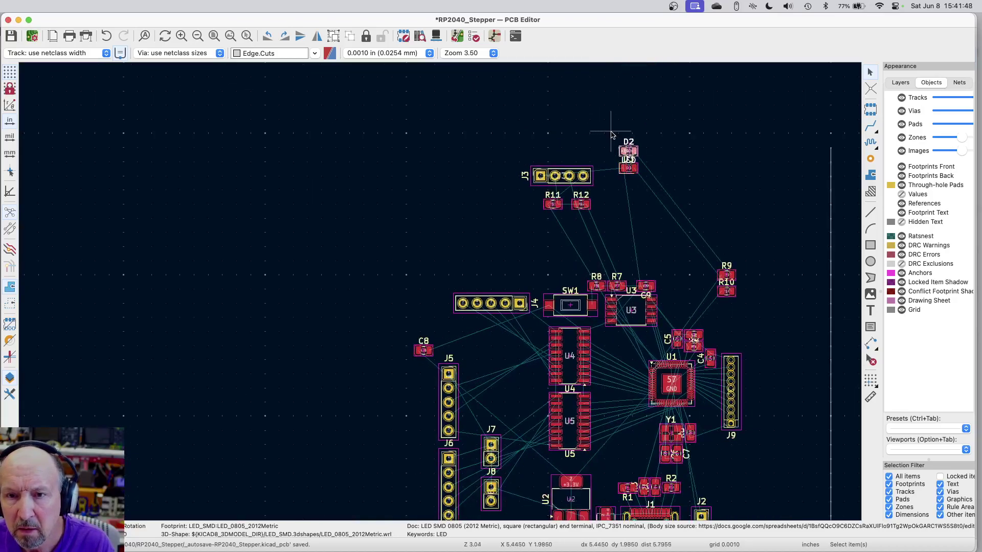
Move LEDs D2 and D3 together into the free space below J4, between C8 and U4.
left_click(645, 181)
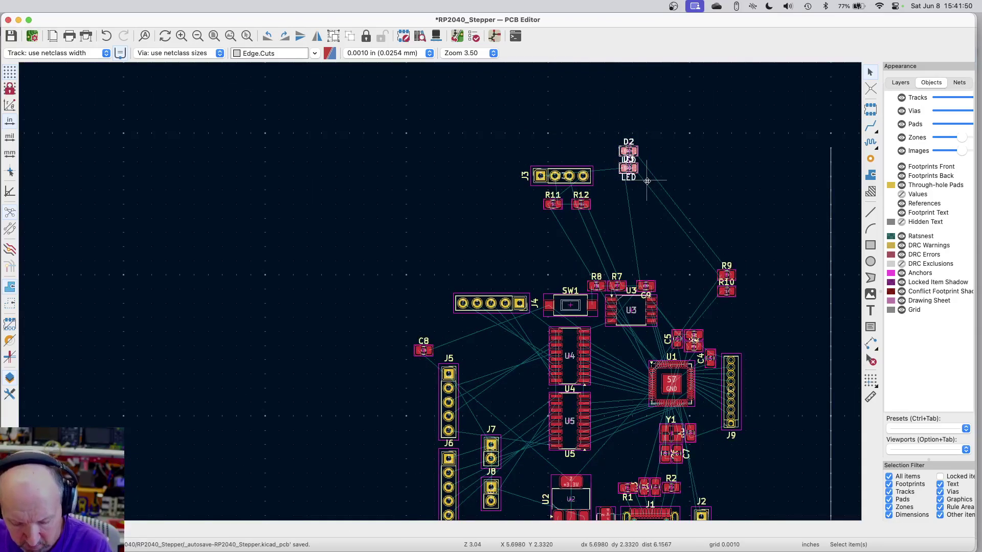
key("m")
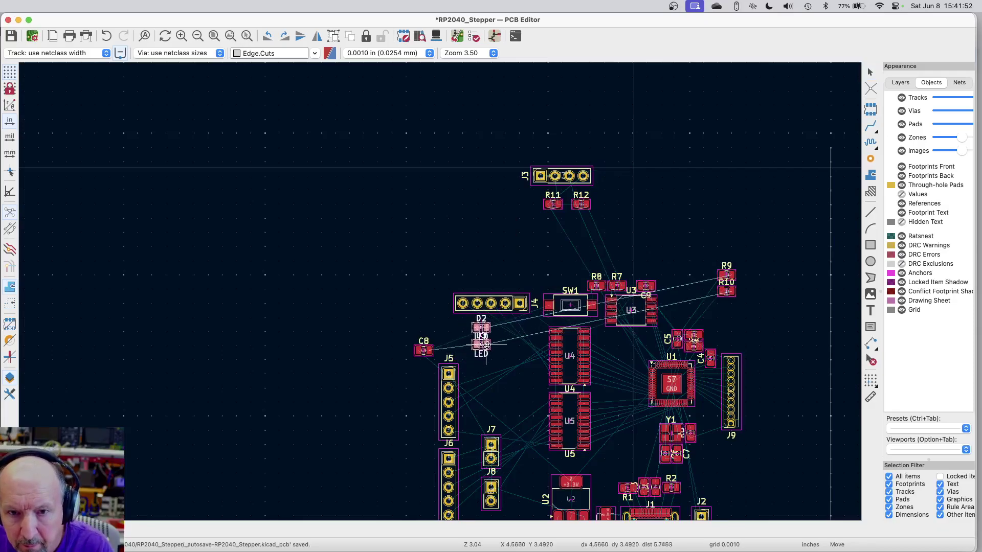
scroll(480, 342, "up", 6)
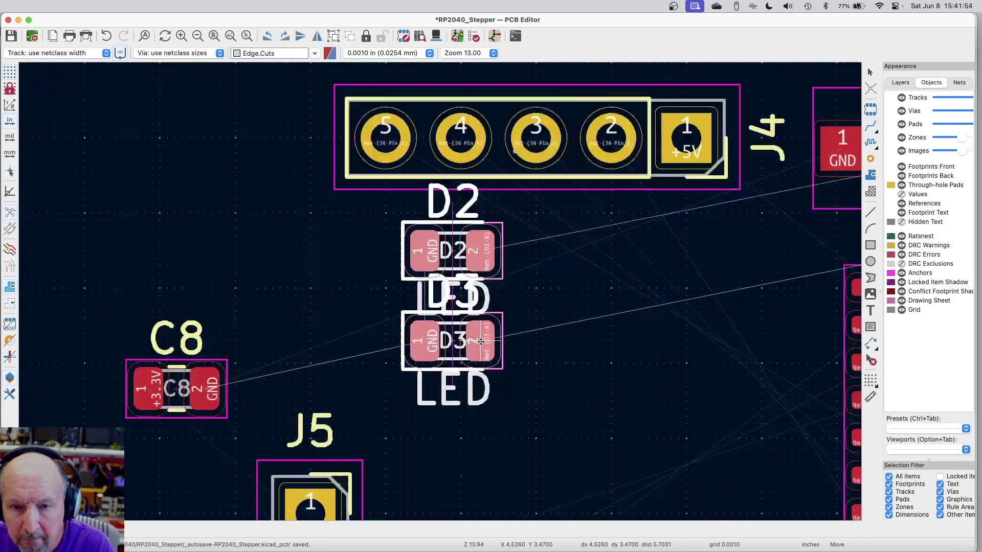
scroll(481, 341, "down", 2)
scroll(481, 341, "down", 2)
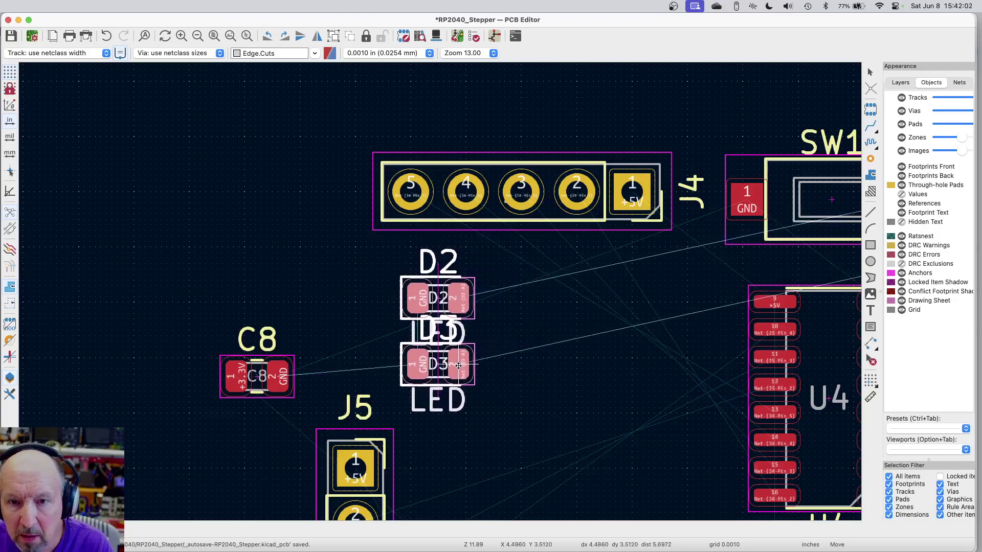
left_click(460, 368)
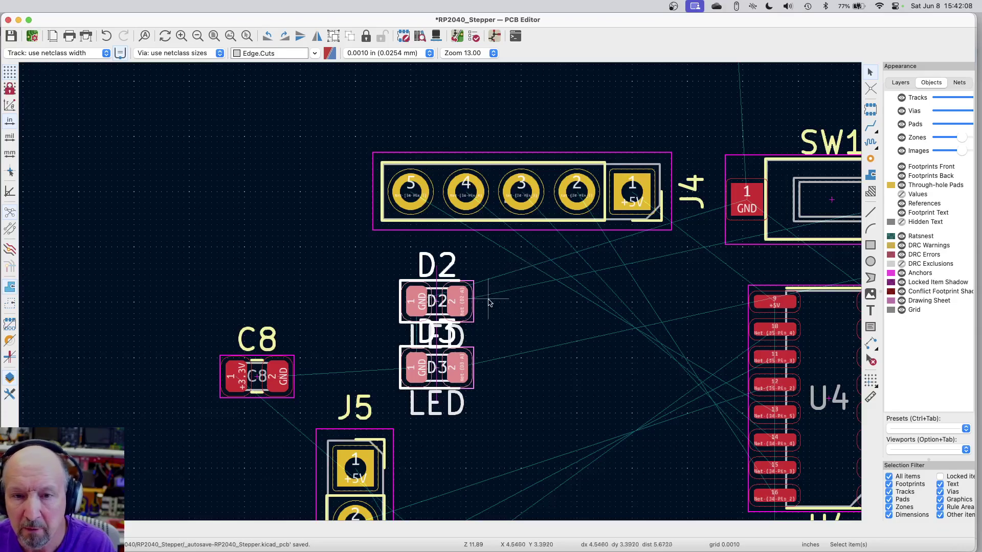
Move resistors R9 and R10 together to sit directly beside D2 and D3, on the side facing U4.
scroll(358, 253, "down", 5)
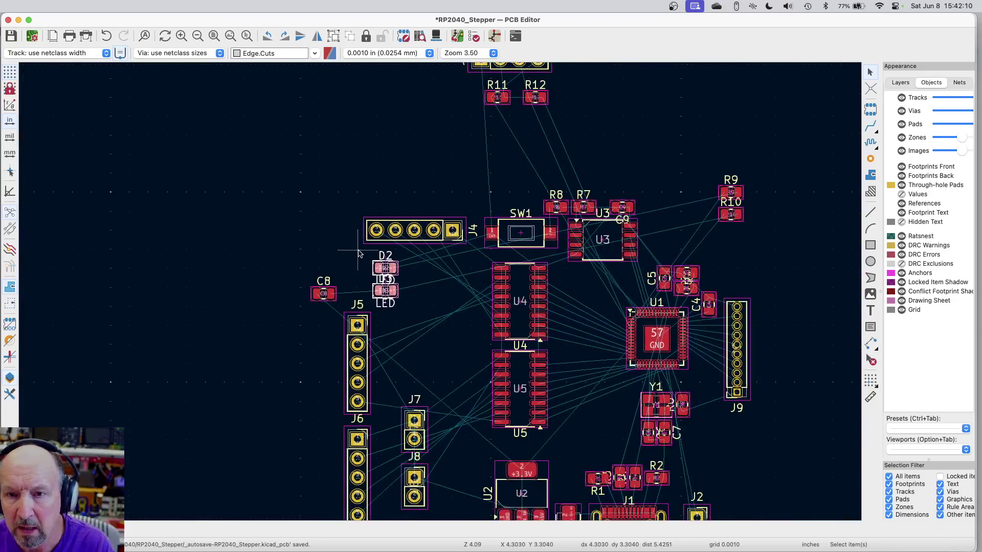
left_click_drag(706, 164, 767, 239)
key("m")
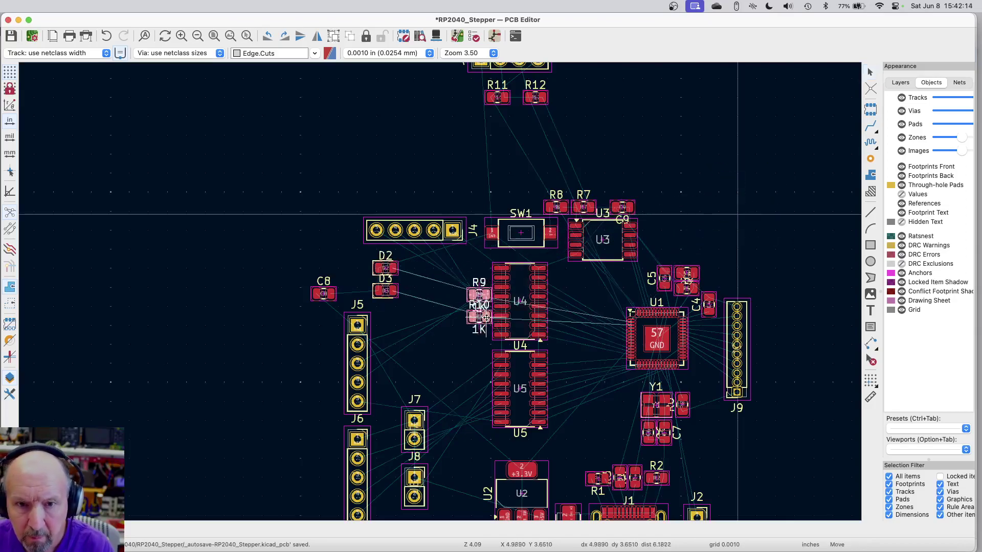
scroll(444, 289, "up", 5)
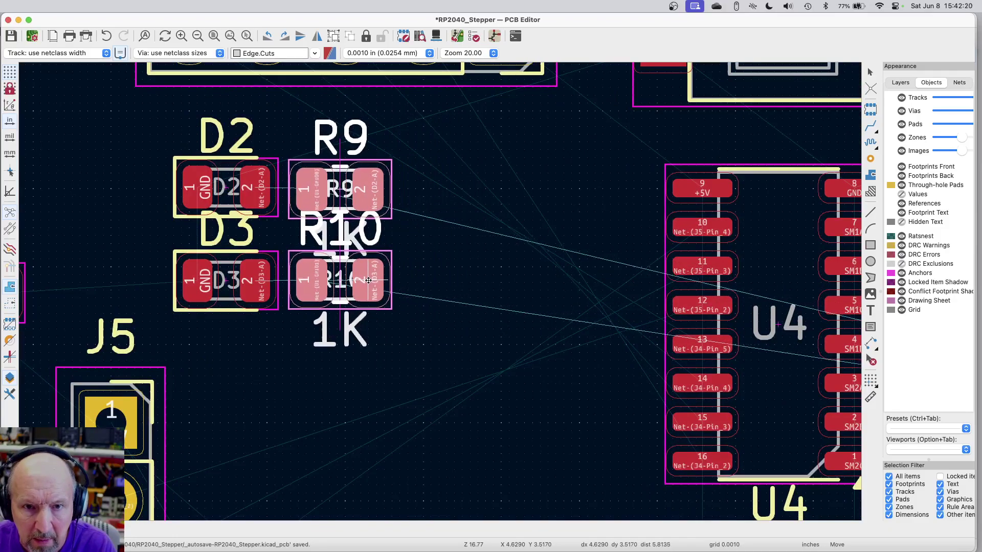
left_click(369, 281)
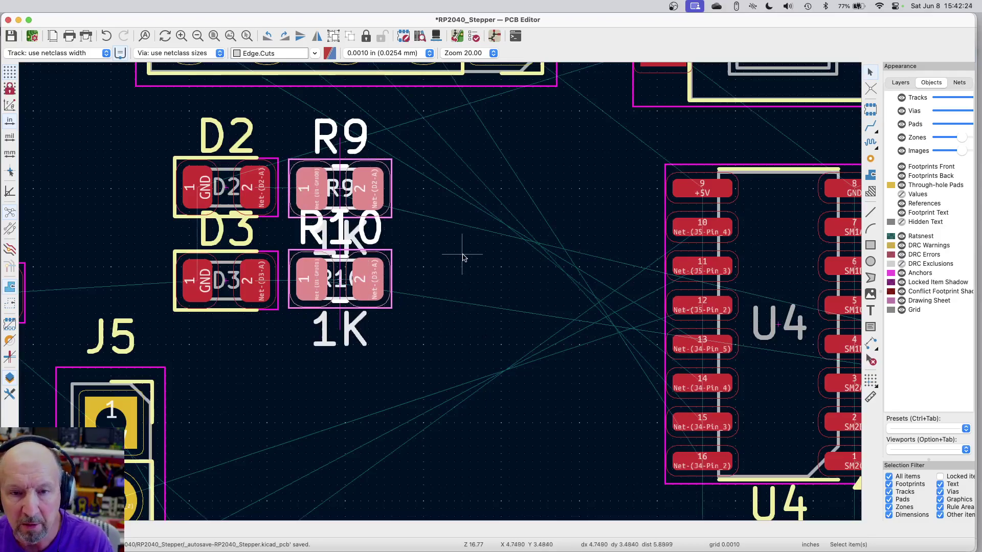
Select C8, check its connections in the Schematic Editor, then locate connector J3 on the board in the PCB Editor.
scroll(506, 267, "down", 5)
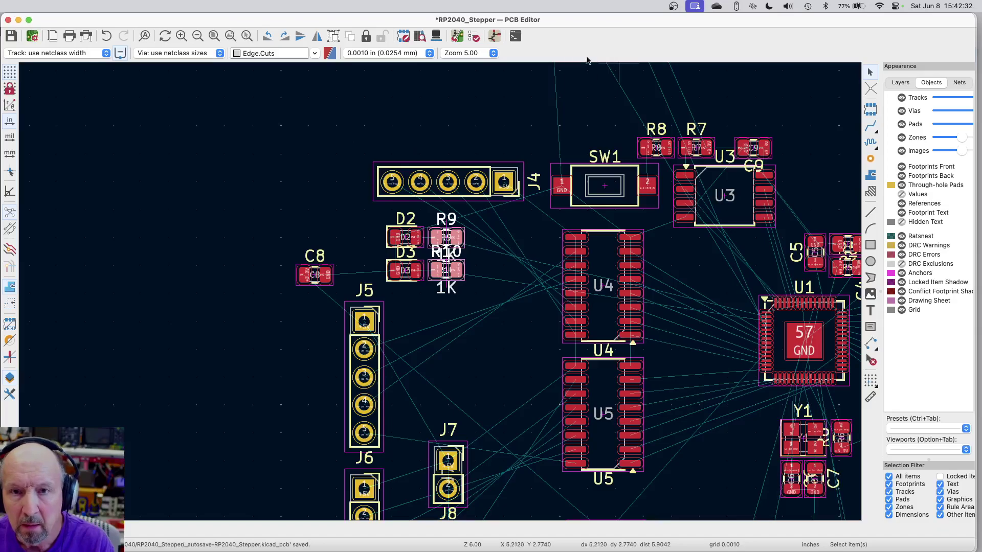
left_click(315, 269)
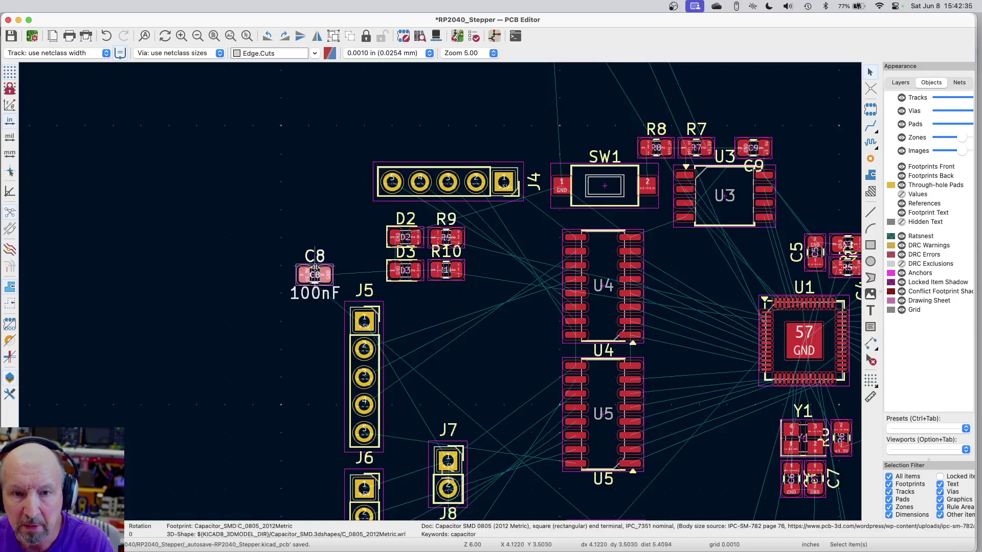
left_click(492, 35)
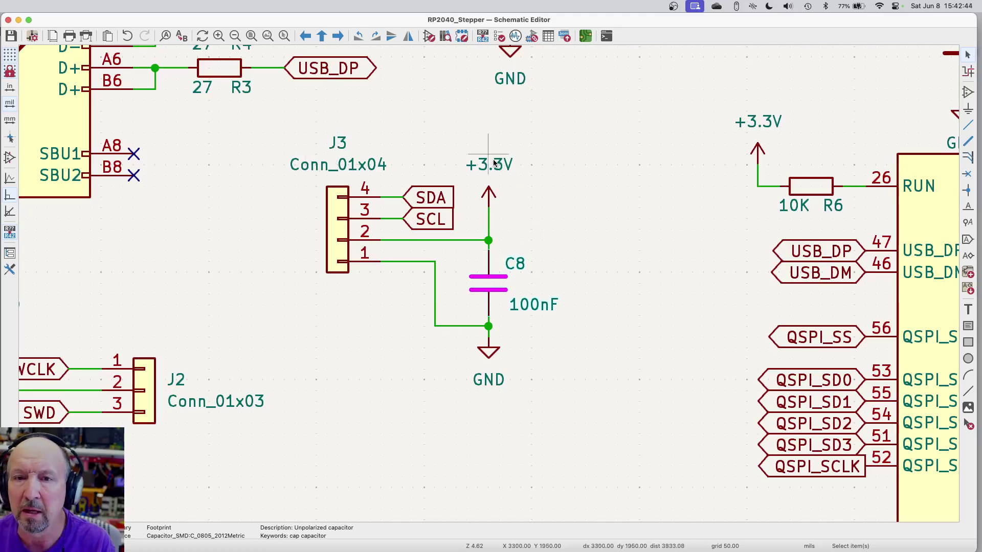
left_click(585, 36)
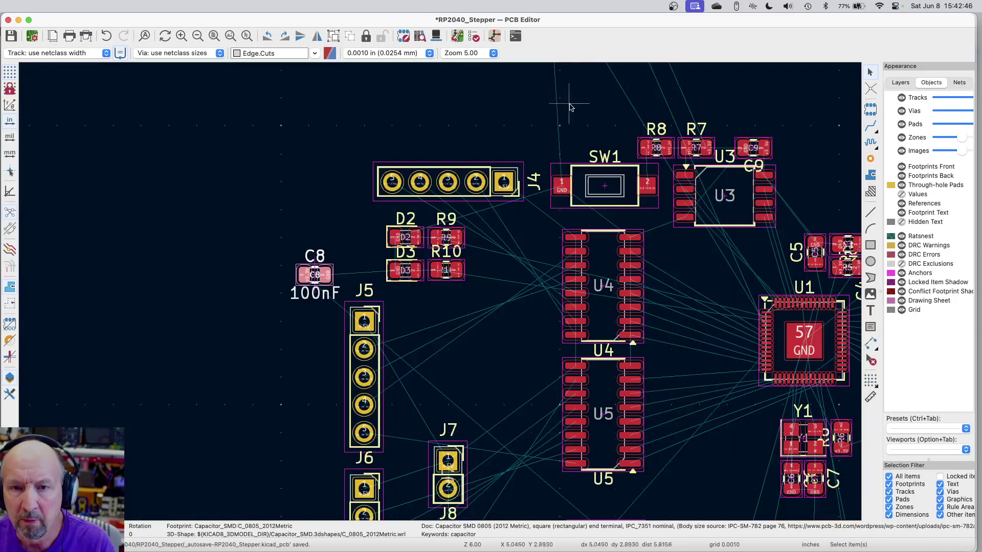
scroll(337, 141, "down", 3)
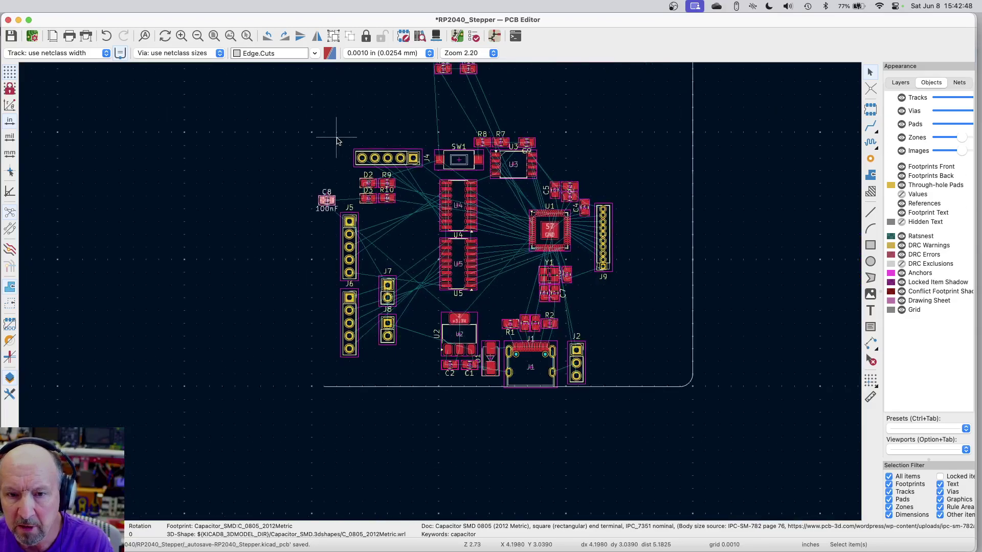
scroll(338, 138, "down", 2)
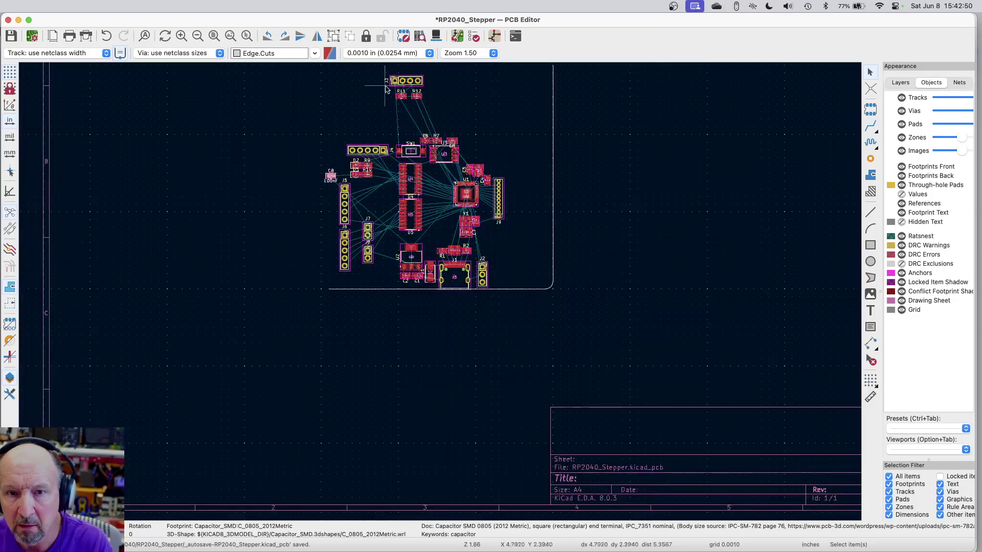
Move connector J3 with resistors R11 and R12 down as a group to just above SW1 and J4.
left_click(391, 213)
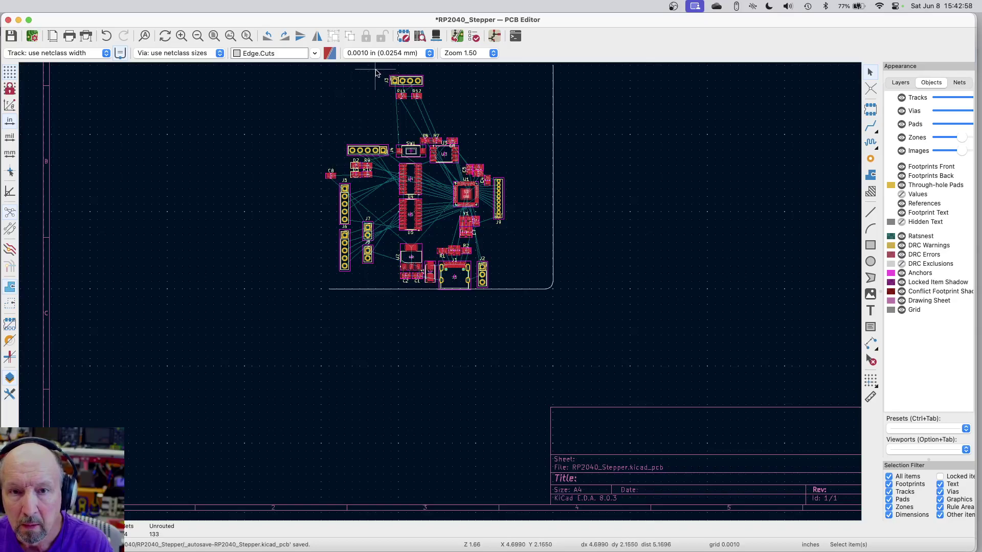
left_click_drag(376, 74, 435, 111)
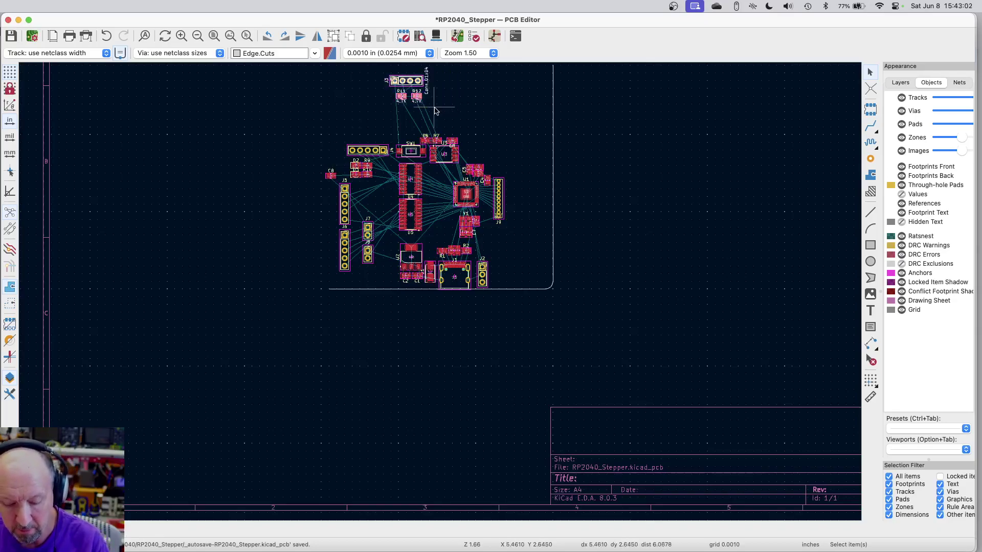
key("m")
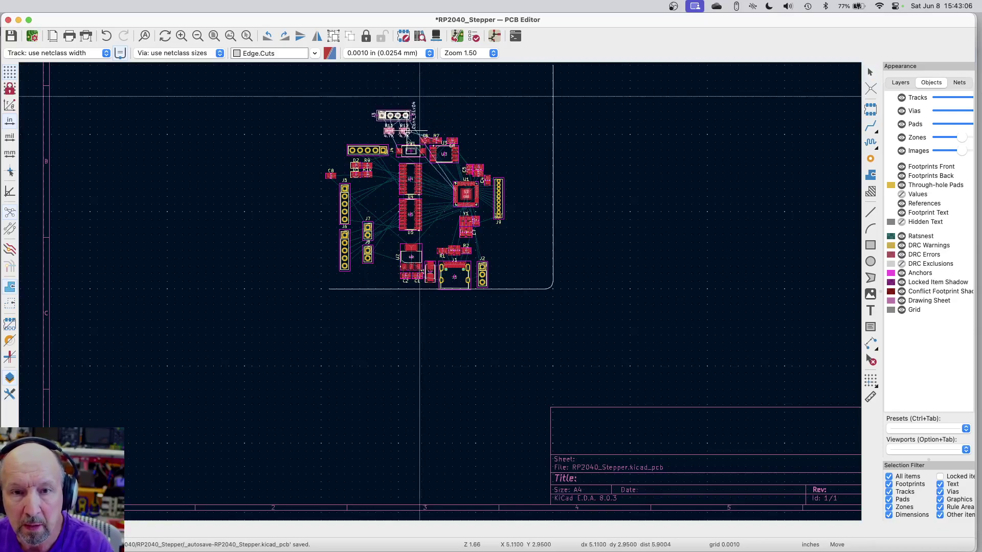
left_click(408, 131)
Move C8 below J3's GND pin, beside R11, and rotate it 180 degrees.
scroll(374, 93, "up", 5)
scroll(374, 93, "up", 1)
key("m")
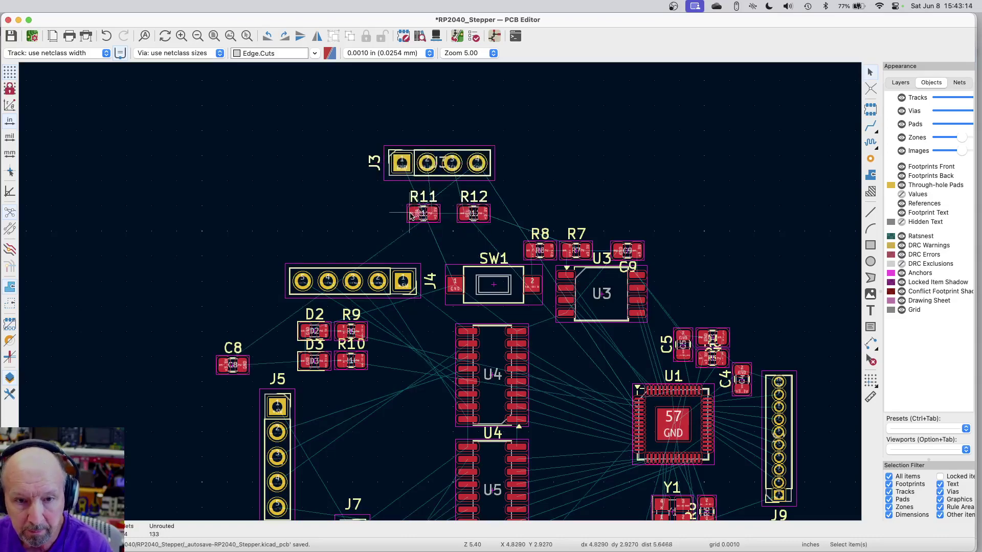
left_click_drag(234, 365, 389, 210)
key("r")
key("r")
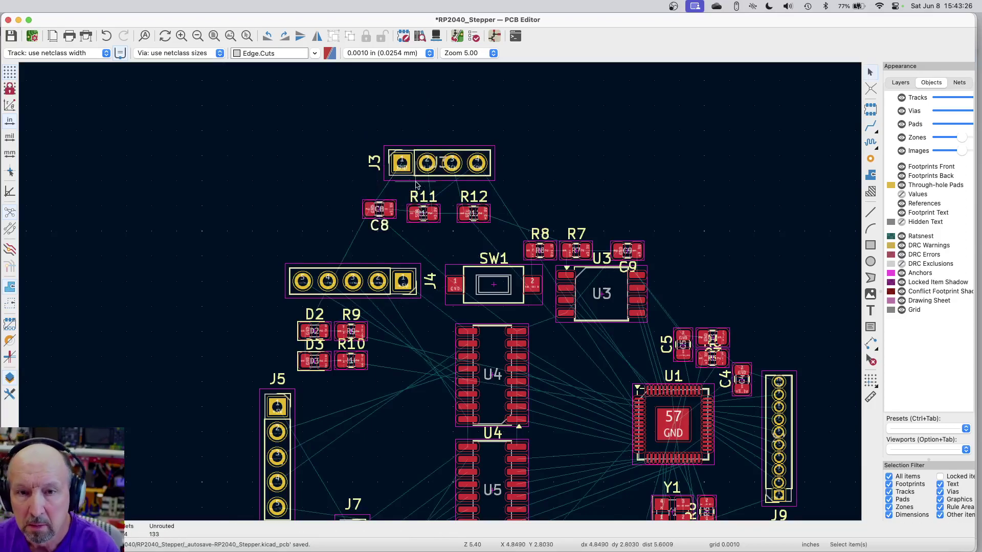
Move R11 aside beyond J3's SDA end, then place R12 below J3's +3.3V and SCL pins, rotated 180 degrees.
scroll(430, 156, "up", 3)
scroll(429, 156, "up", 5)
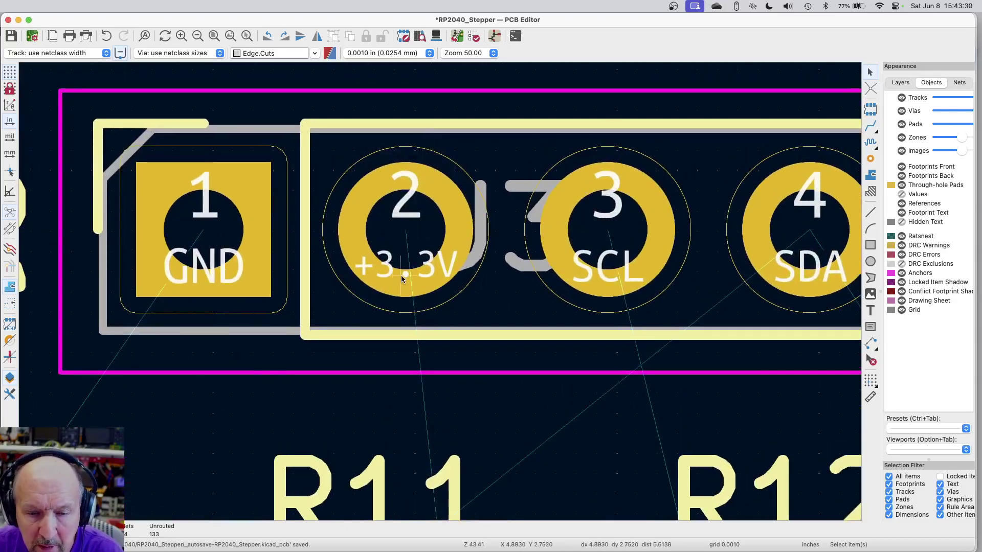
scroll(401, 275, "down", 3)
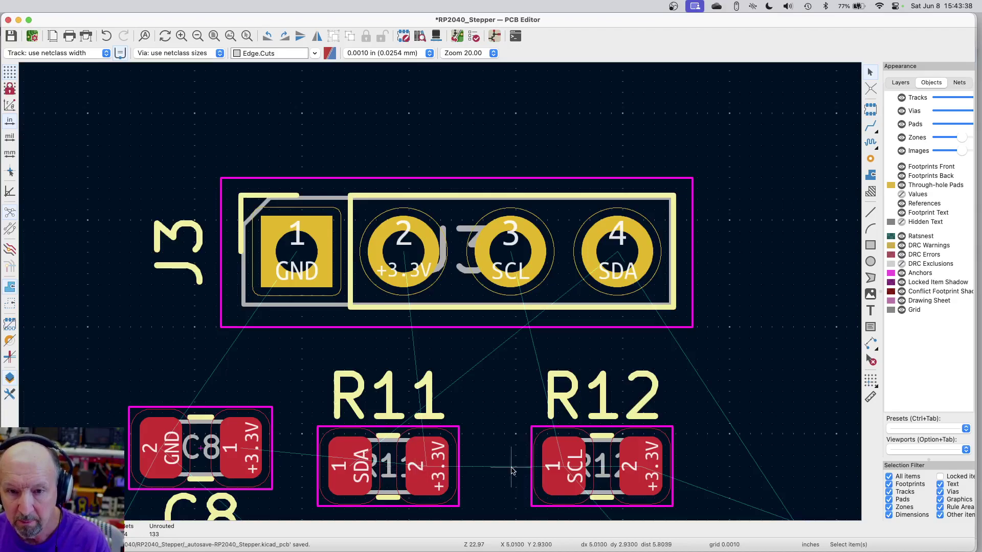
scroll(390, 470, "down", 2)
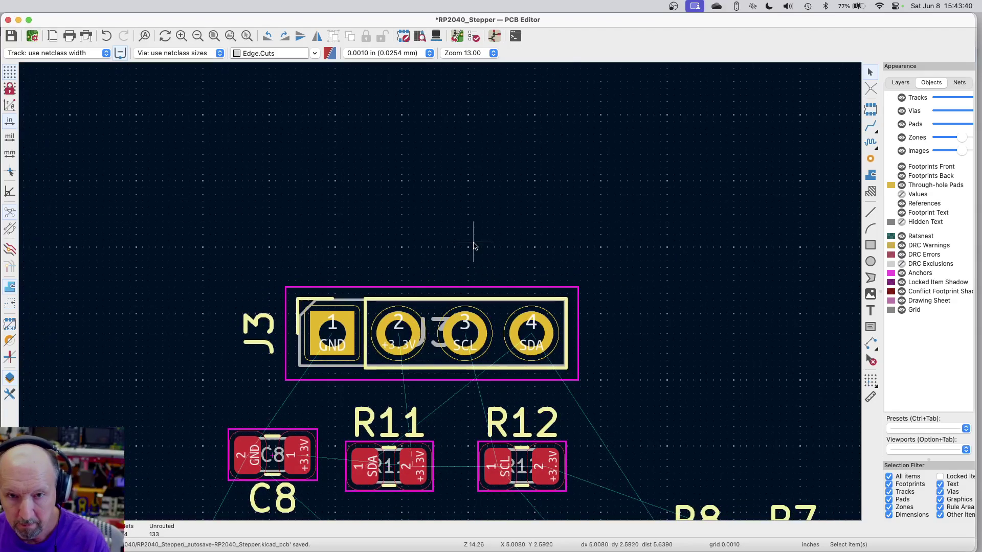
scroll(471, 245, "down", 2)
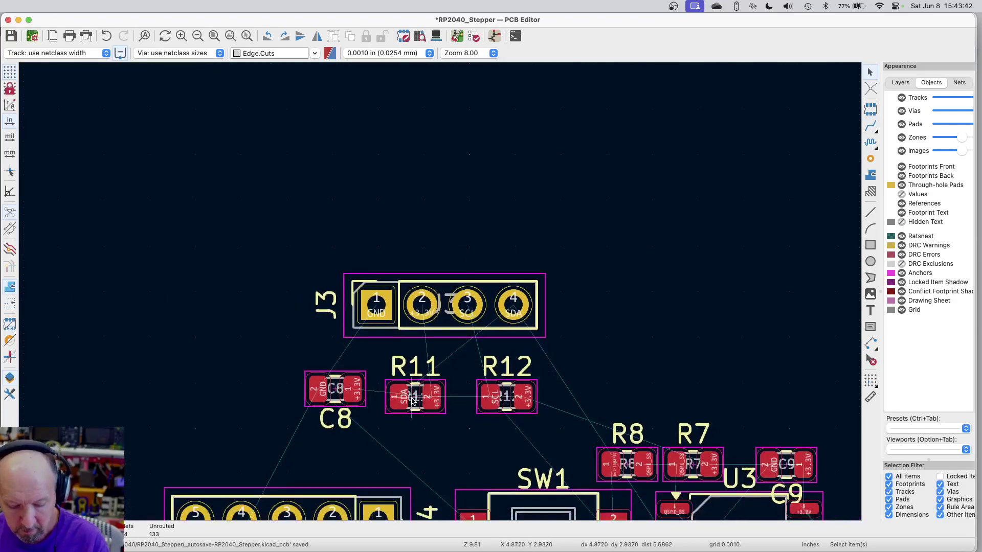
left_click_drag(413, 400, 618, 321)
left_click_drag(503, 400, 447, 367)
key("r")
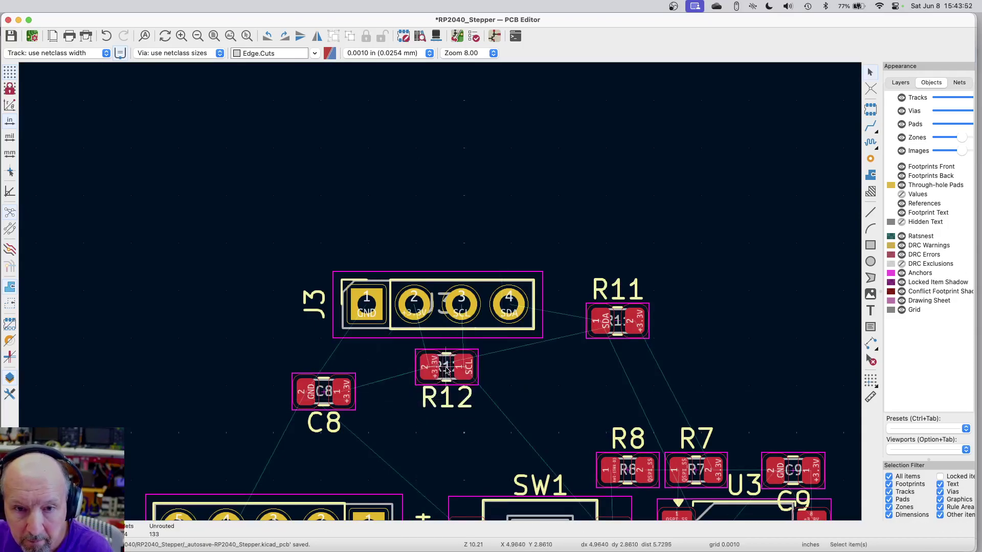
Move C8 directly below J3's GND pin and align R12 in a row beside it.
left_click(323, 391)
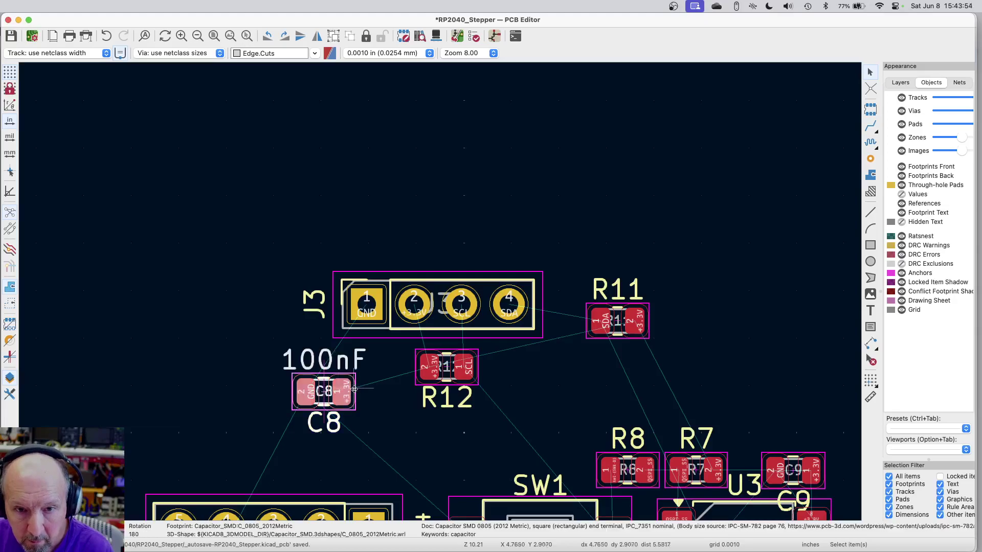
left_click_drag(346, 391, 385, 365)
left_click(435, 372)
scroll(444, 368, "up", 2)
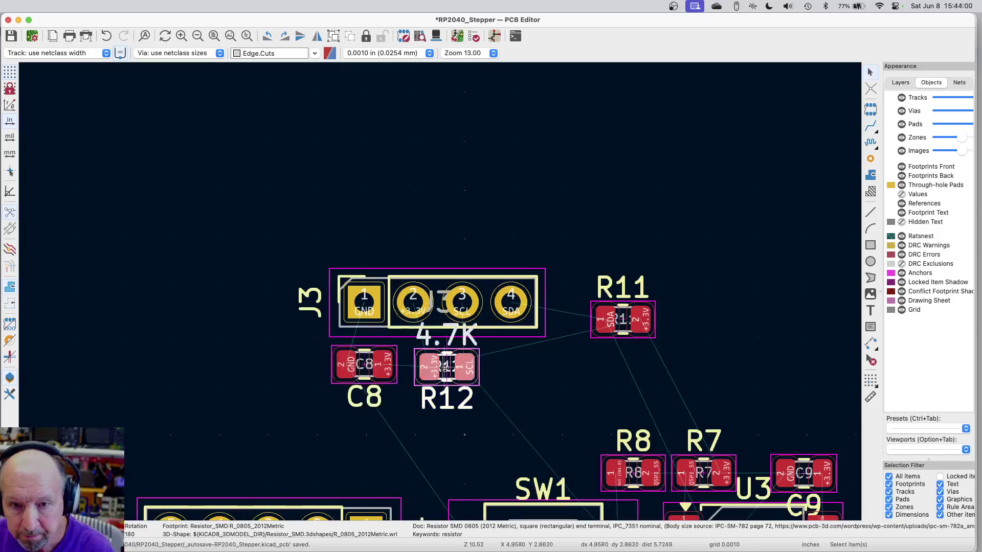
left_click_drag(447, 368, 441, 365)
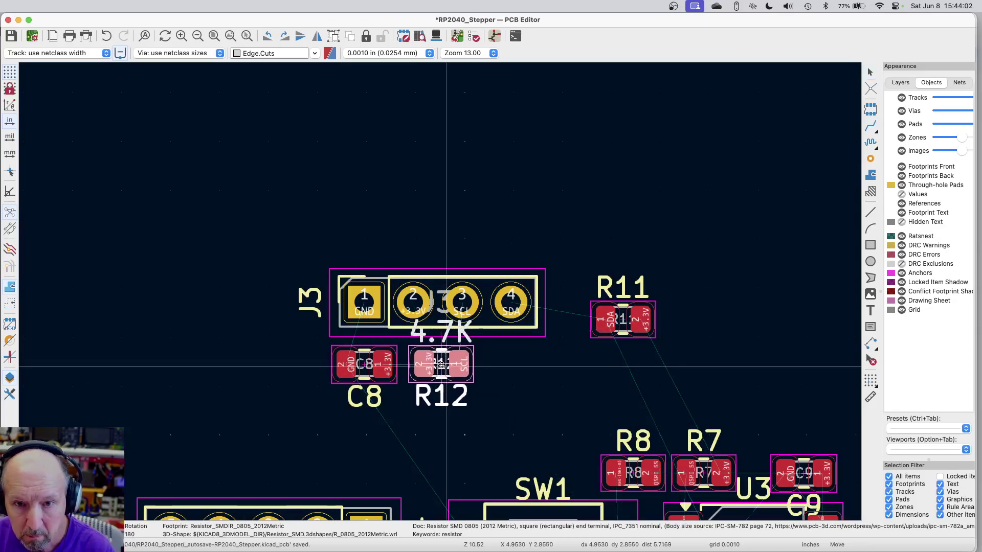
Move R11 below J3's SDA pin, in line beside R12, and rotate it 180 degrees.
left_click(622, 319)
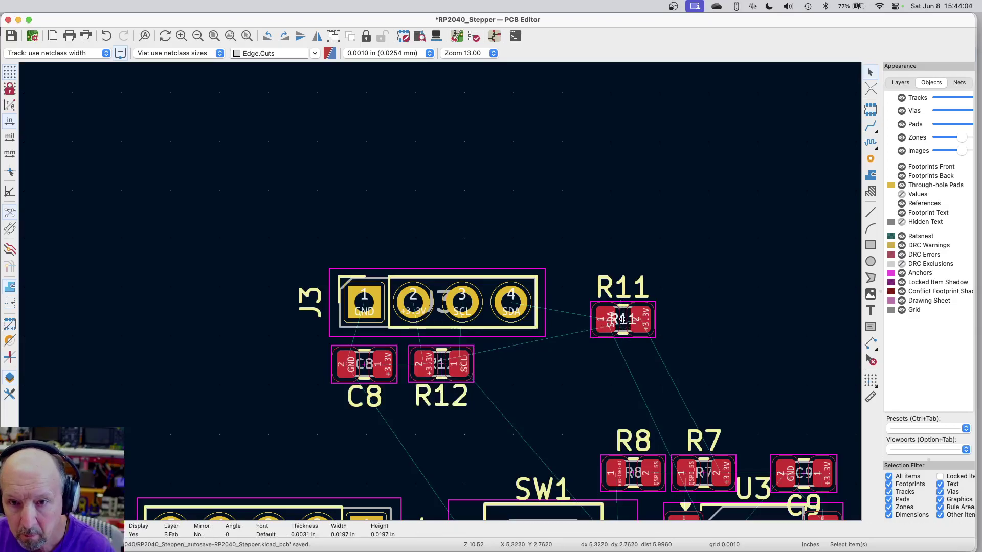
left_click_drag(622, 319, 510, 365)
key("r")
key("r")
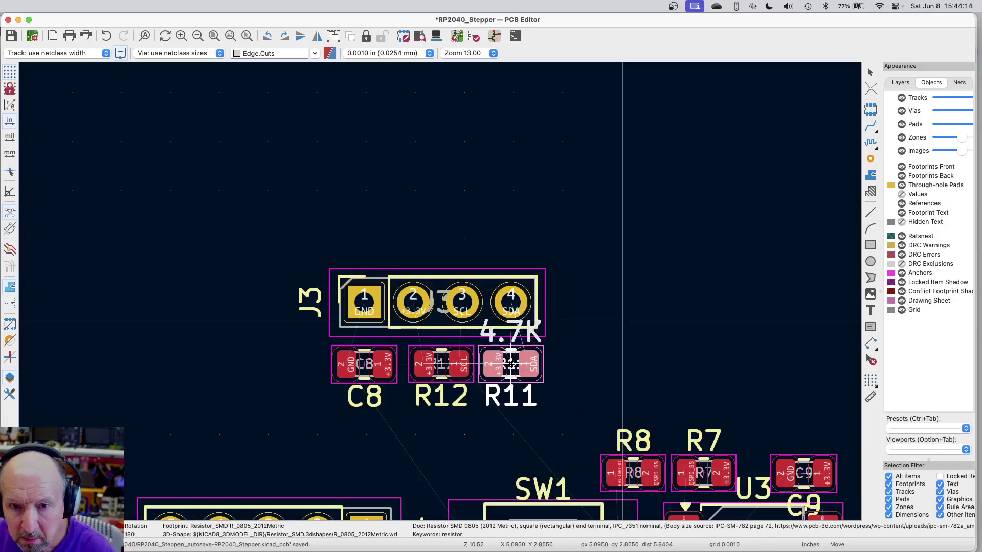
left_click_drag(510, 364, 511, 365)
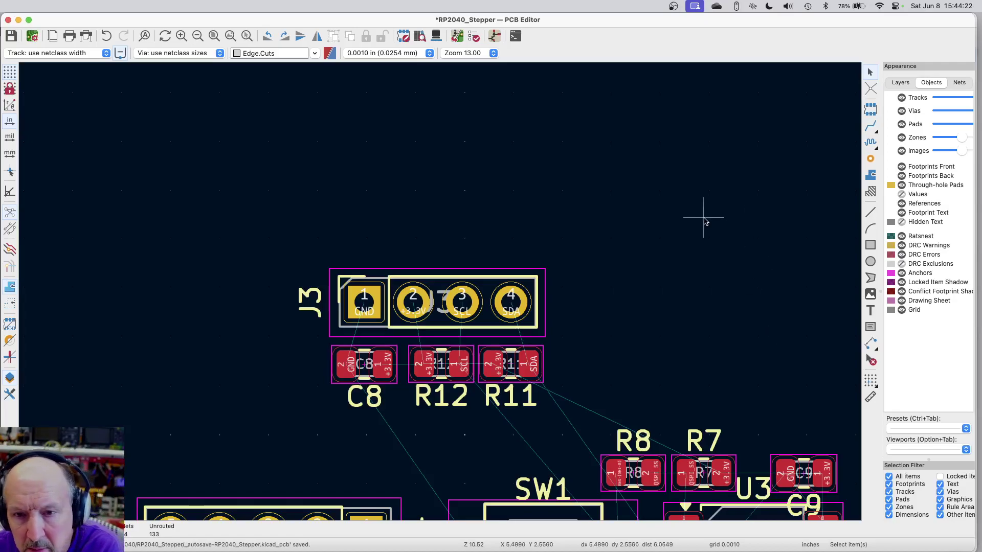
Review the placement across the whole board and save the RP2040_Stepper board file.
scroll(704, 217, "down", 5)
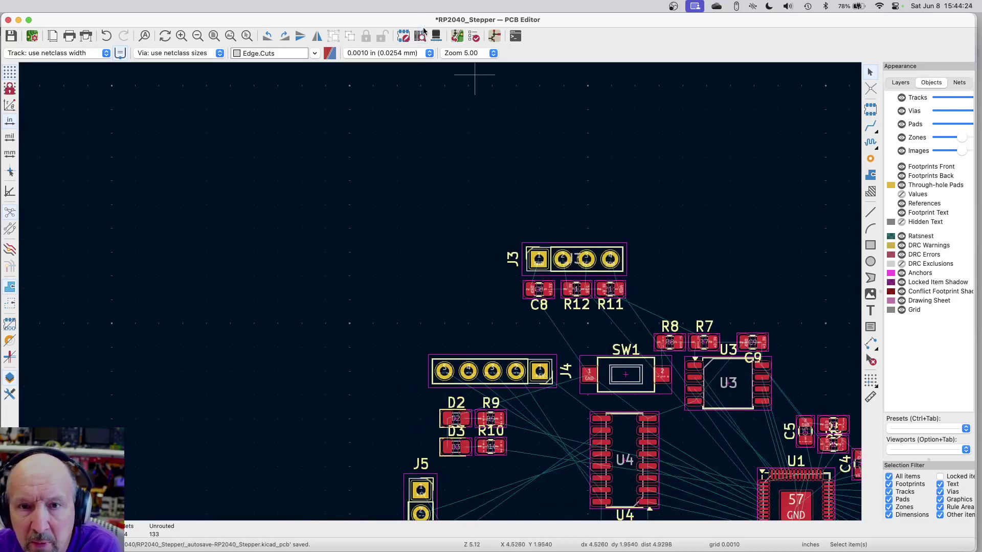
left_click(213, 36)
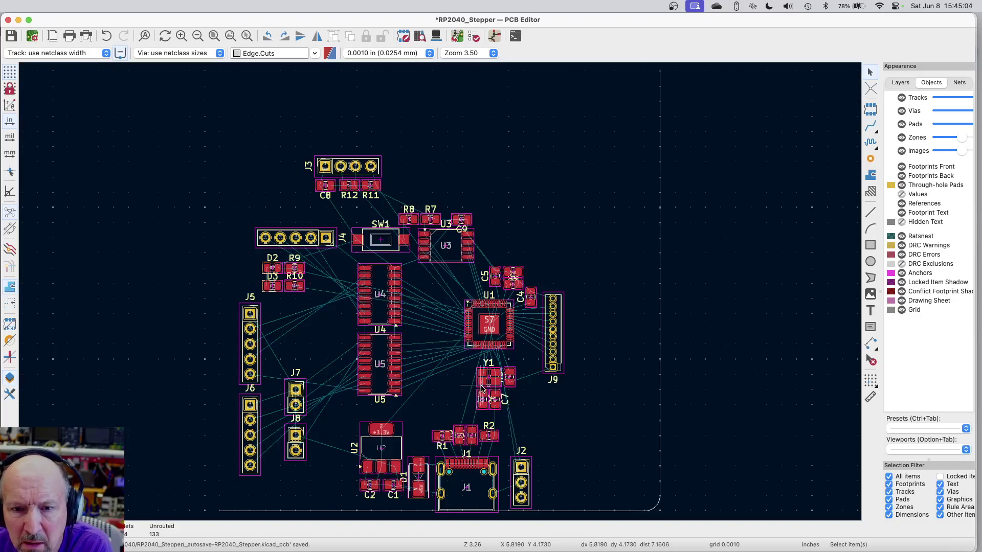
left_click(11, 36)
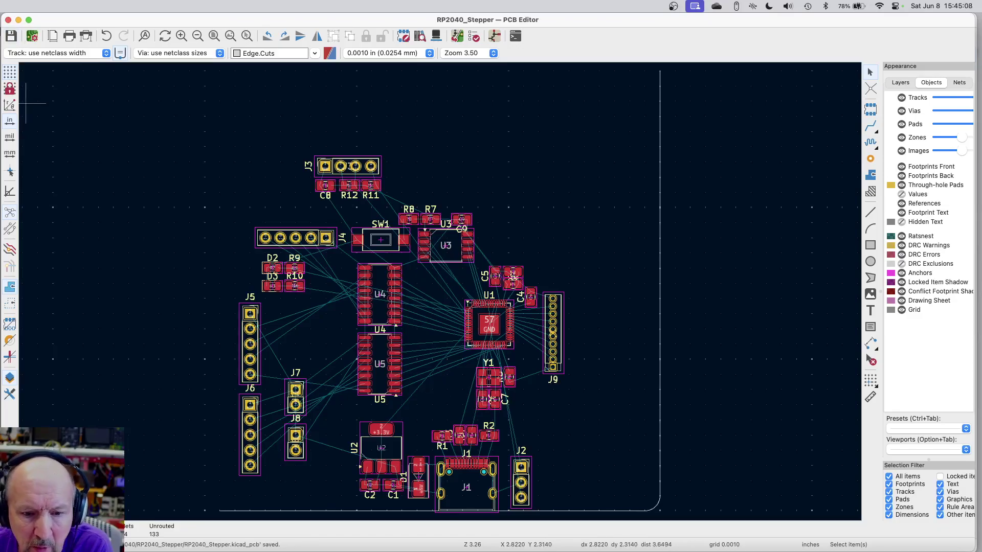